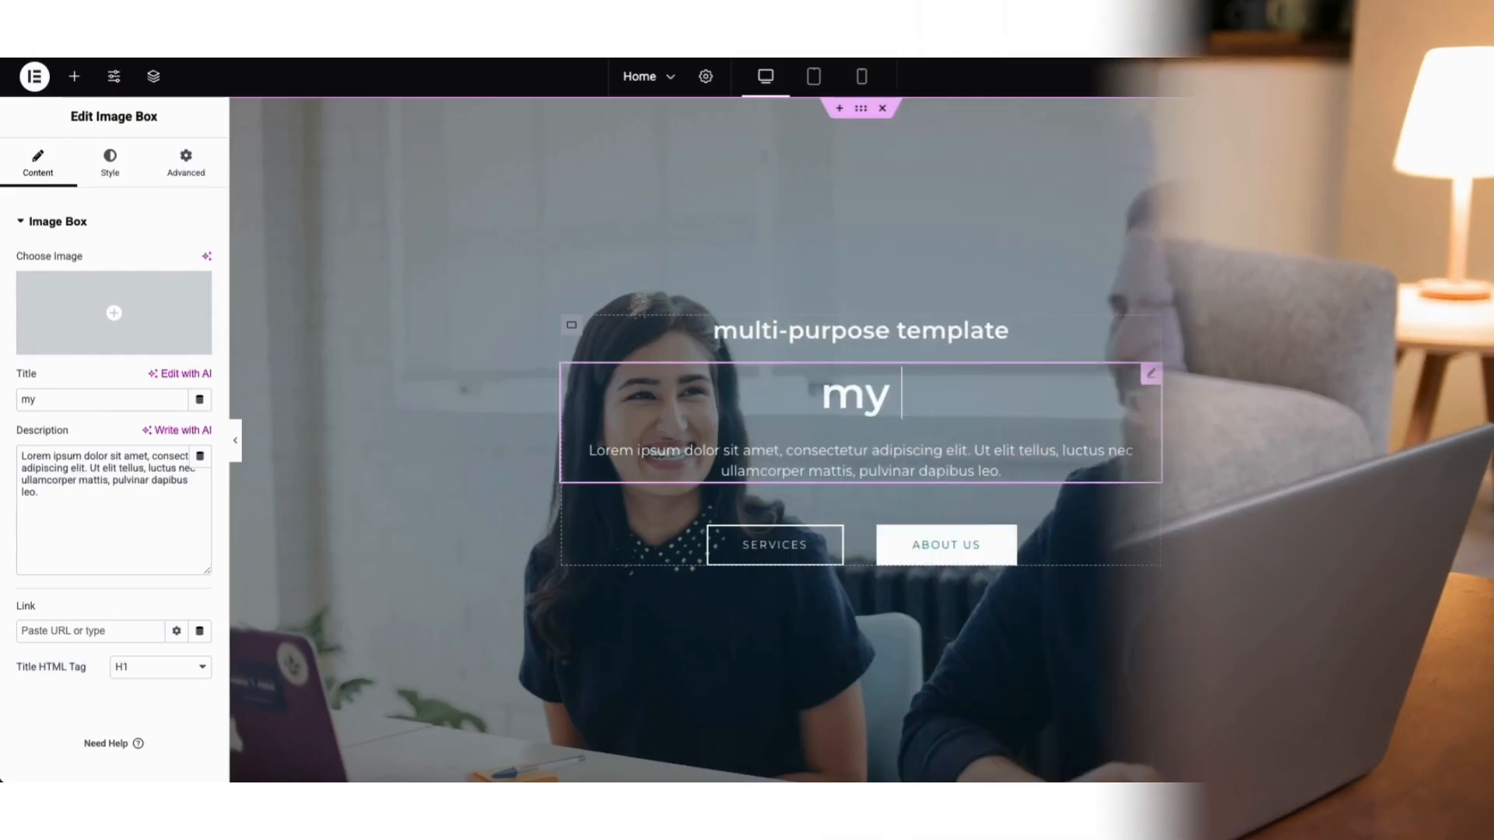
Complete the hero image box's title and place Heading and Text Editor widgets in the "amazing things for you" section
text(s webs)
text(ite)
drag(61, 522, 961, 313)
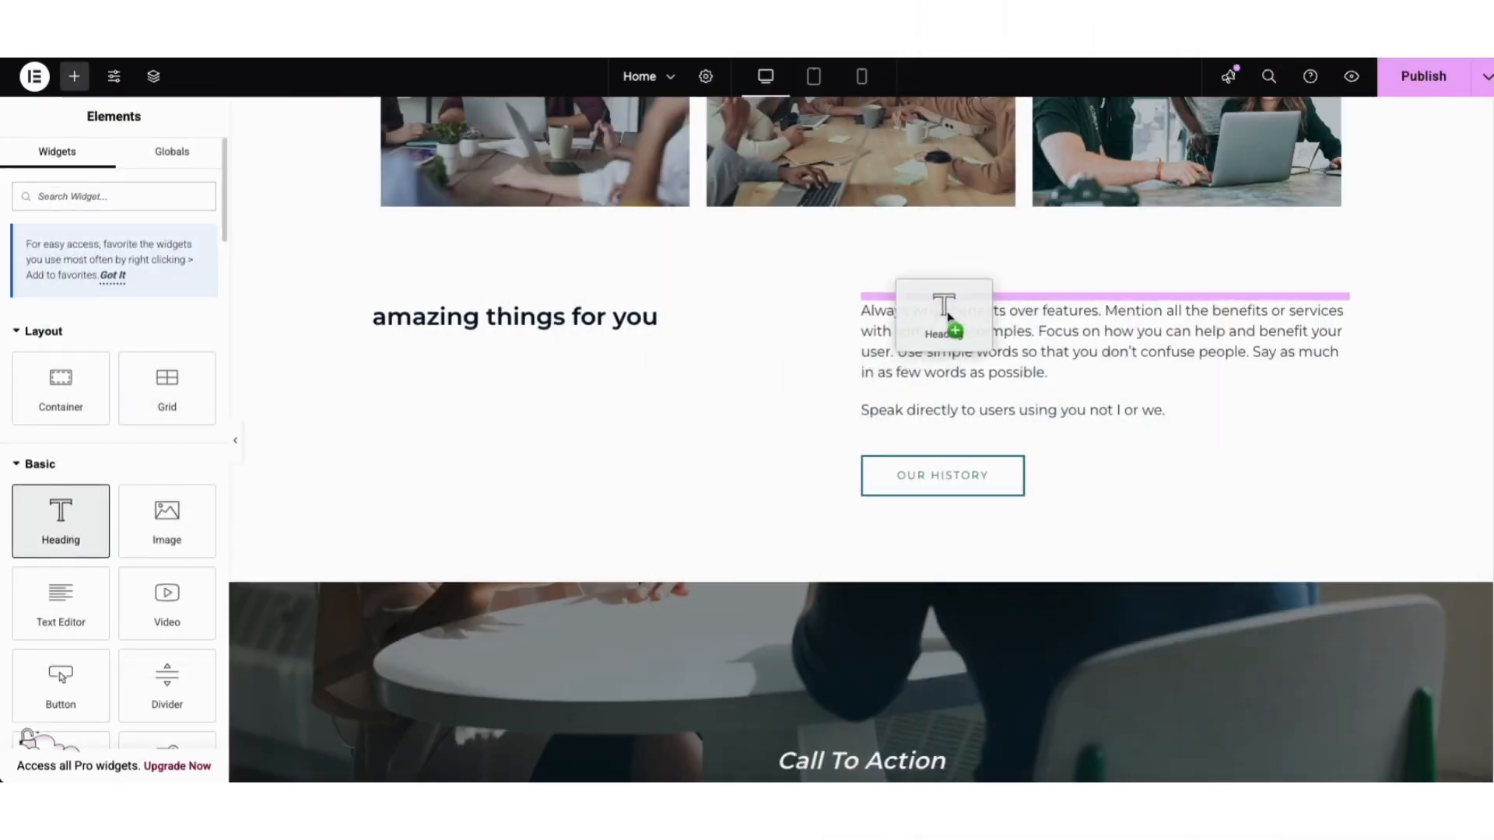
drag(60, 615, 512, 329)
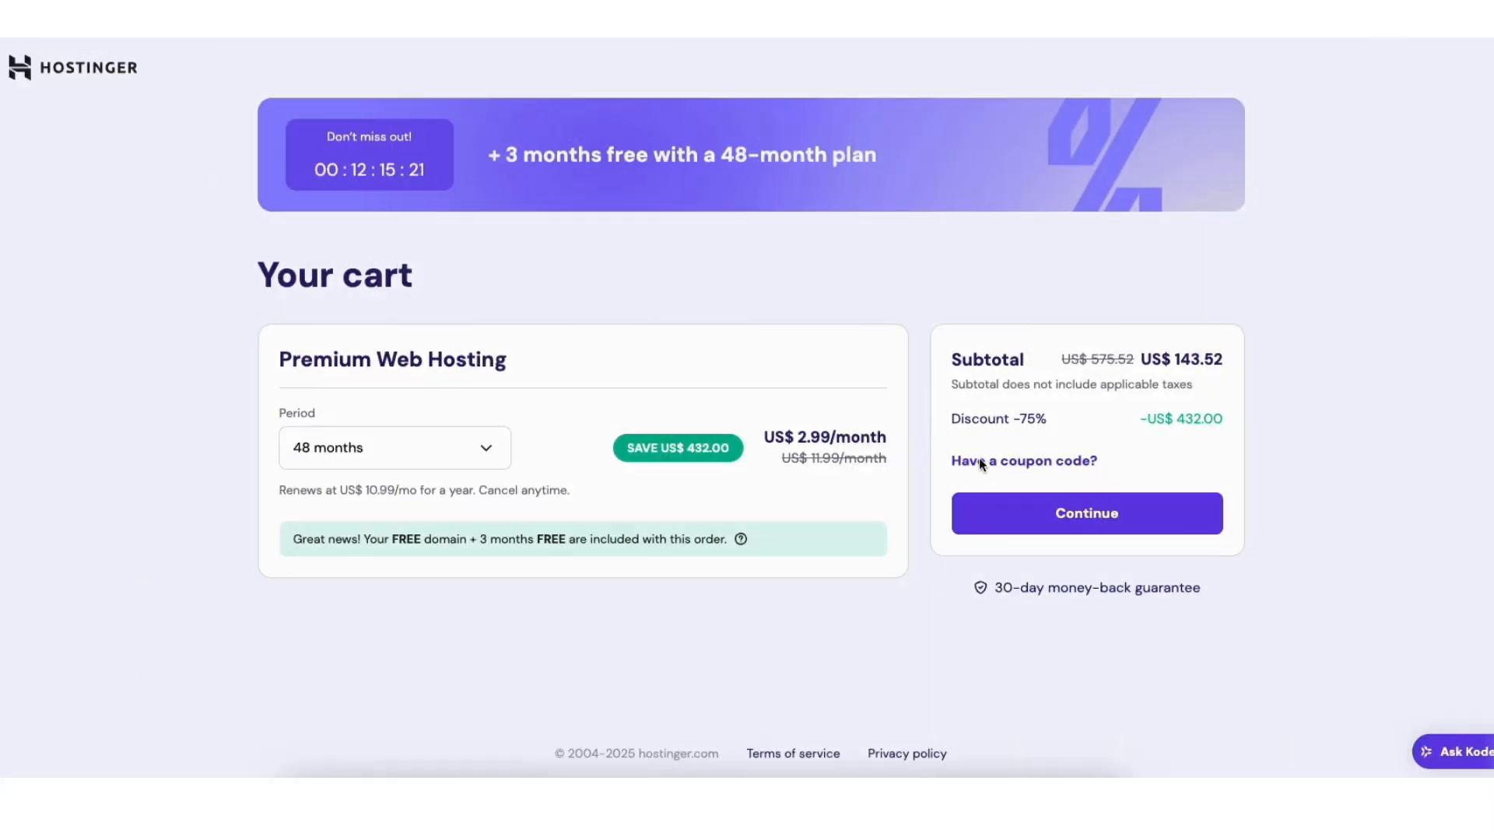
Apply the coupon code NY2021 to the Premium Web Hosting order in the cart
click(979, 459)
click(977, 545)
text(NY2021)
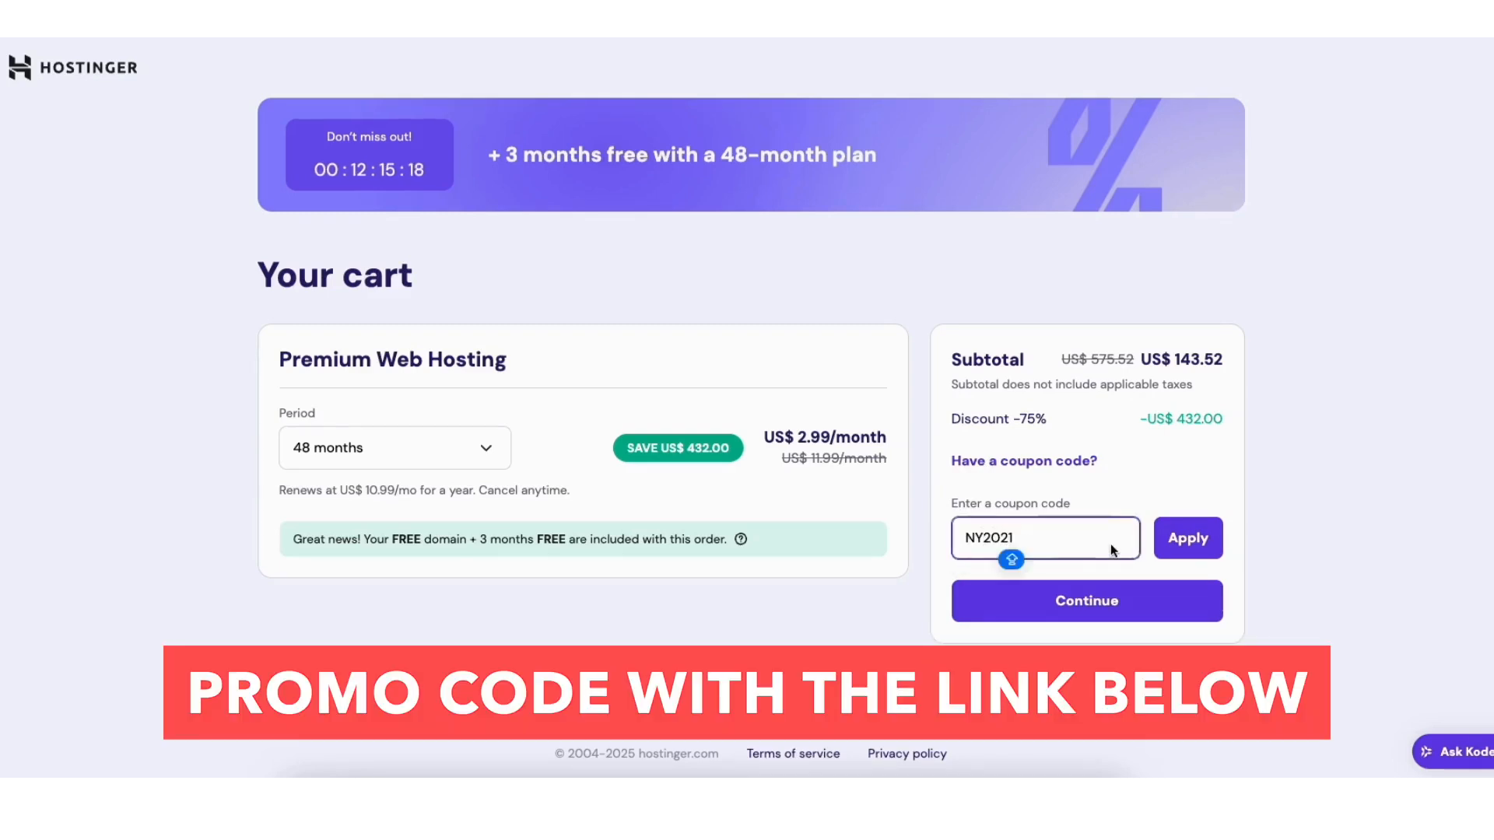
click(1188, 538)
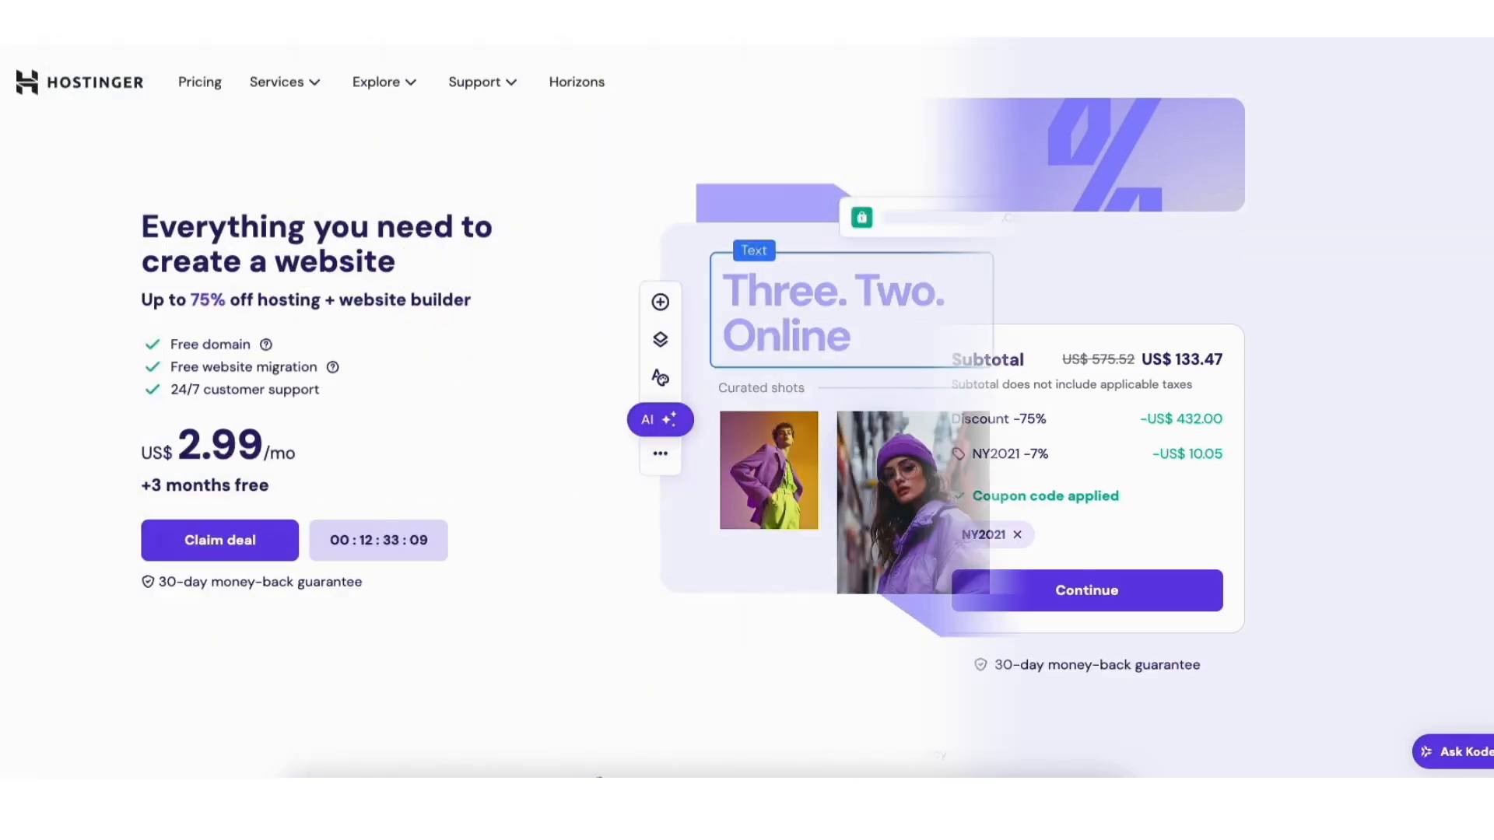
Examine the prices and included features of the Premium, Business and Cloud Startup hosting plans
scroll(747, 467, down, 3)
scroll(747, 451, down, 10)
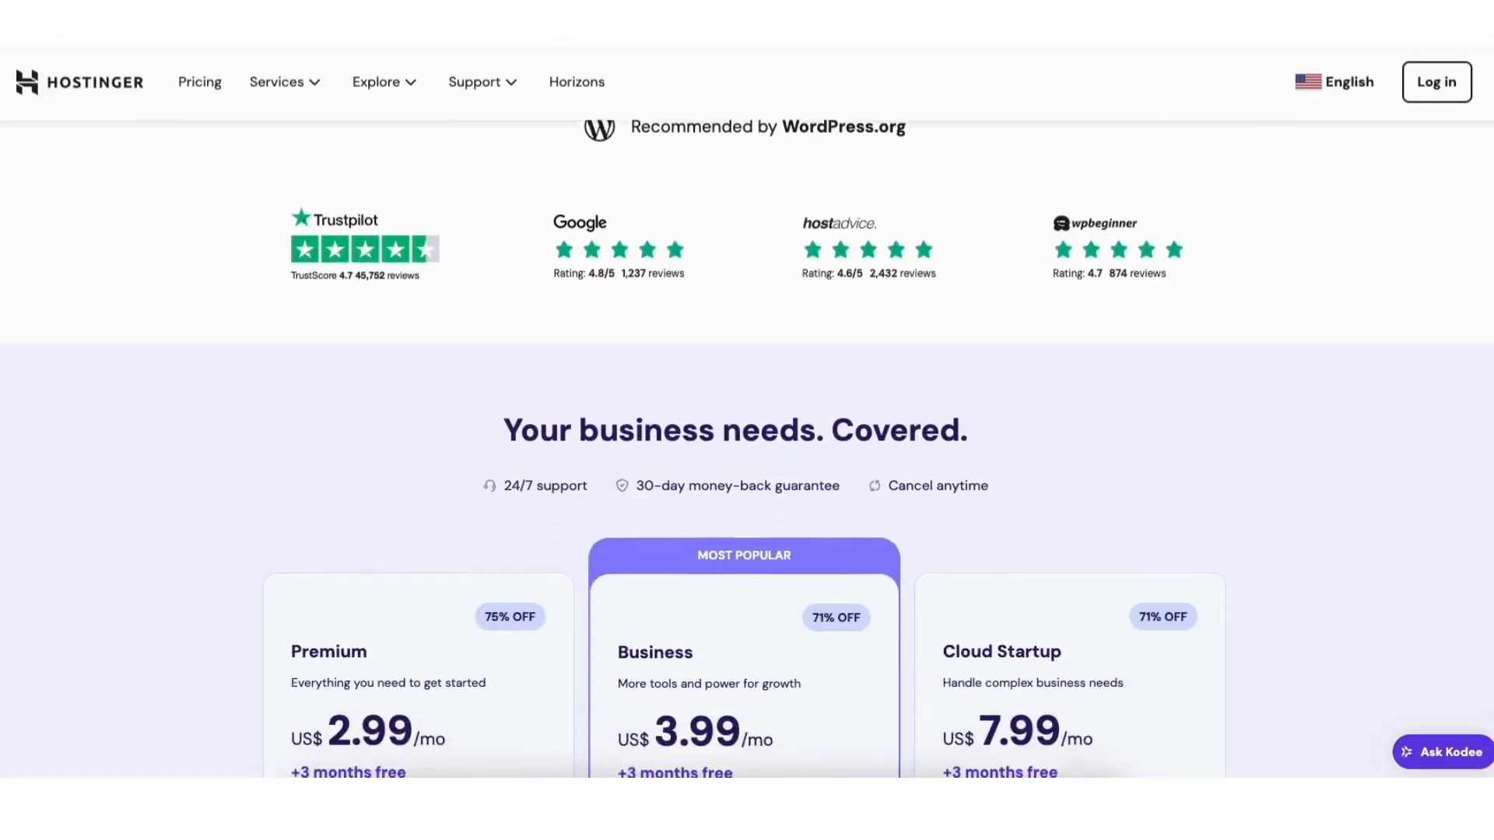
scroll(747, 451, down, 10)
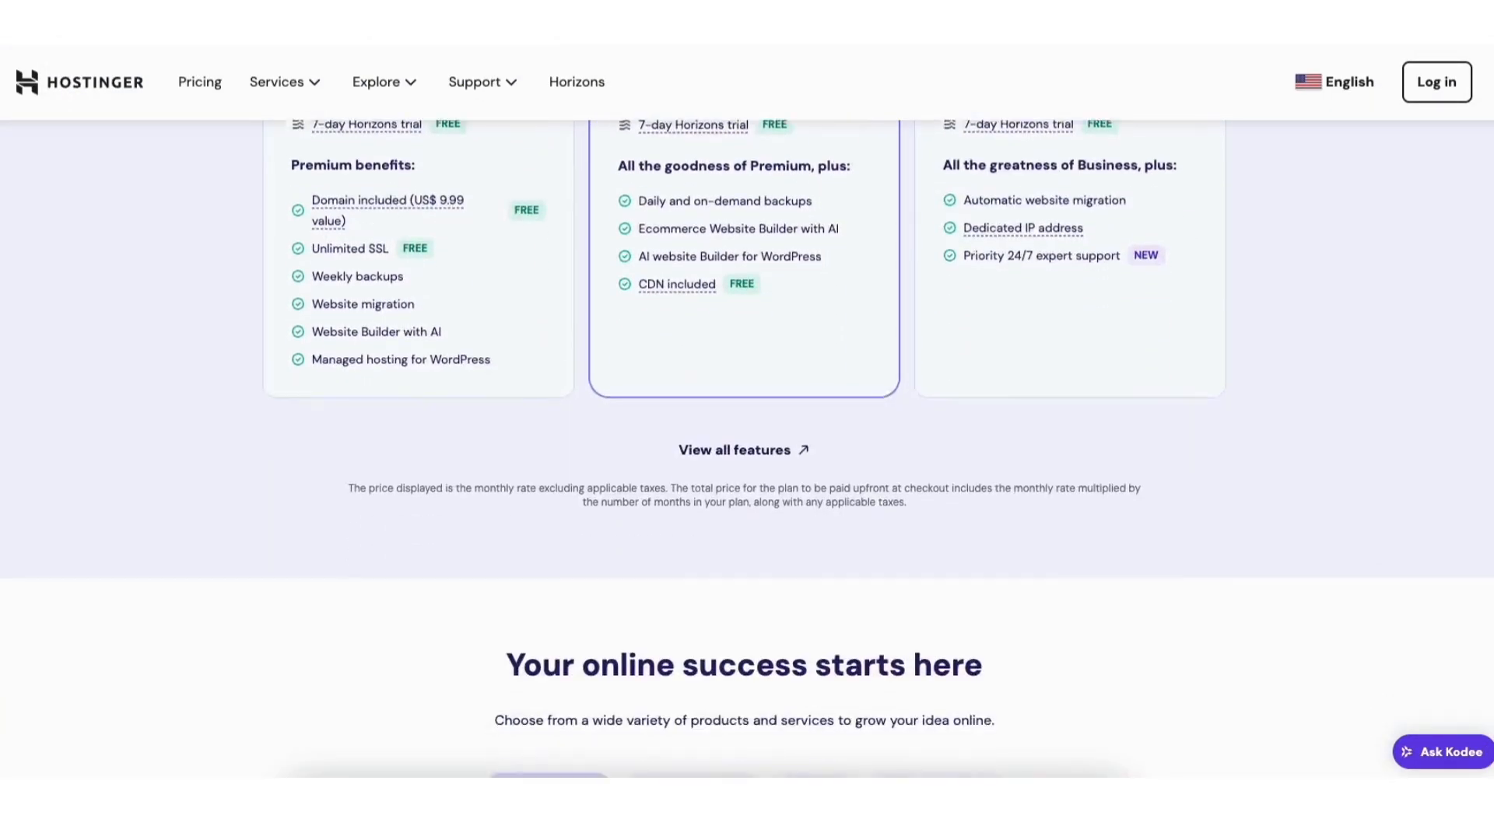
scroll(747, 451, down, 7)
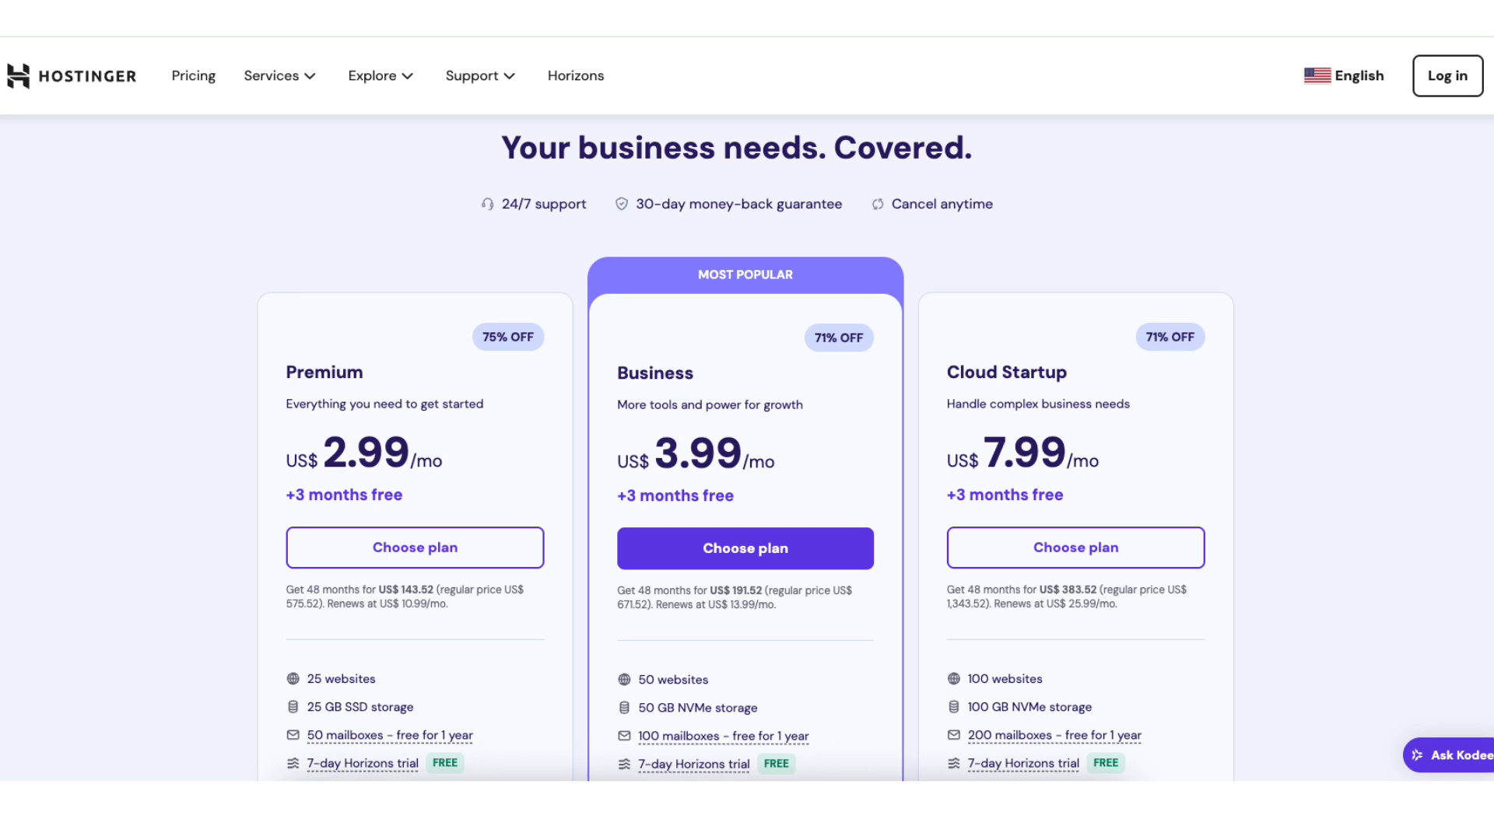
scroll(745, 447, down, 2)
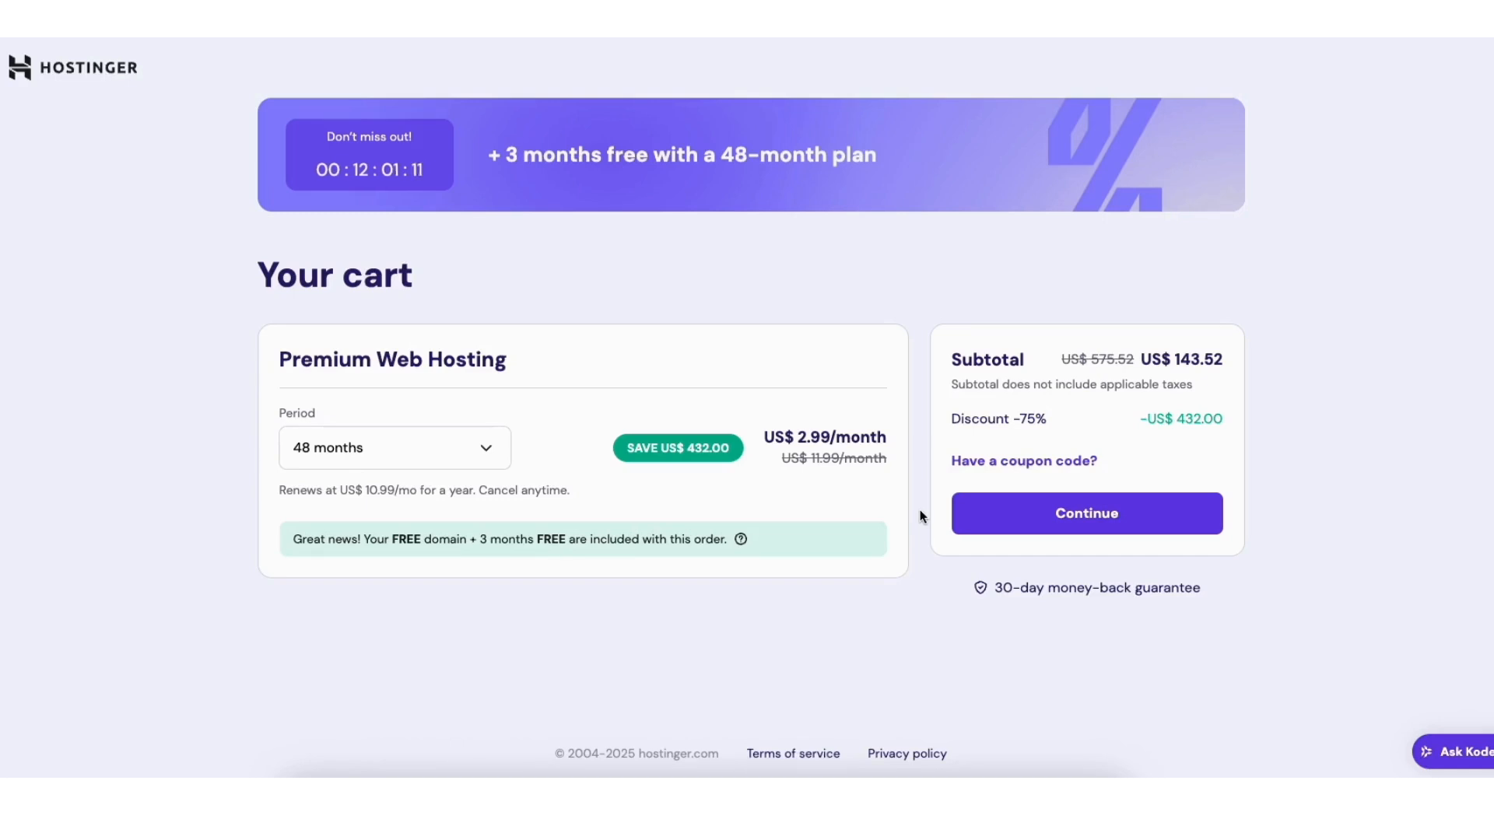
Redeem the coupon NY2021 on the 48-month Premium Web Hosting cart
click(1010, 466)
click(998, 538)
text(NY2021)
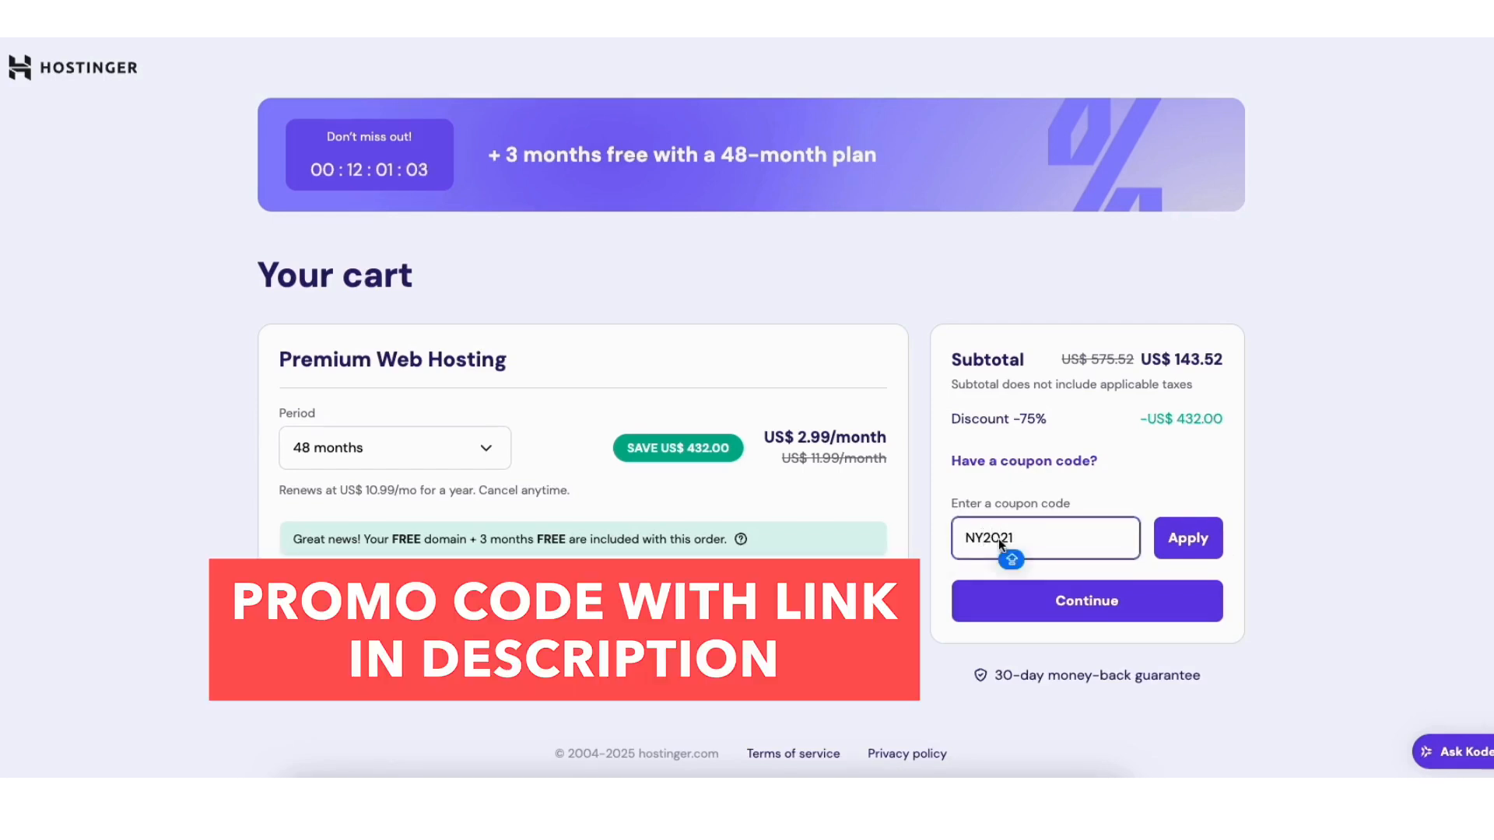
click(1176, 540)
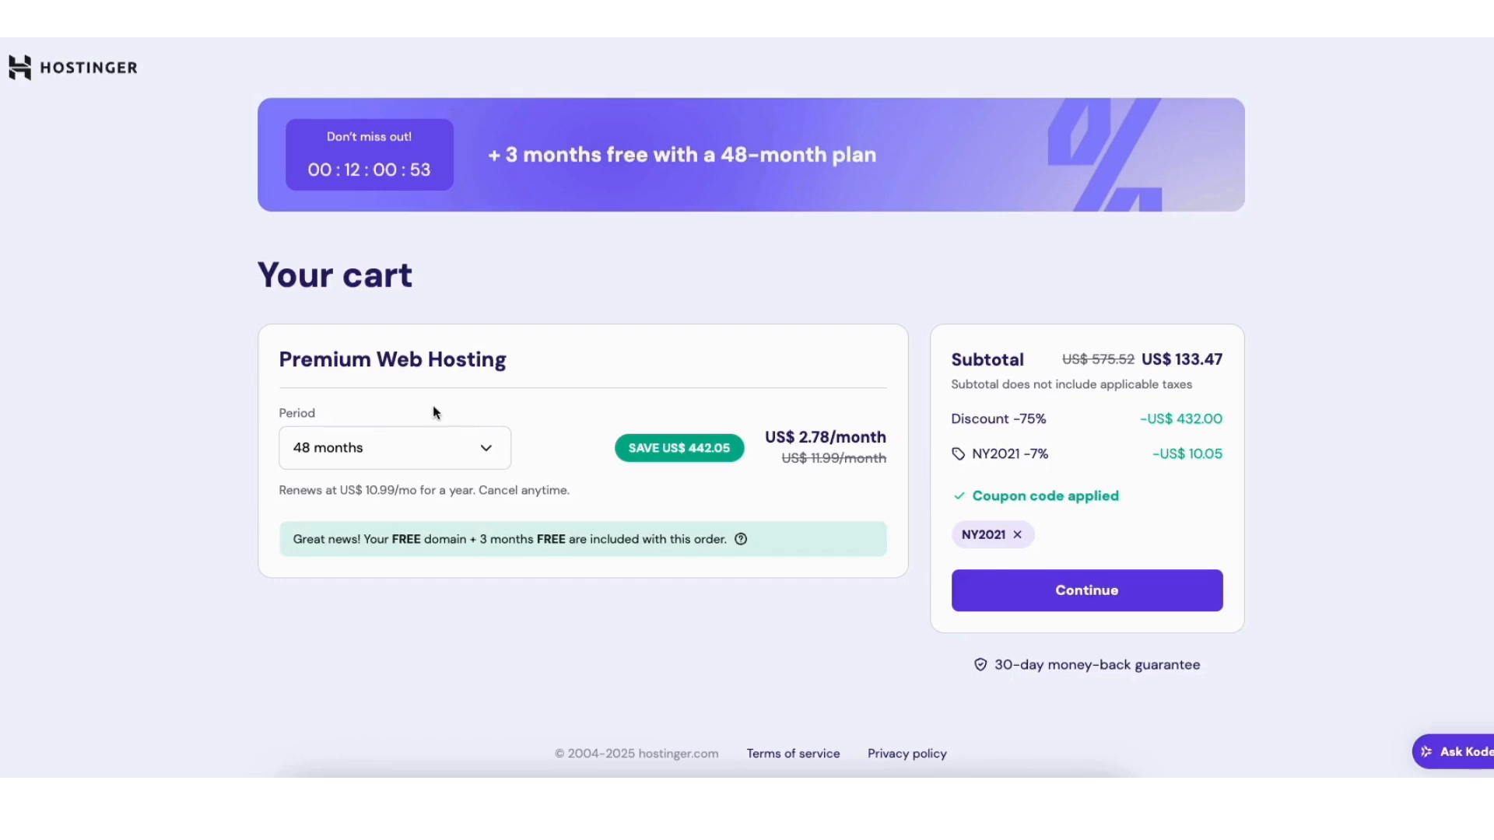
Choose the 12-month period for Premium Web Hosting and continue to checkout
click(469, 452)
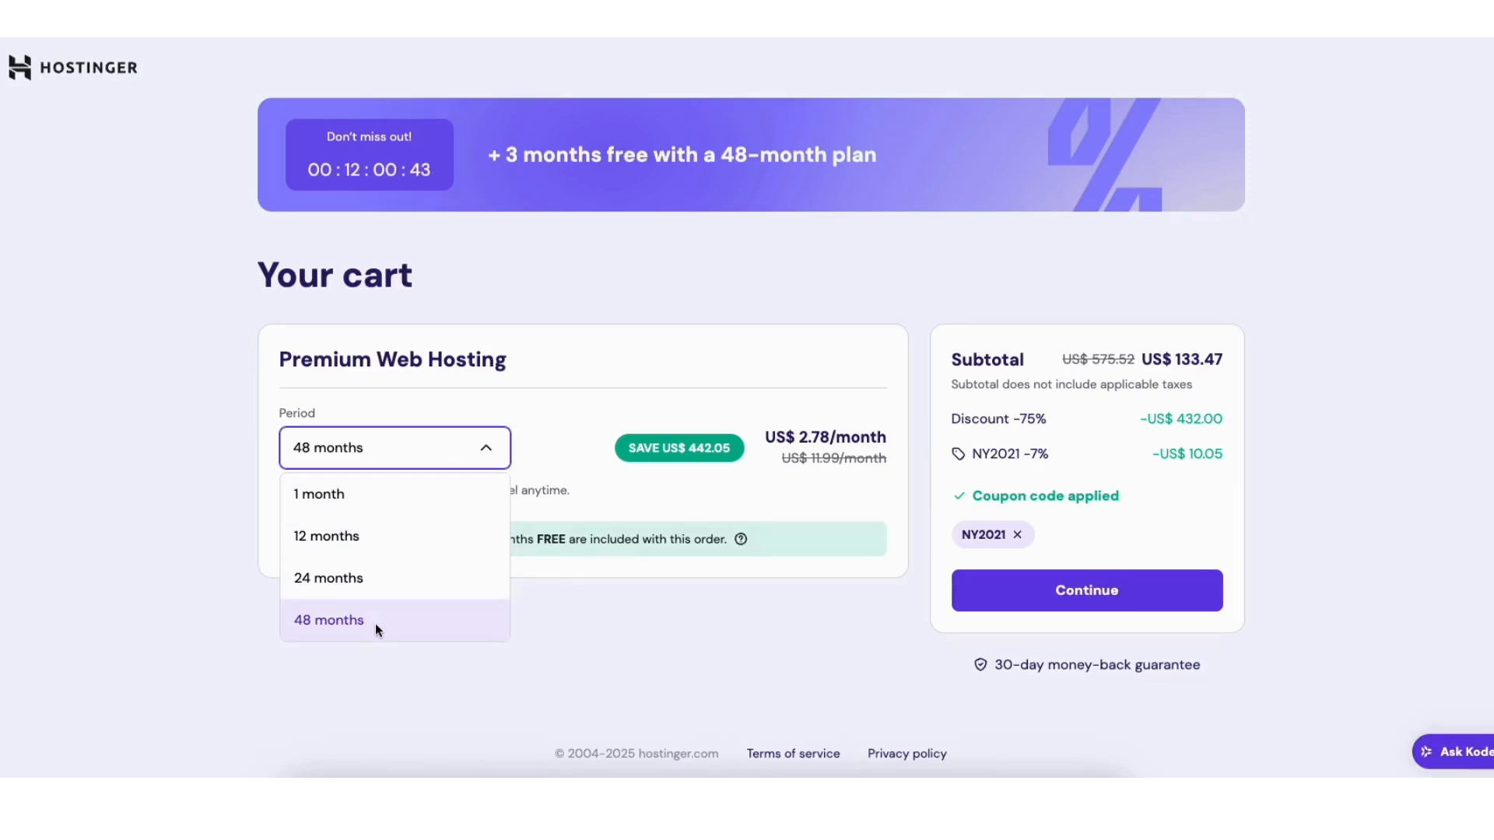
click(367, 688)
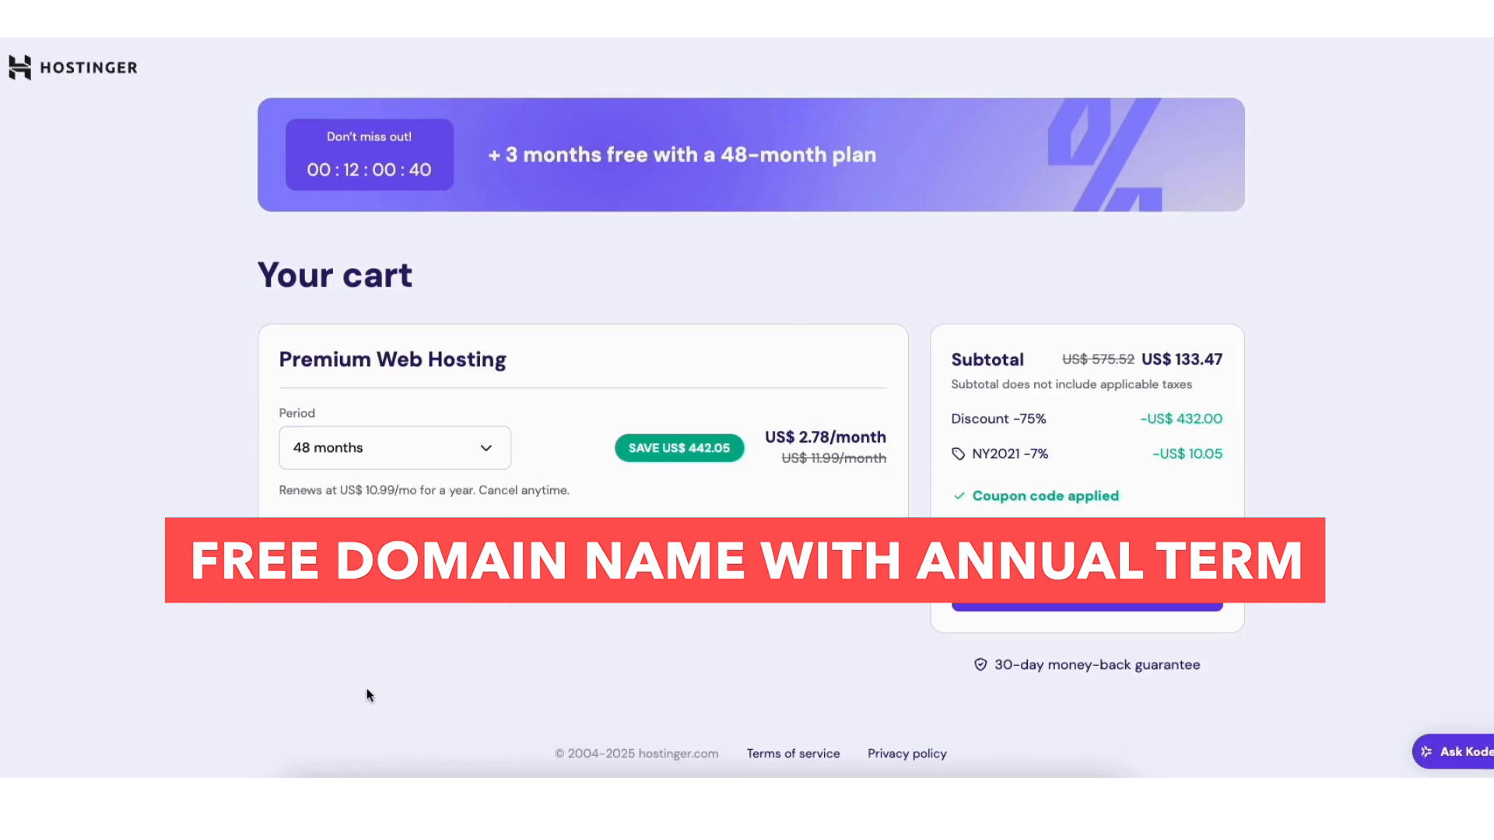
click(384, 449)
click(345, 536)
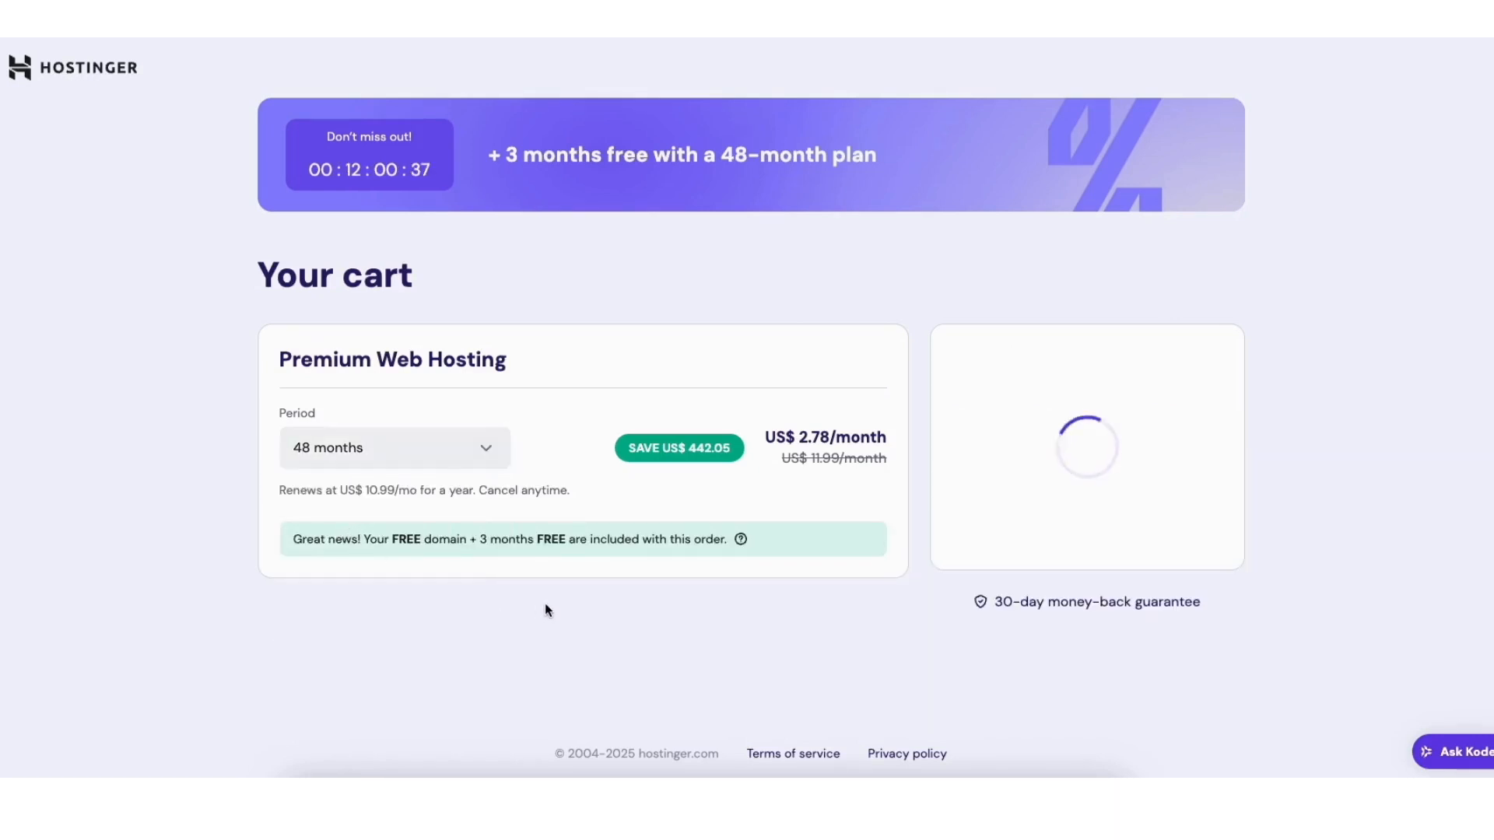
click(970, 592)
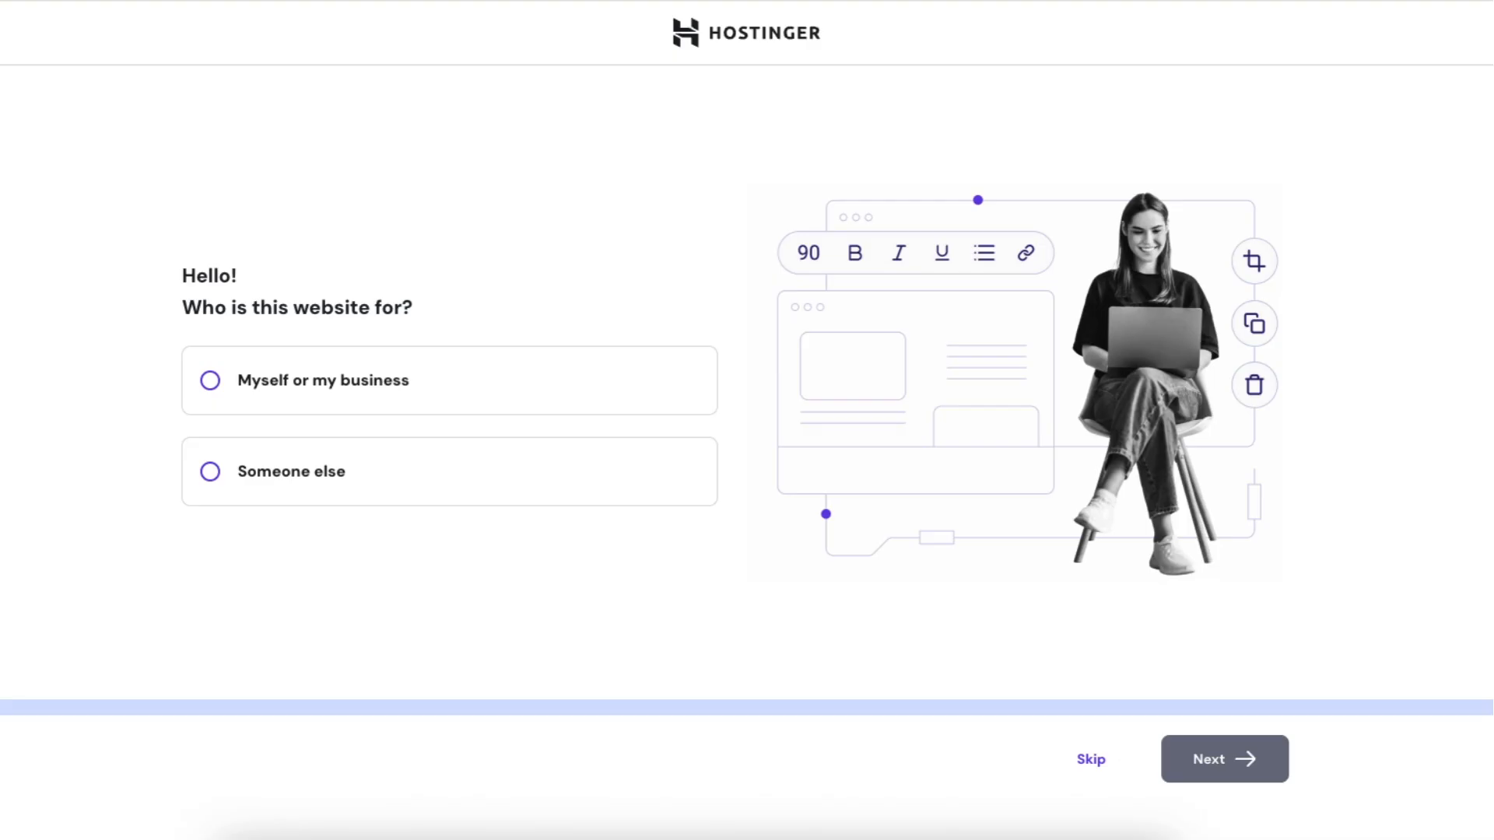
Start creating a WordPress website for Myself or my business and view the available WordPress admin languages
click(210, 381)
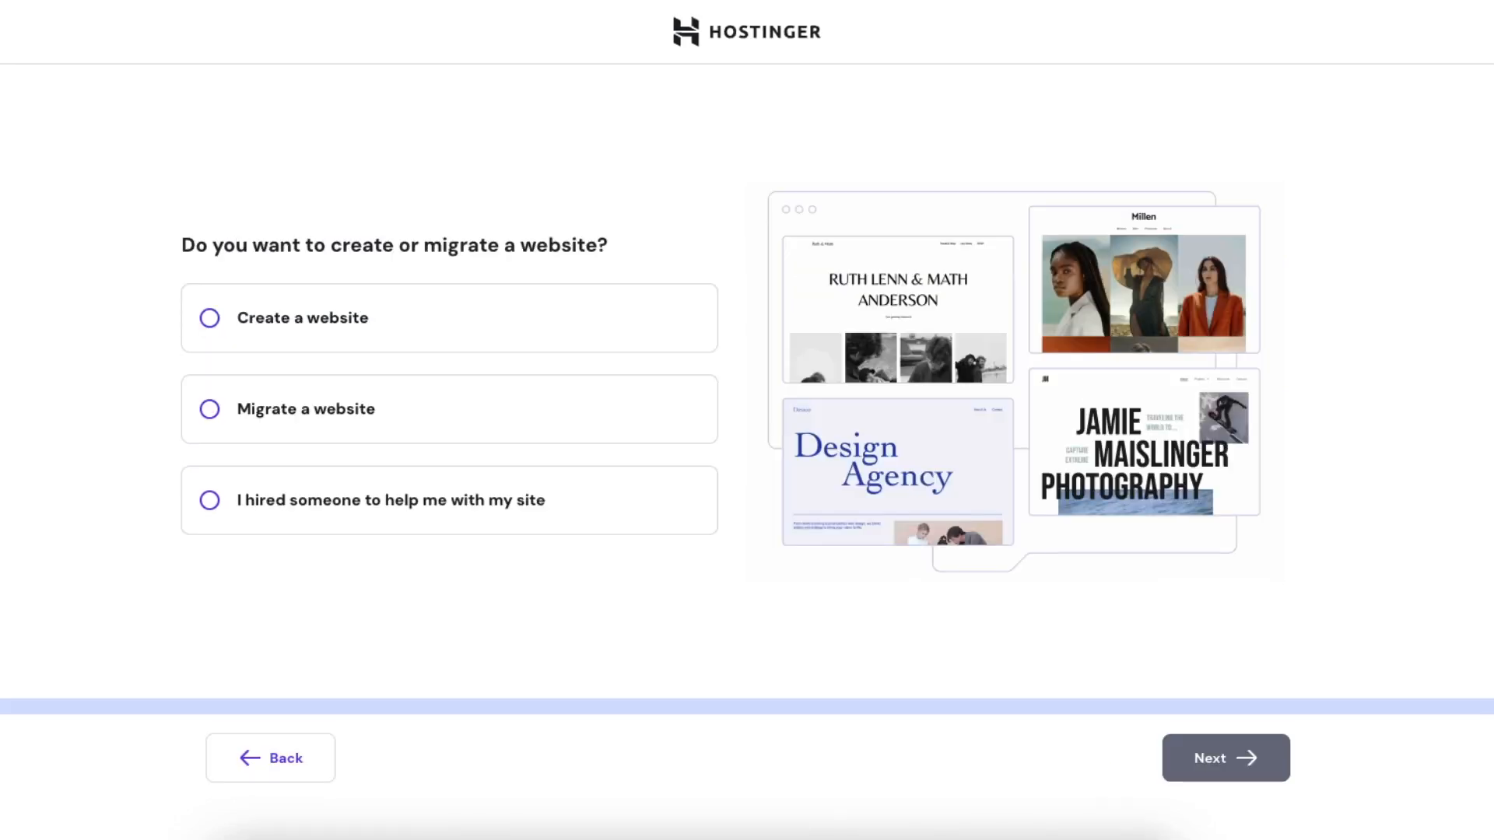
click(302, 318)
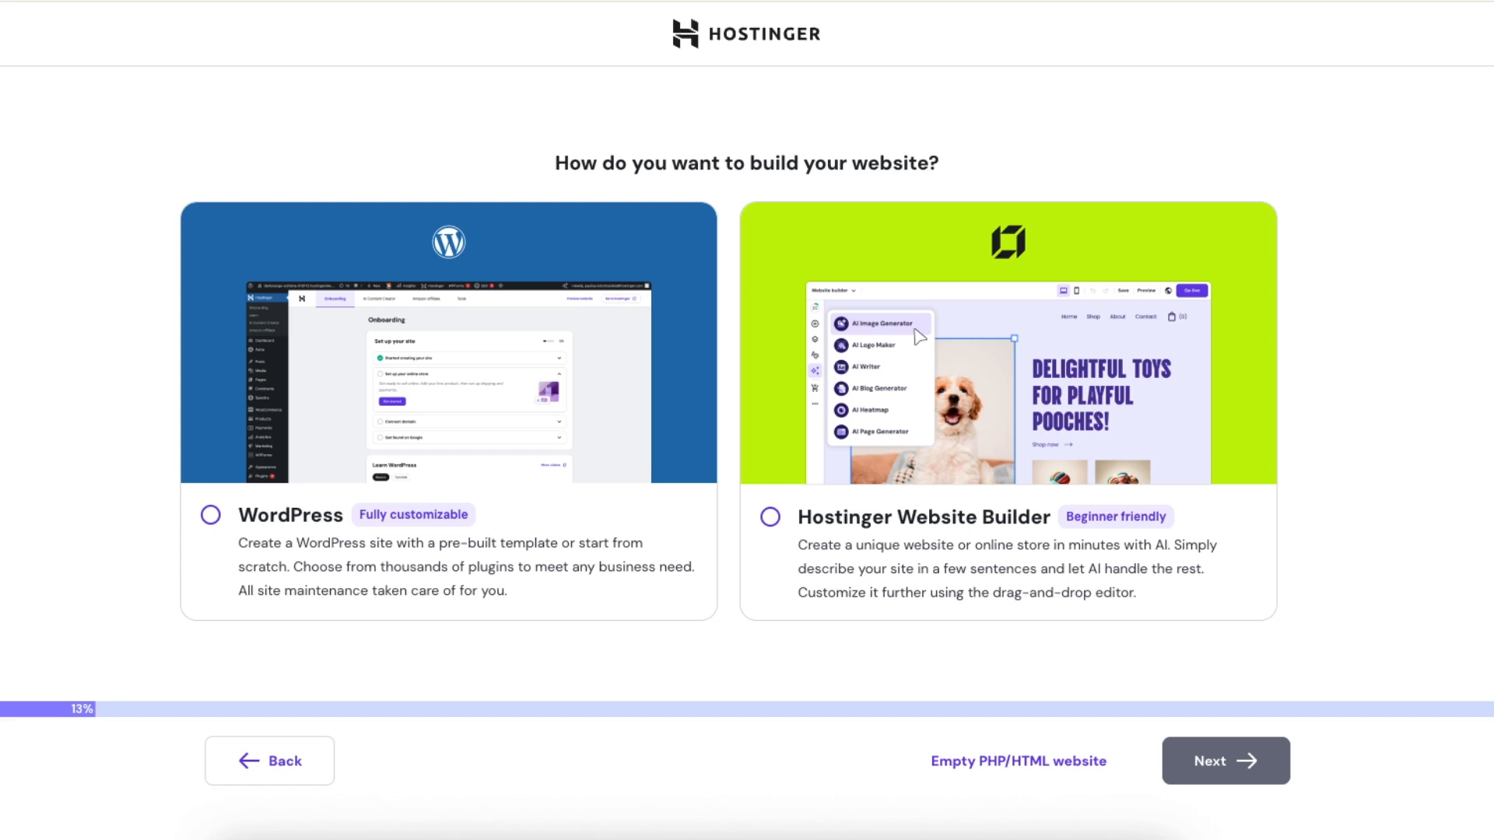
click(211, 515)
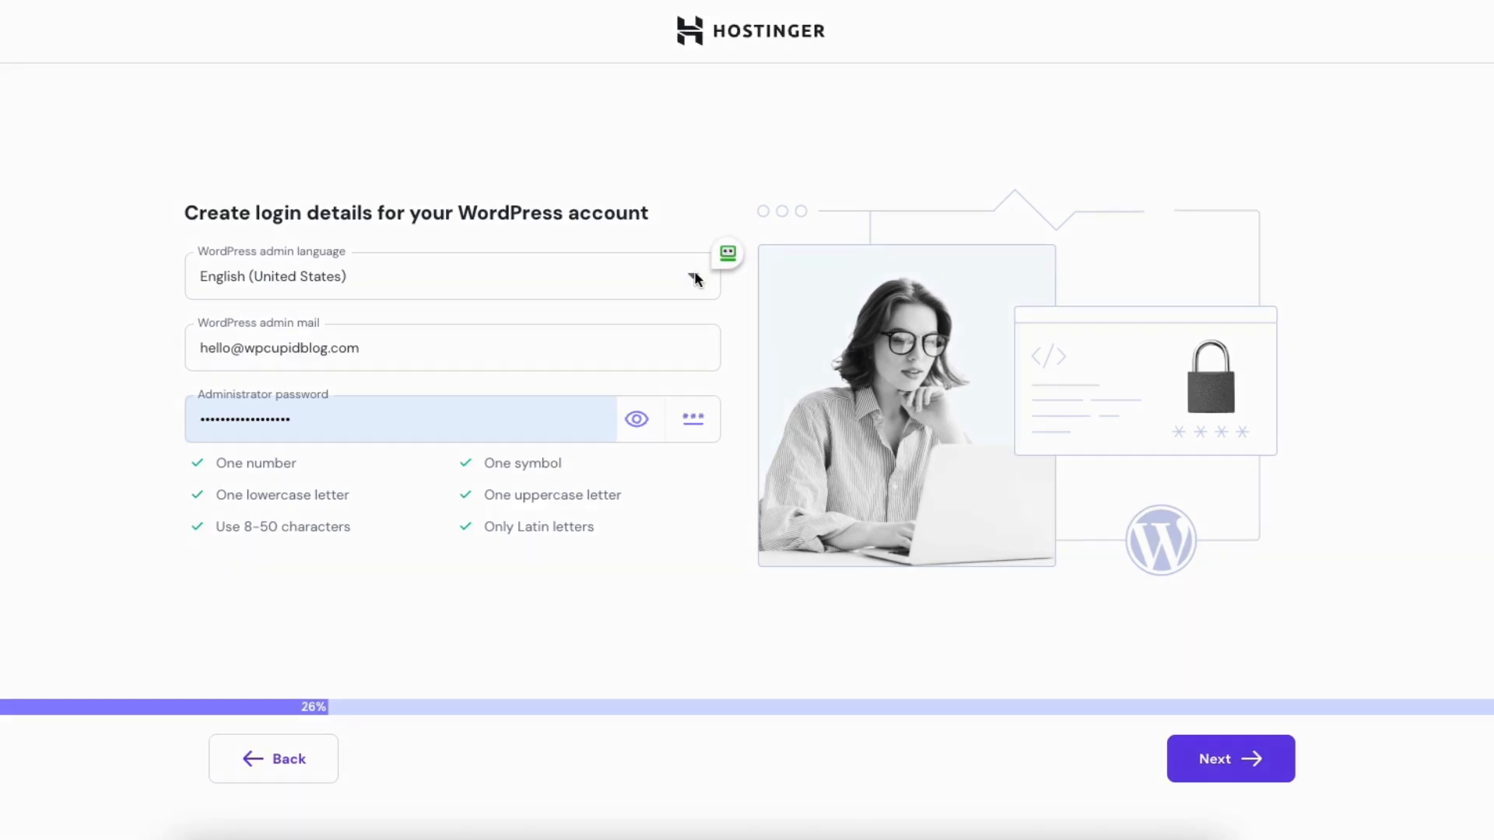
click(688, 280)
scroll(722, 319, down, 9)
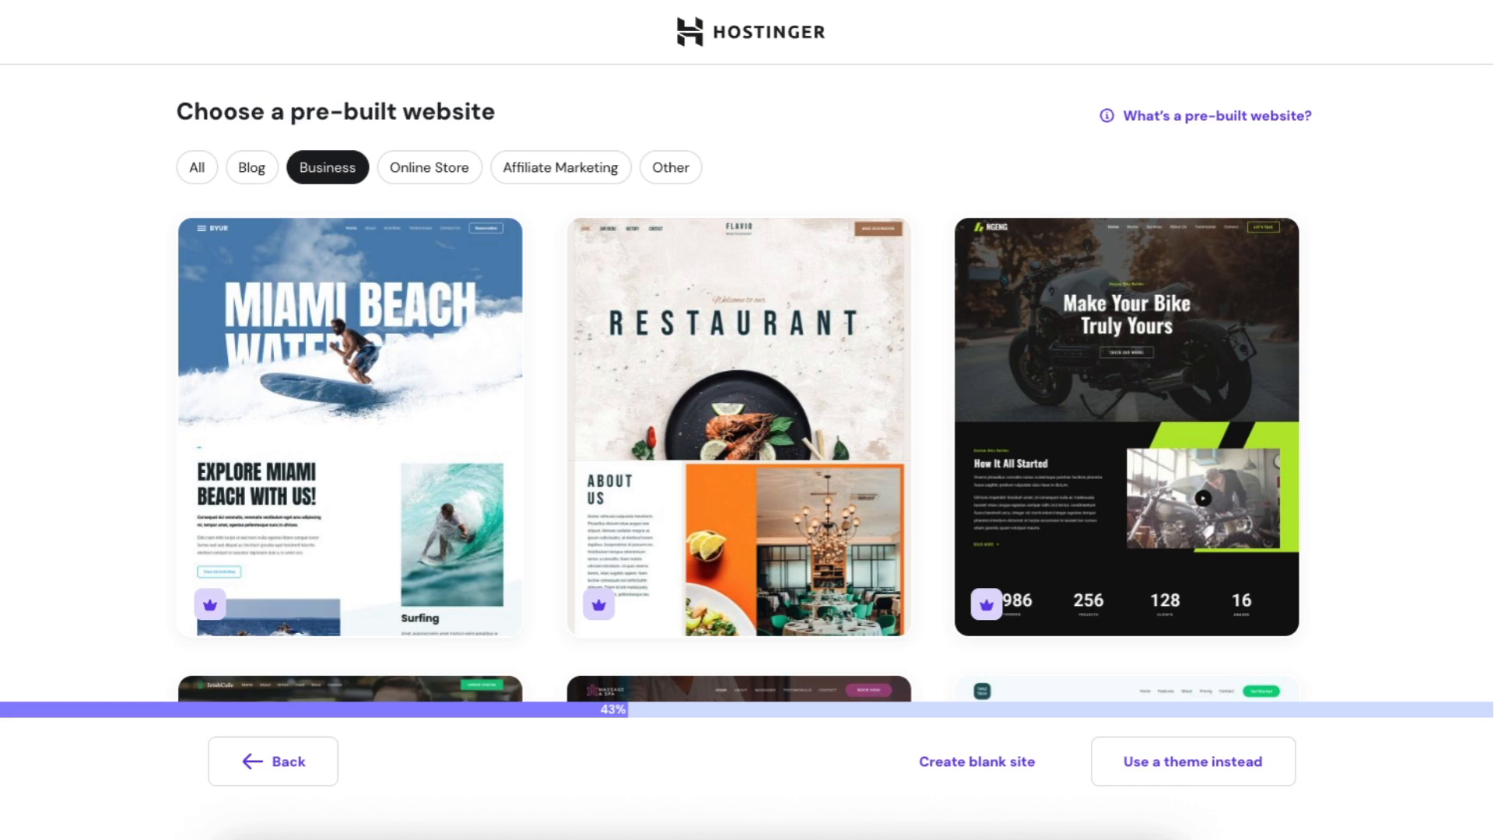
Browse the pre-built website designs in the Business category
scroll(739, 382, down, 8)
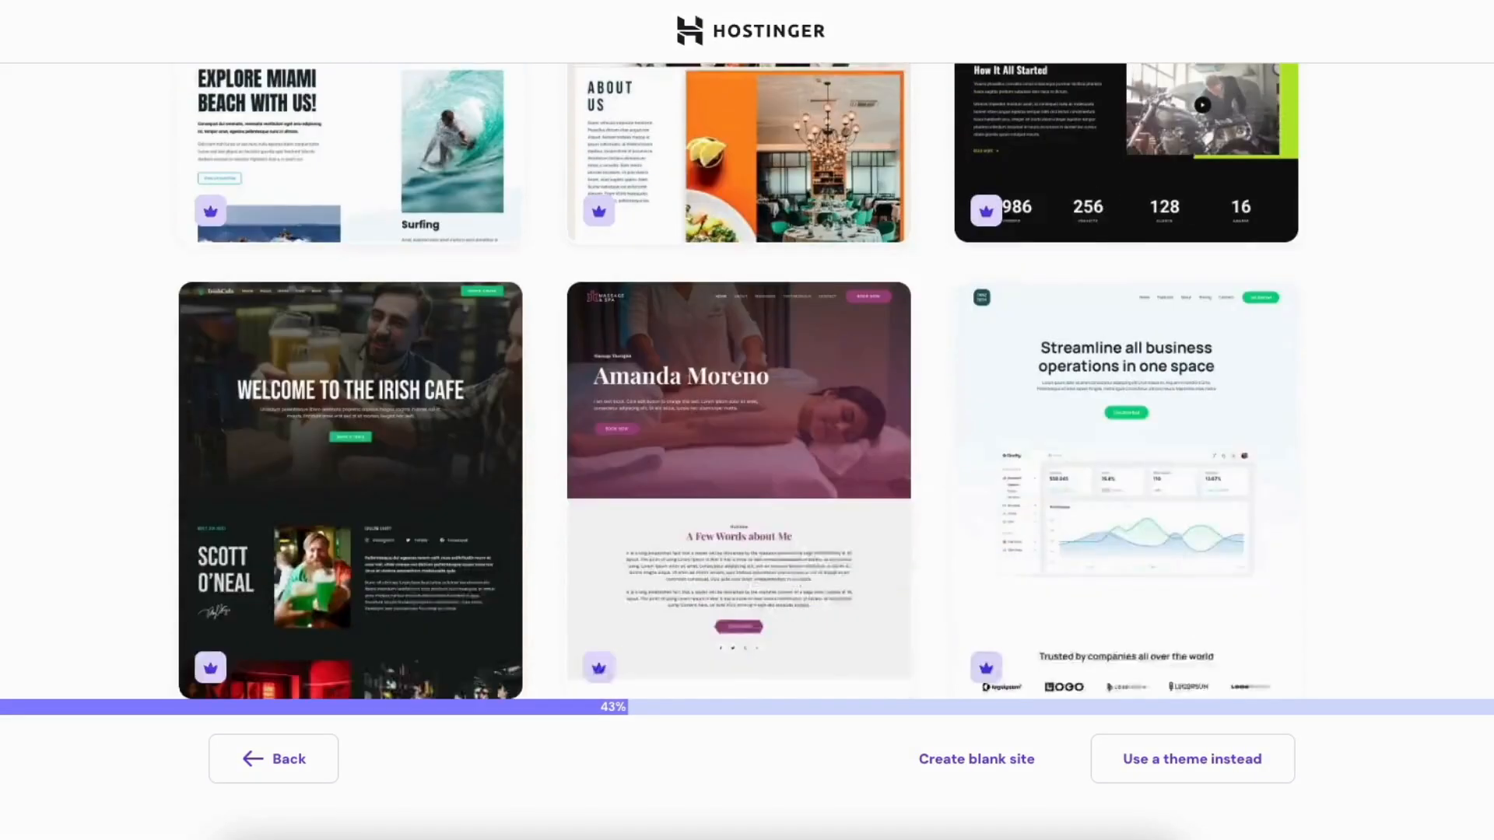
scroll(739, 381, down, 12)
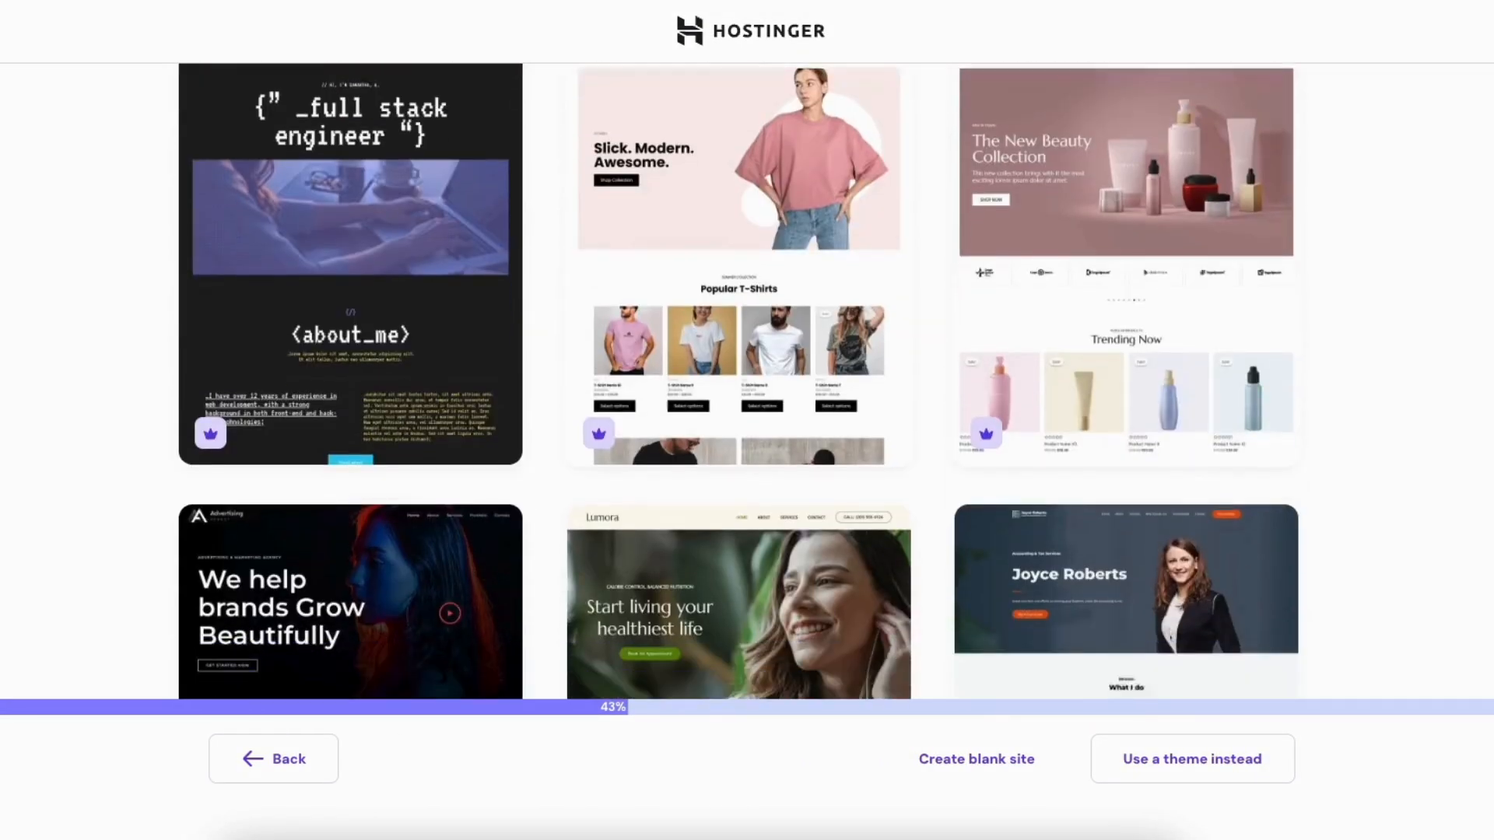
scroll(739, 381, down, 1)
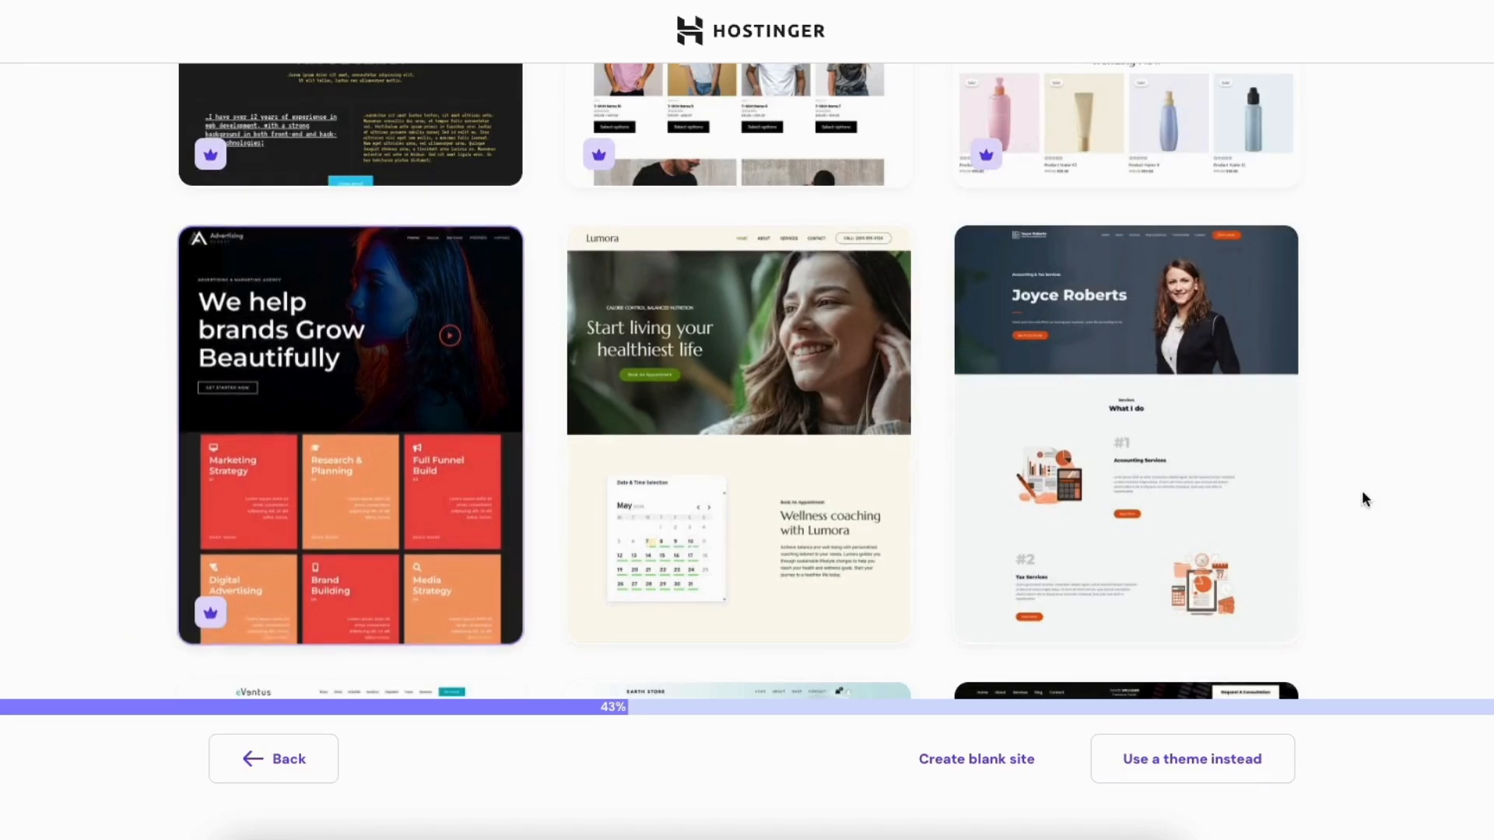
scroll(1090, 187, up, 10)
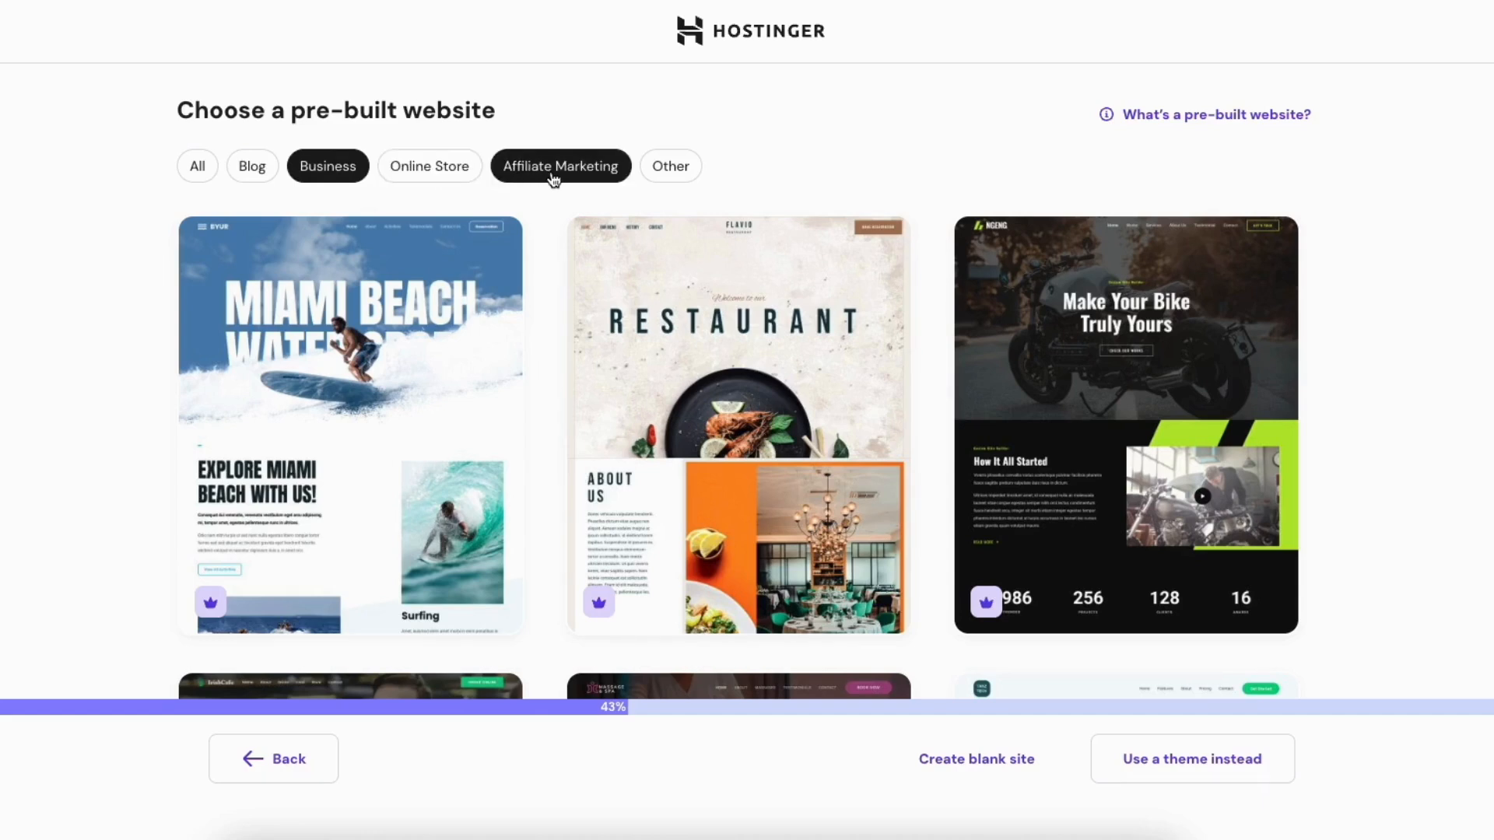
Preview the Flavio Restaurant template in tablet, mobile and desktop views, and return to the template list
click(666, 433)
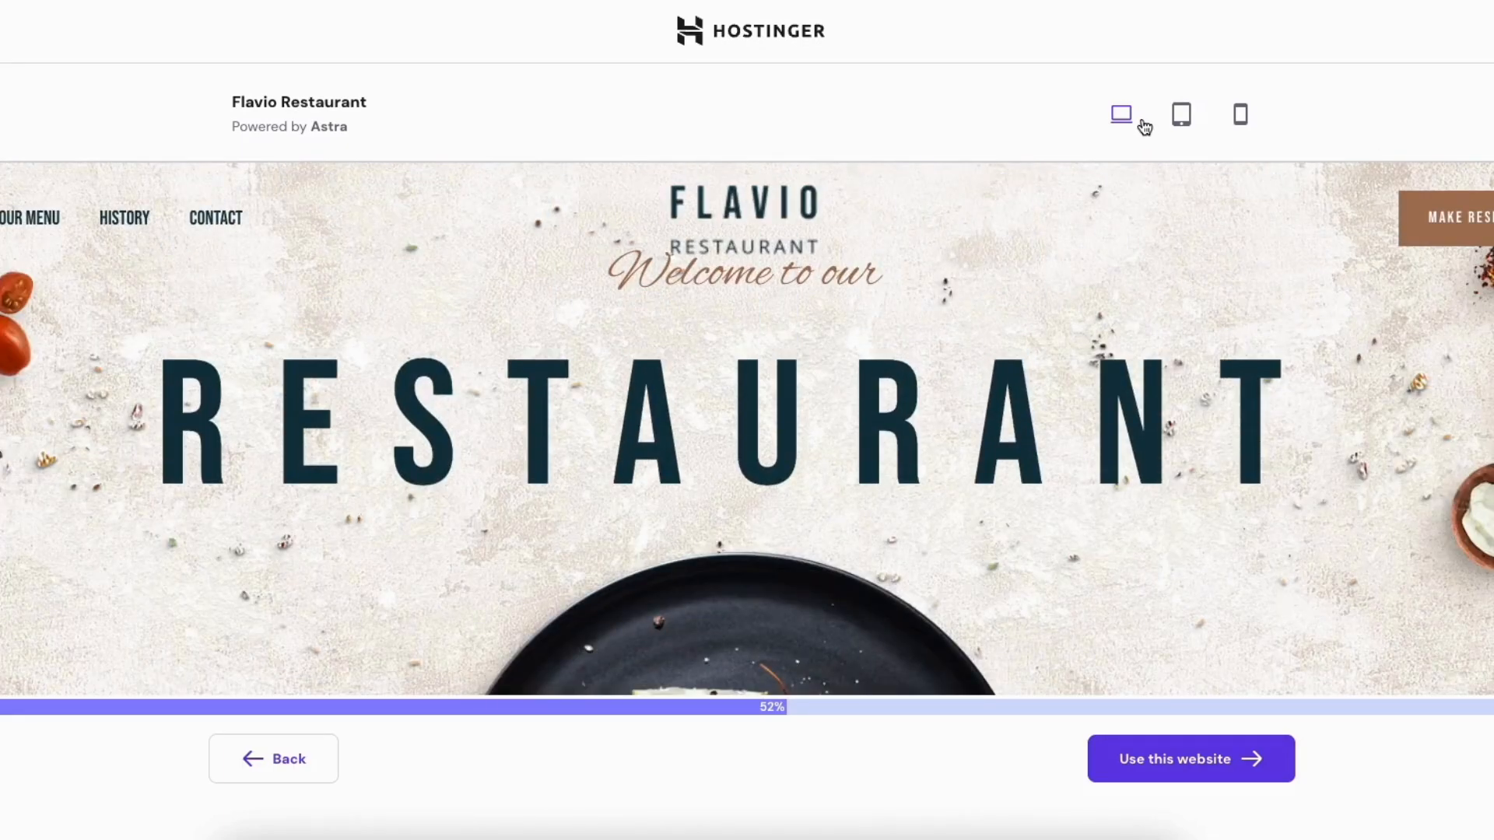
click(1181, 114)
mouse_move(1126, 182)
mouse_down()
mouse_move(1115, 320)
mouse_move(1114, 173)
mouse_up()
click(1229, 123)
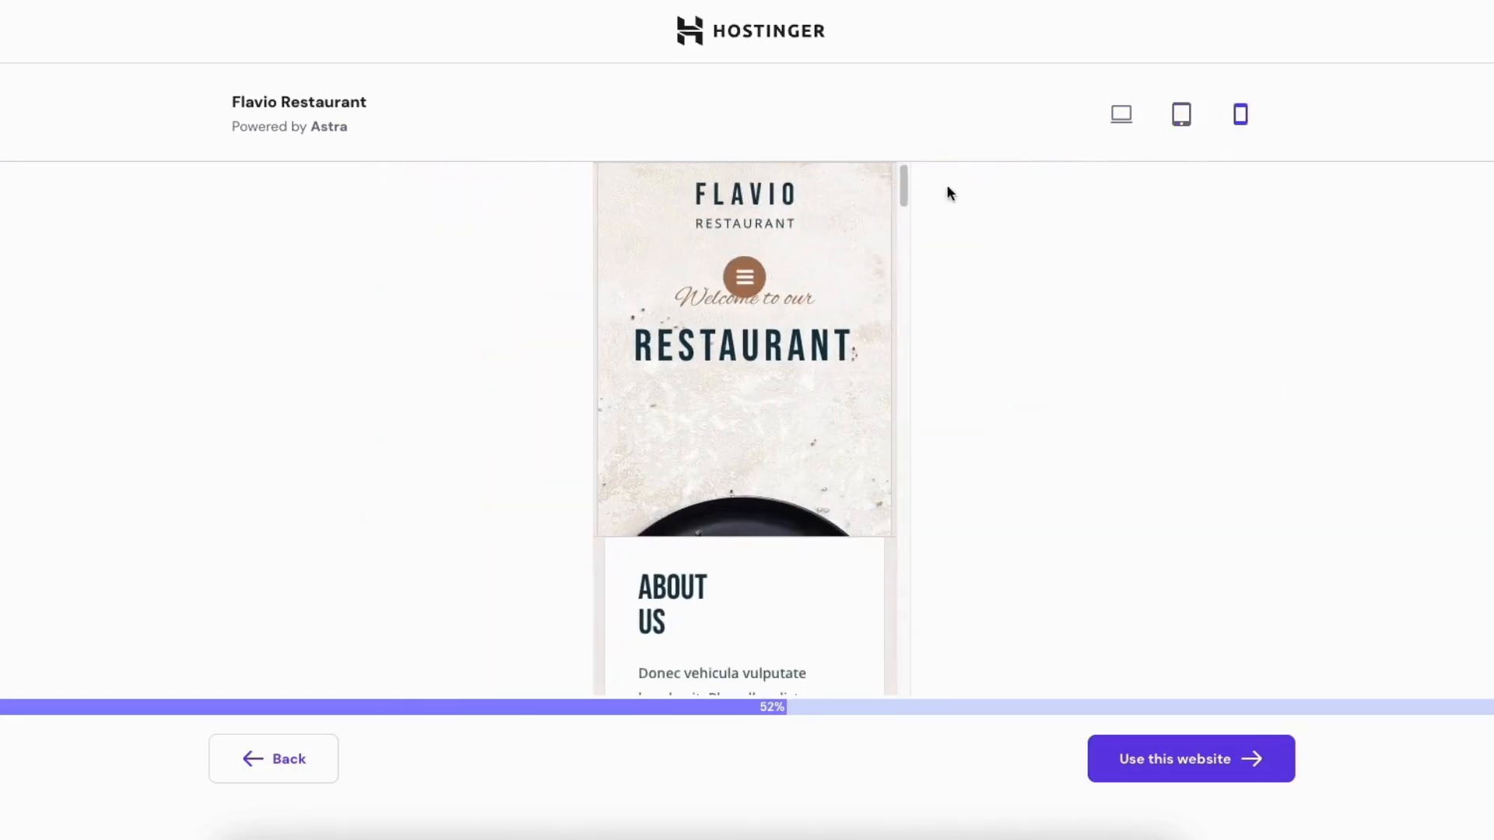
mouse_move(904, 182)
mouse_down()
mouse_move(894, 317)
mouse_move(901, 175)
mouse_up()
click(1124, 117)
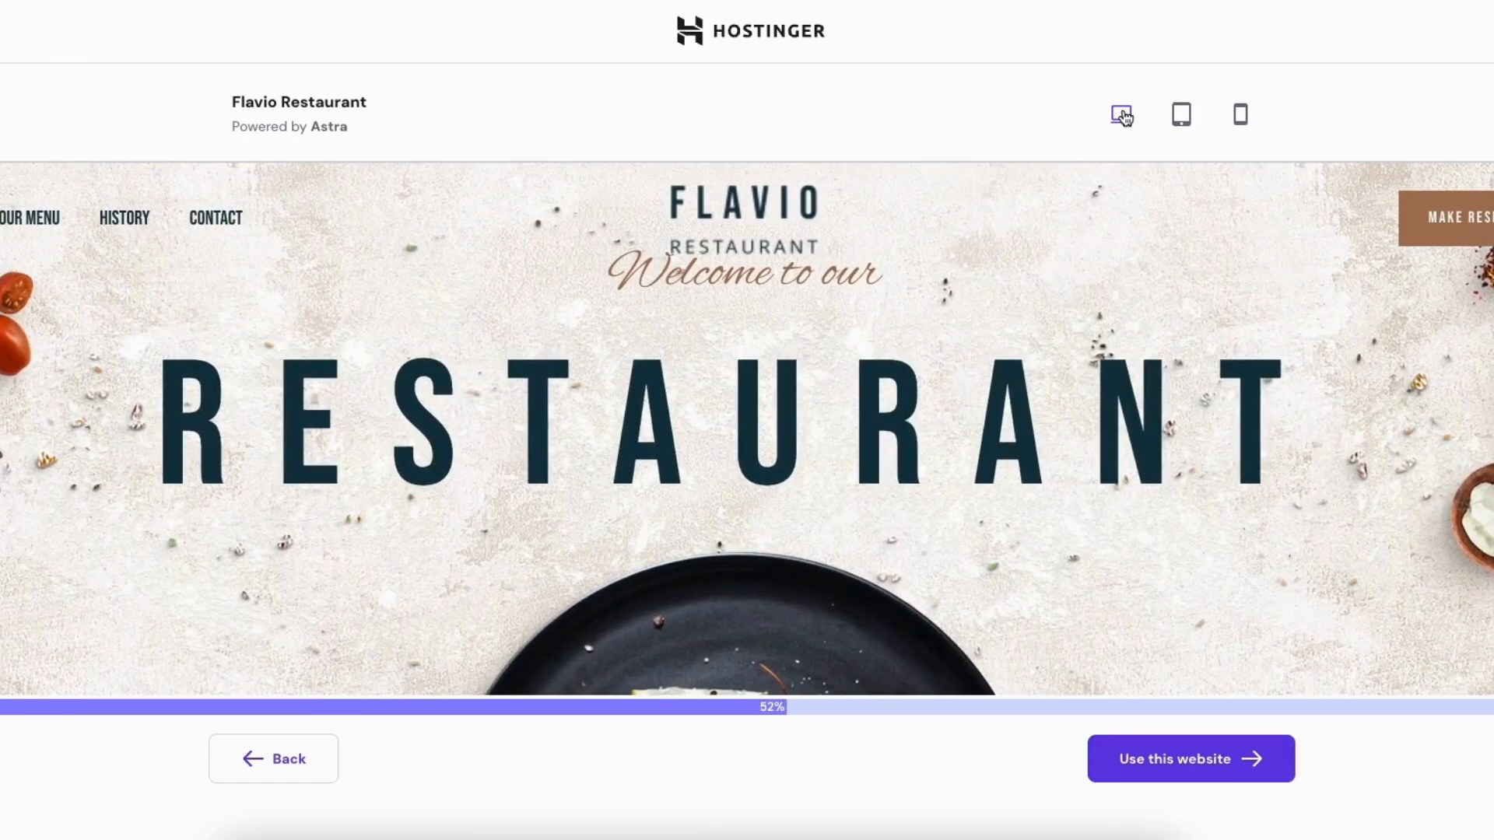
click(306, 767)
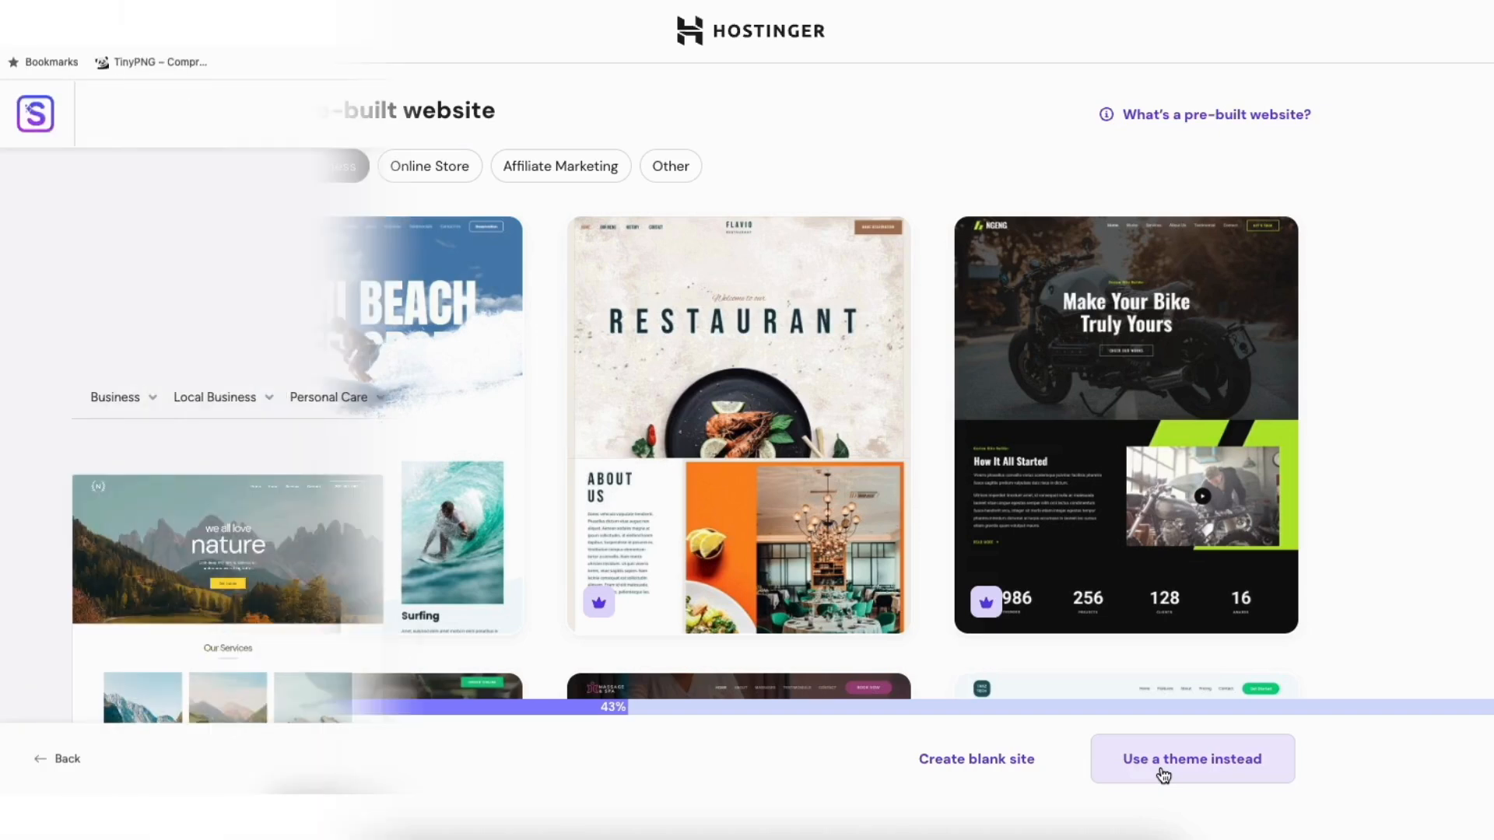
Browse the Elementor designs in the Starter Templates library
scroll(746, 467, down, 3)
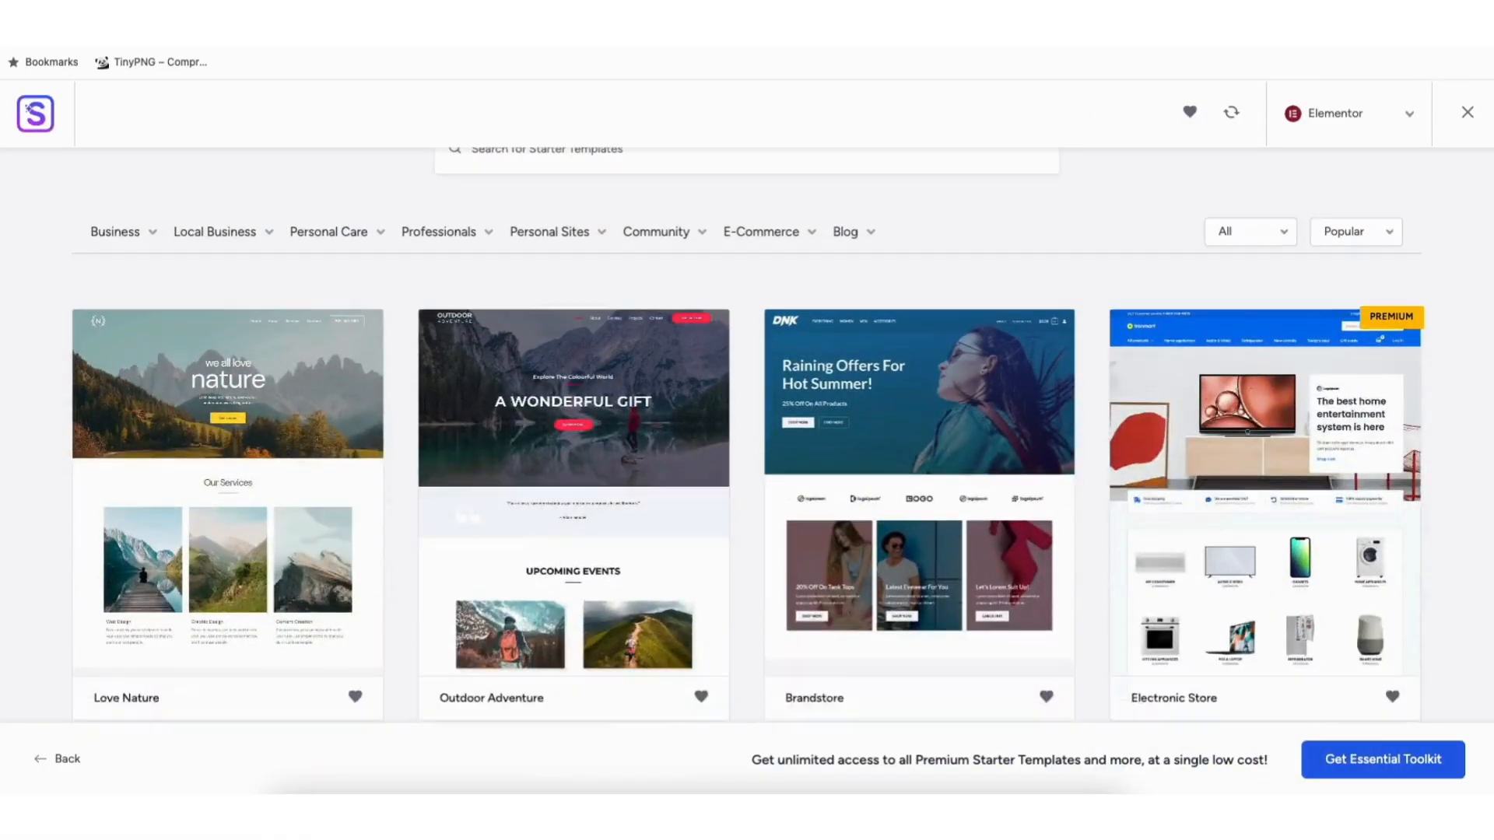
scroll(747, 436, down, 3)
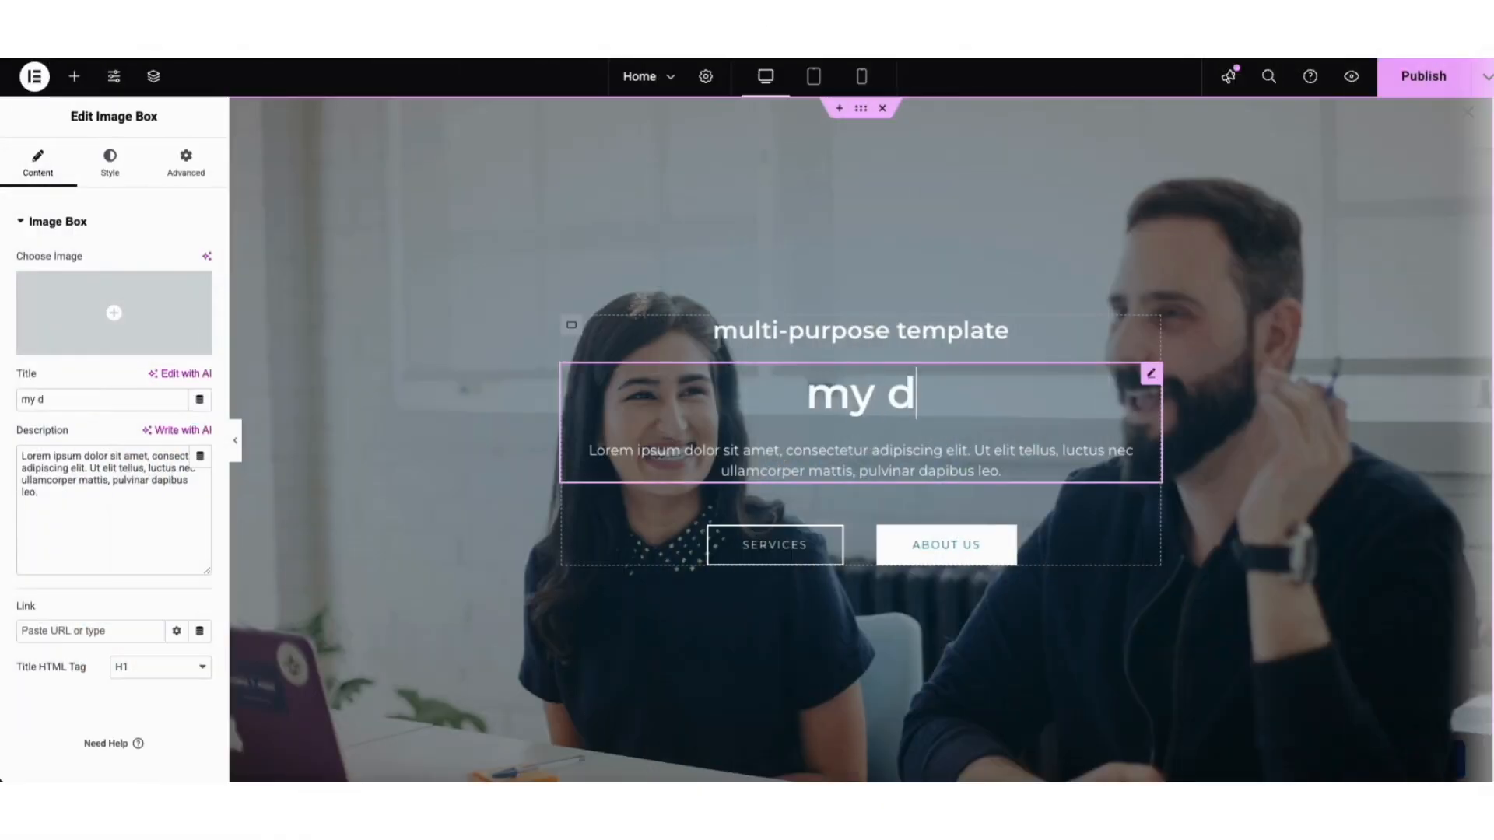
Enter "my demo" in the hero image box's title and add a Heading widget above the benefits paragraph
text(emo)
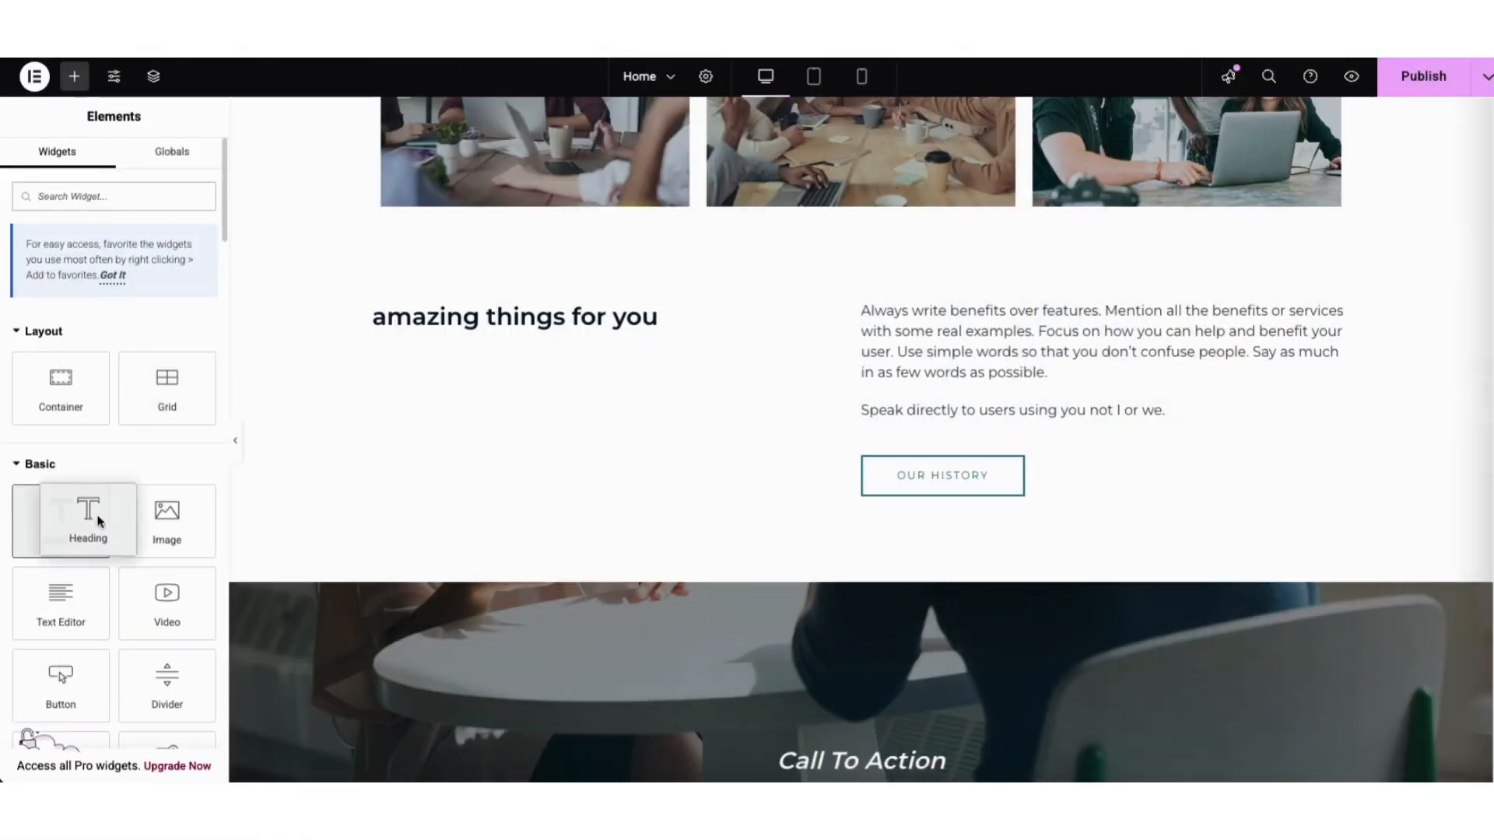
drag(74, 519, 962, 313)
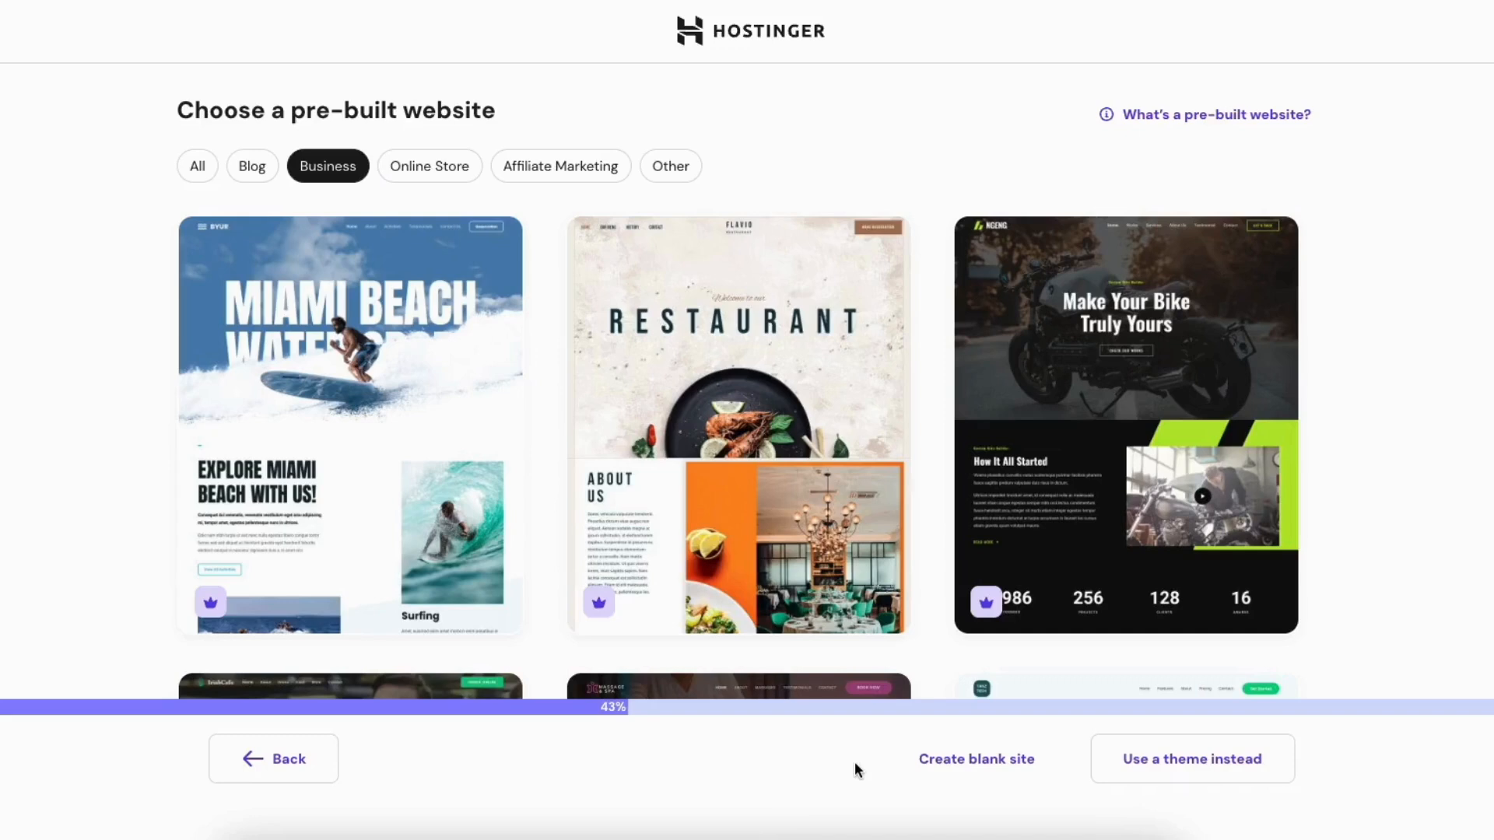
Choose to create a blank site in the Hostinger setup and use a temporary domain for it
click(949, 757)
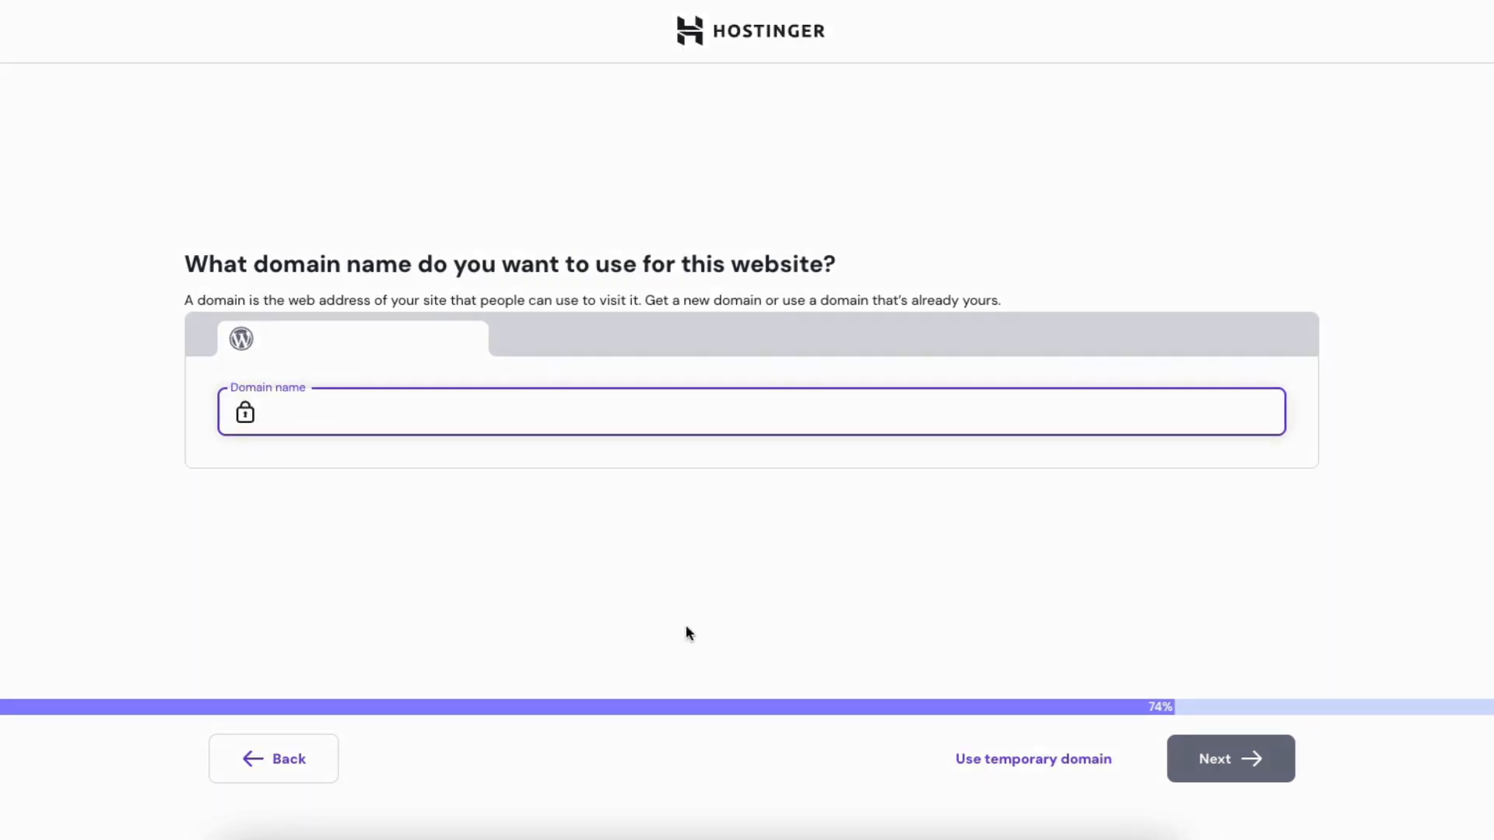
click(972, 763)
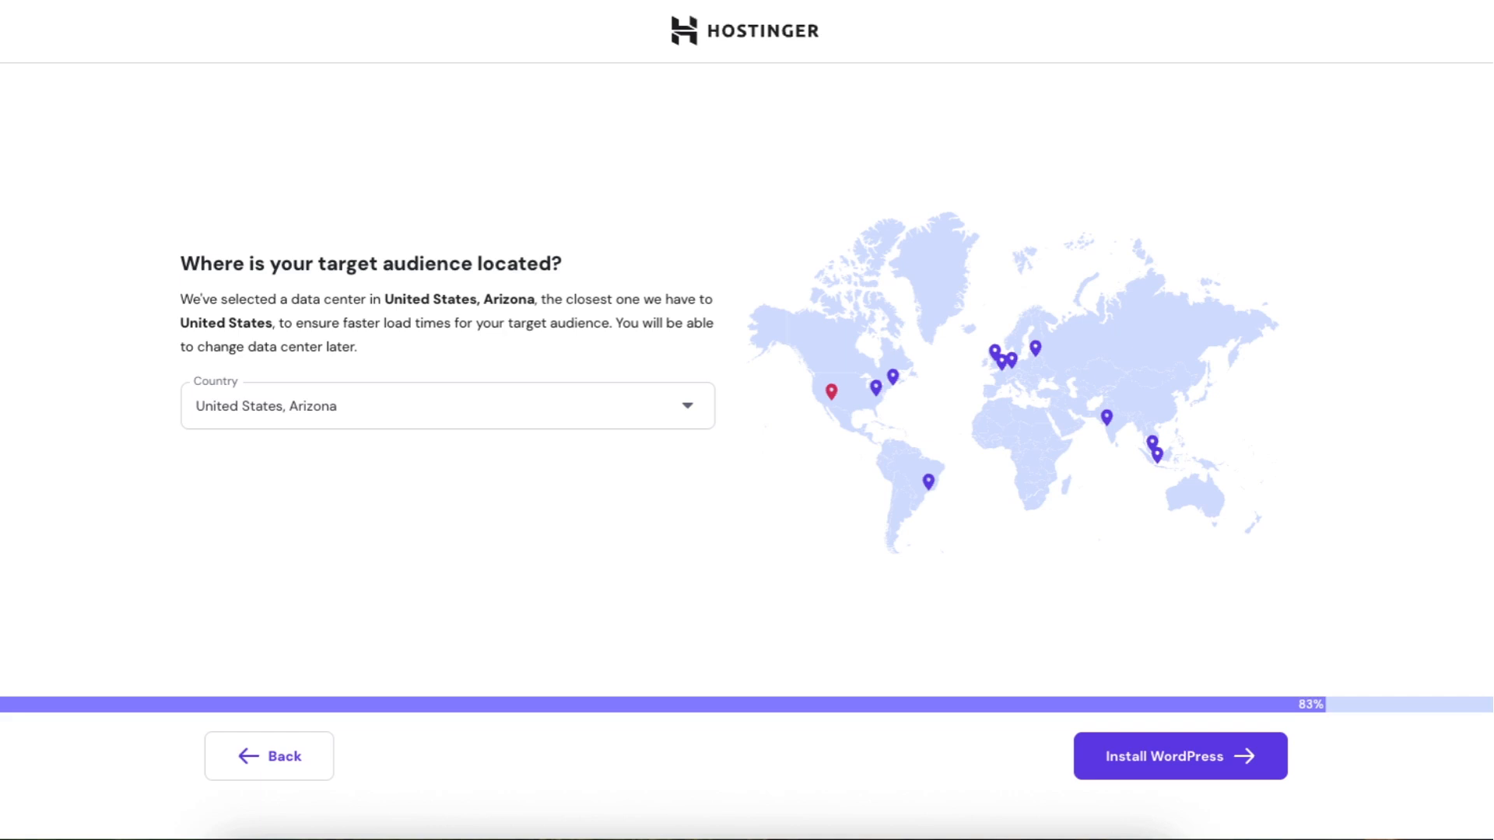
Select United States, Arizona as the data center location for the target audience
click(655, 414)
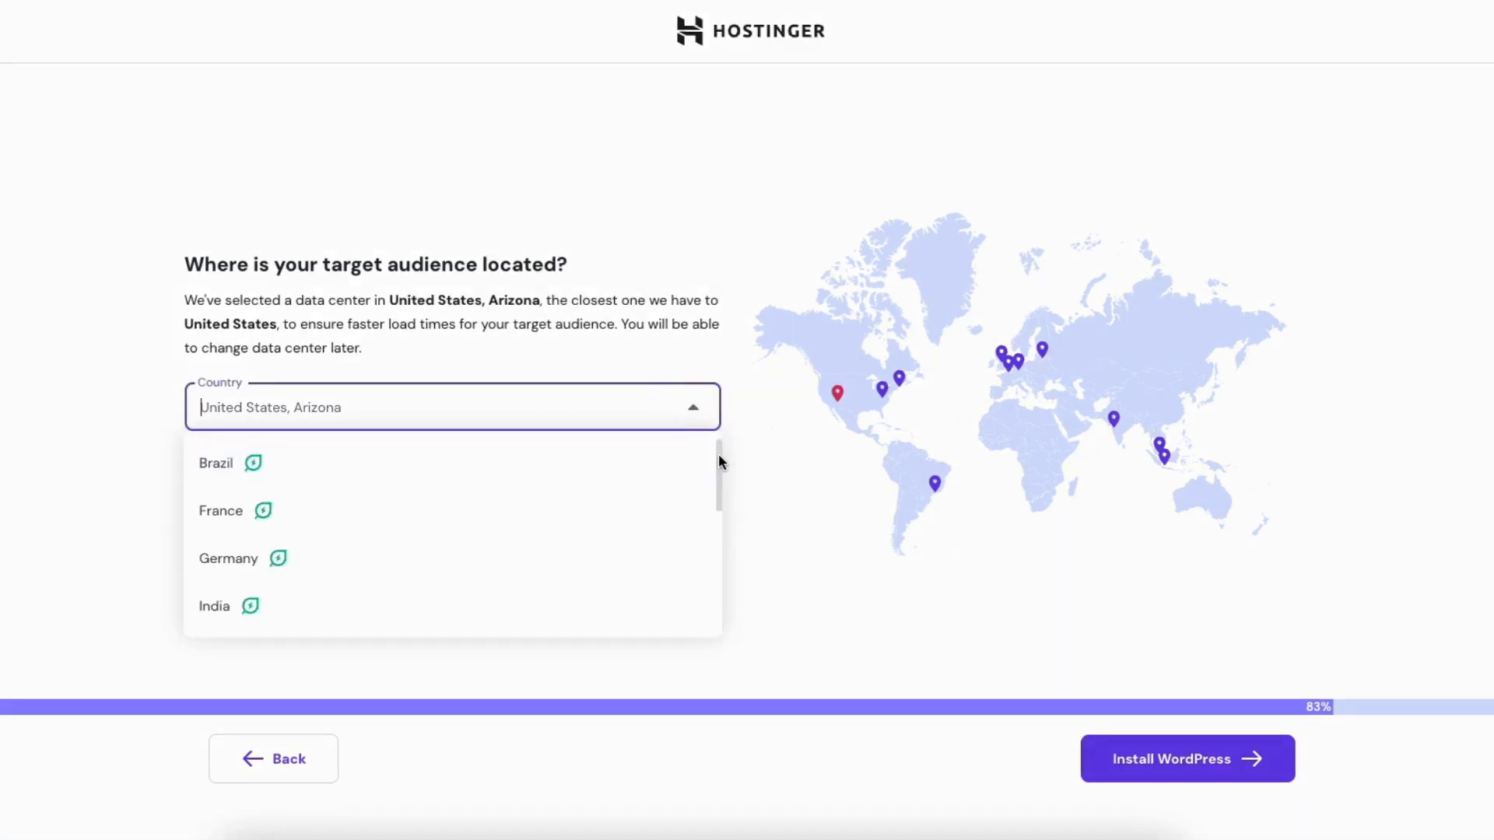
drag(718, 455, 719, 584)
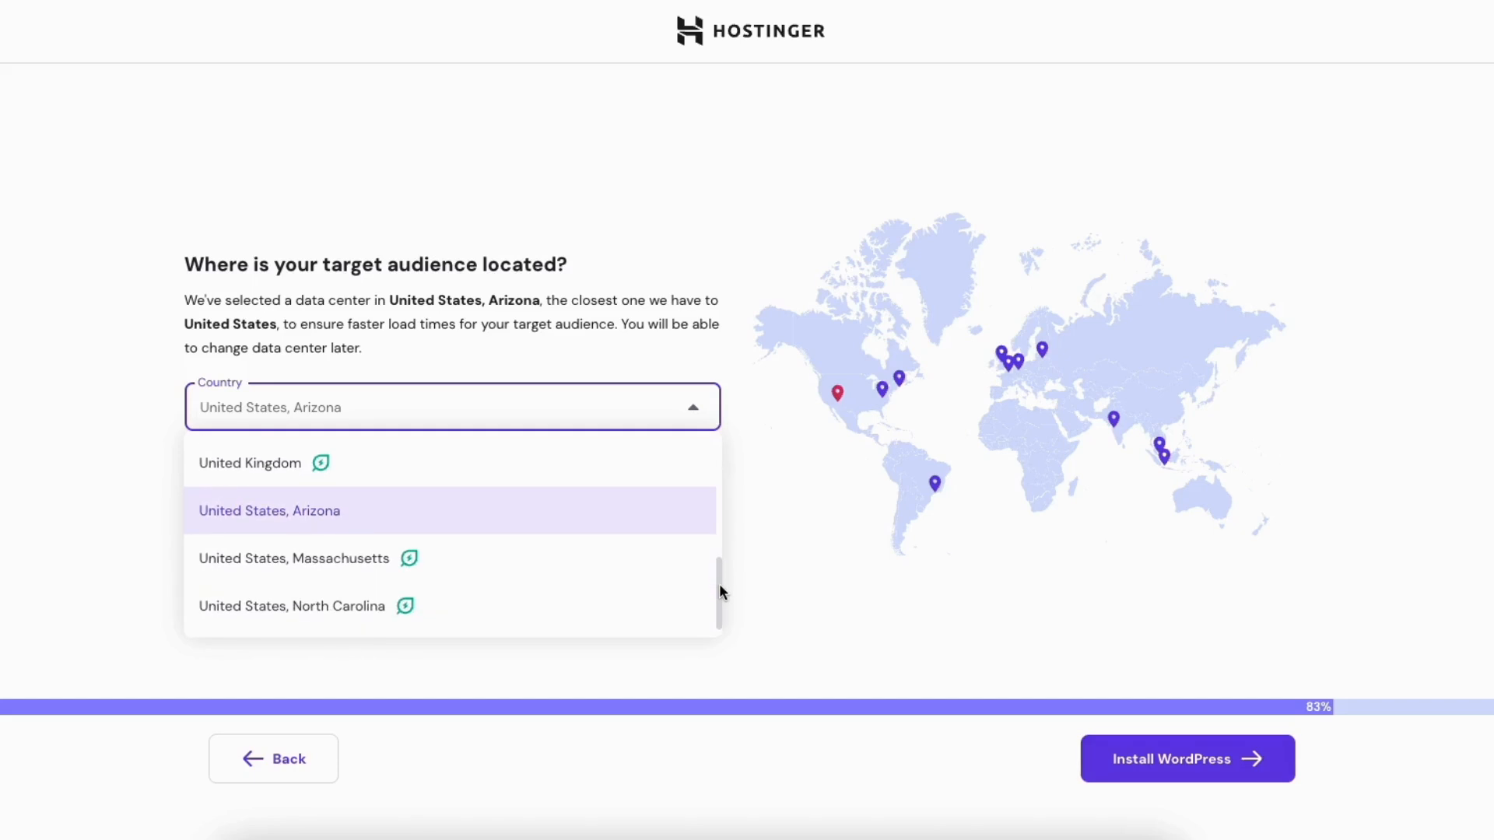
click(388, 515)
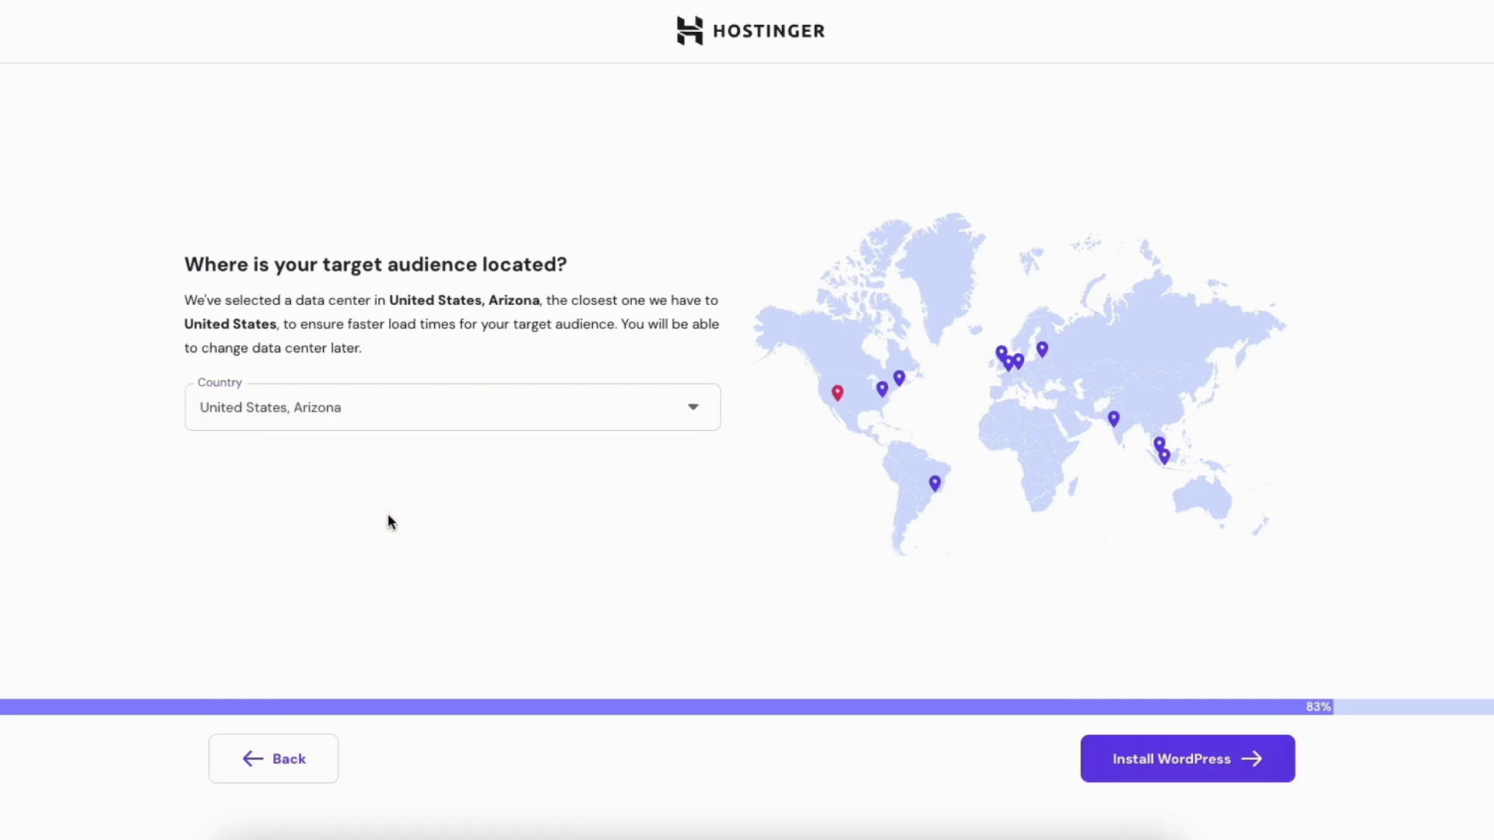
Install WordPress on the new site and go from its admin to the Hostinger hosting dashboard
click(1134, 766)
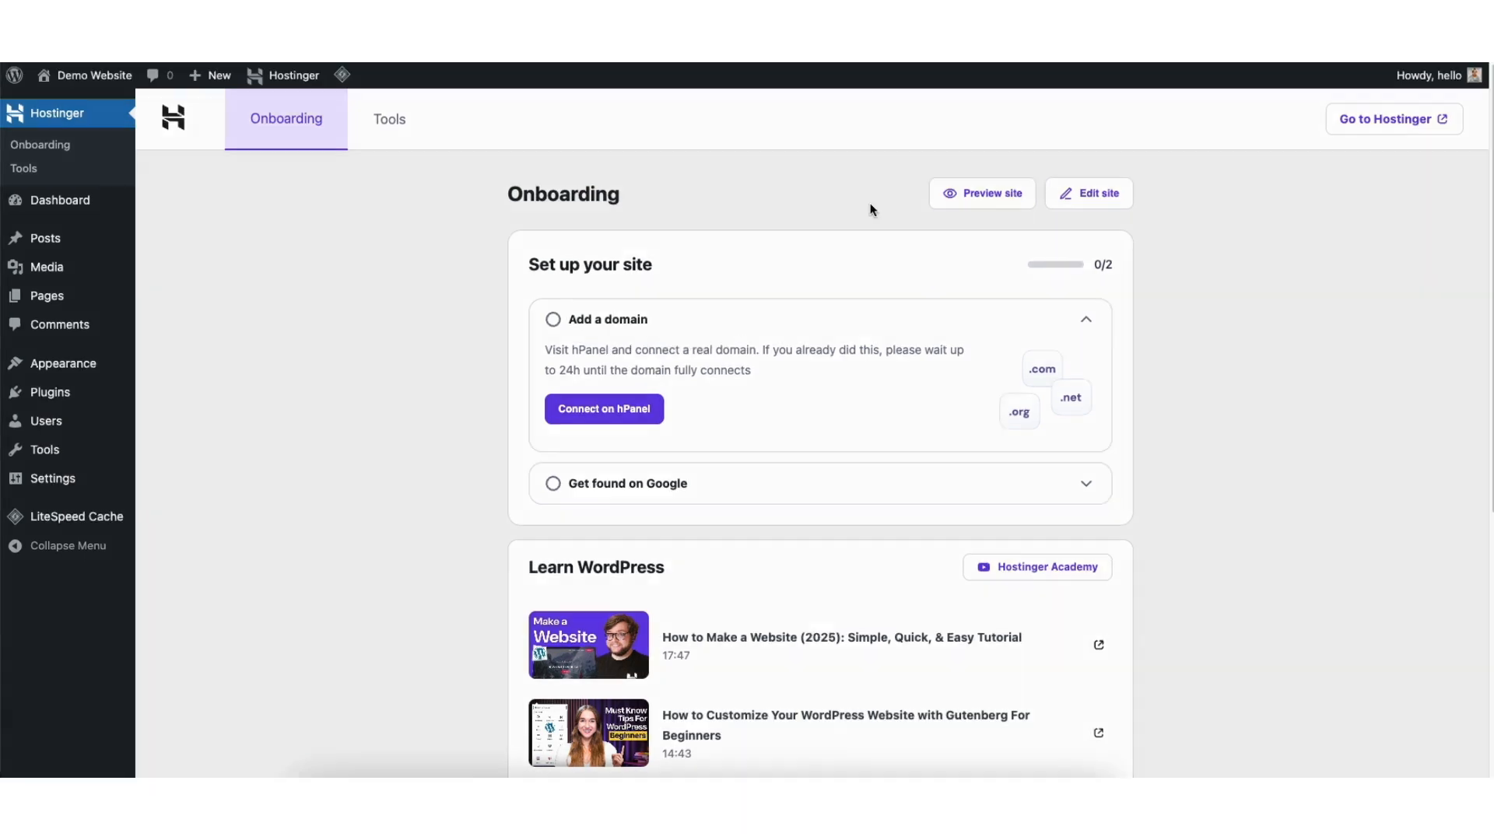
click(1387, 119)
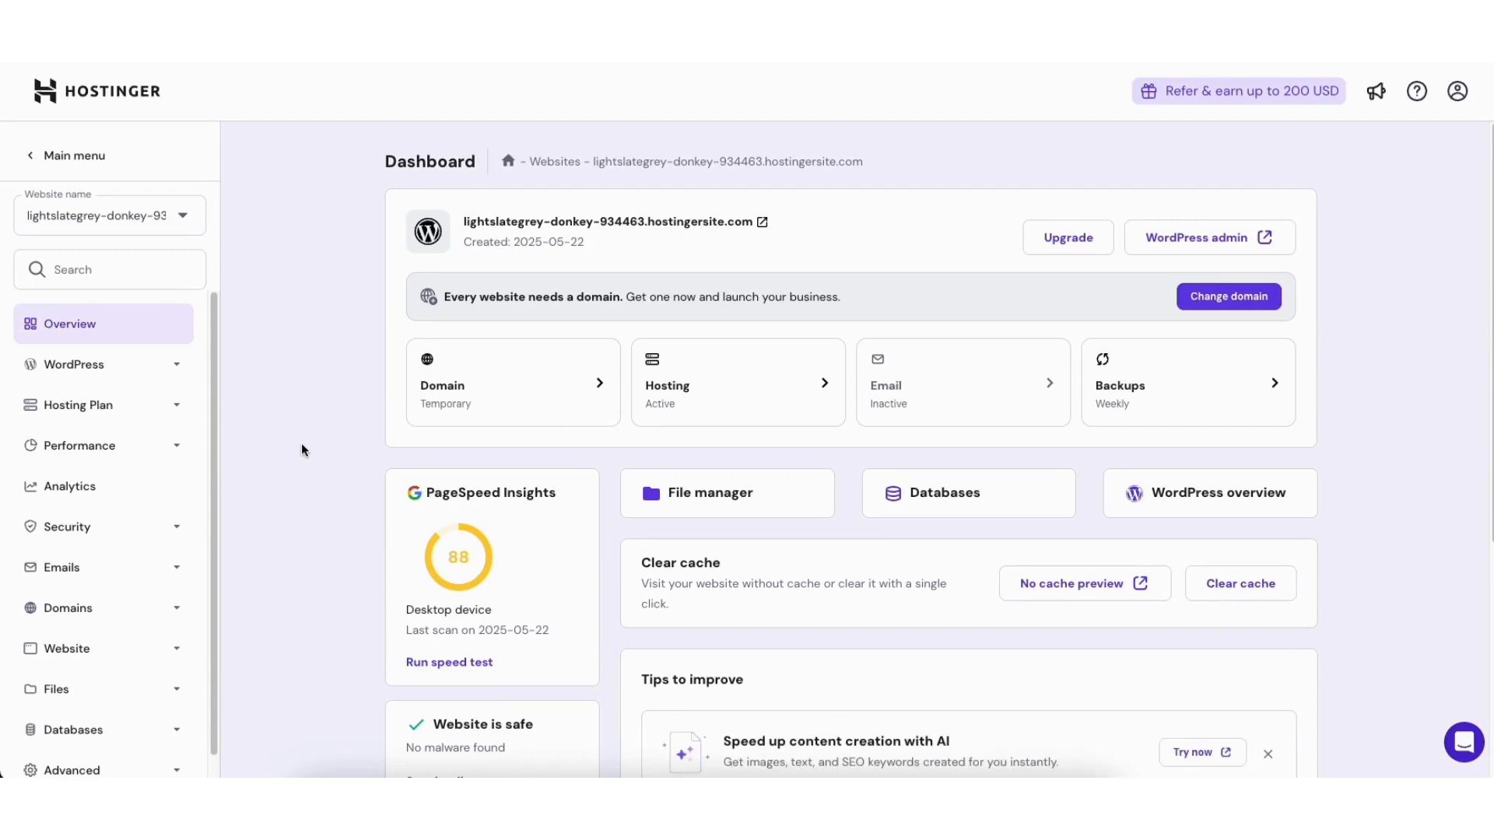
Open the Single Web Hosting plan from the Hostinger home page and examine its website dashboard and management options
click(78, 157)
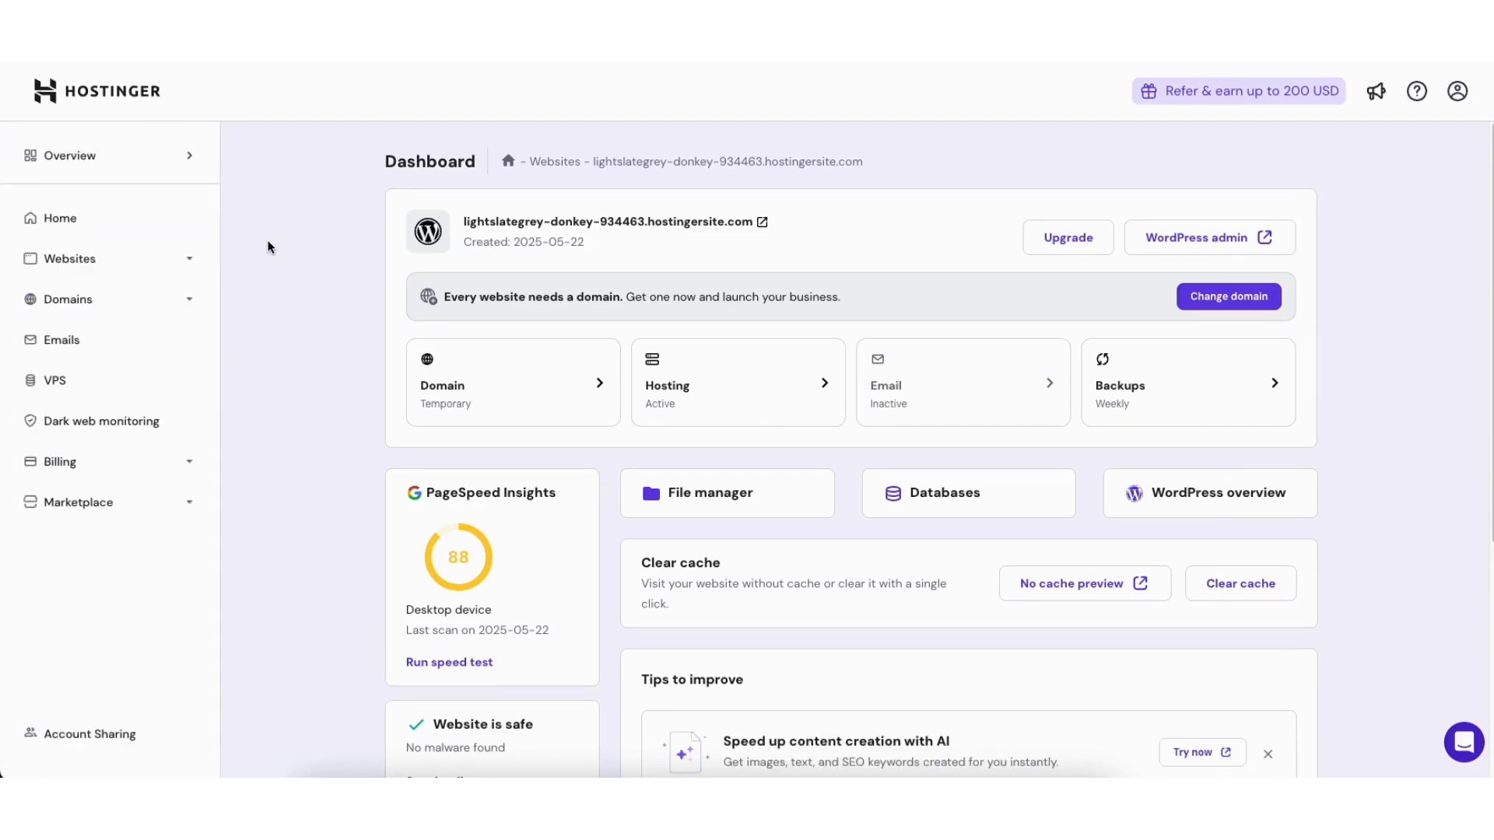
click(101, 219)
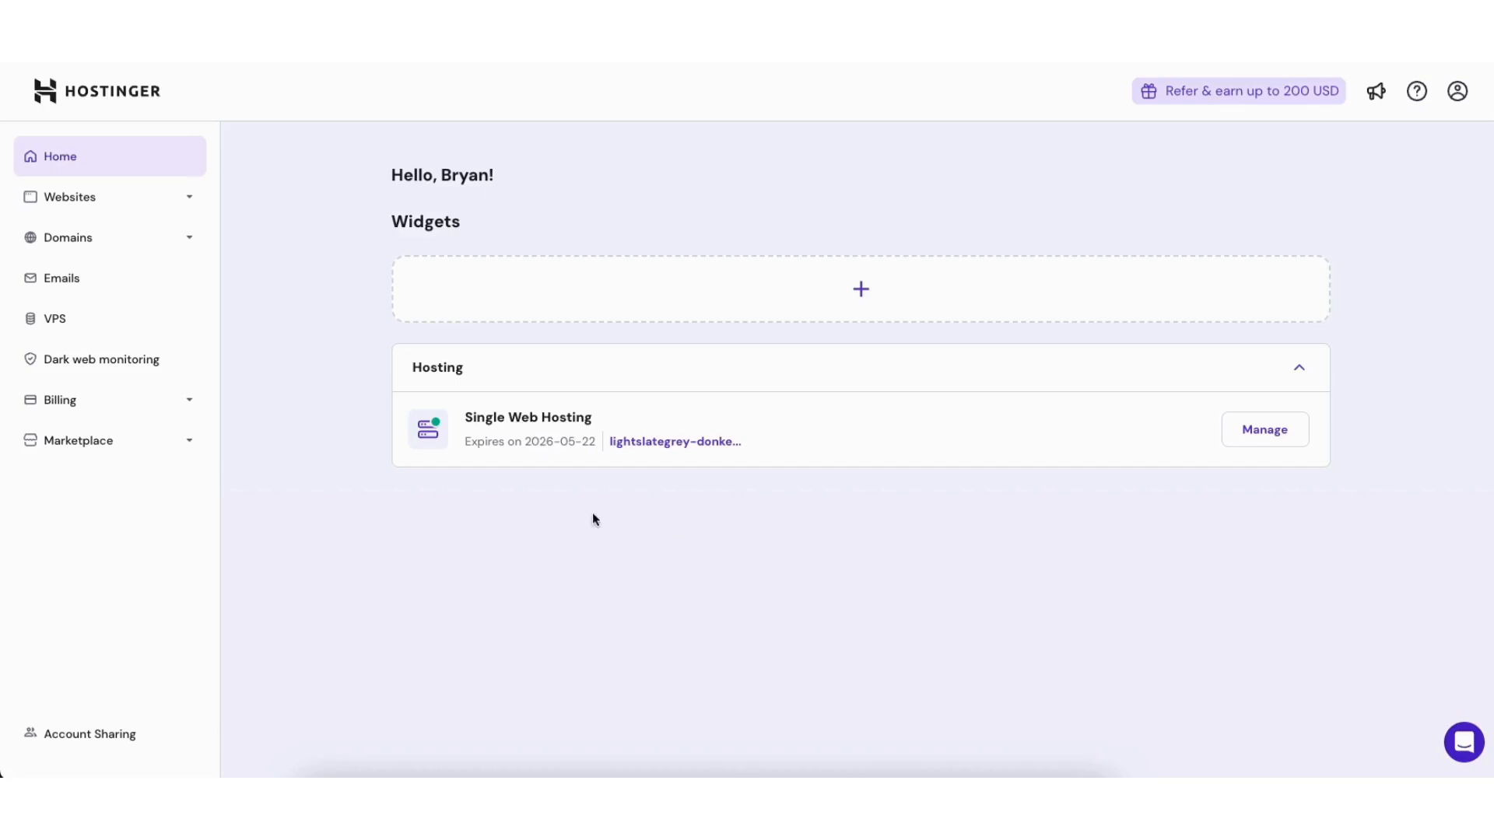
click(1242, 438)
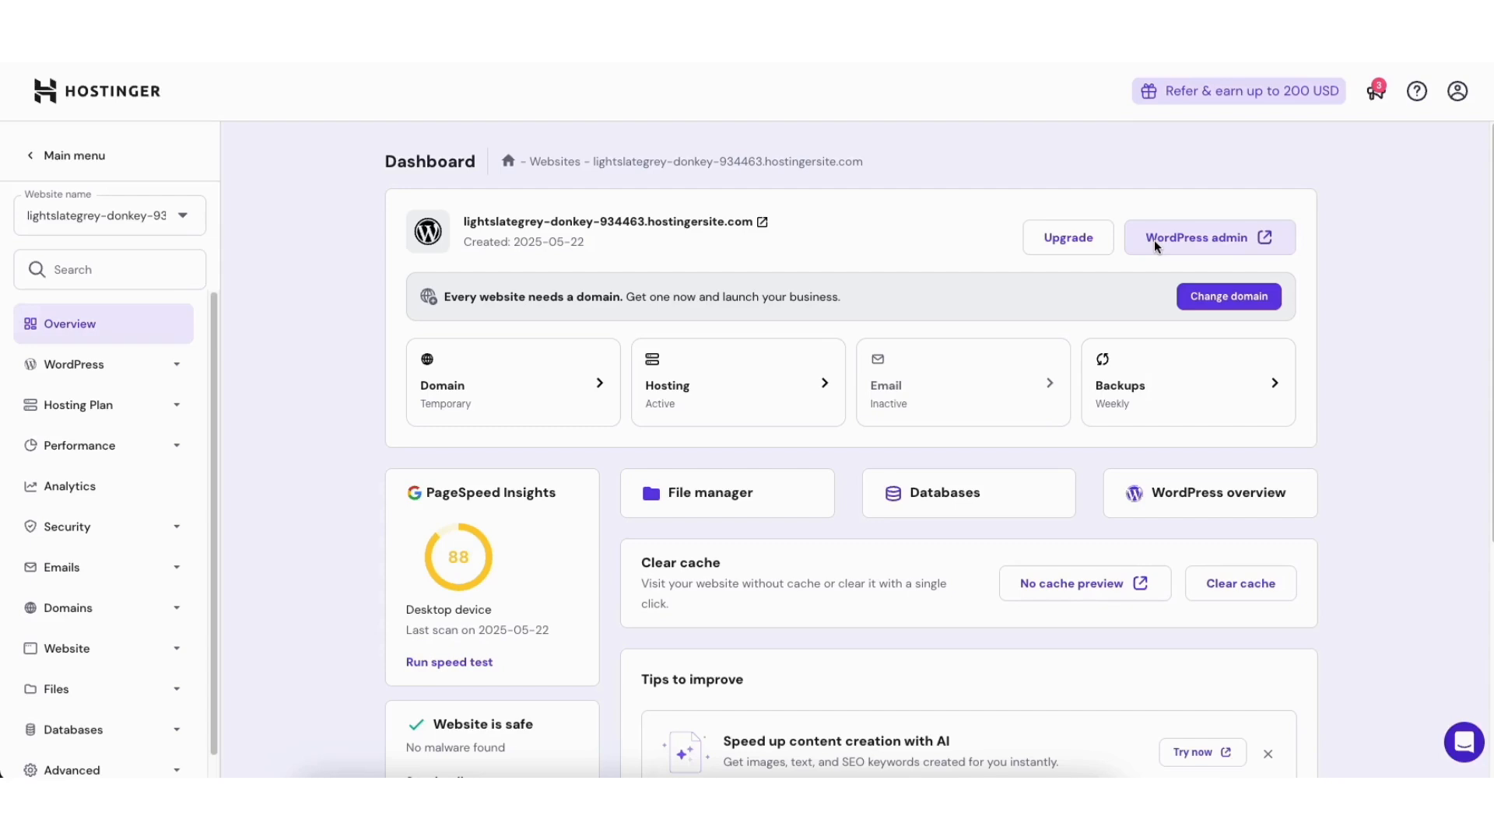
scroll(939, 451, down, 3)
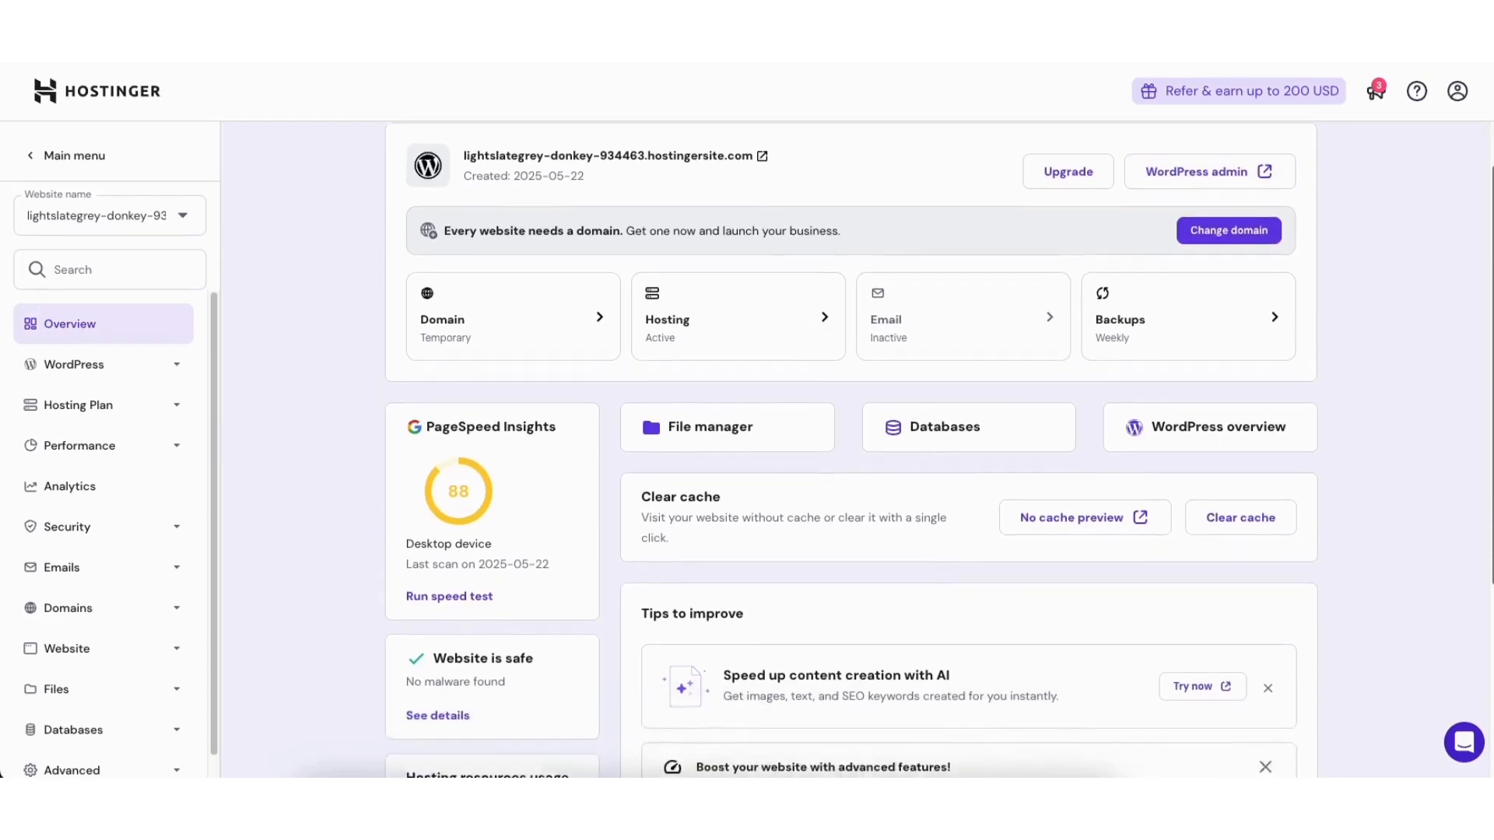
scroll(939, 451, down, 10)
scroll(1484, 421, up, 10)
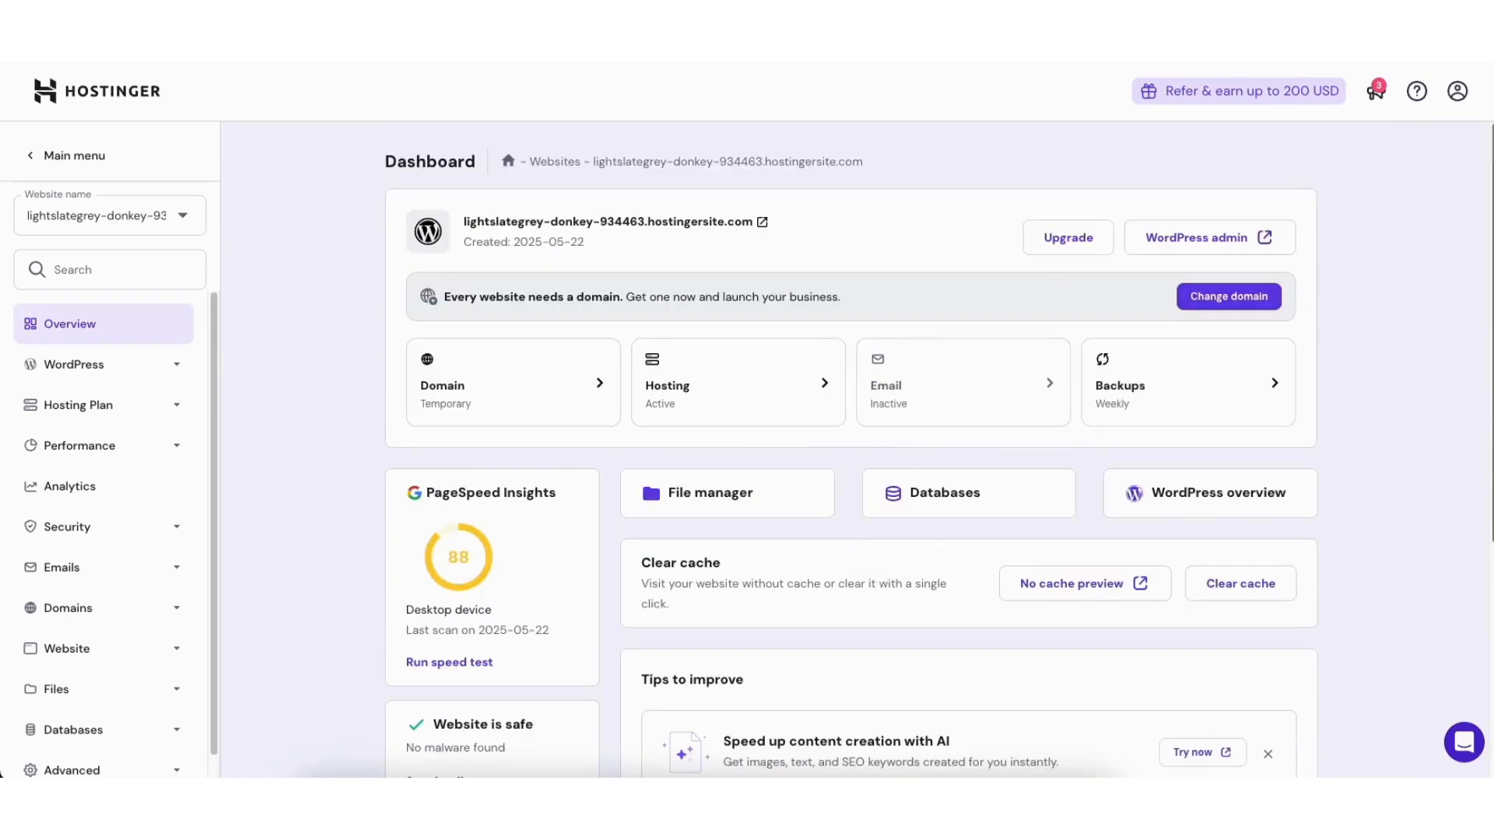
scroll(217, 381, down, 1)
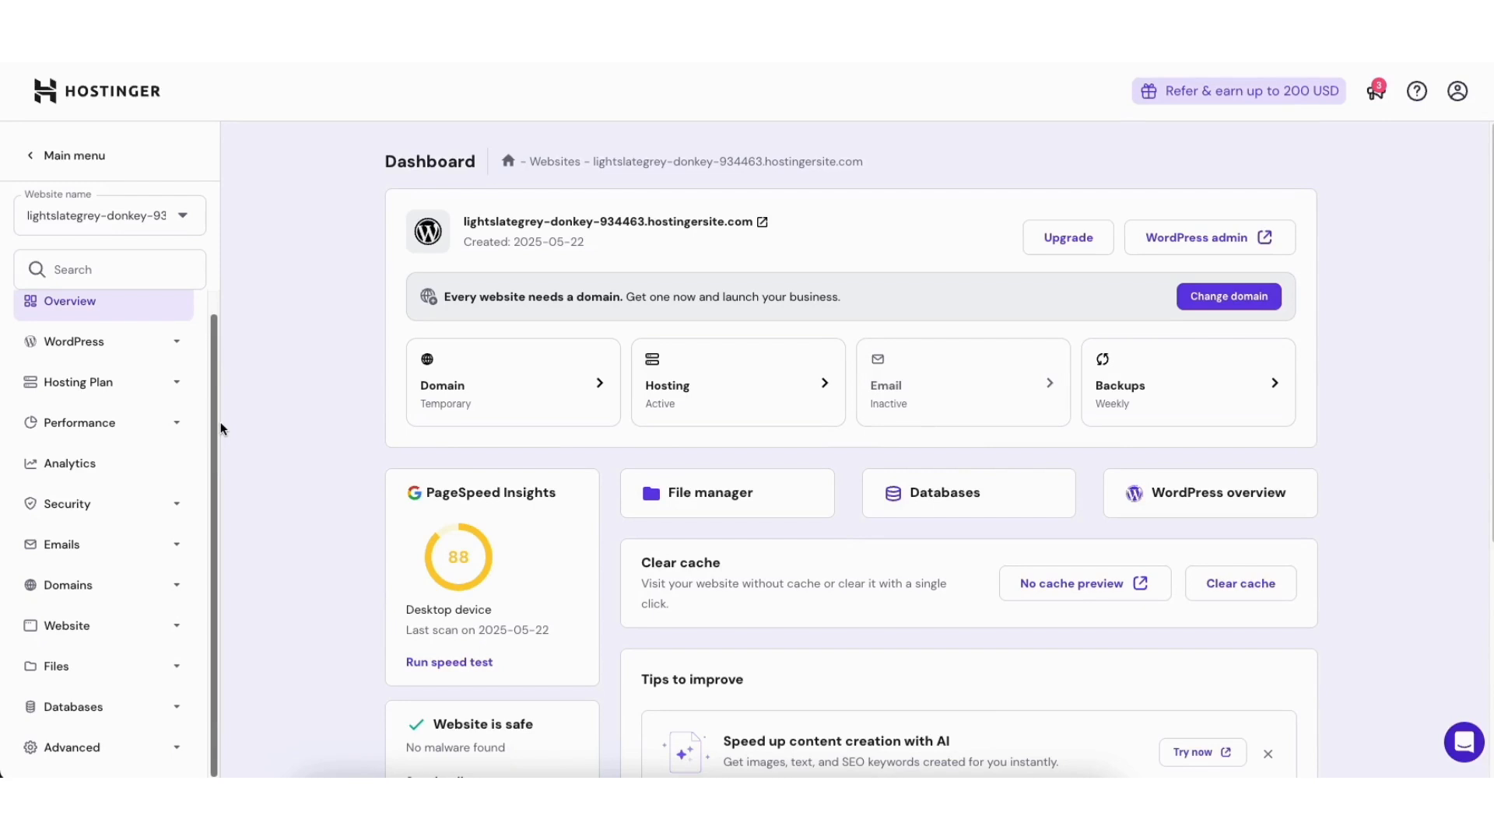
click(101, 423)
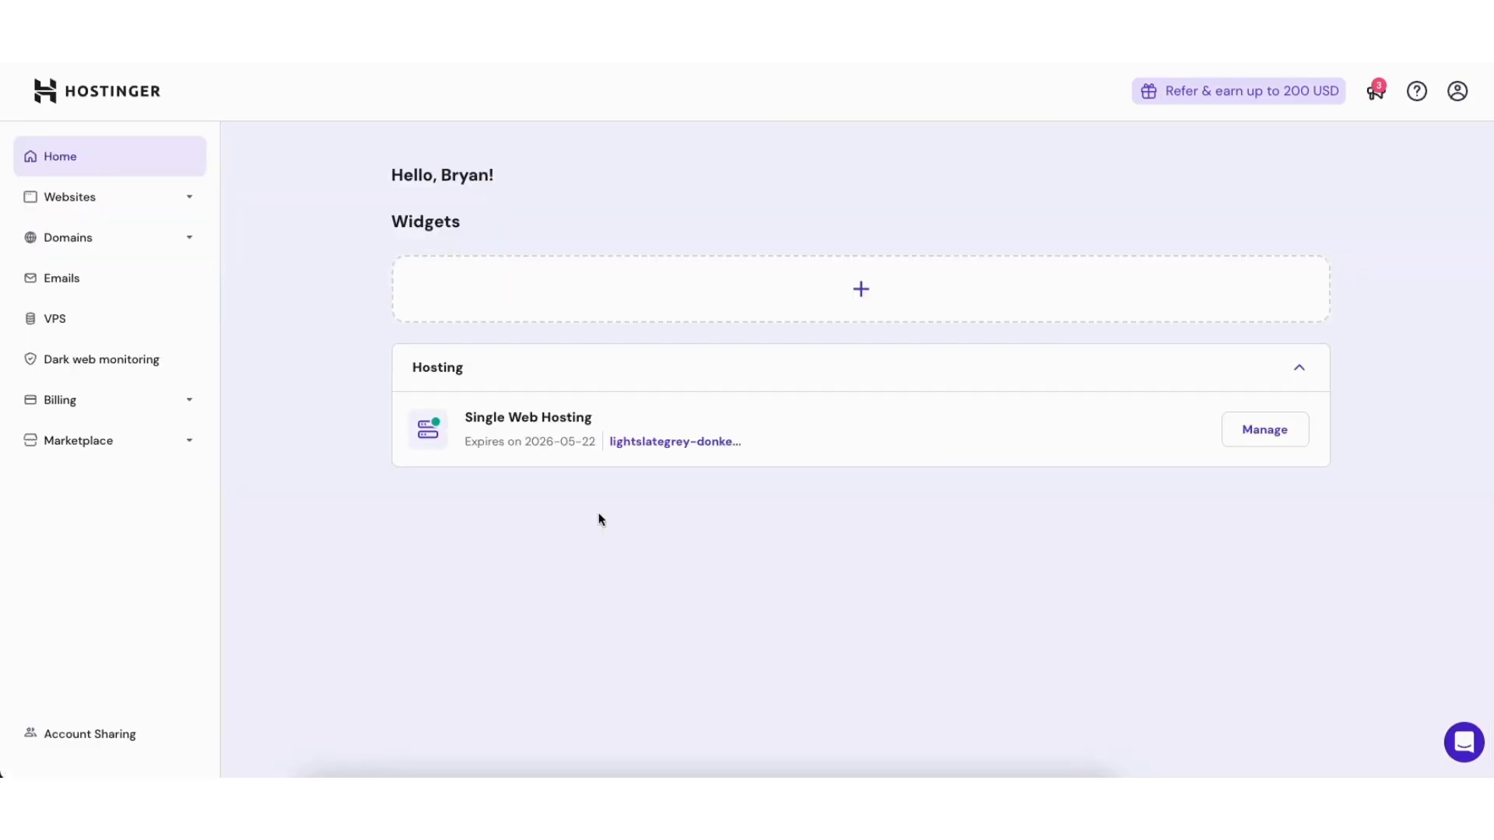
Check the site's tools in the websites list and open its WordPress admin through the site dashboard
click(107, 199)
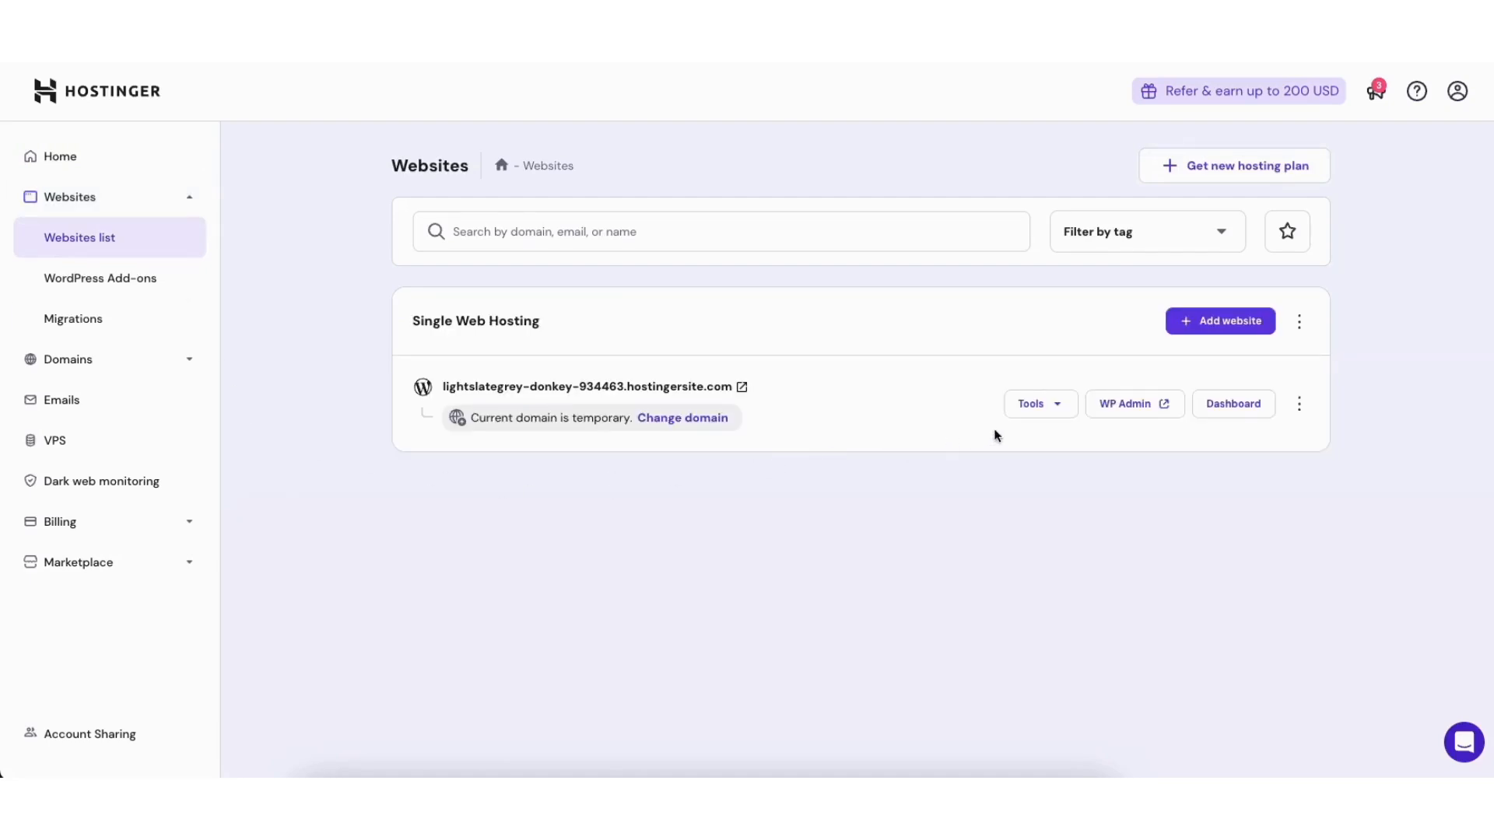
click(1041, 404)
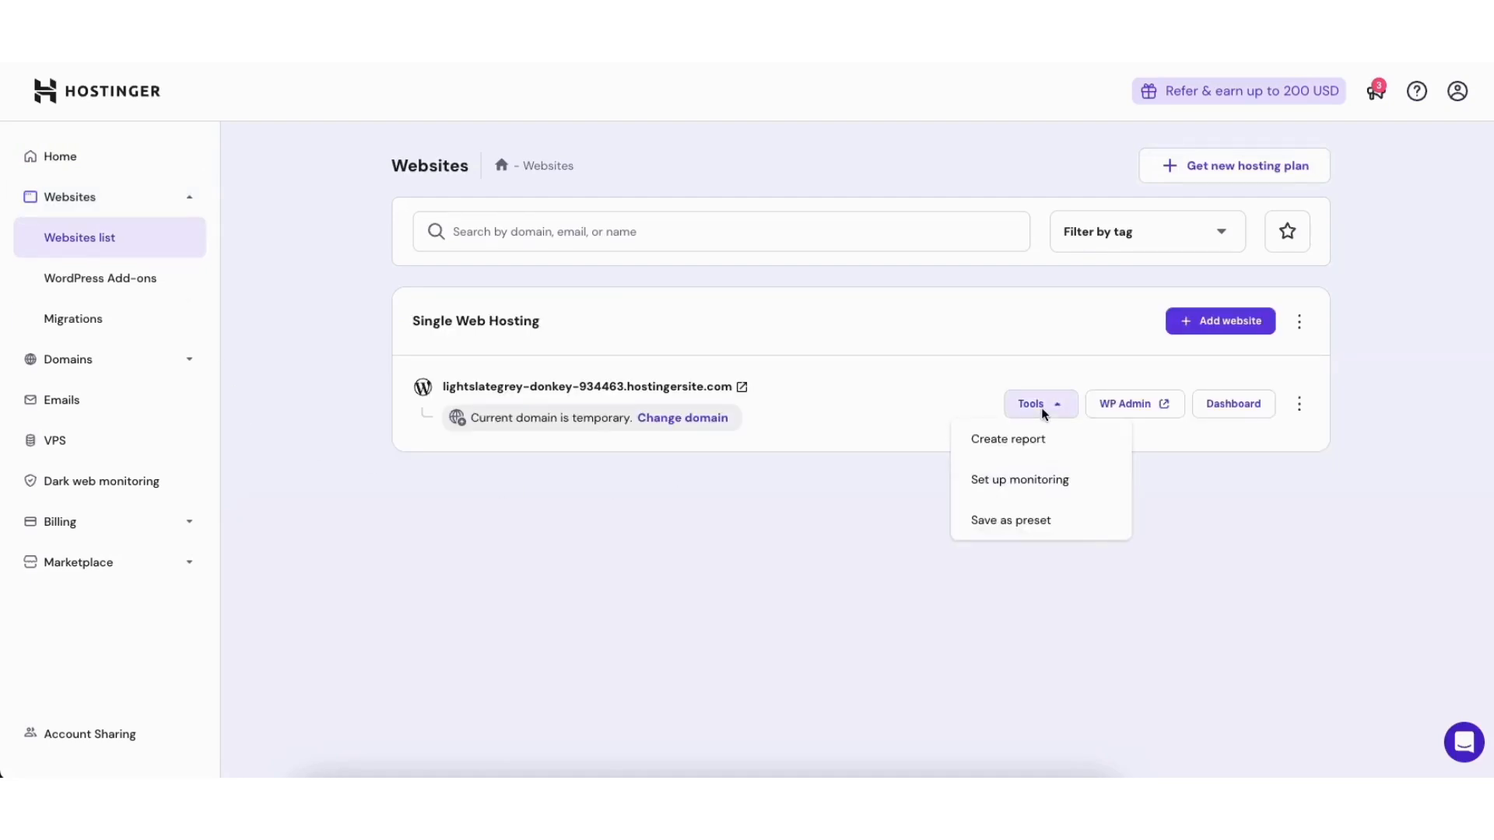
click(1044, 411)
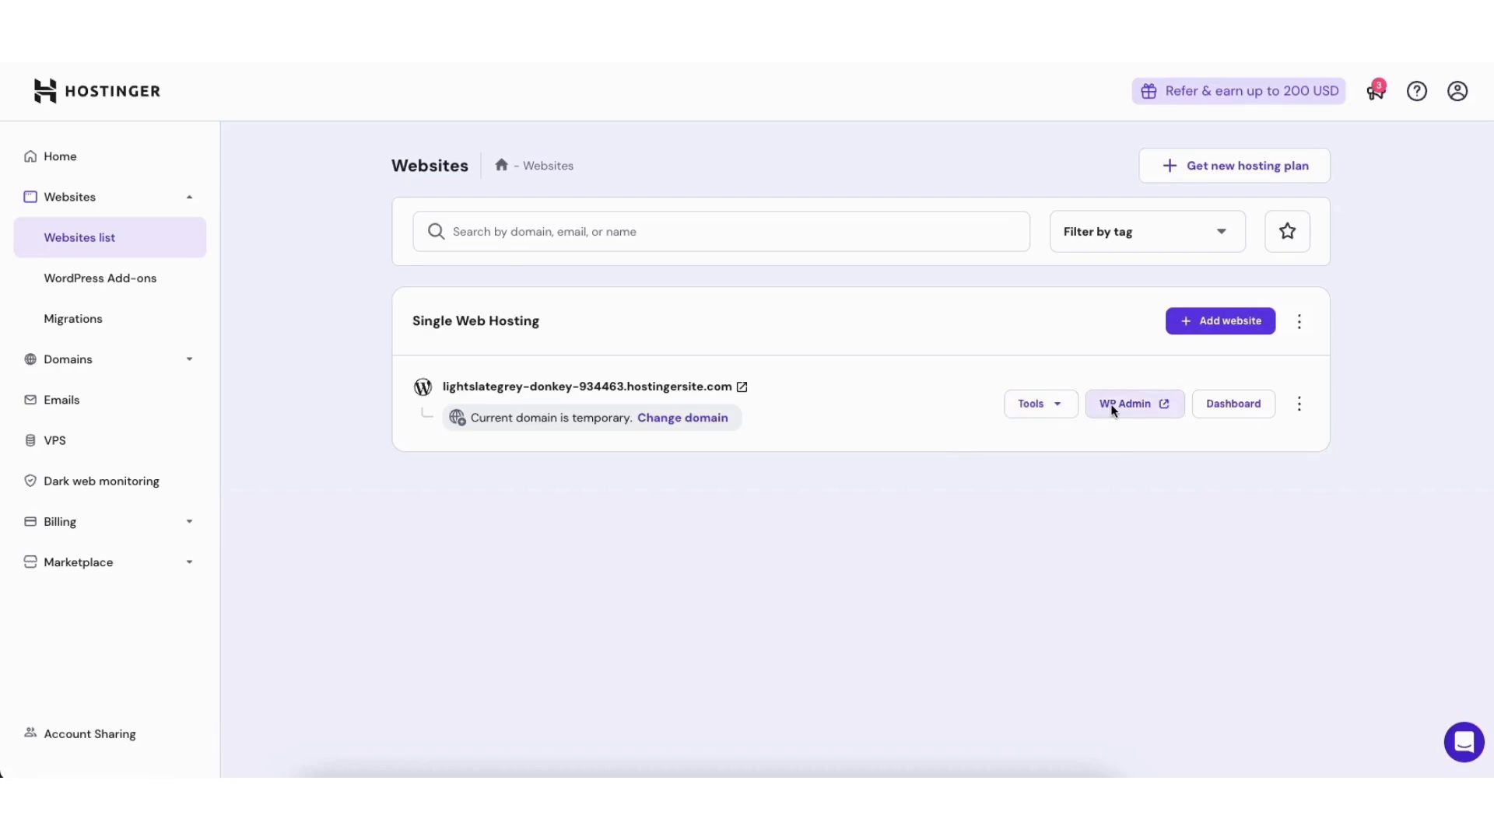
click(1211, 412)
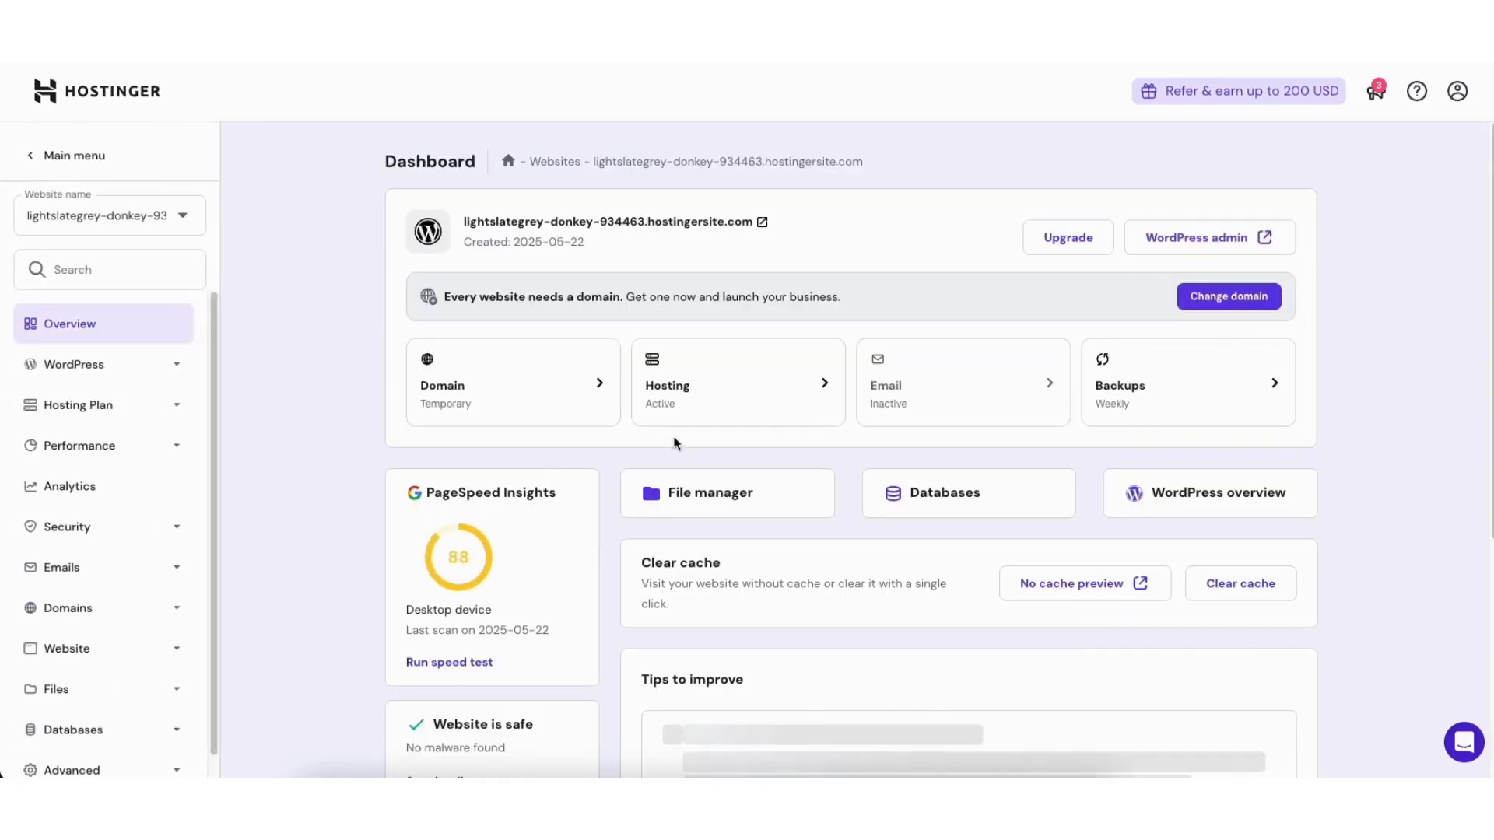
click(1160, 245)
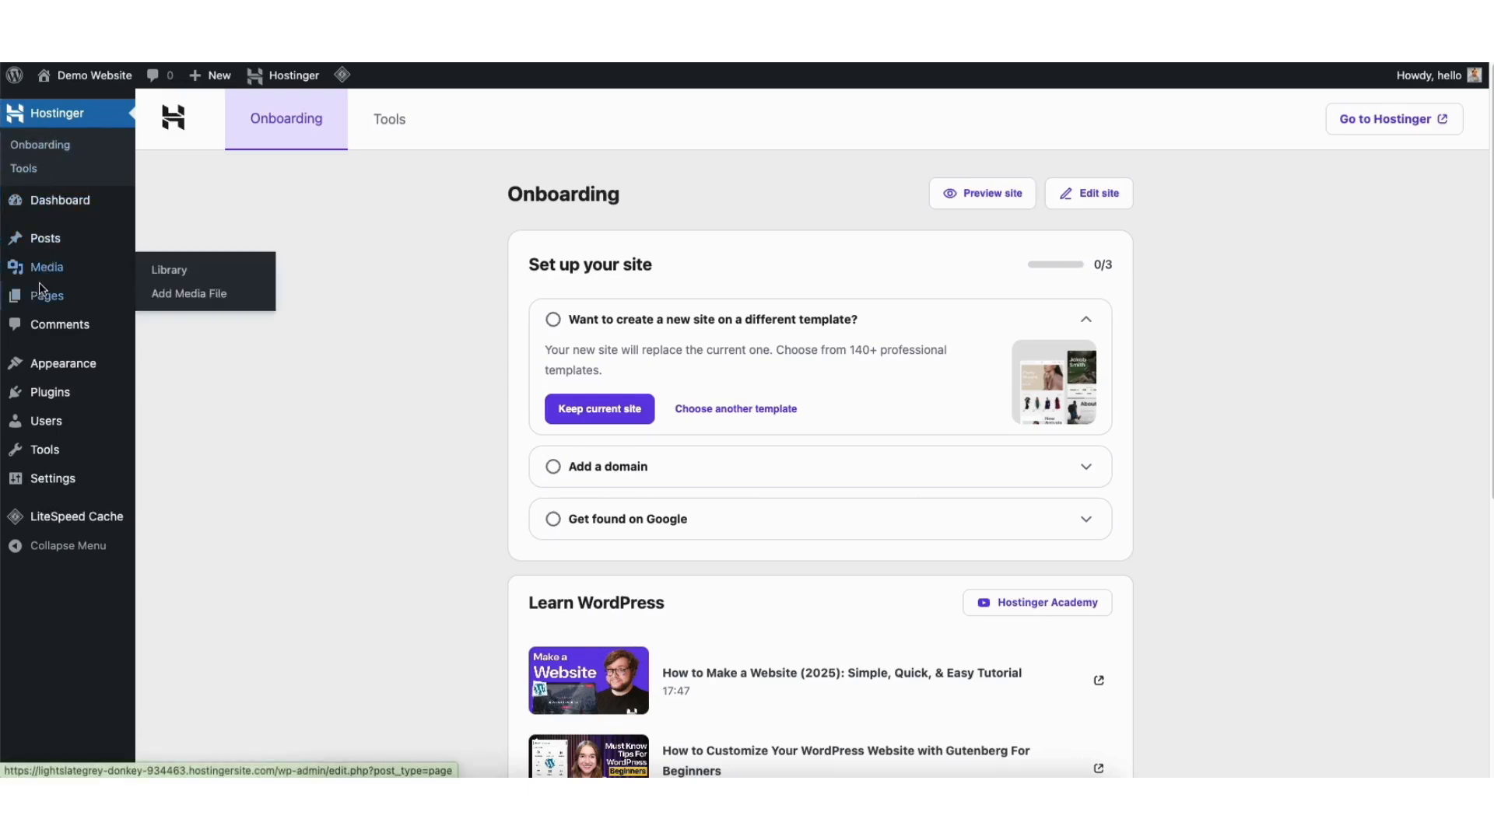
Open the WordPress theme directory for adding a new theme
mouse_move(53, 362)
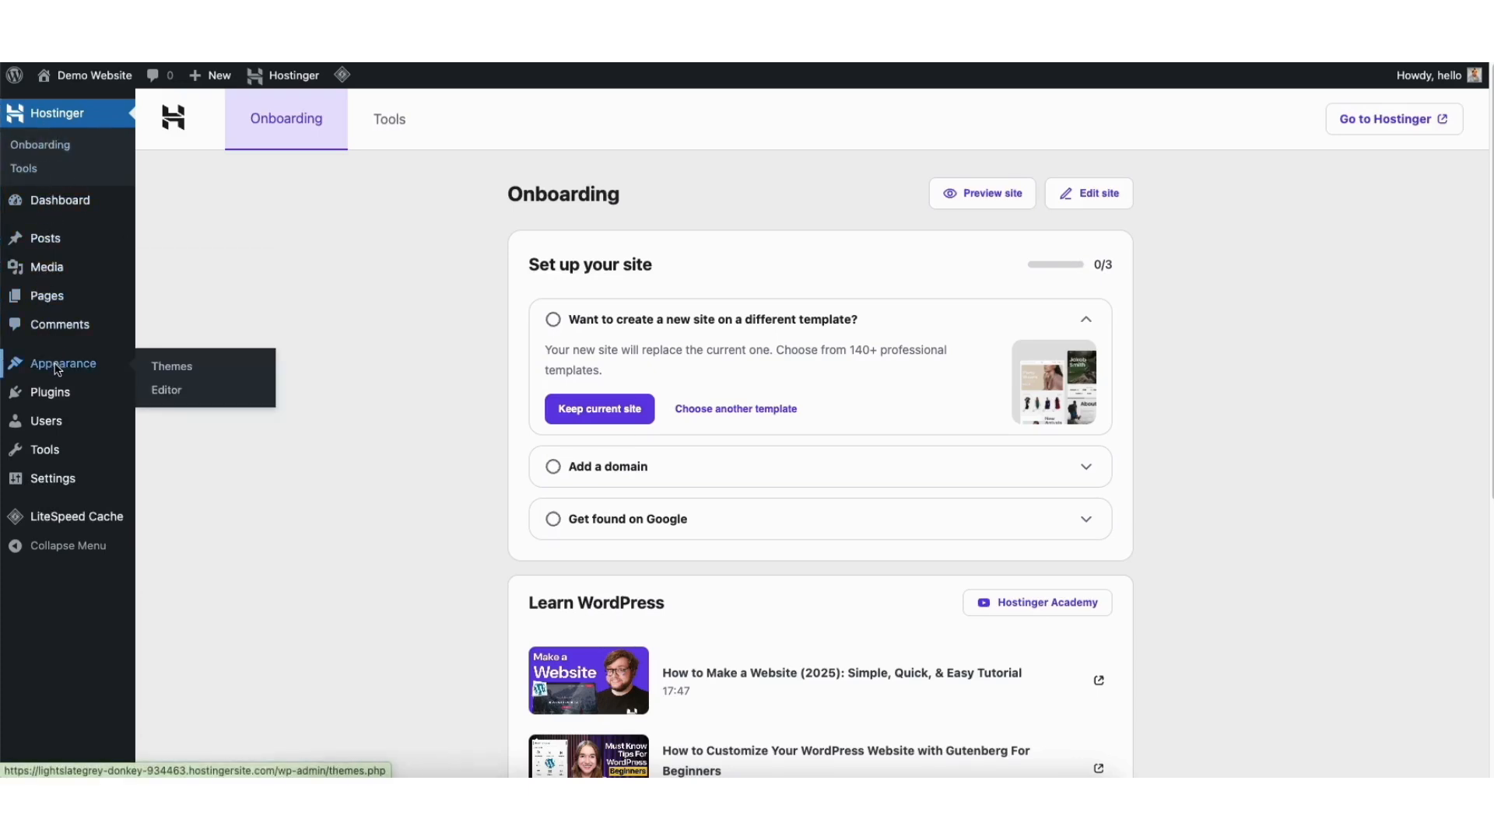
click(167, 367)
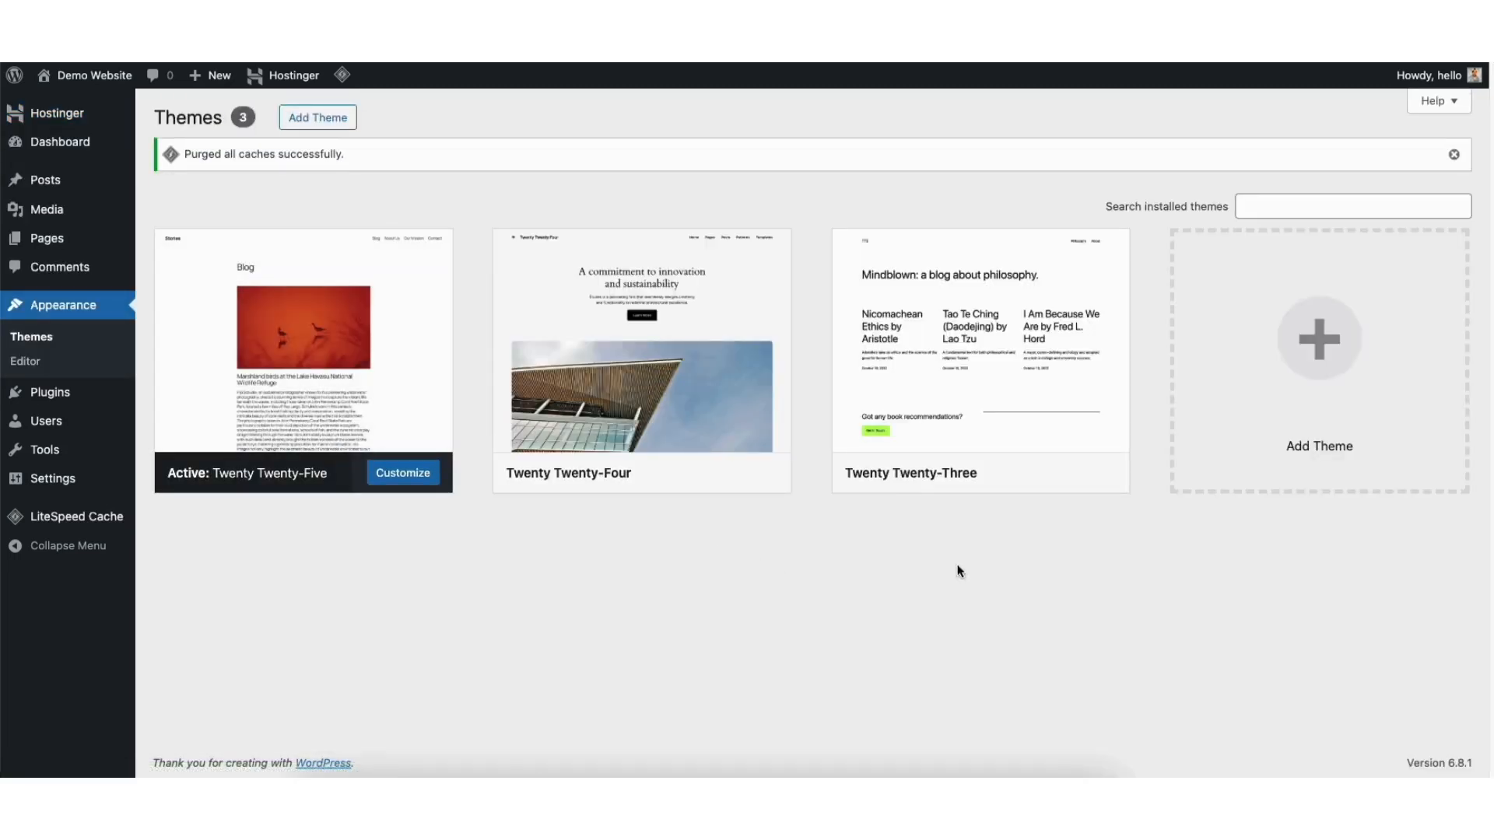
click(1287, 388)
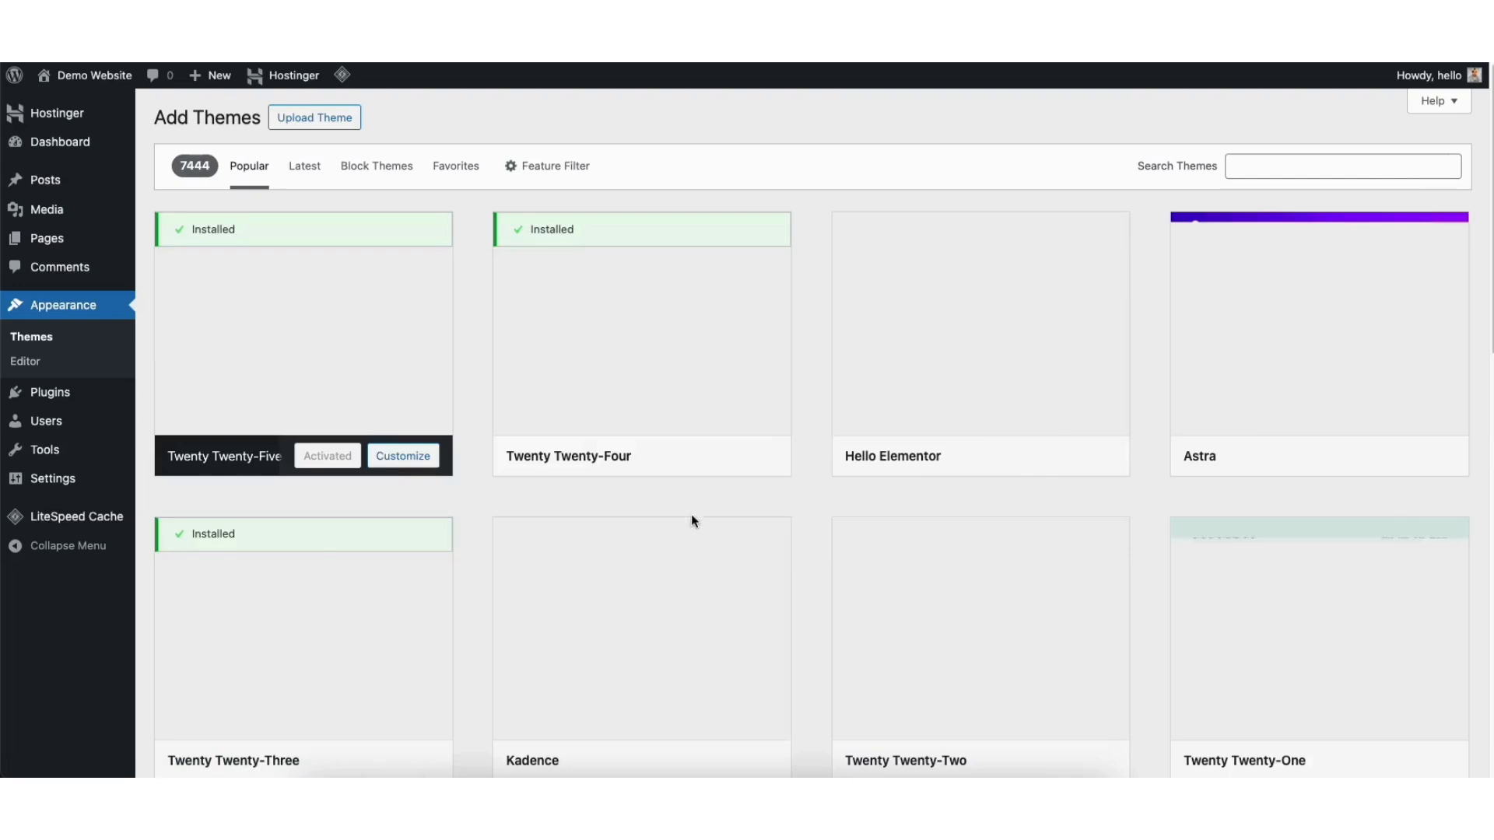
Browse the popular WordPress themes and the Elementor designs in the Starter Templates library
scroll(688, 558, down, 3)
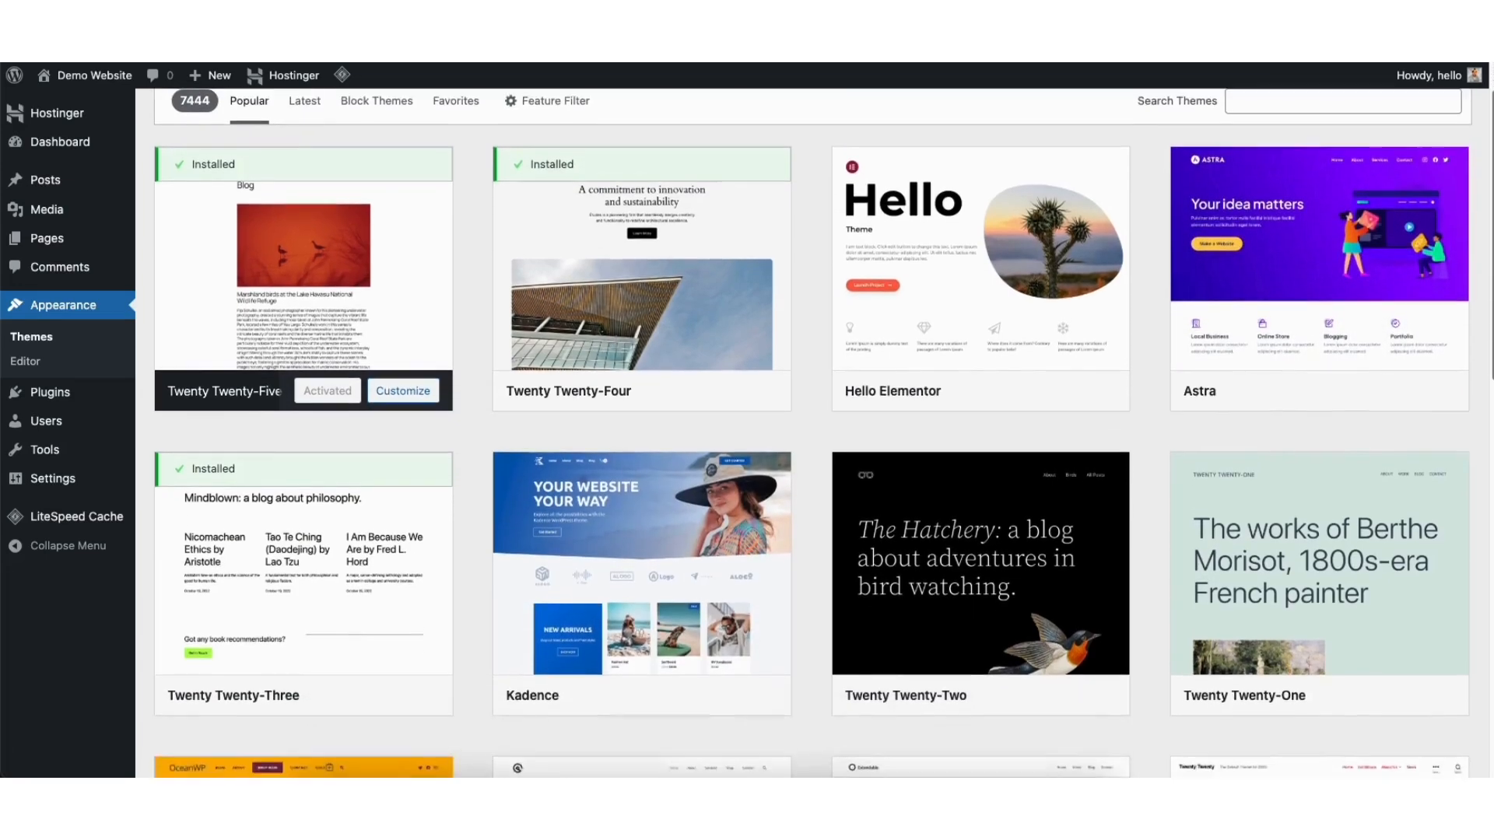
scroll(813, 431, down, 7)
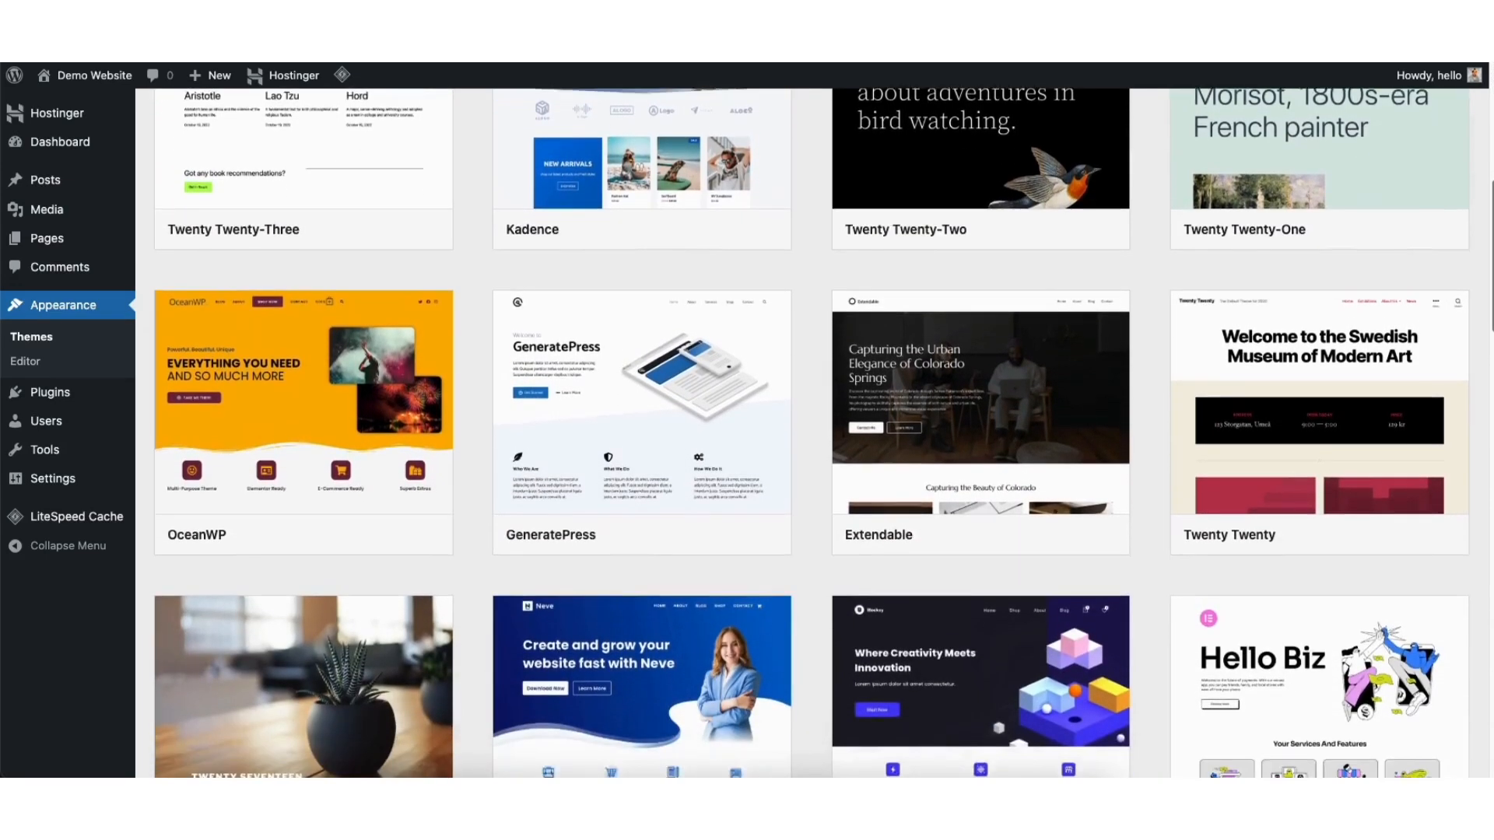
scroll(813, 432, down, 5)
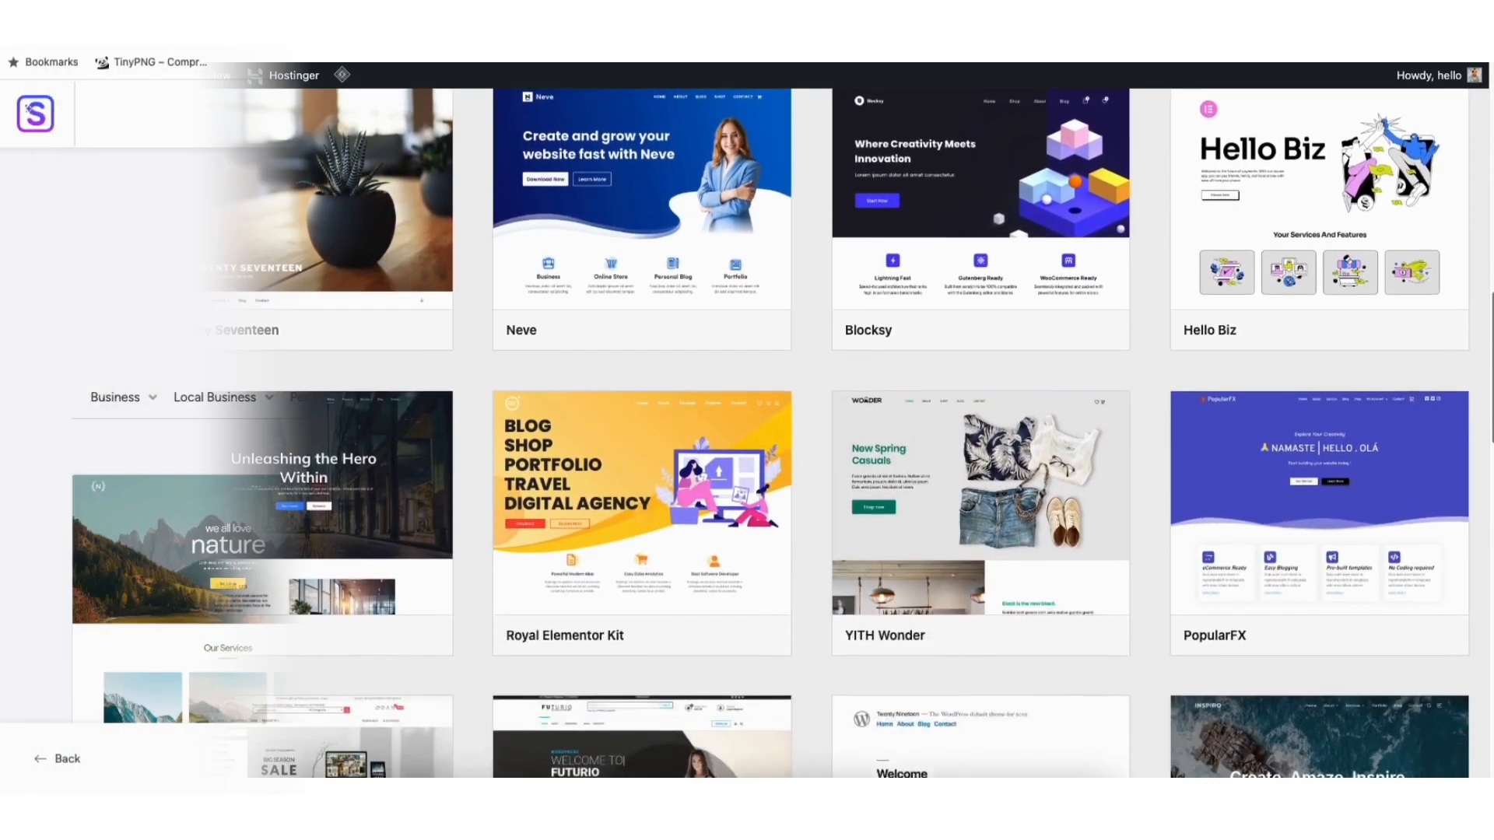
scroll(747, 435, down, 6)
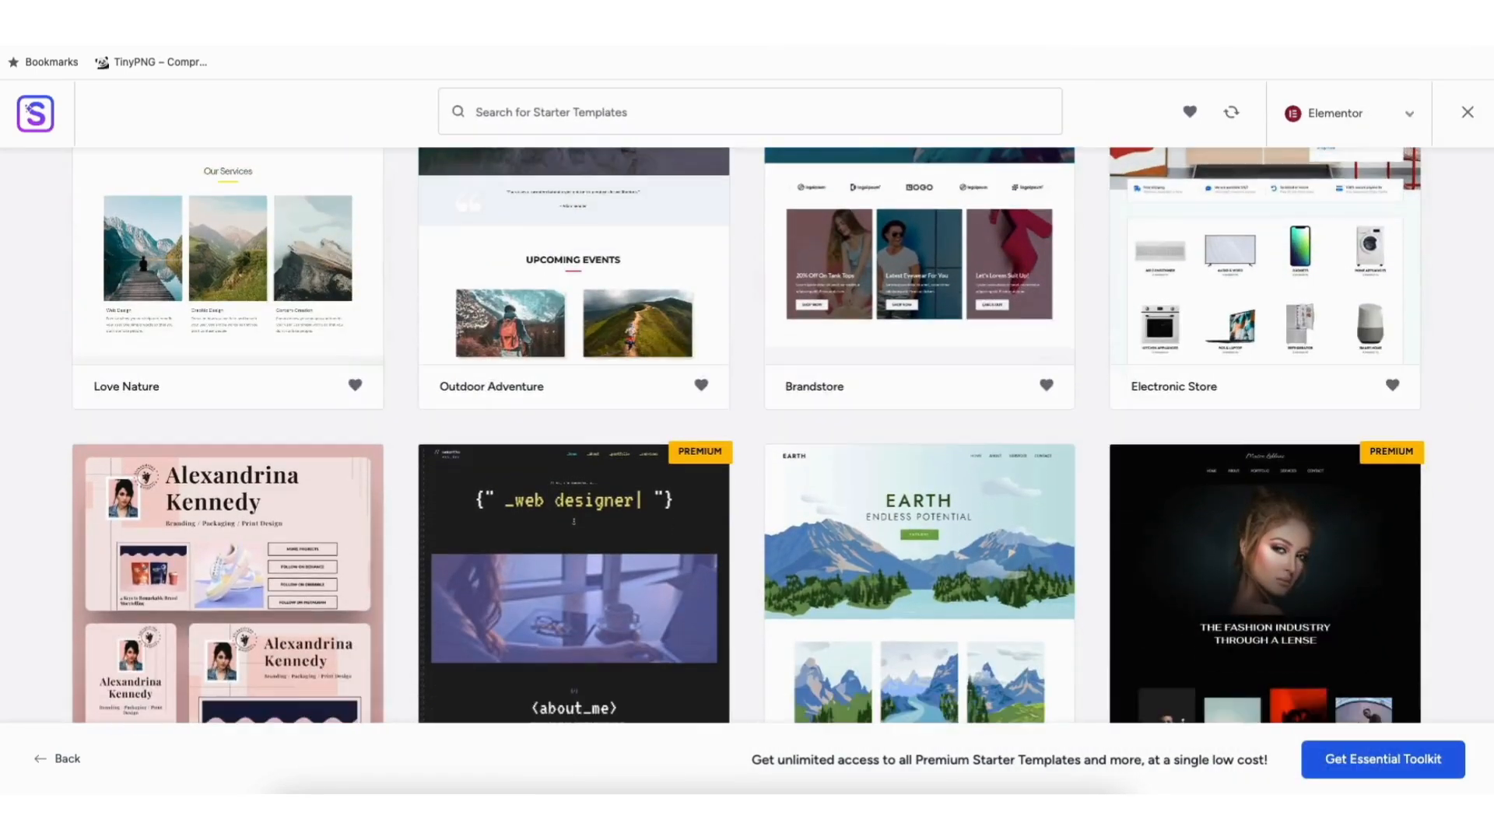
scroll(747, 436, down, 5)
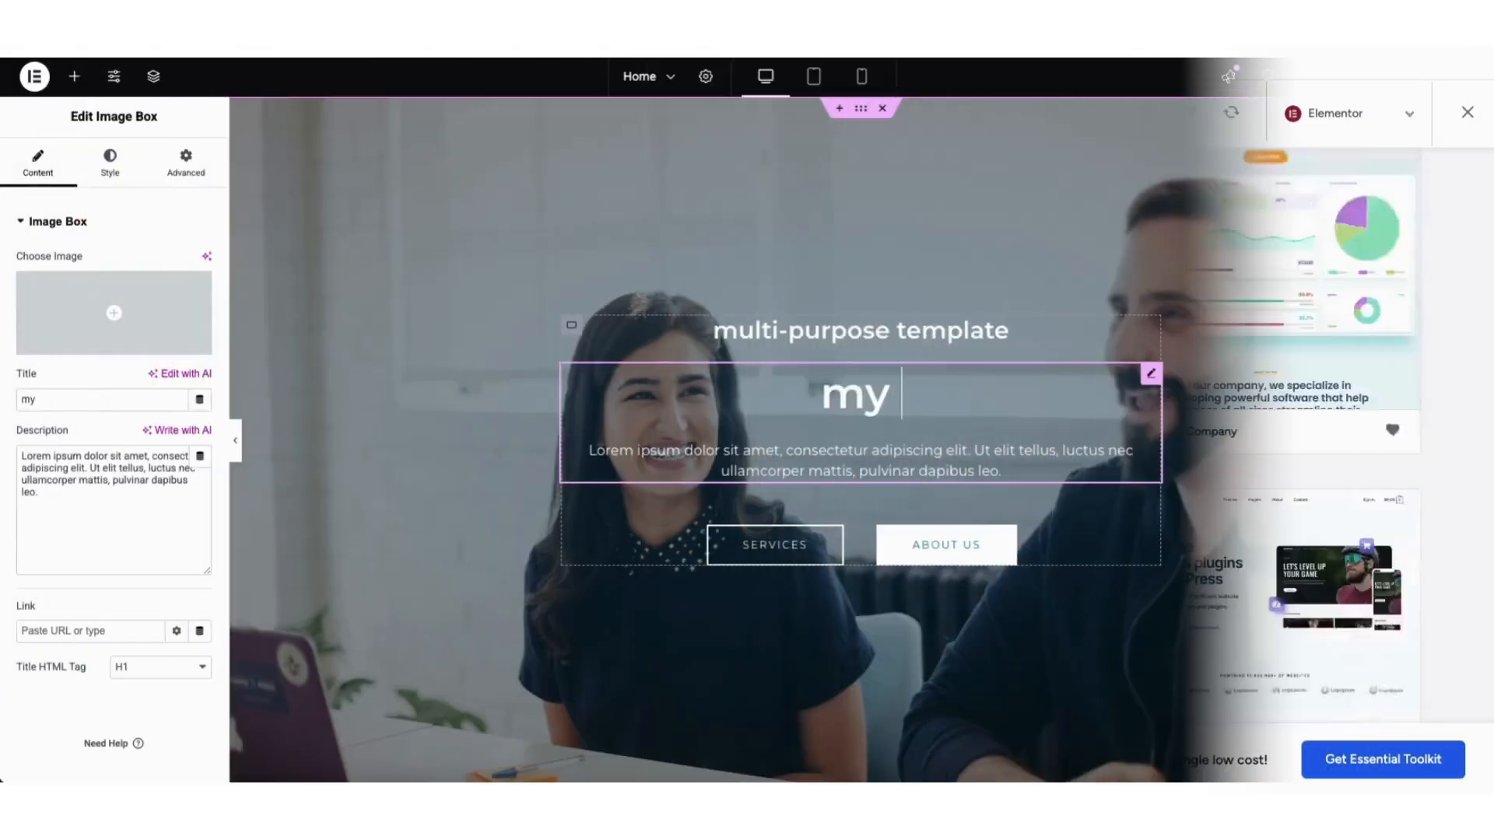
Retitle the hero image box and place a Heading widget above the benefits paragraph beside "amazing things for you"
text(o bus)
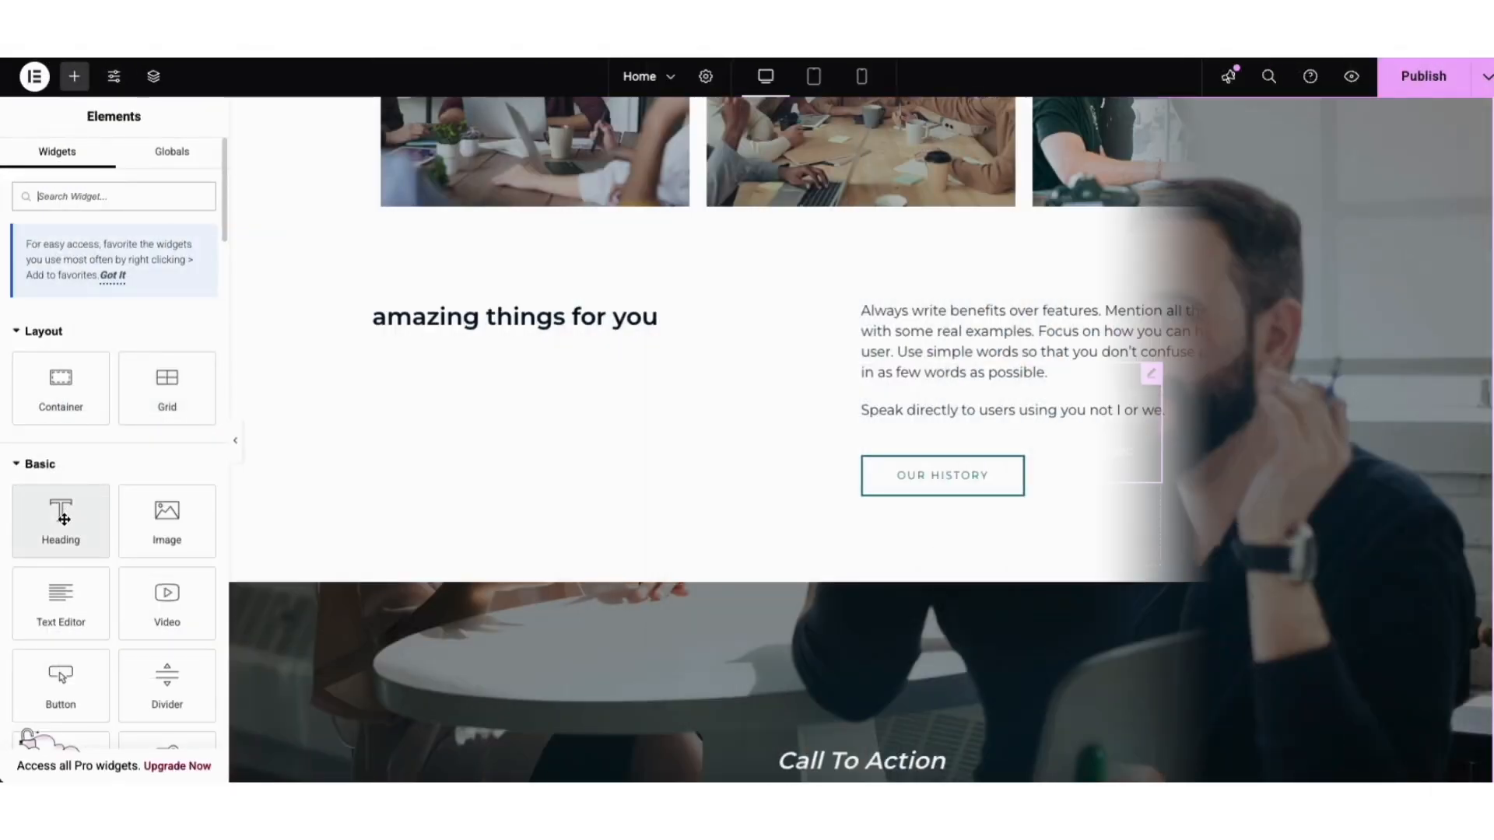
drag(60, 517, 961, 311)
drag(962, 311, 962, 312)
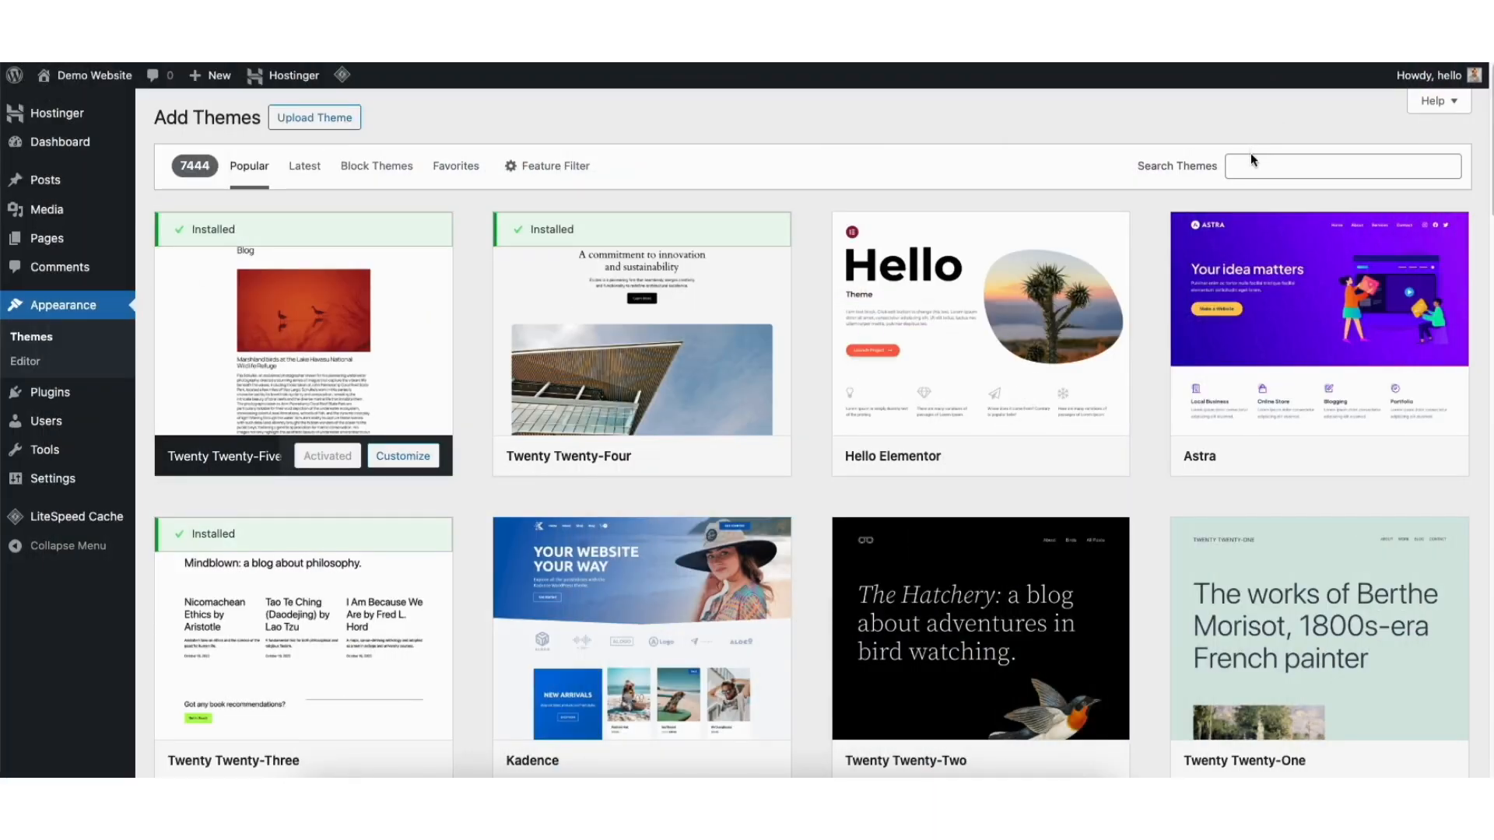
Search the theme directory for "astra", then install and activate the Astra theme
click(1250, 167)
text(astra)
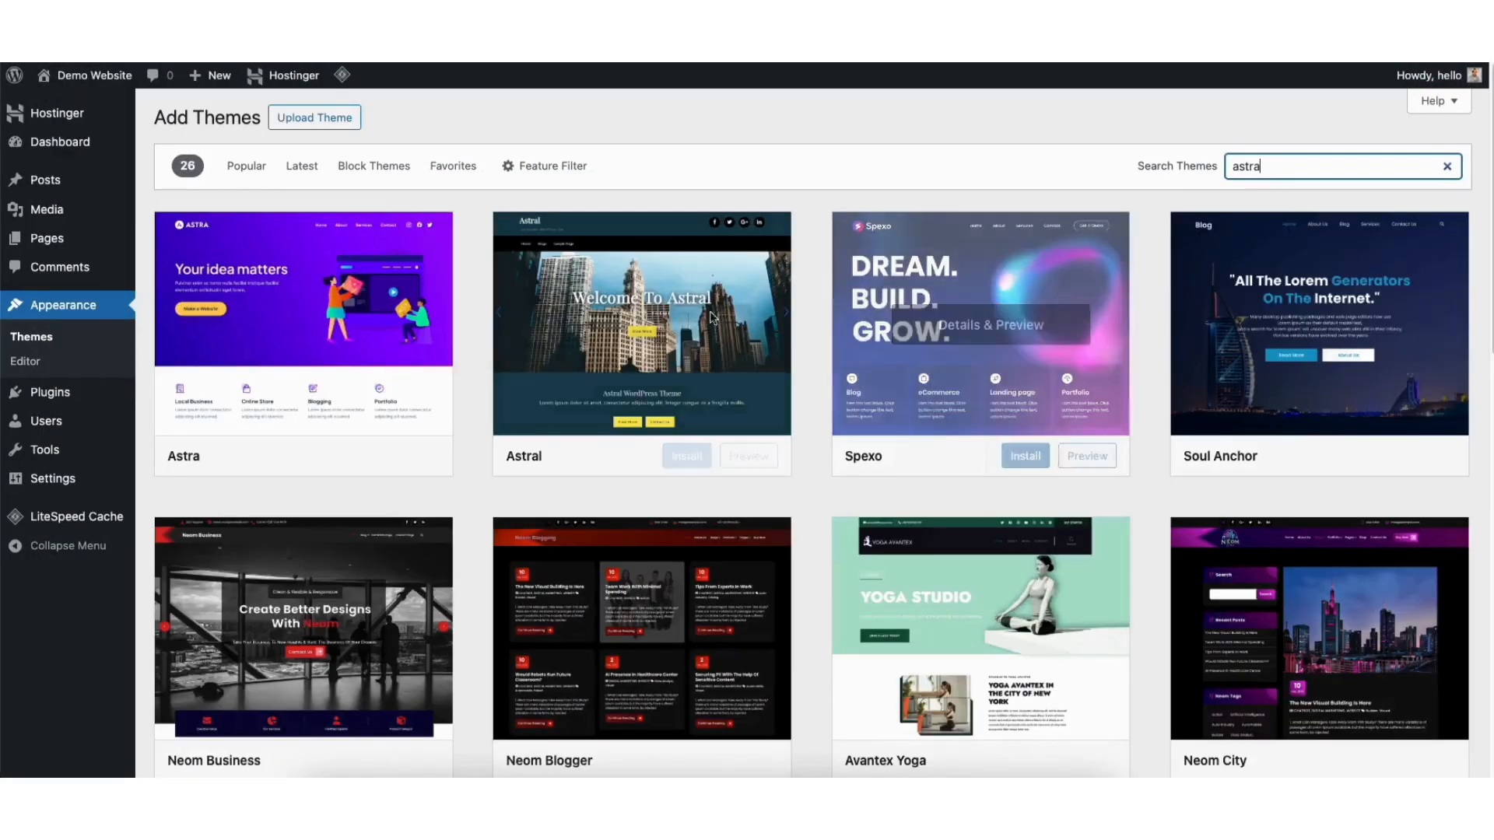
click(340, 456)
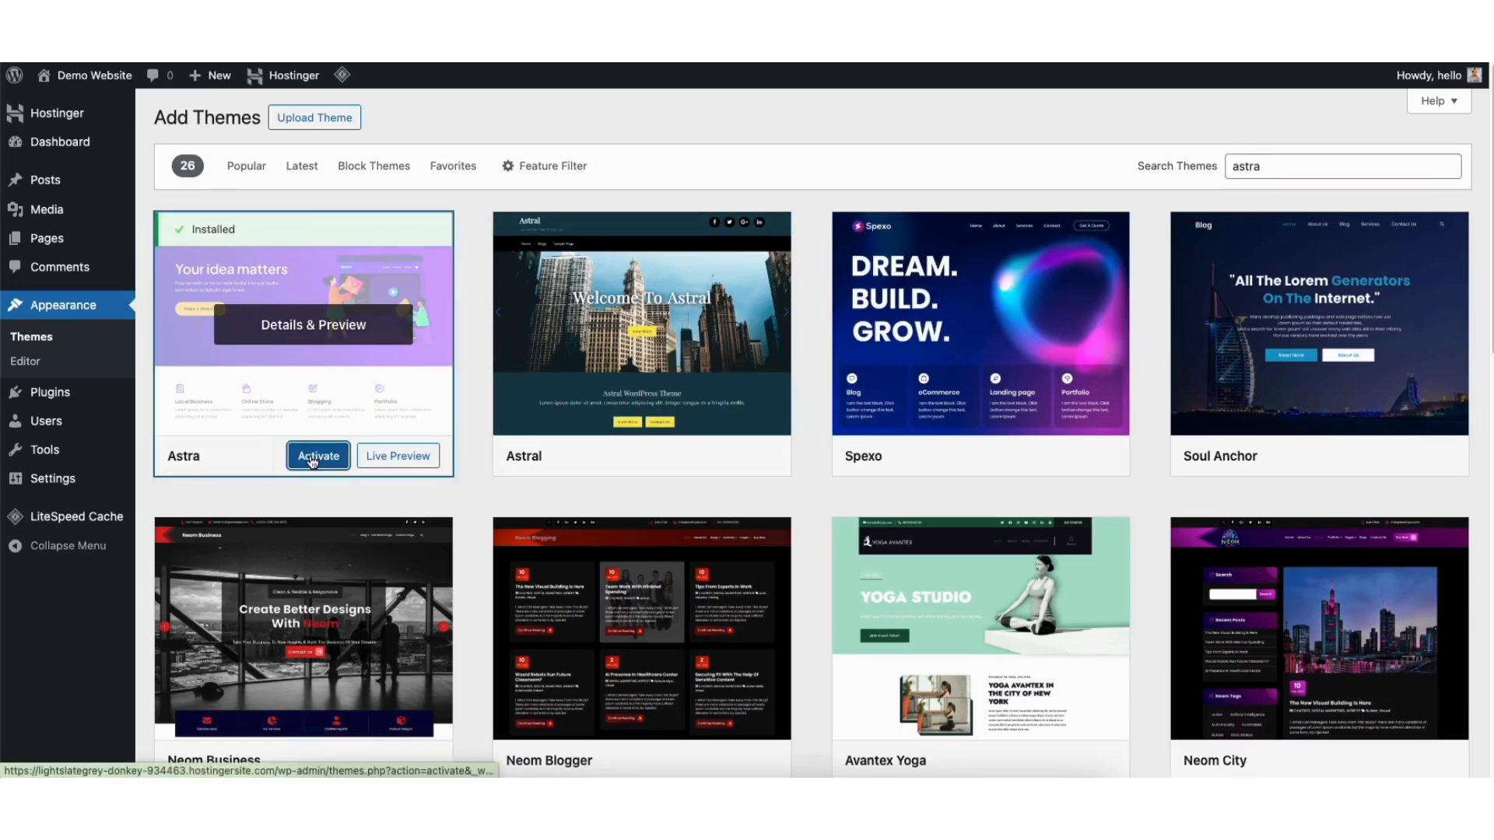
click(315, 457)
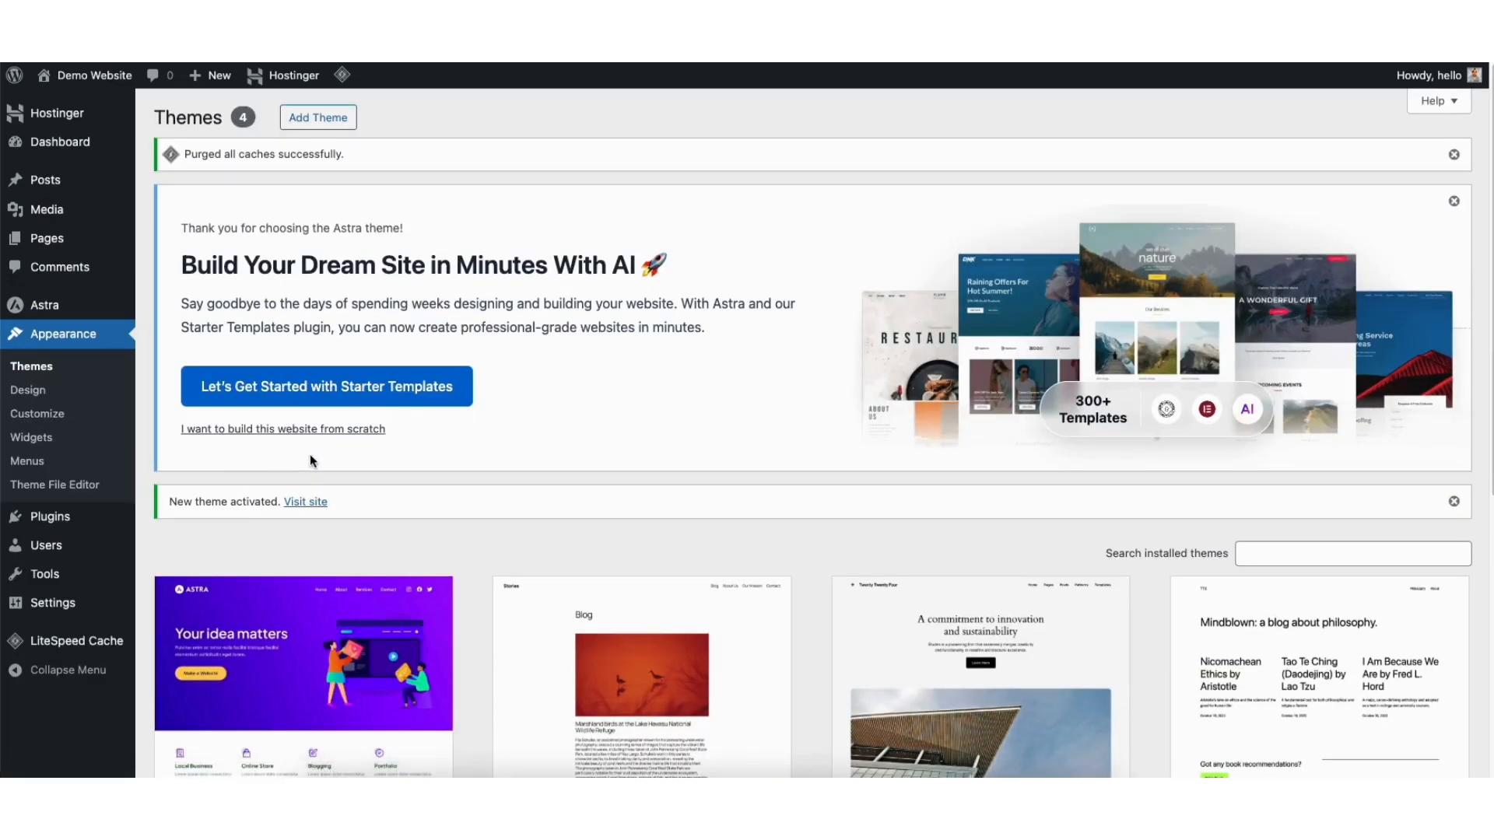
Search the plugin directory for "starter templates" and install and activate the Starter Templates plugin by Brainstorm Force
mouse_move(58, 518)
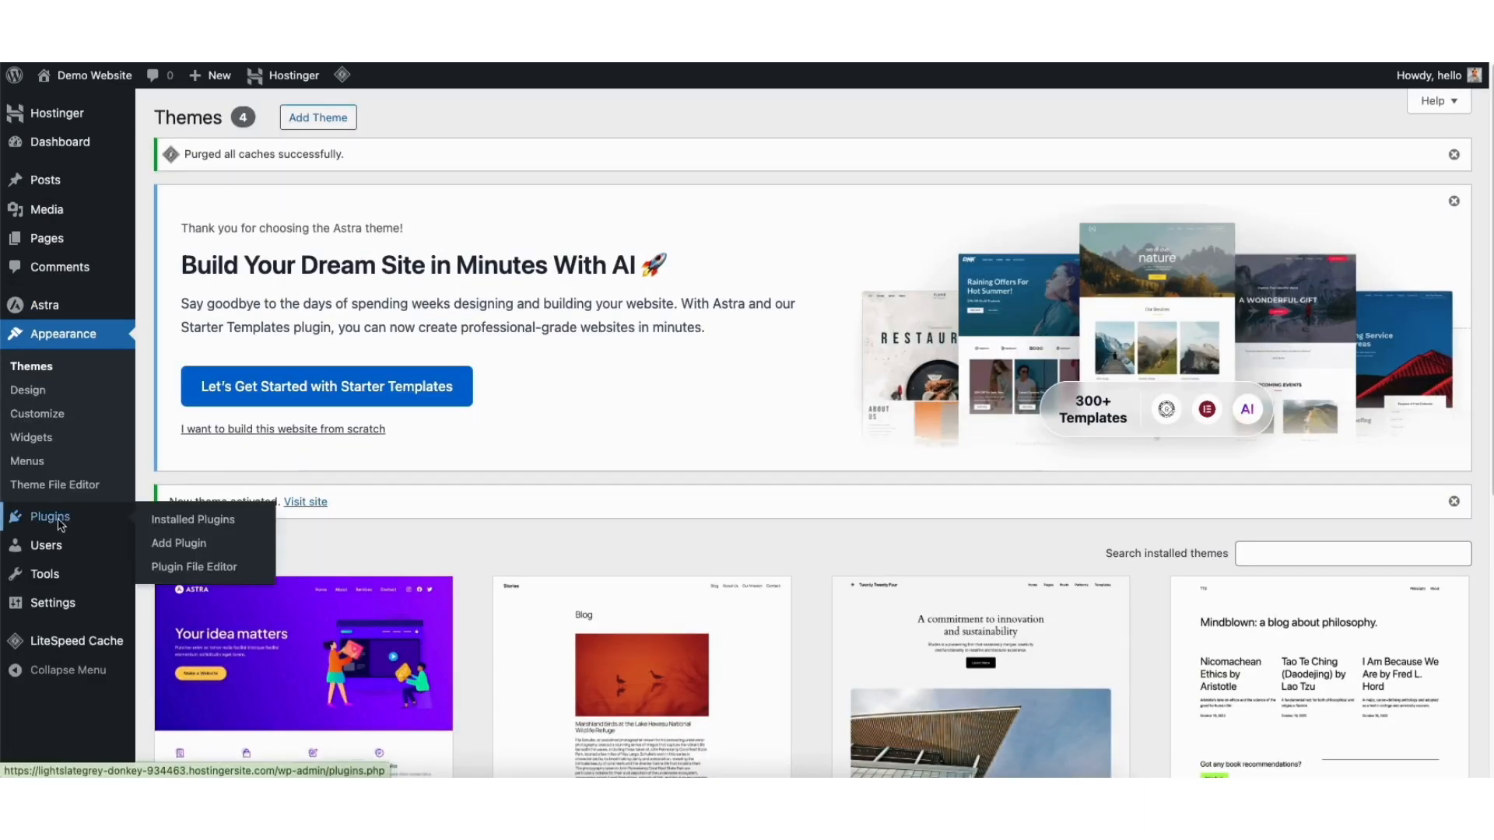
click(184, 544)
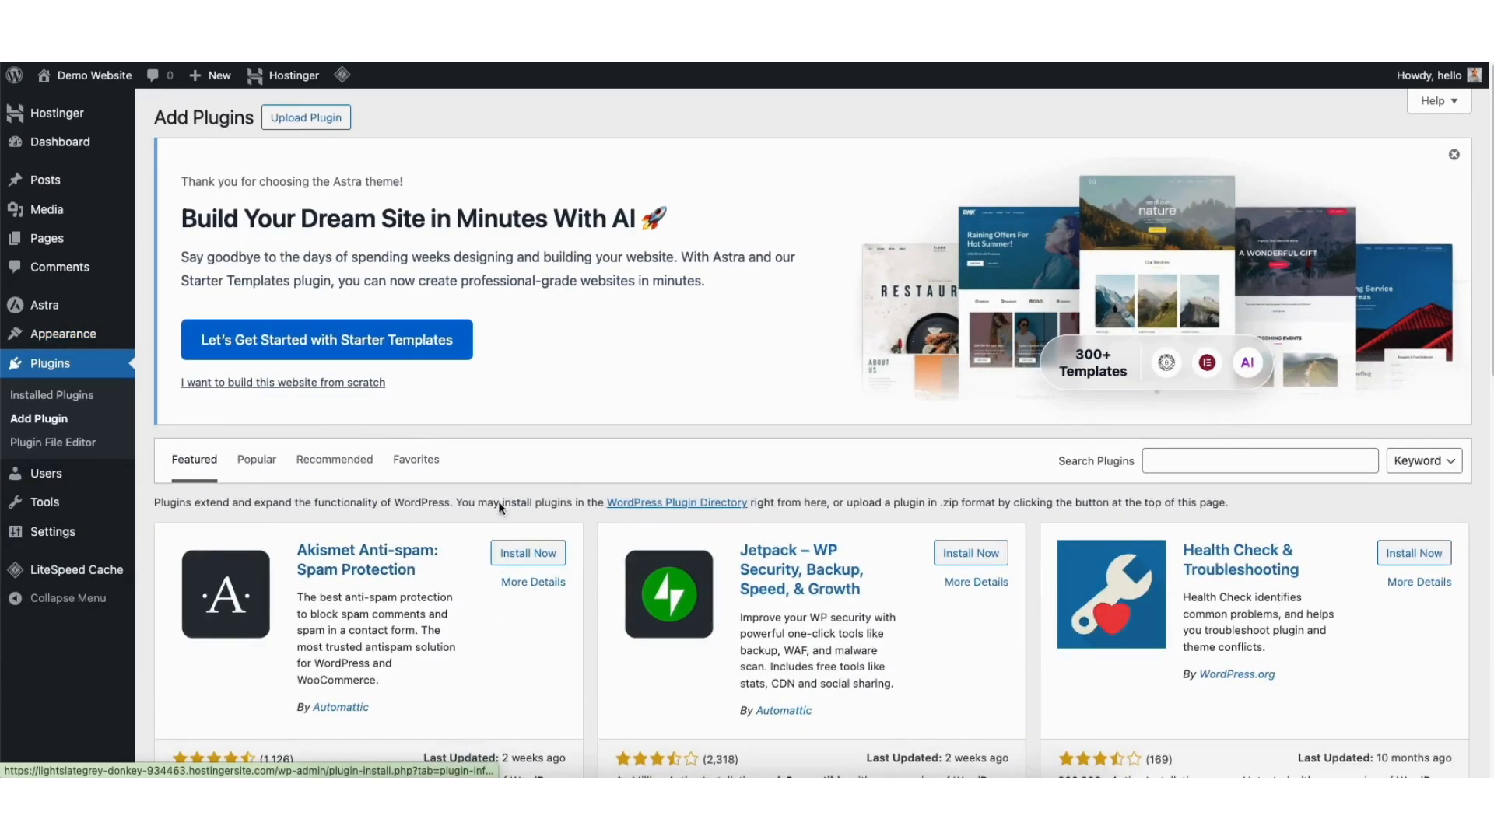
click(1189, 459)
text(s)
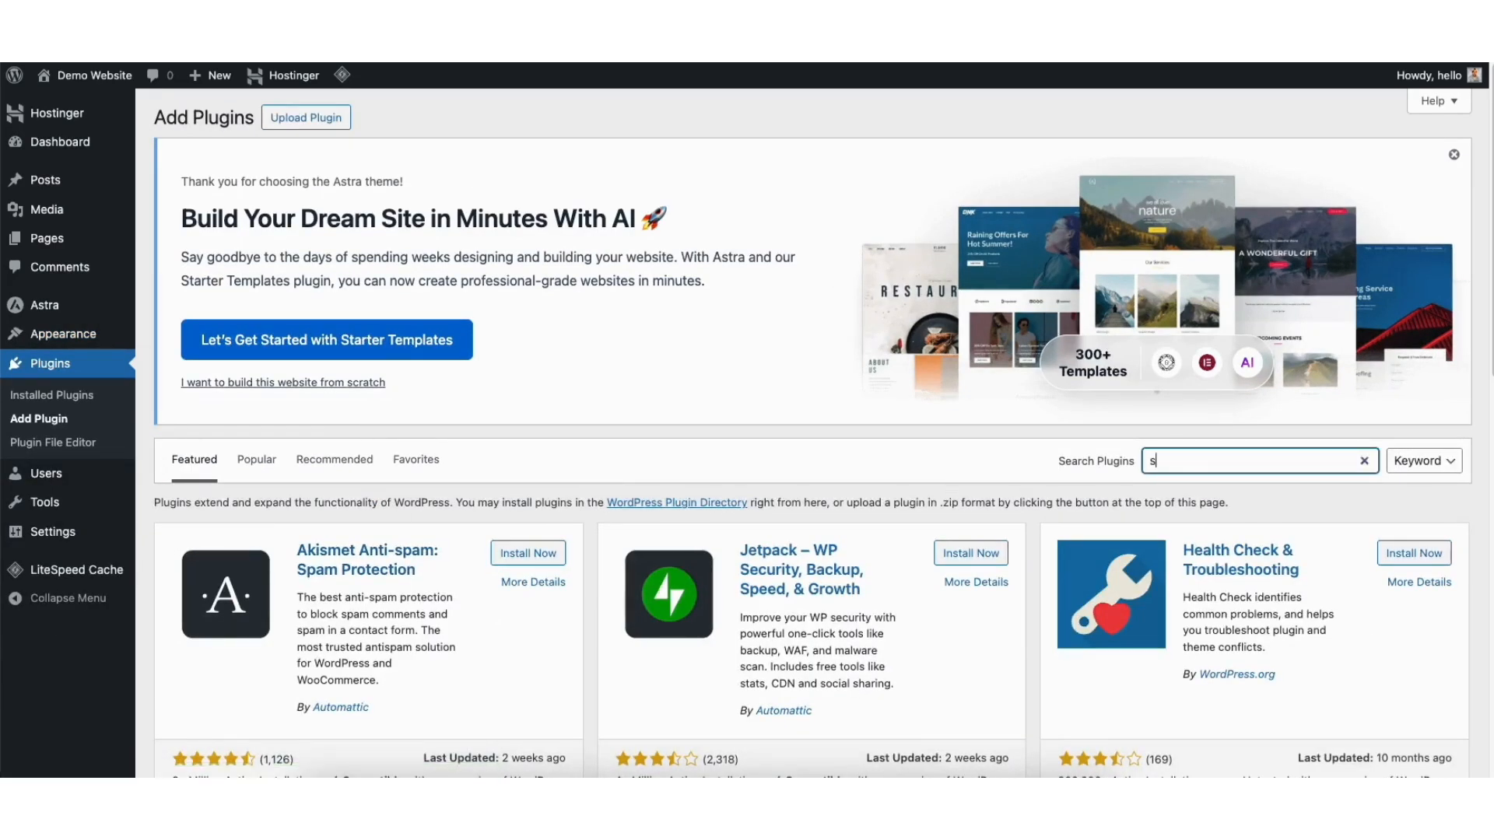
text(tarter templates)
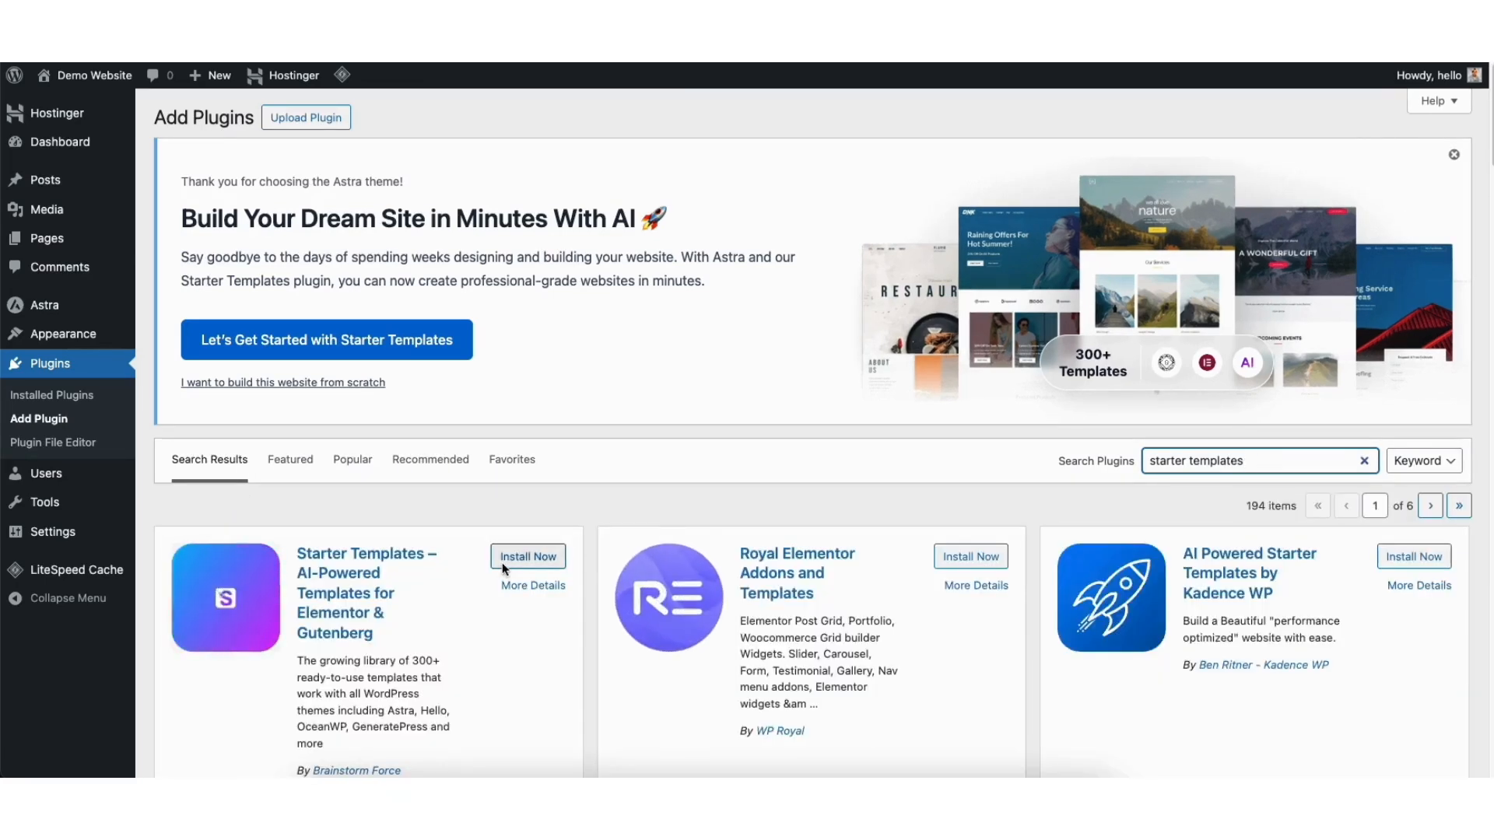
click(505, 557)
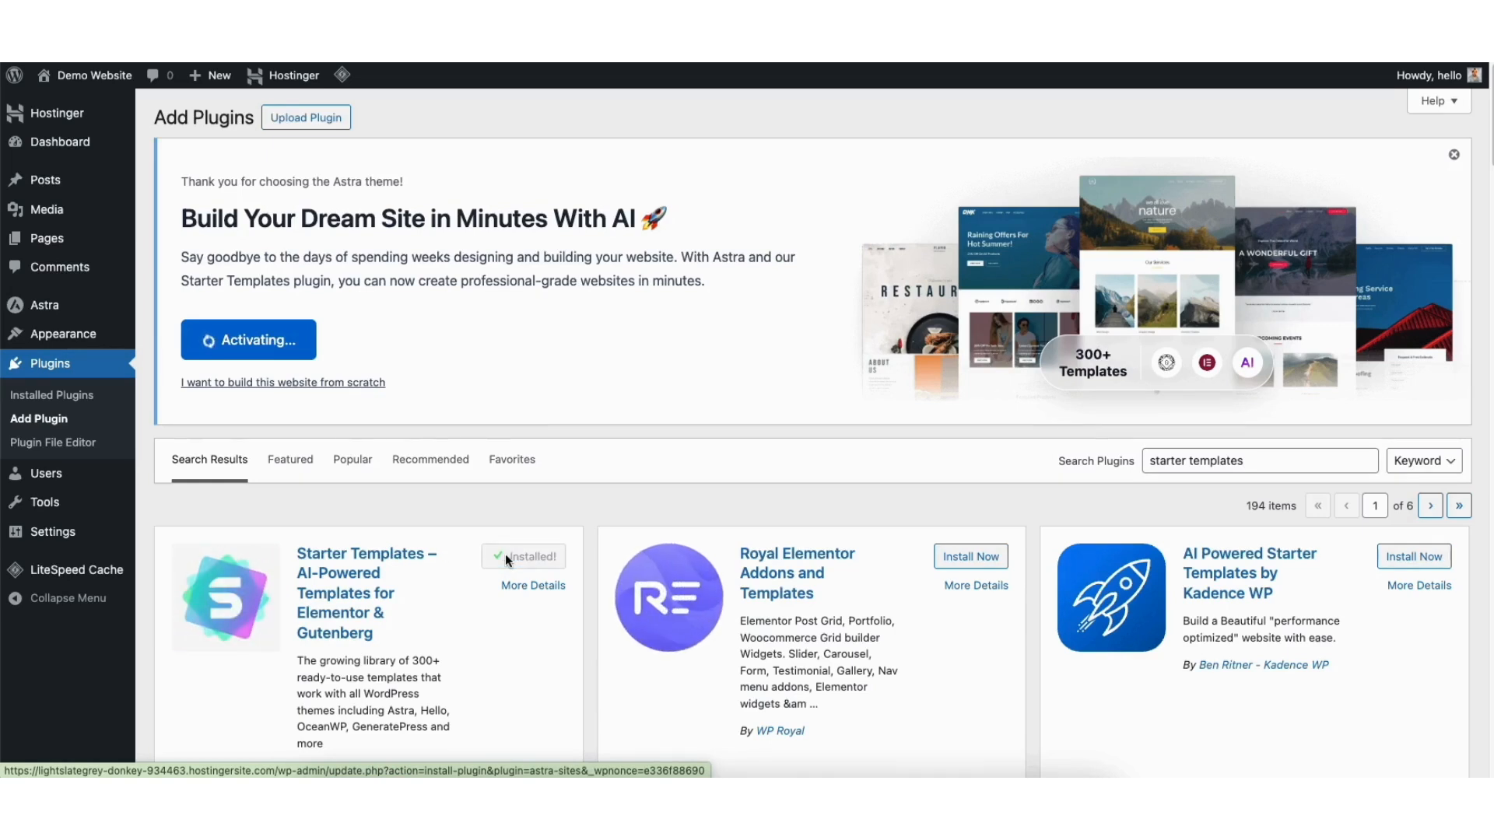
click(525, 554)
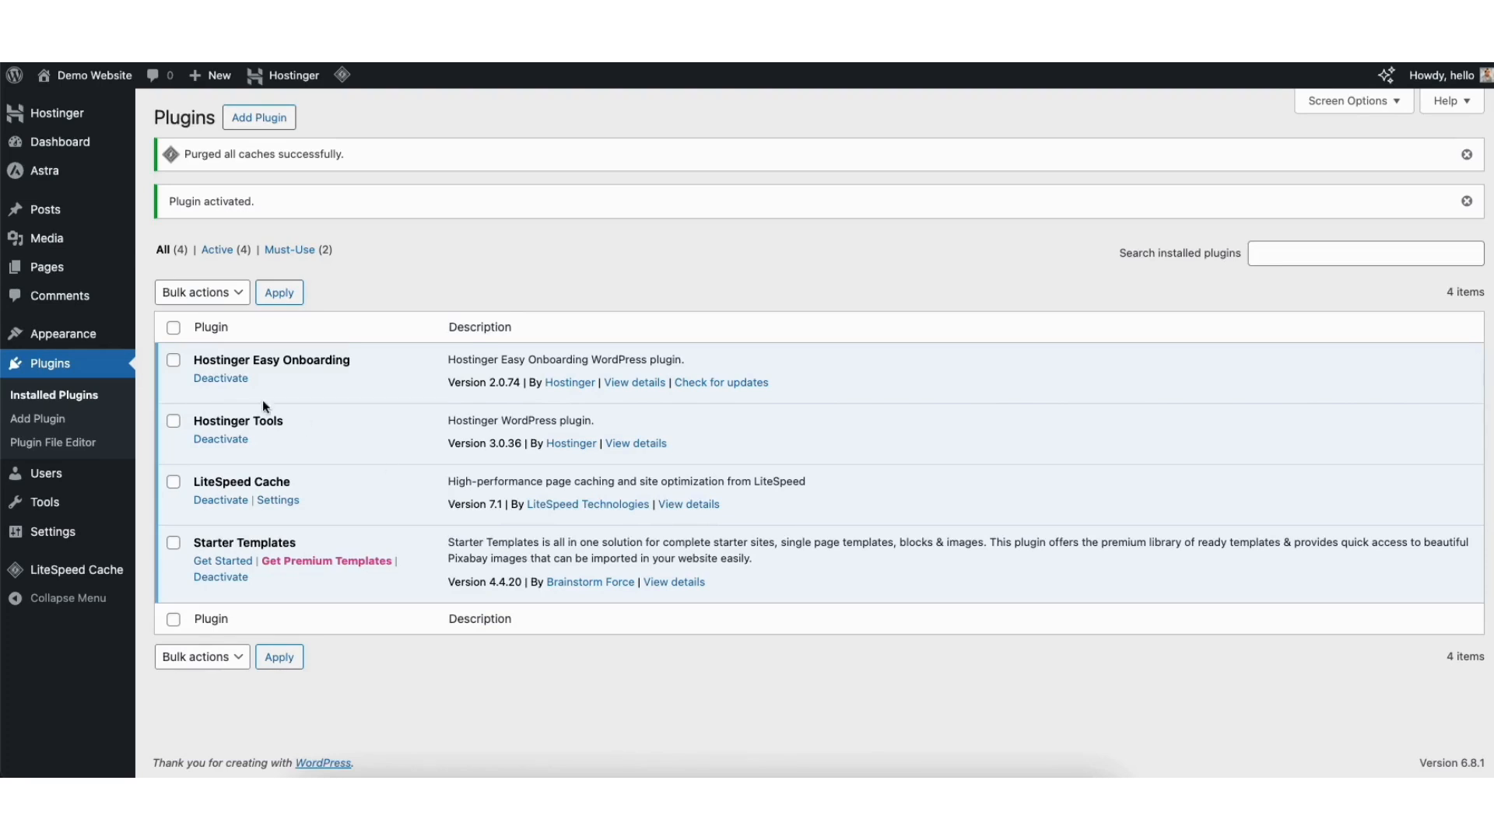
Open the Starter Templates library of ready-made website designs
mouse_move(58, 338)
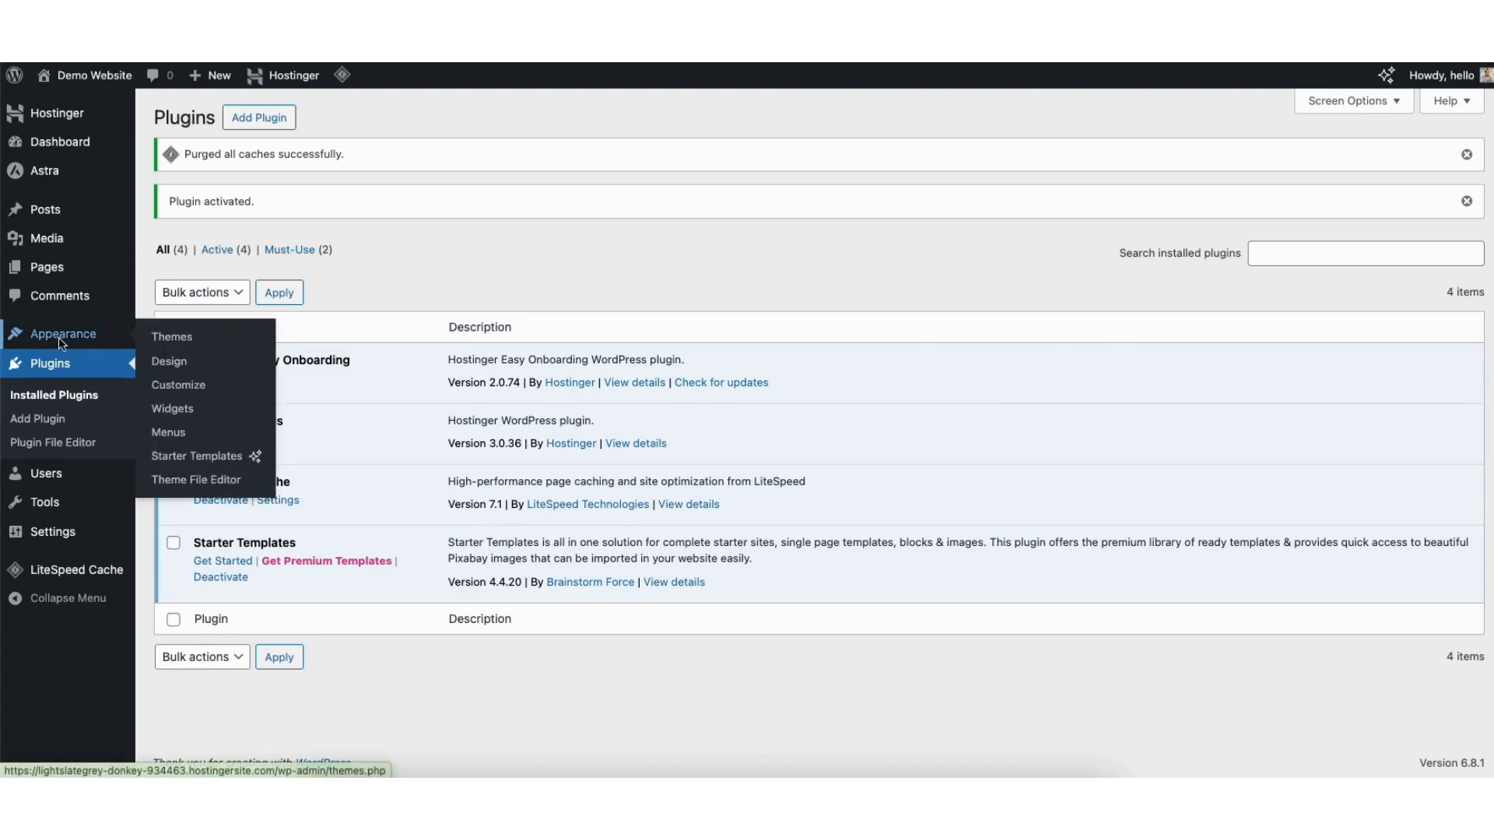
click(201, 459)
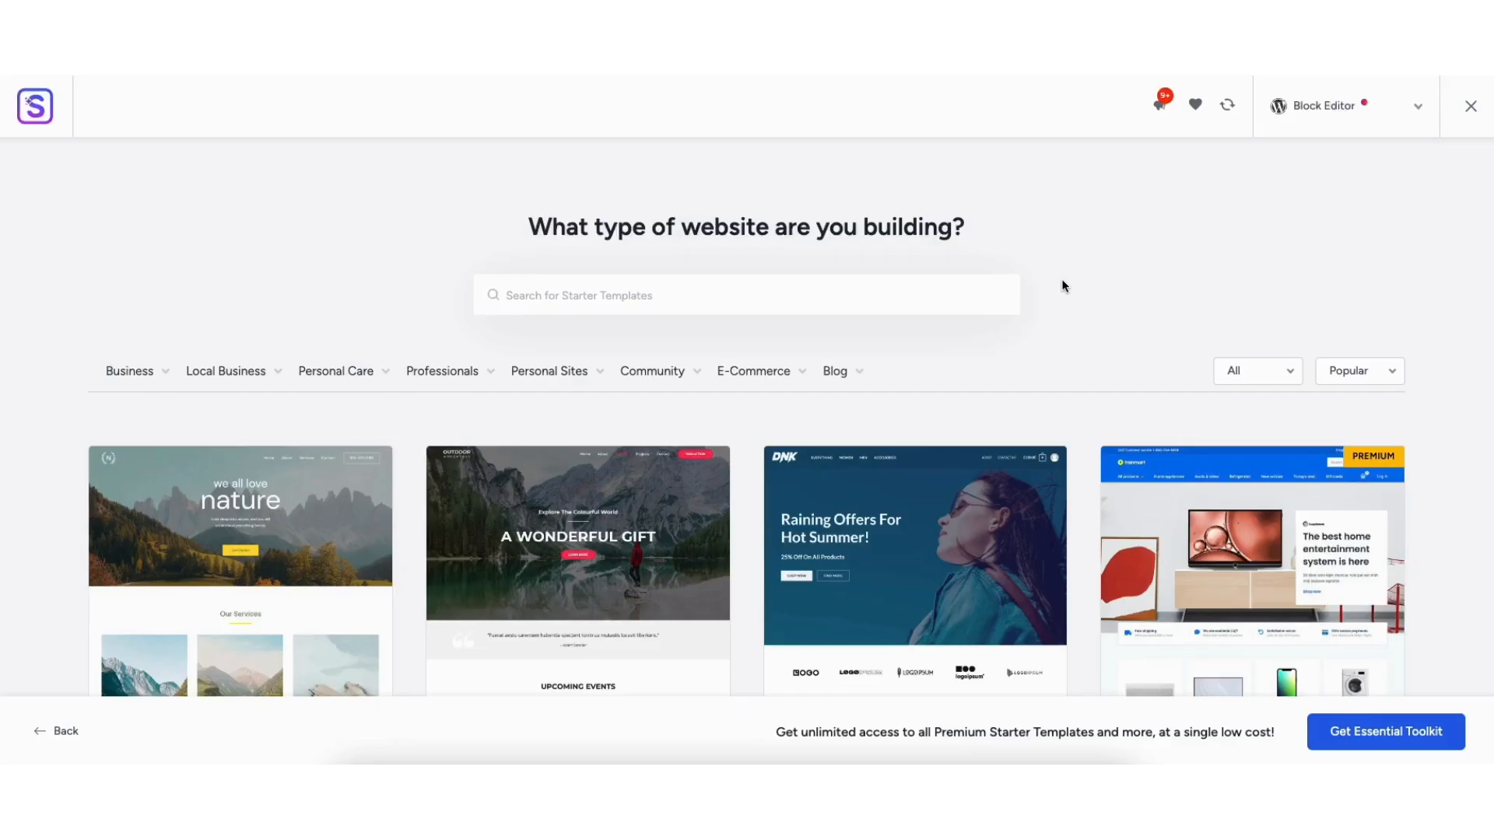
Switch the template library to Elementor designs and look through the available templates and the website categories
click(1318, 113)
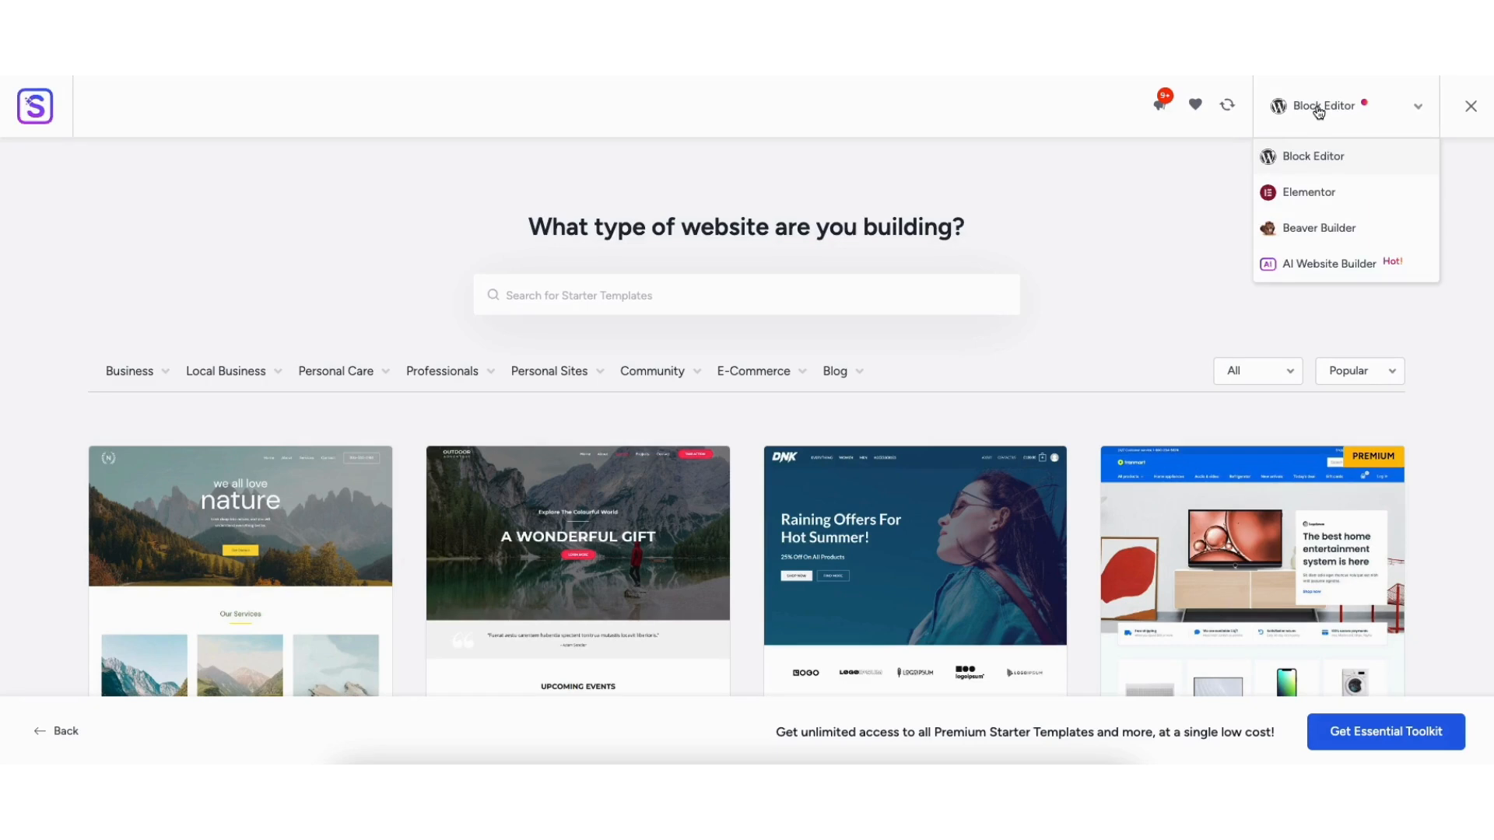
click(1295, 194)
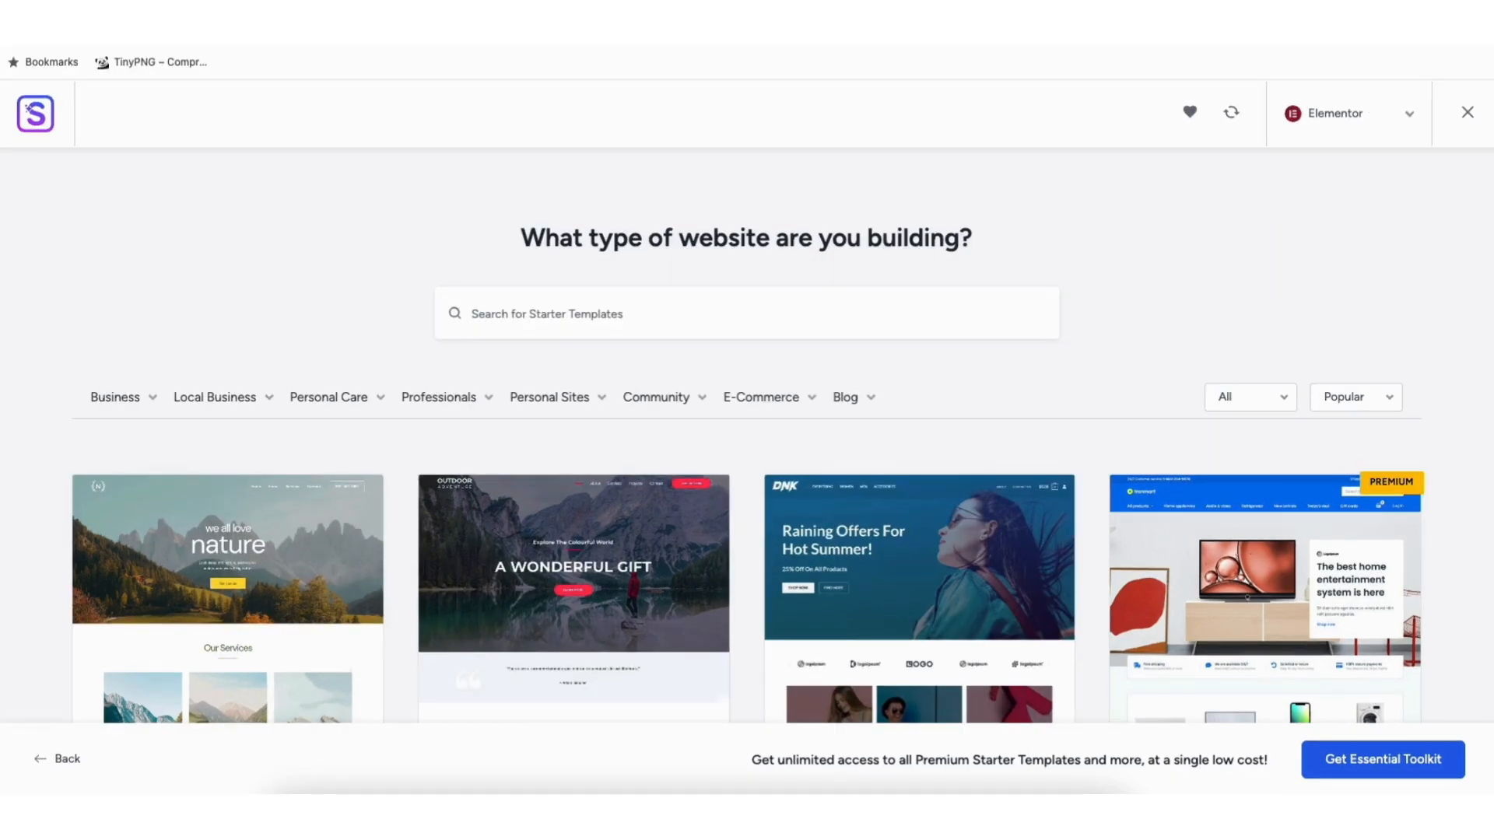
scroll(747, 436, down, 7)
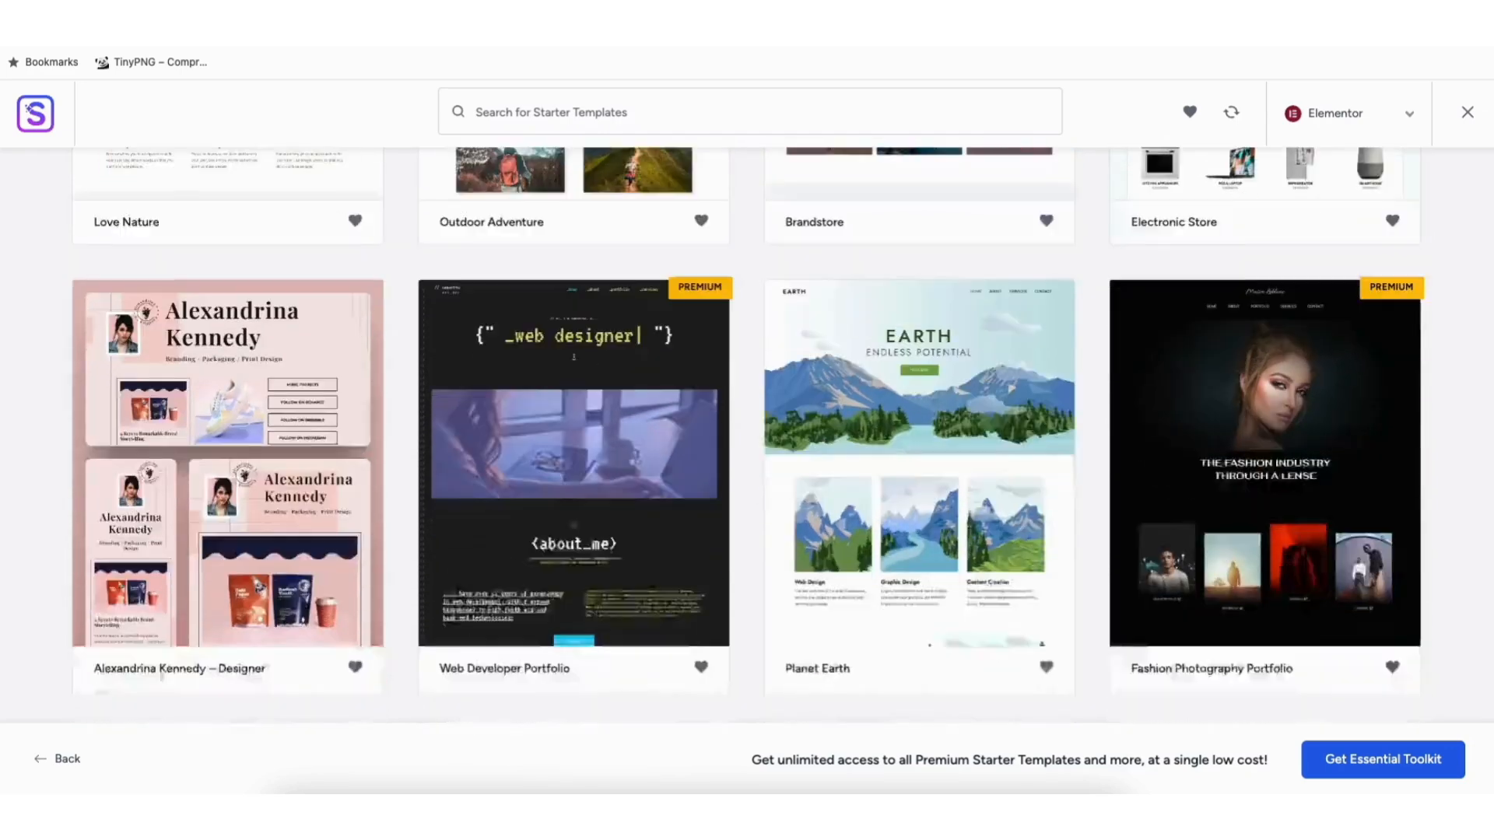
scroll(747, 435, down, 10)
scroll(747, 436, down, 5)
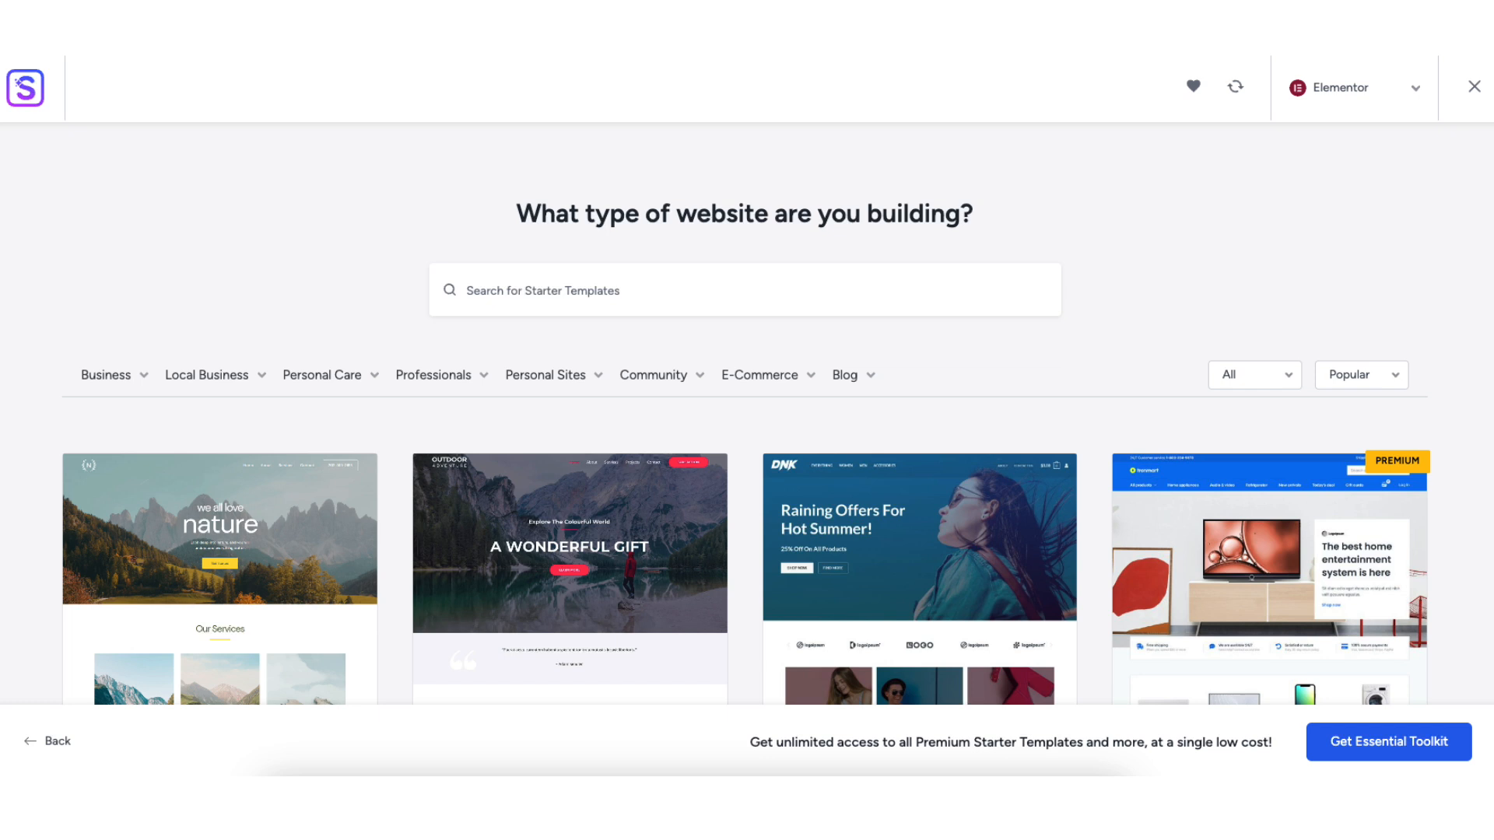
mouse_move(111, 377)
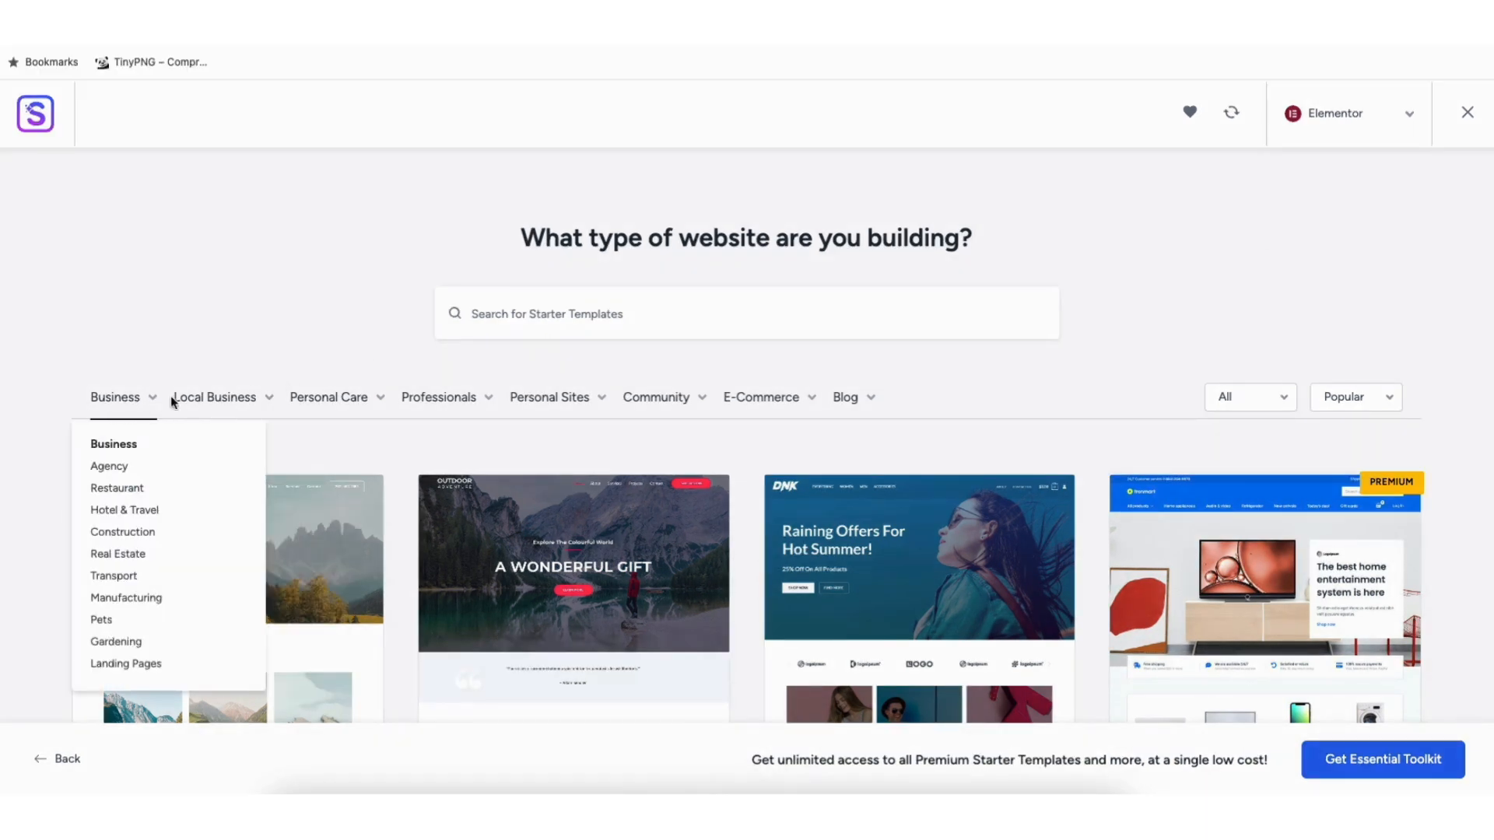
mouse_move(447, 405)
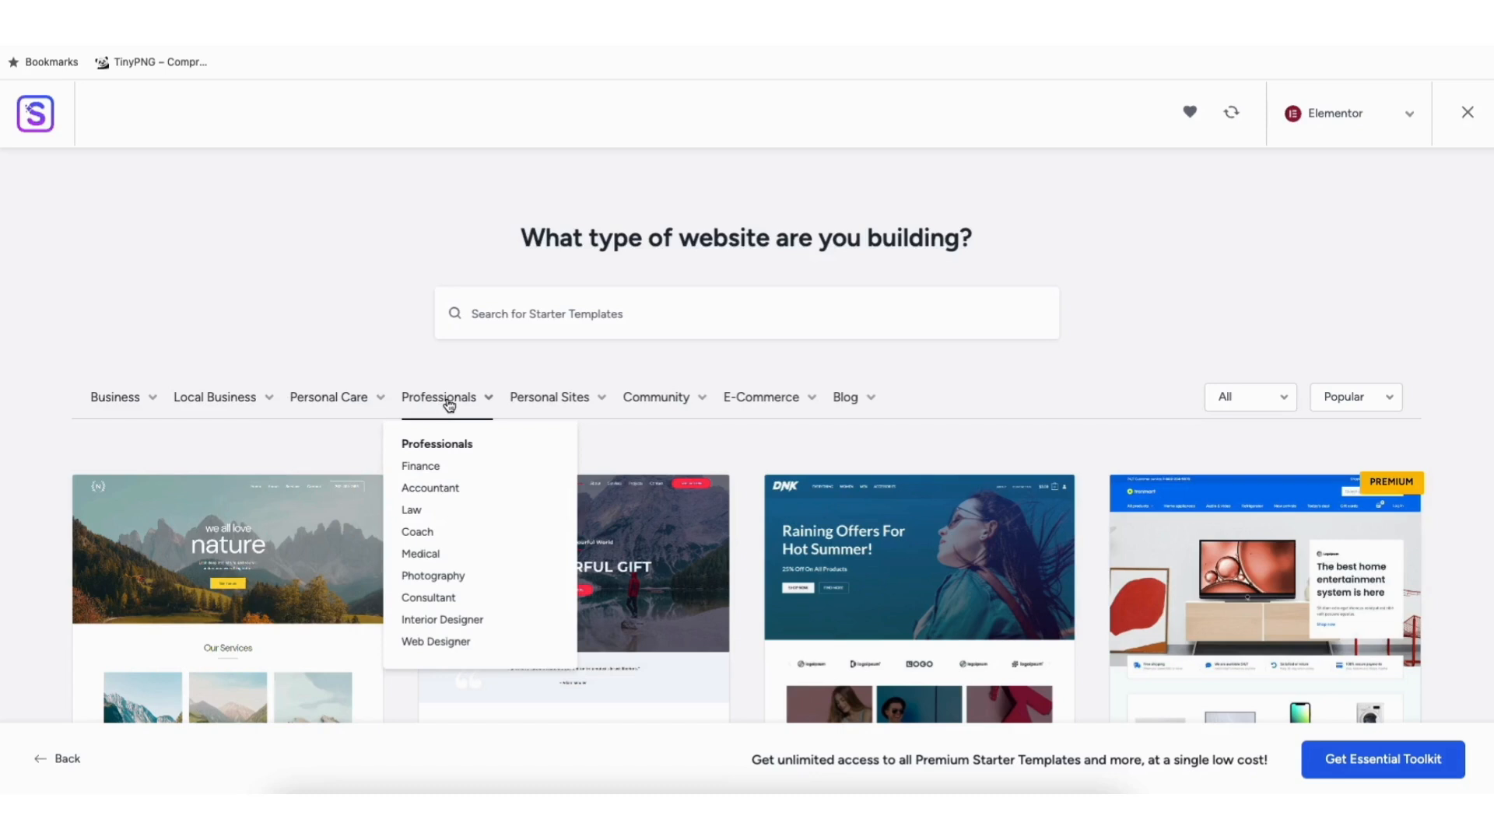
Preview the Love Nature template's home page and return to the template library
click(218, 573)
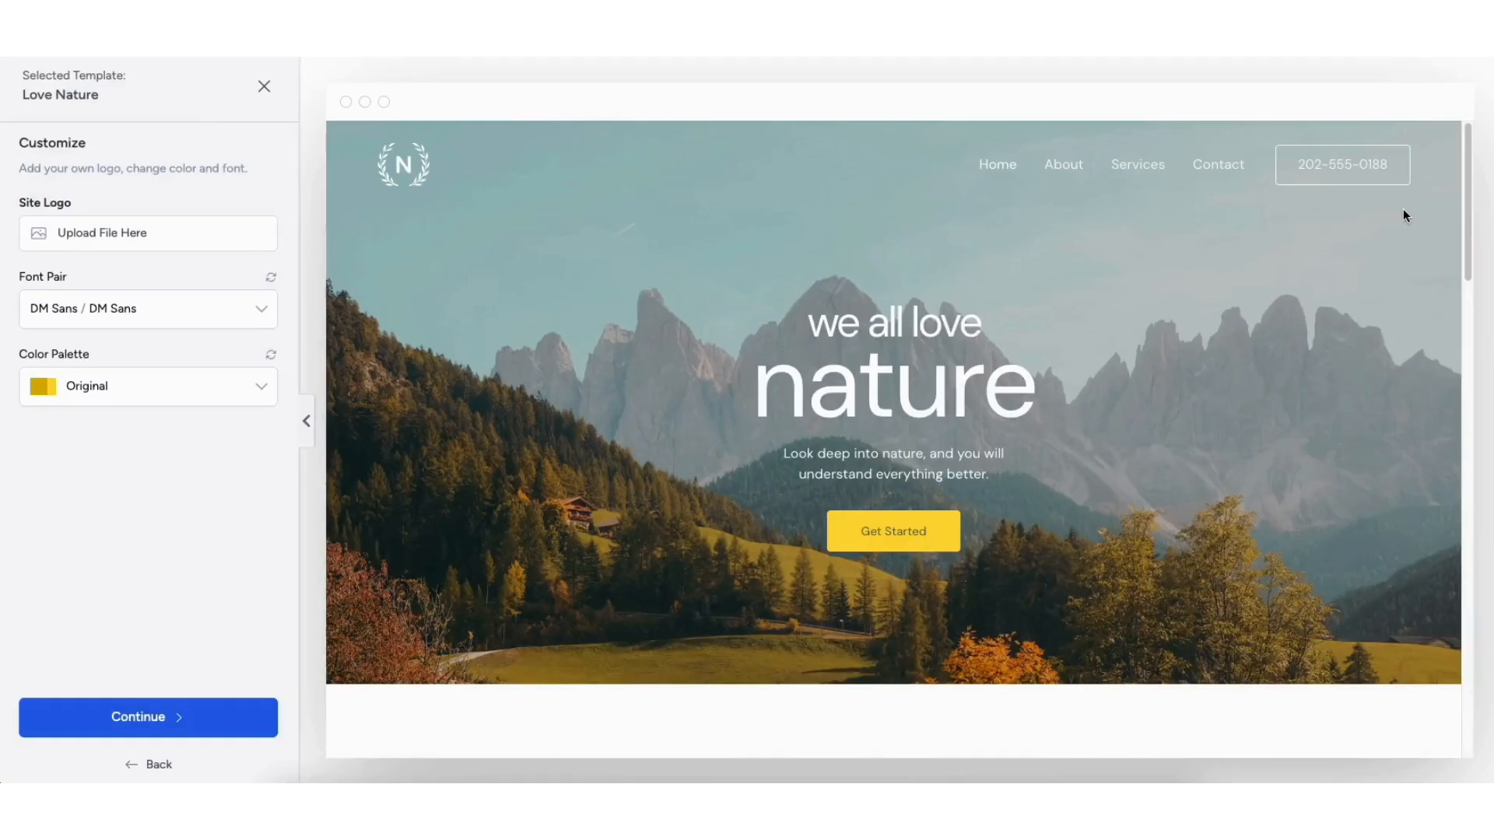
drag(1467, 140, 1459, 313)
drag(1465, 358, 1469, 401)
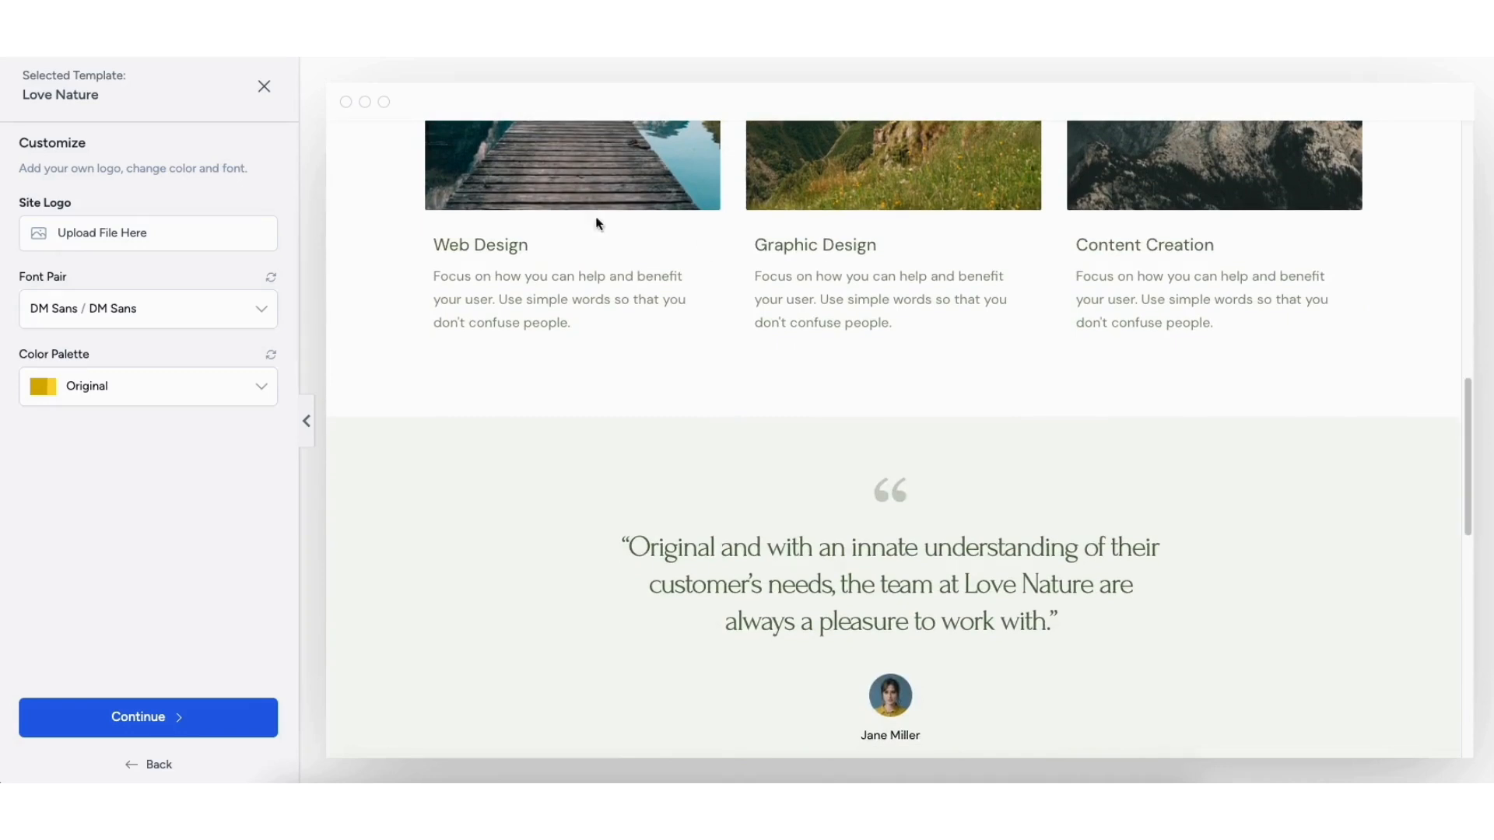
click(265, 88)
Browse the free and premium Elementor designs in the template library
scroll(747, 436, down, 7)
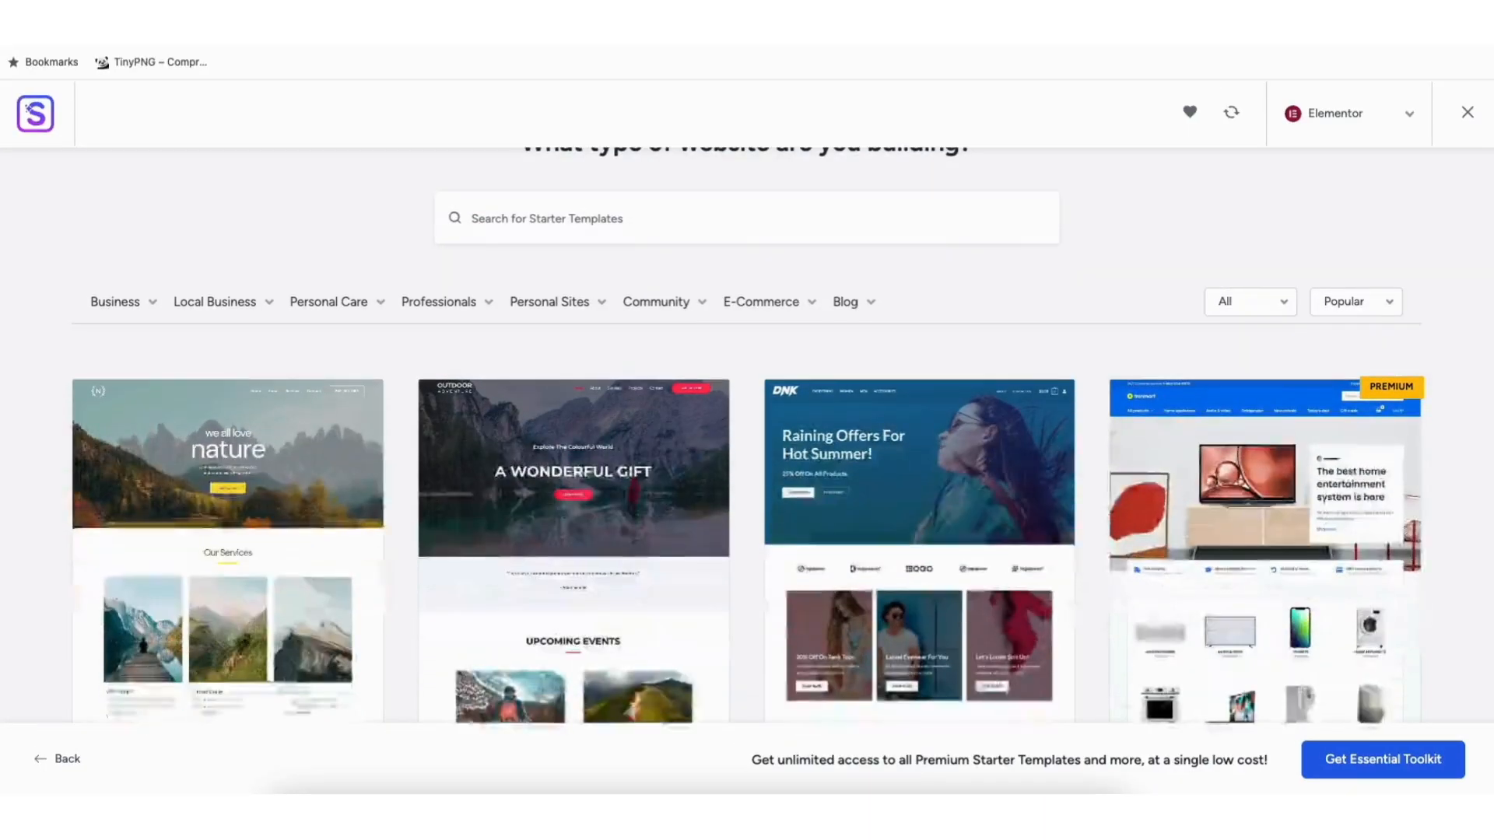
scroll(747, 436, down, 10)
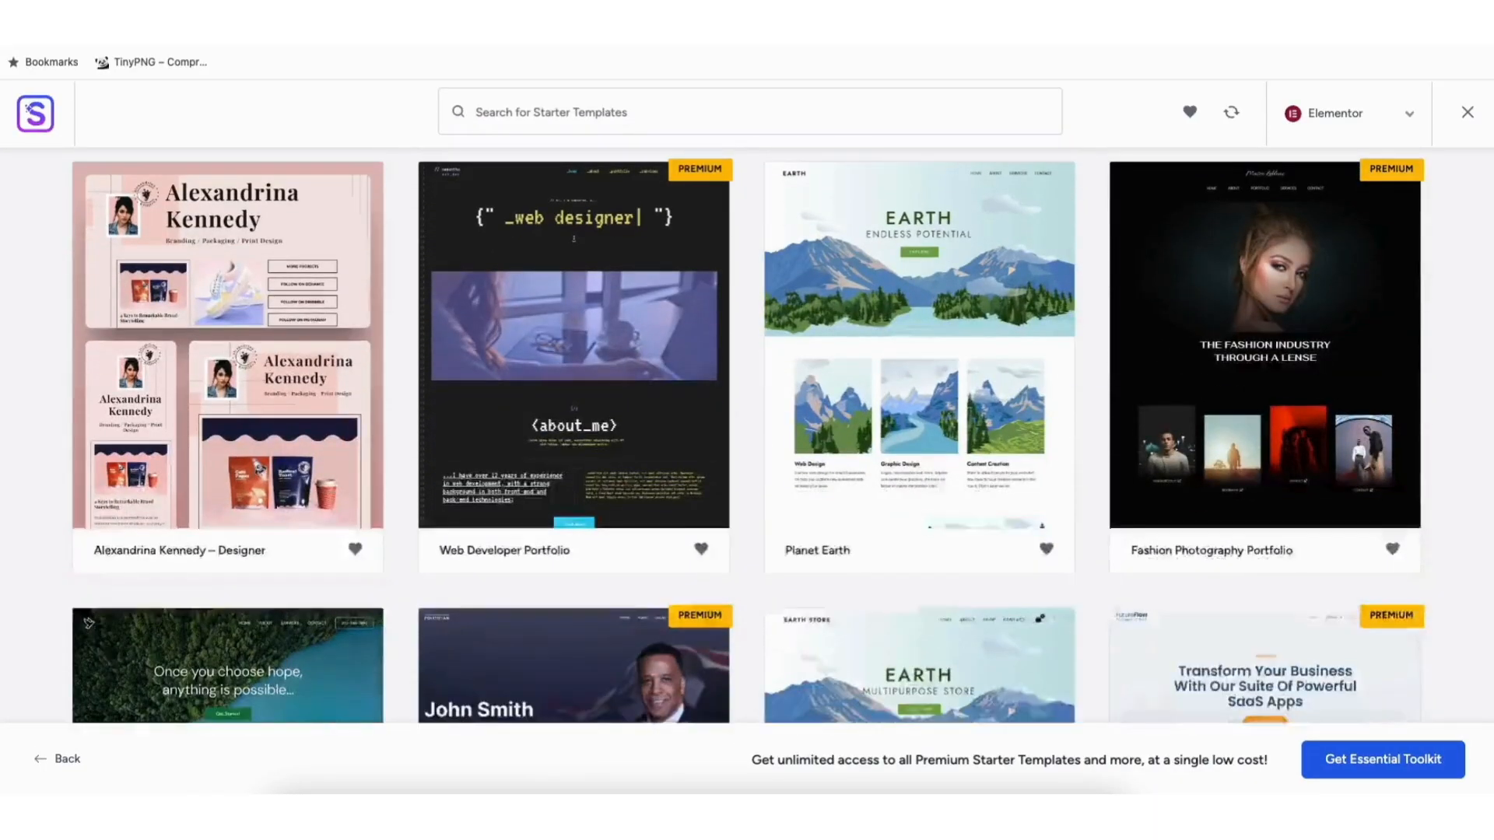
scroll(747, 435, down, 9)
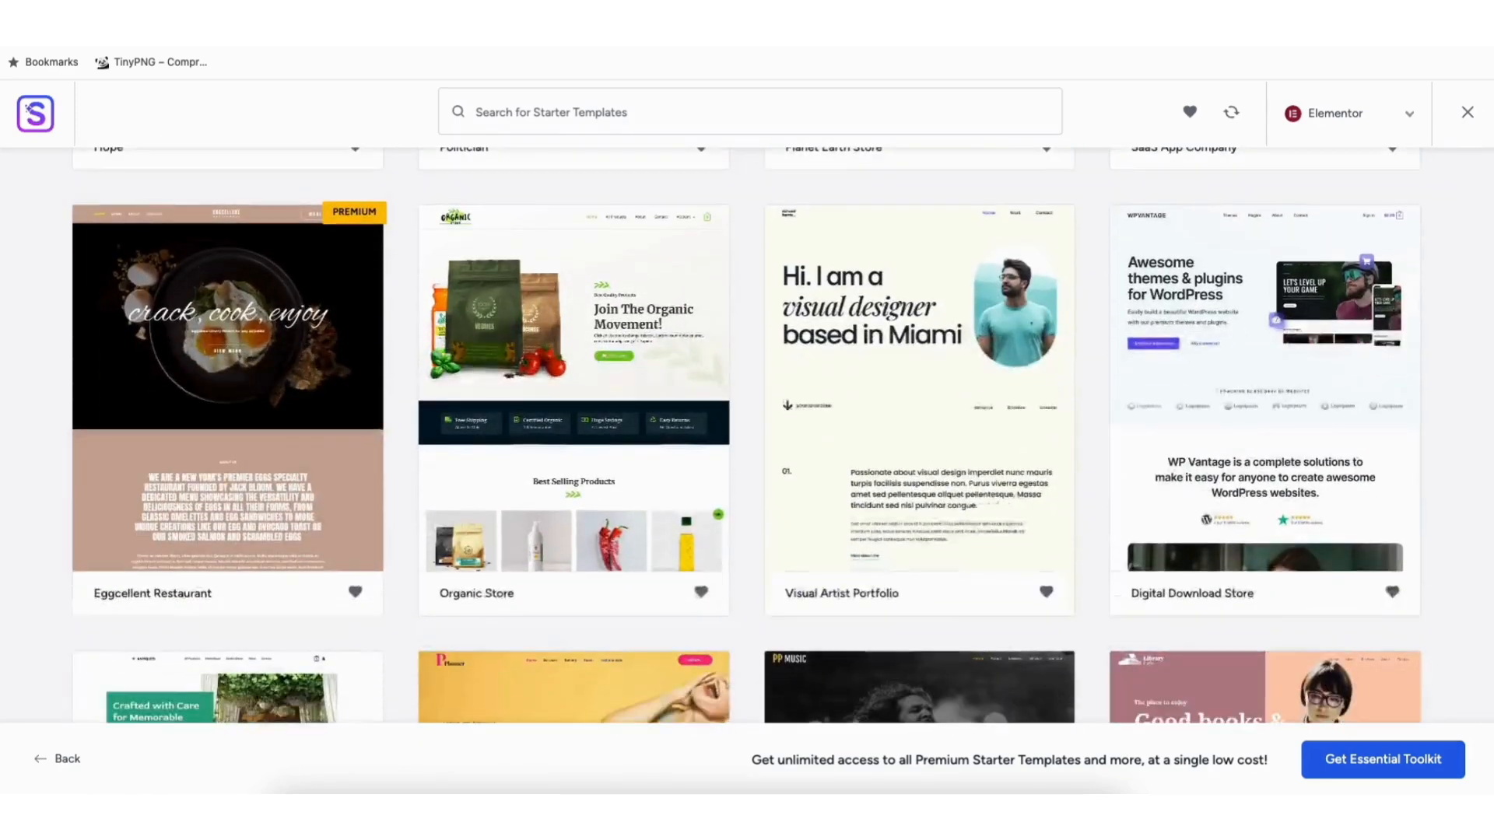
scroll(747, 436, down, 12)
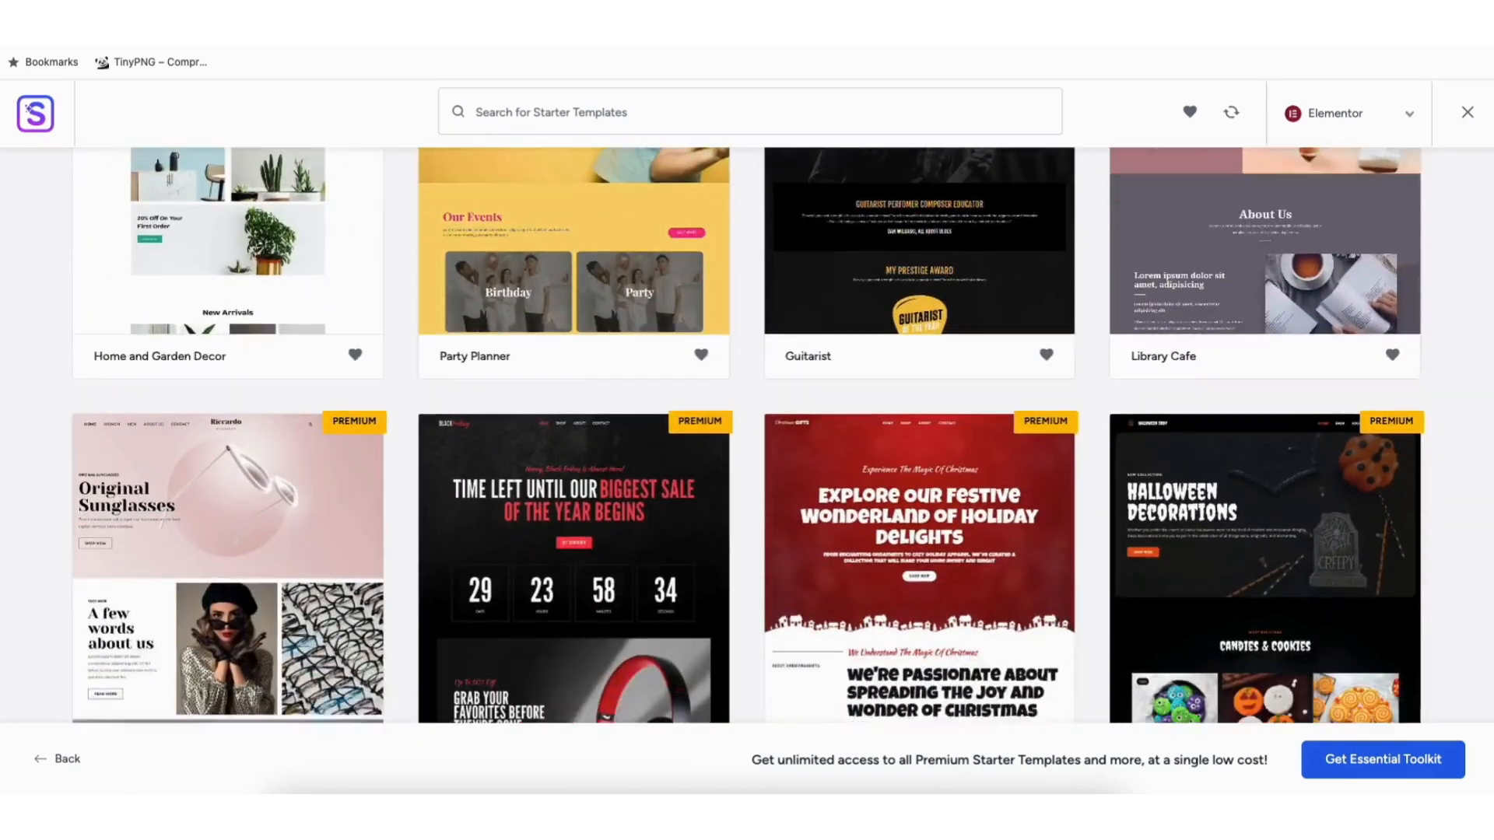
scroll(747, 436, down, 10)
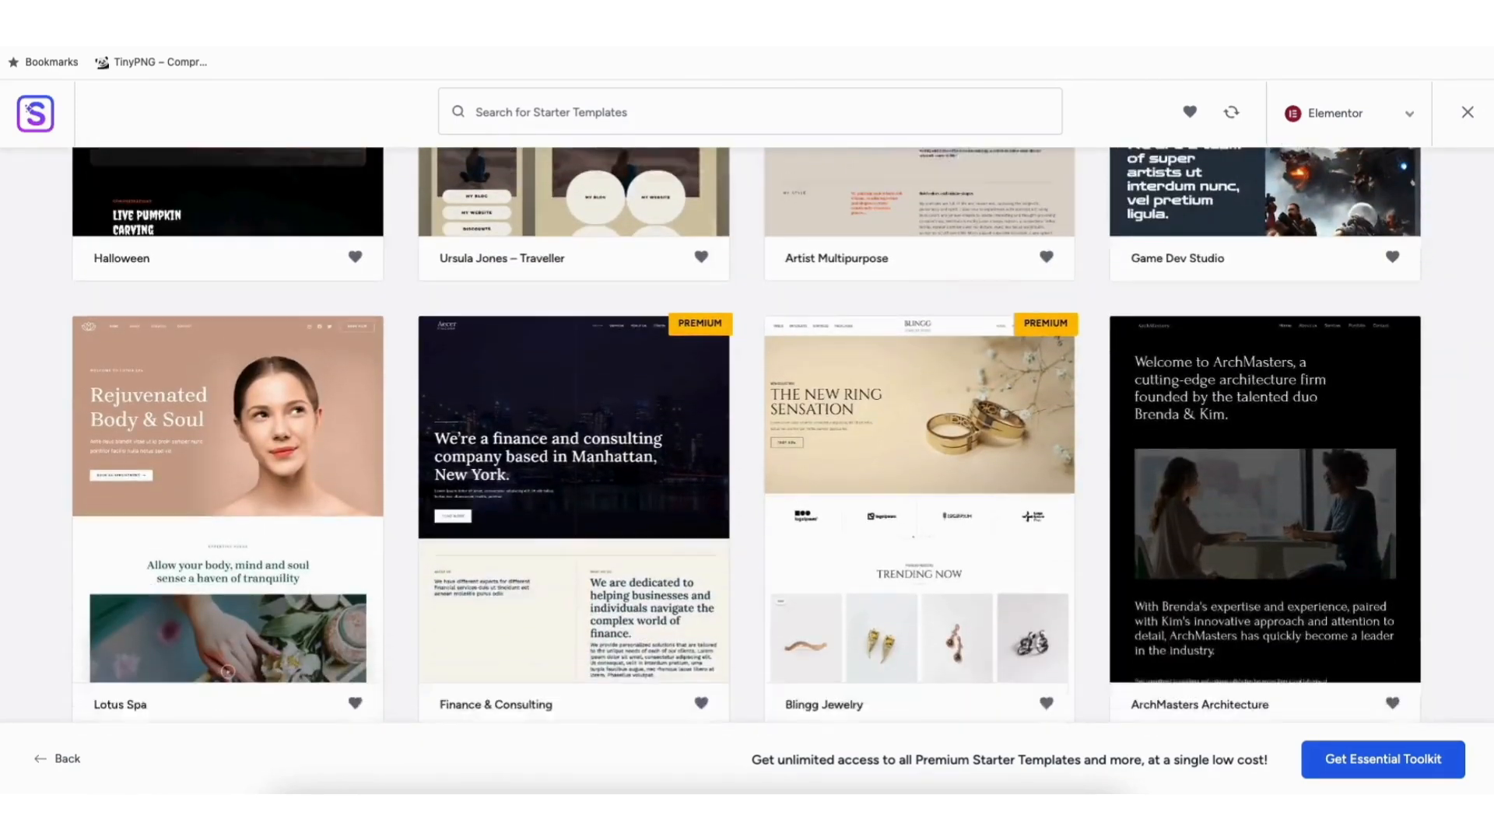
scroll(747, 436, down, 10)
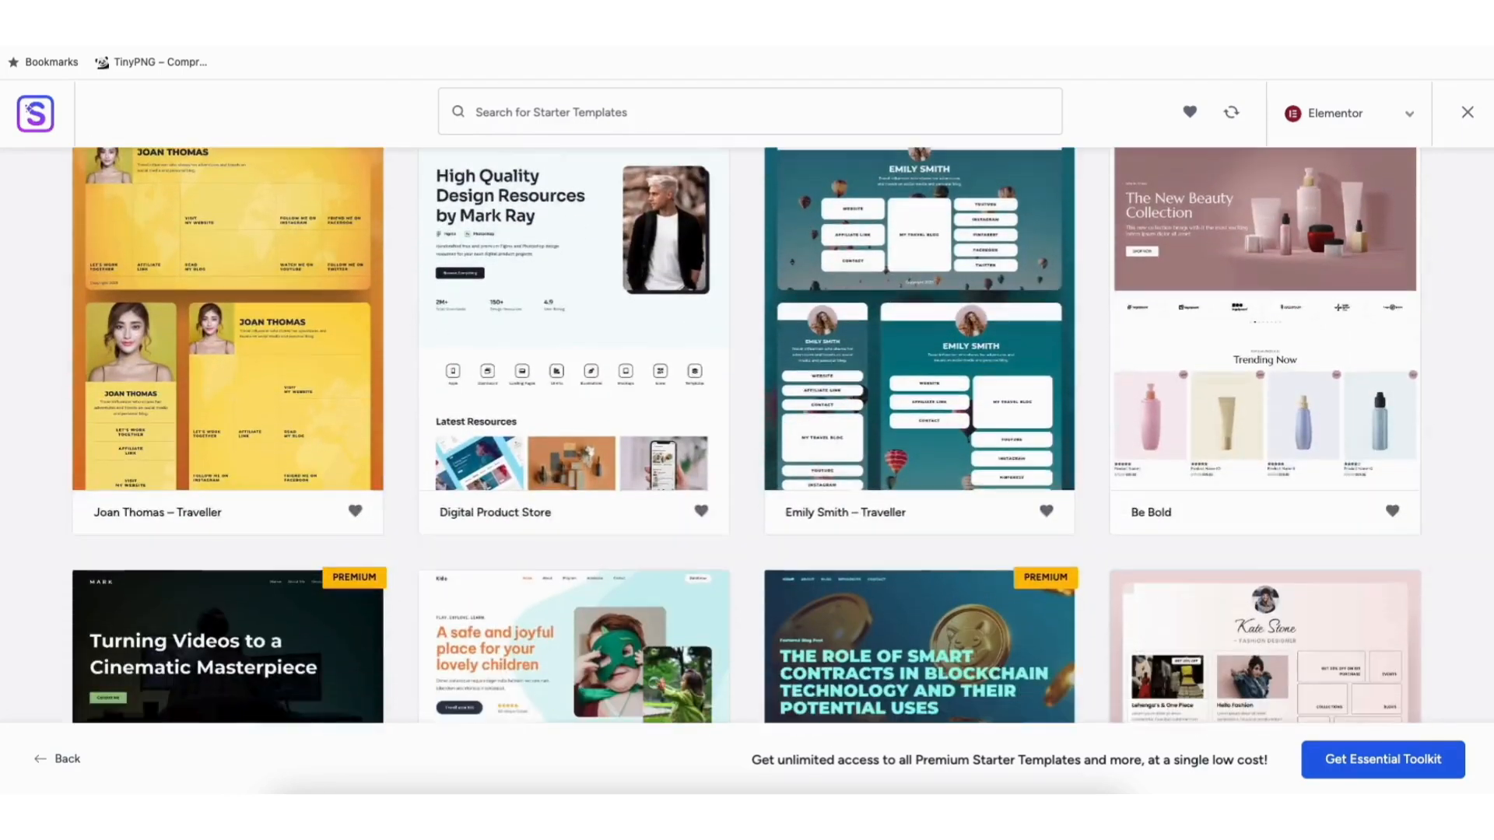
scroll(747, 435, down, 9)
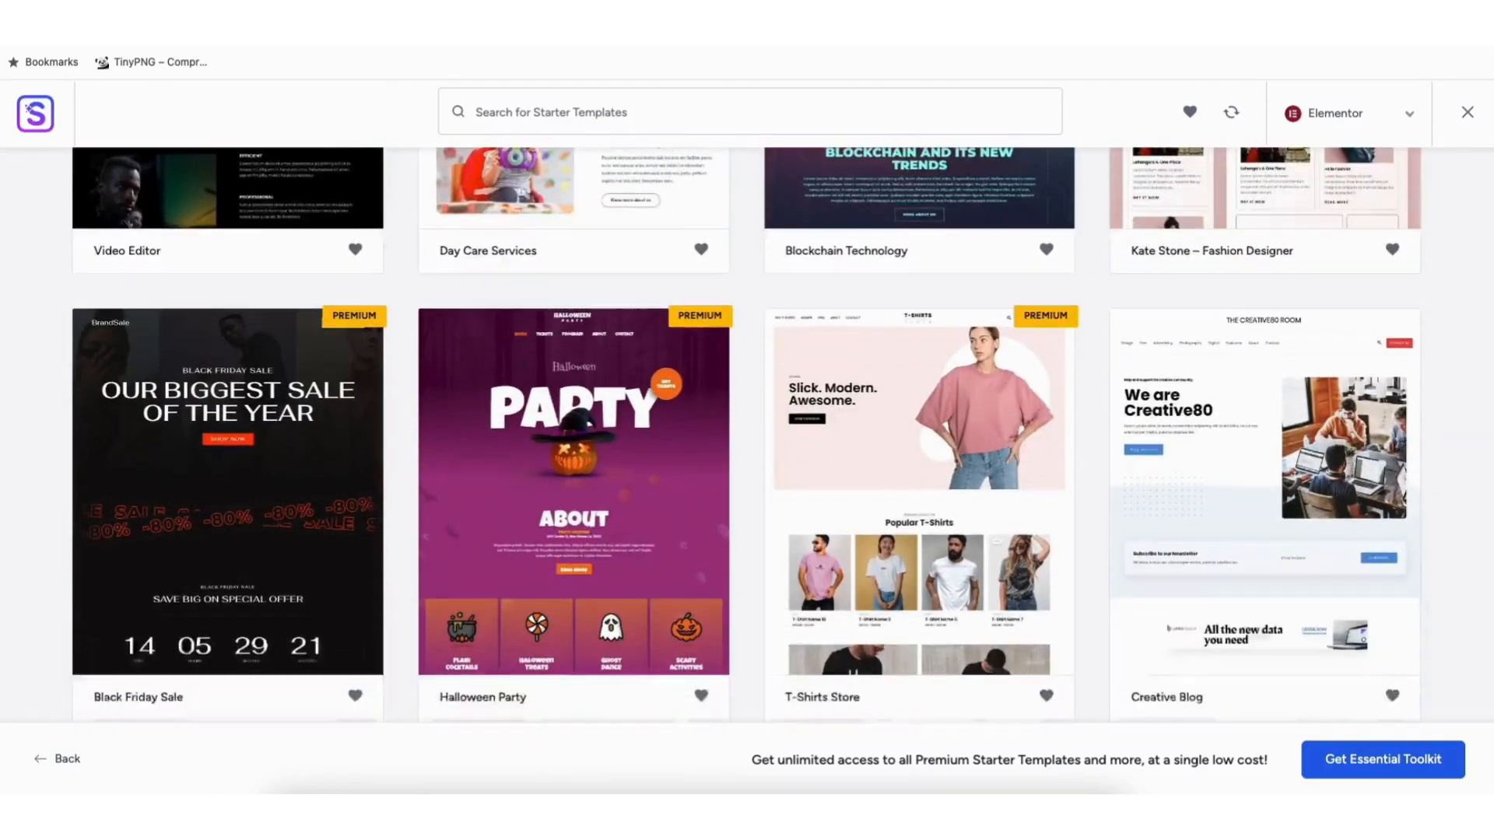
scroll(747, 436, down, 9)
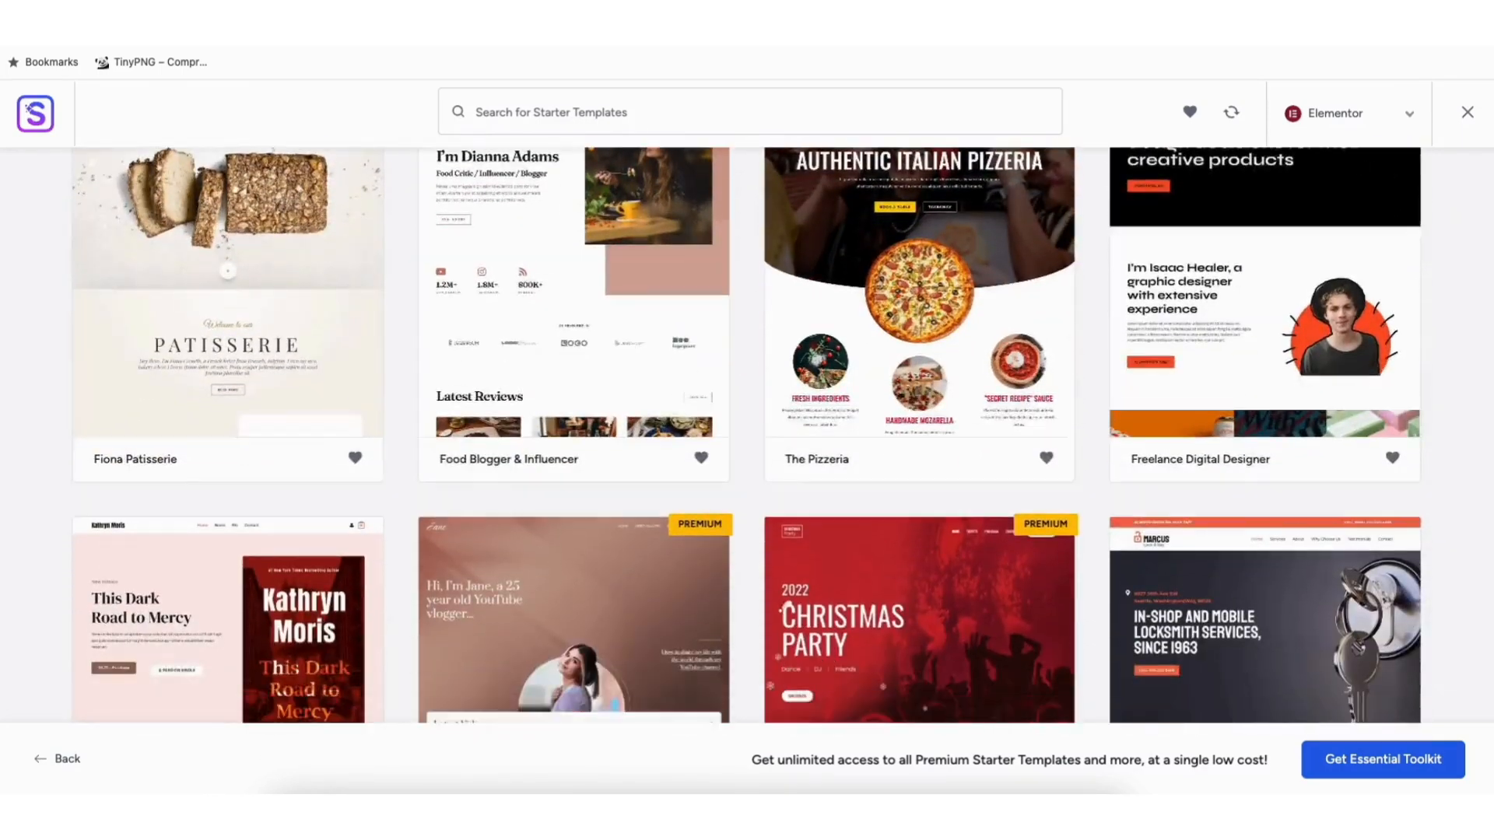
scroll(747, 436, down, 8)
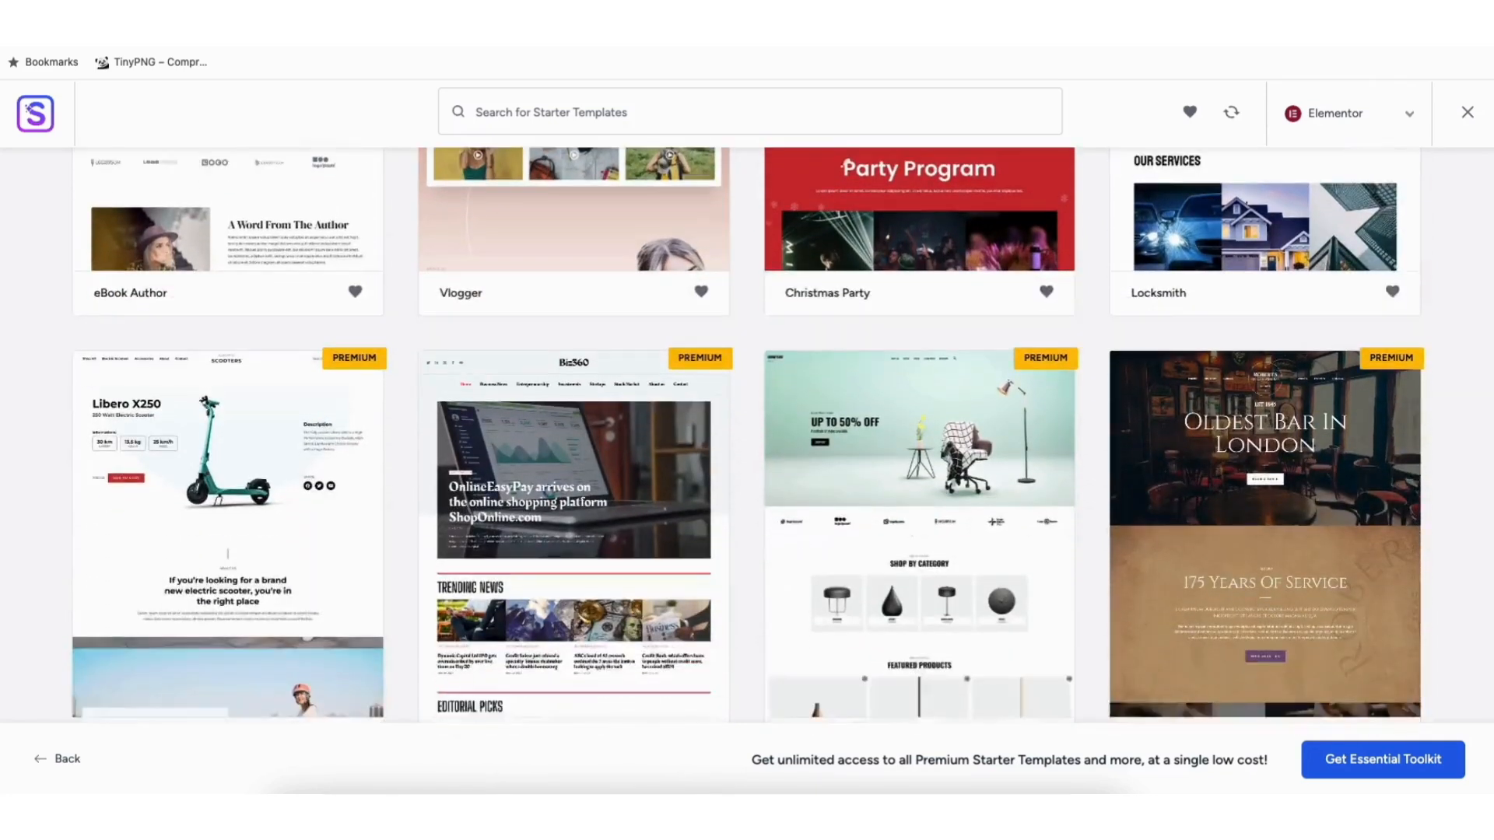
scroll(641, 398, down, 4)
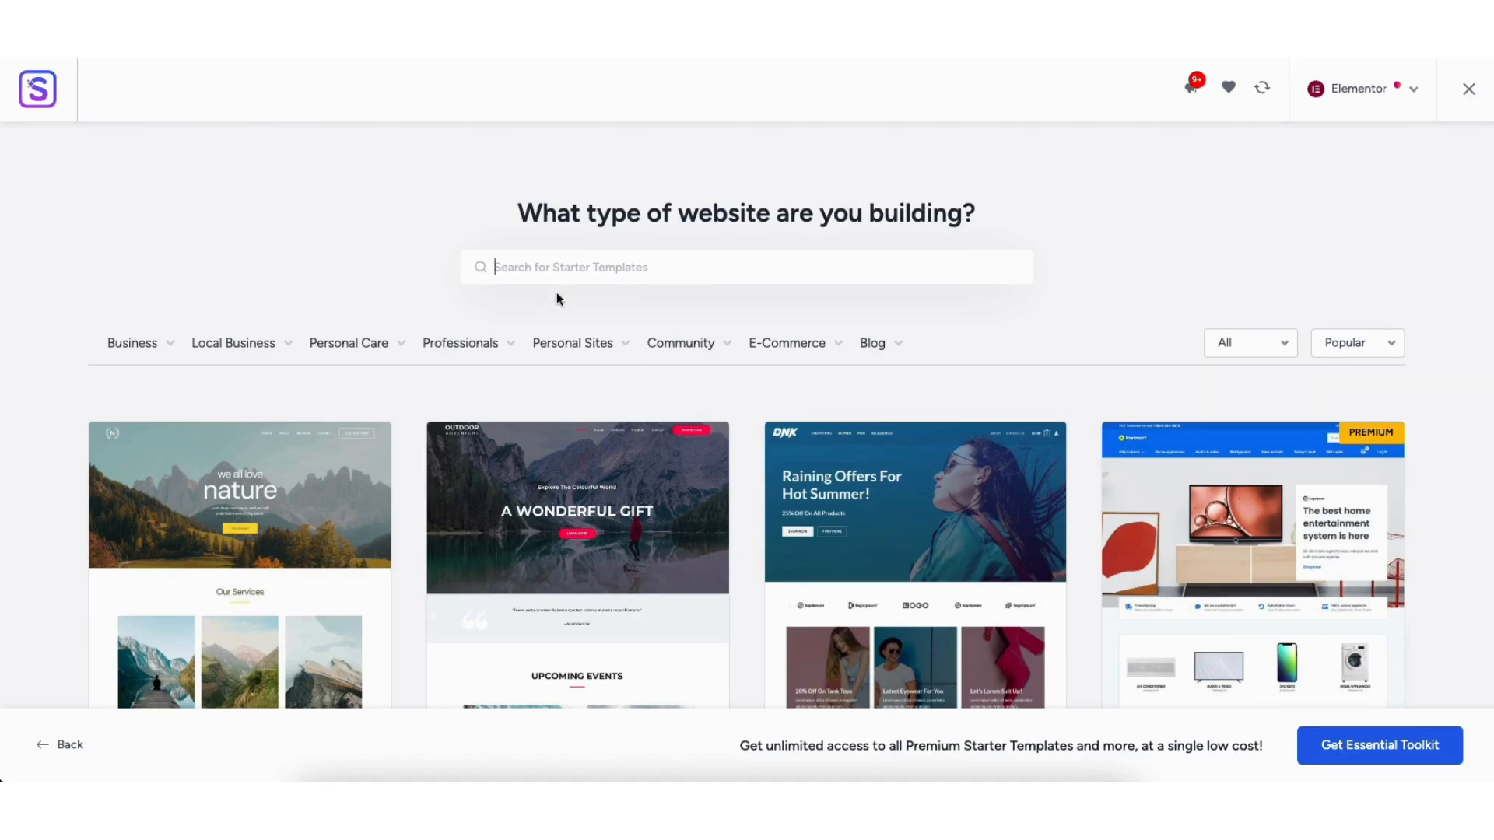
Search the template library for "mountain" and select the Mountain template
text(mountain)
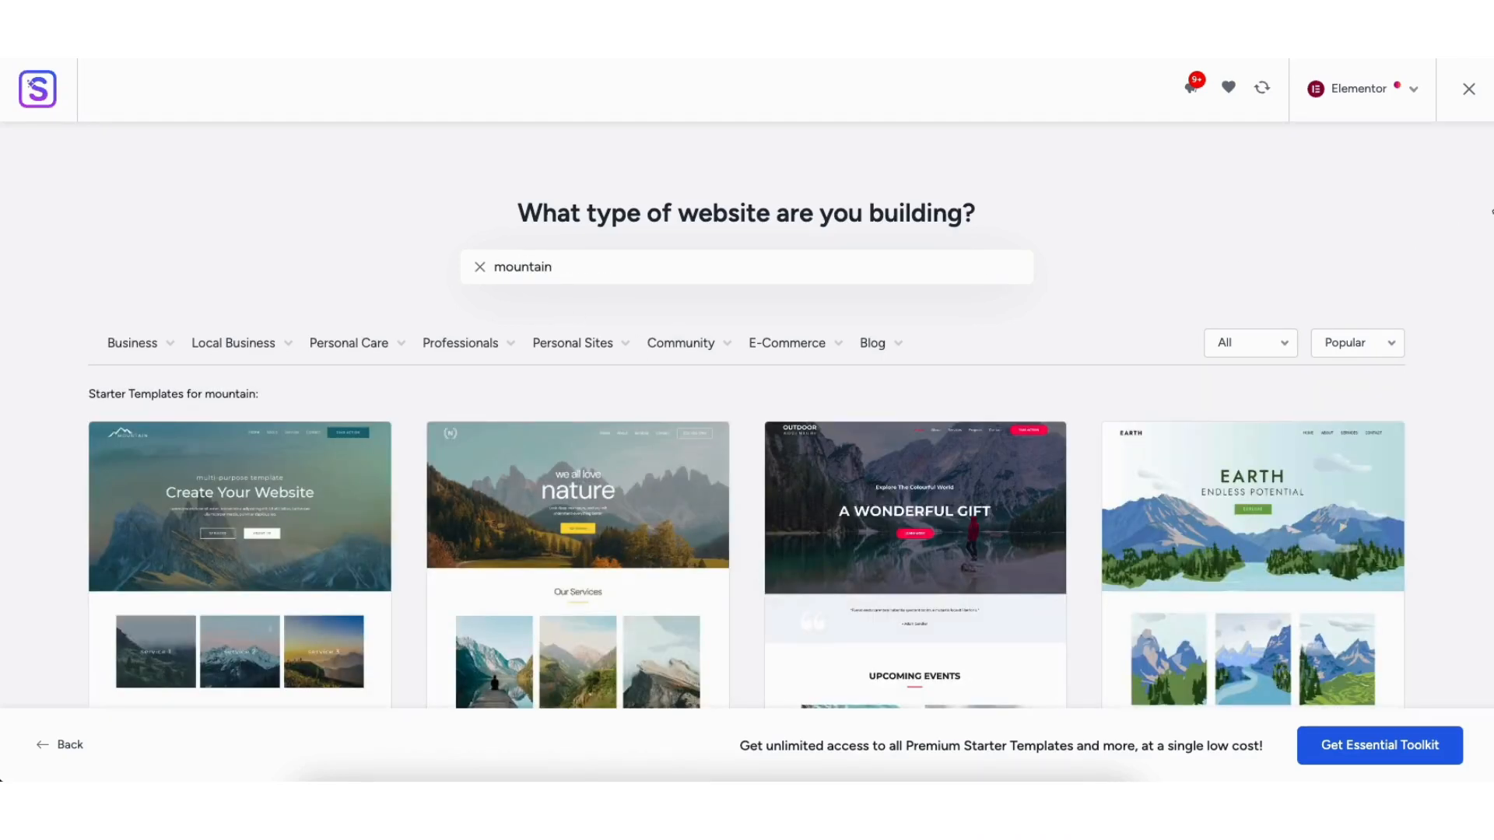
scroll(325, 415, down, 3)
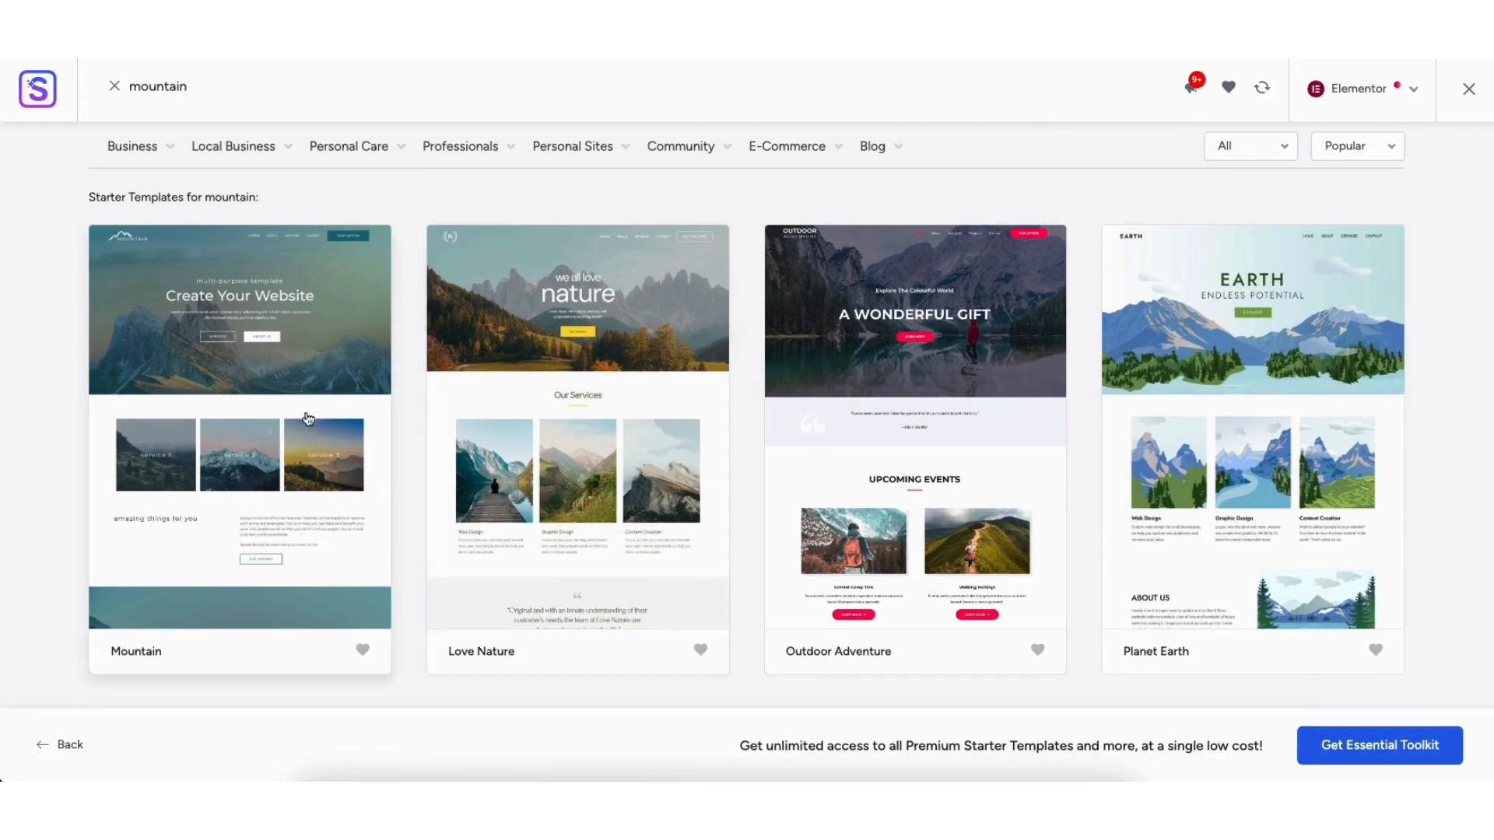
click(194, 432)
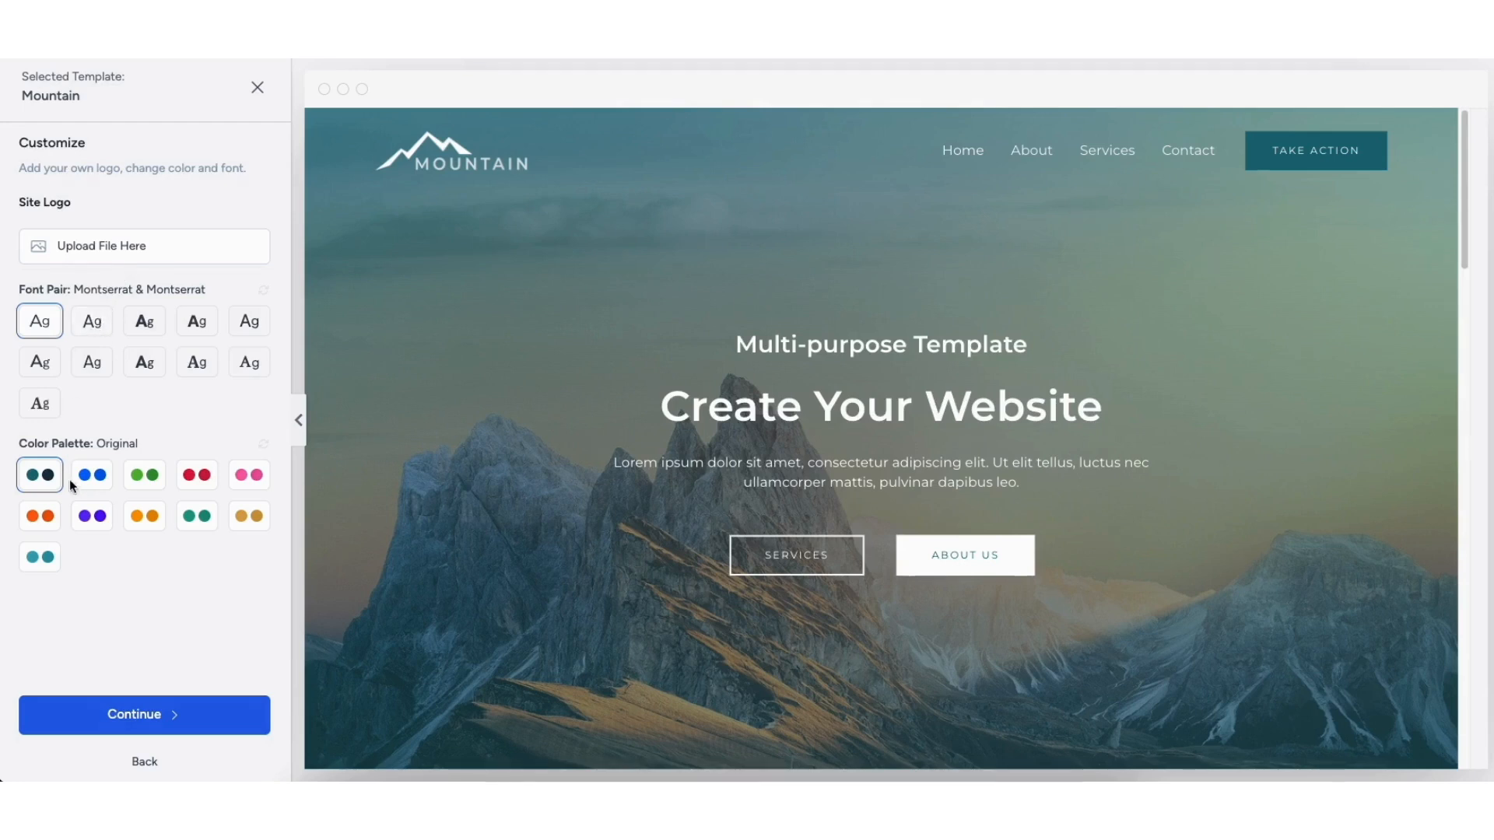
Try the alternative color palettes on the Mountain template preview and go back to the Original palette
click(92, 476)
click(144, 476)
click(197, 476)
click(249, 478)
click(247, 518)
click(196, 516)
click(145, 516)
click(95, 516)
click(45, 520)
click(44, 559)
click(42, 478)
Skip the optional features, build the website from the Mountain template with all import options on, and view the site
click(154, 714)
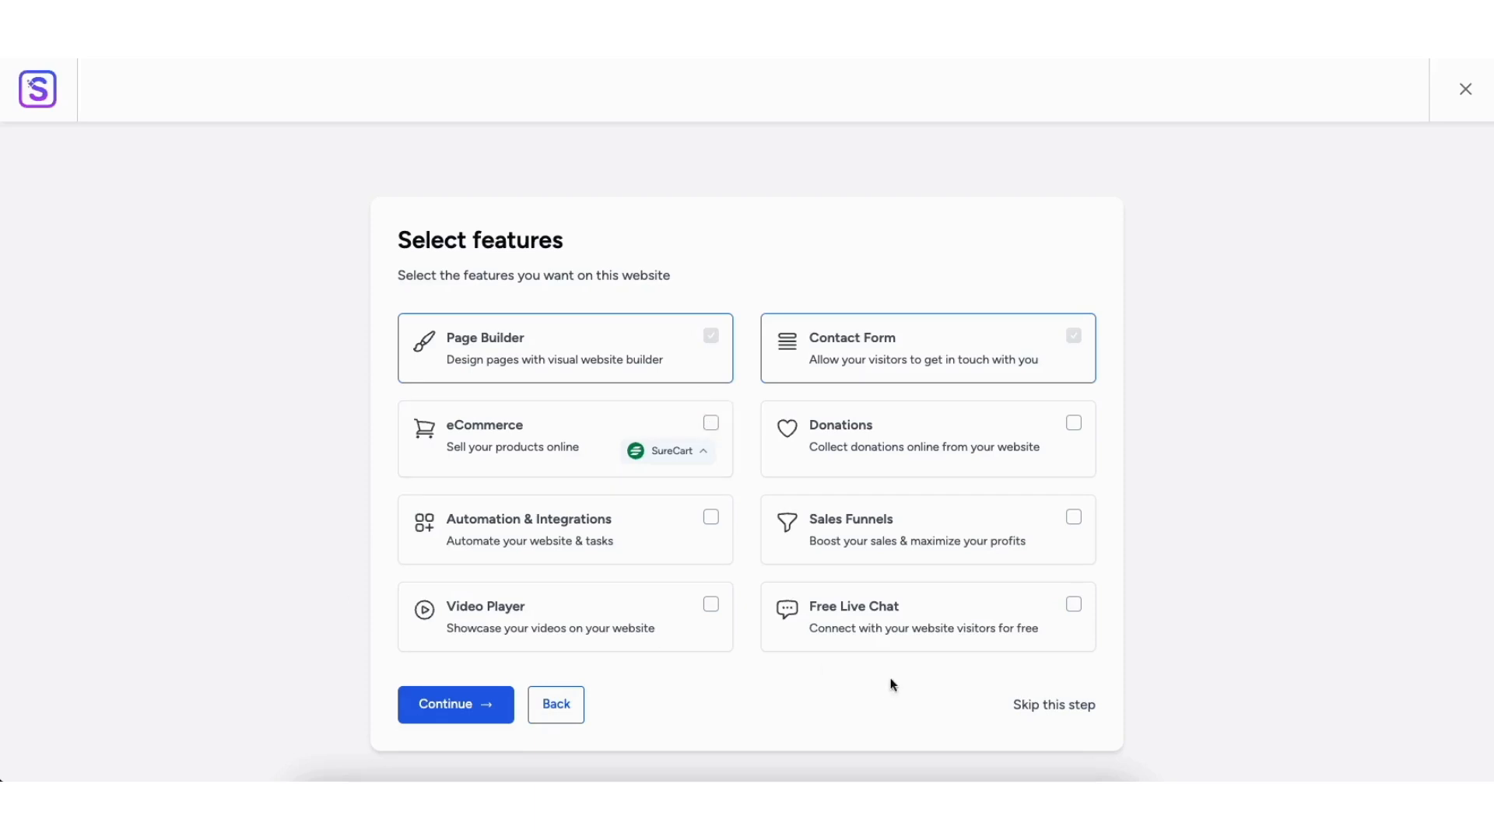
click(1040, 708)
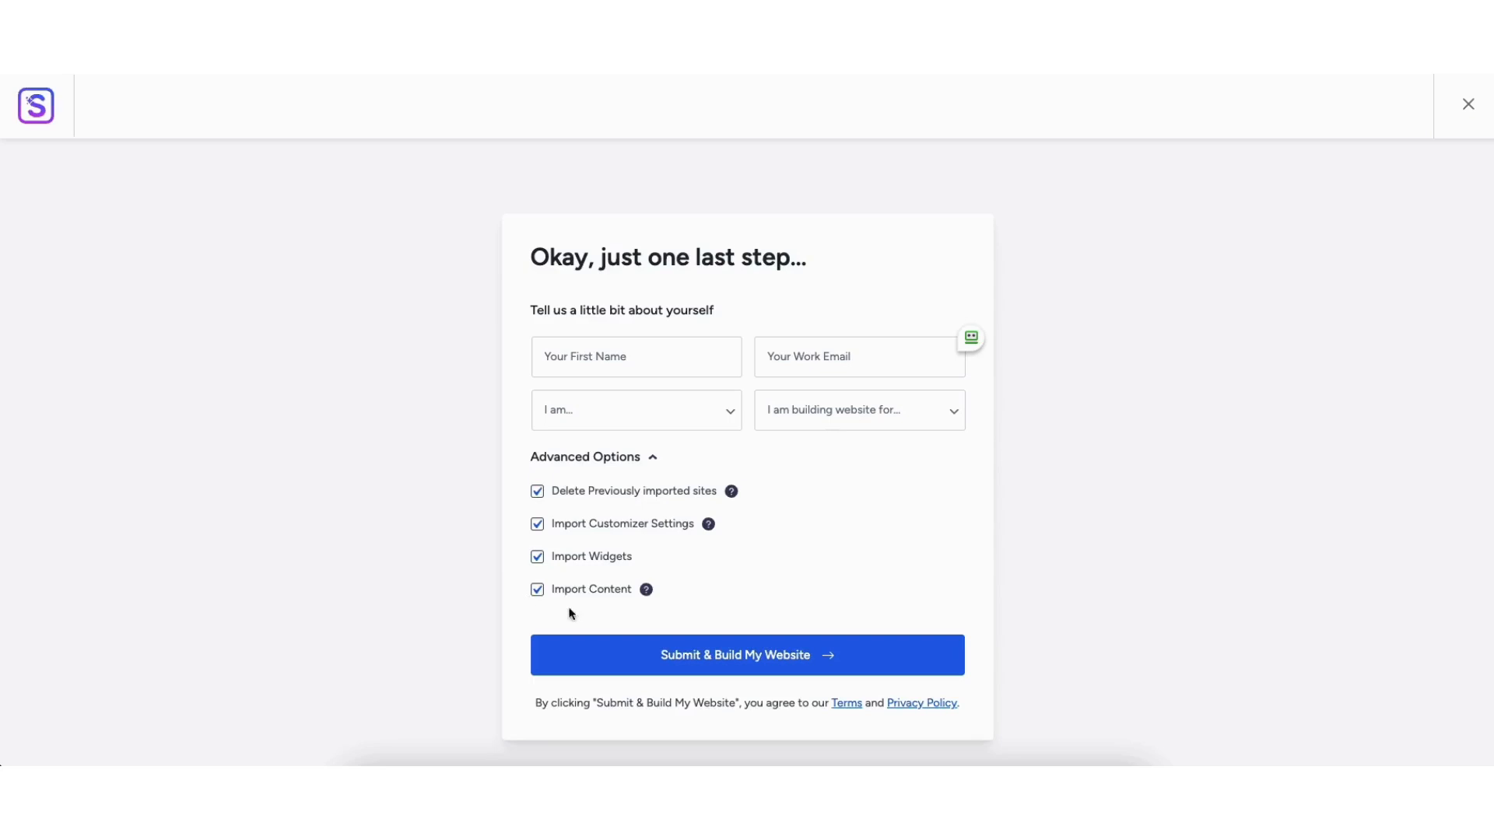
click(733, 656)
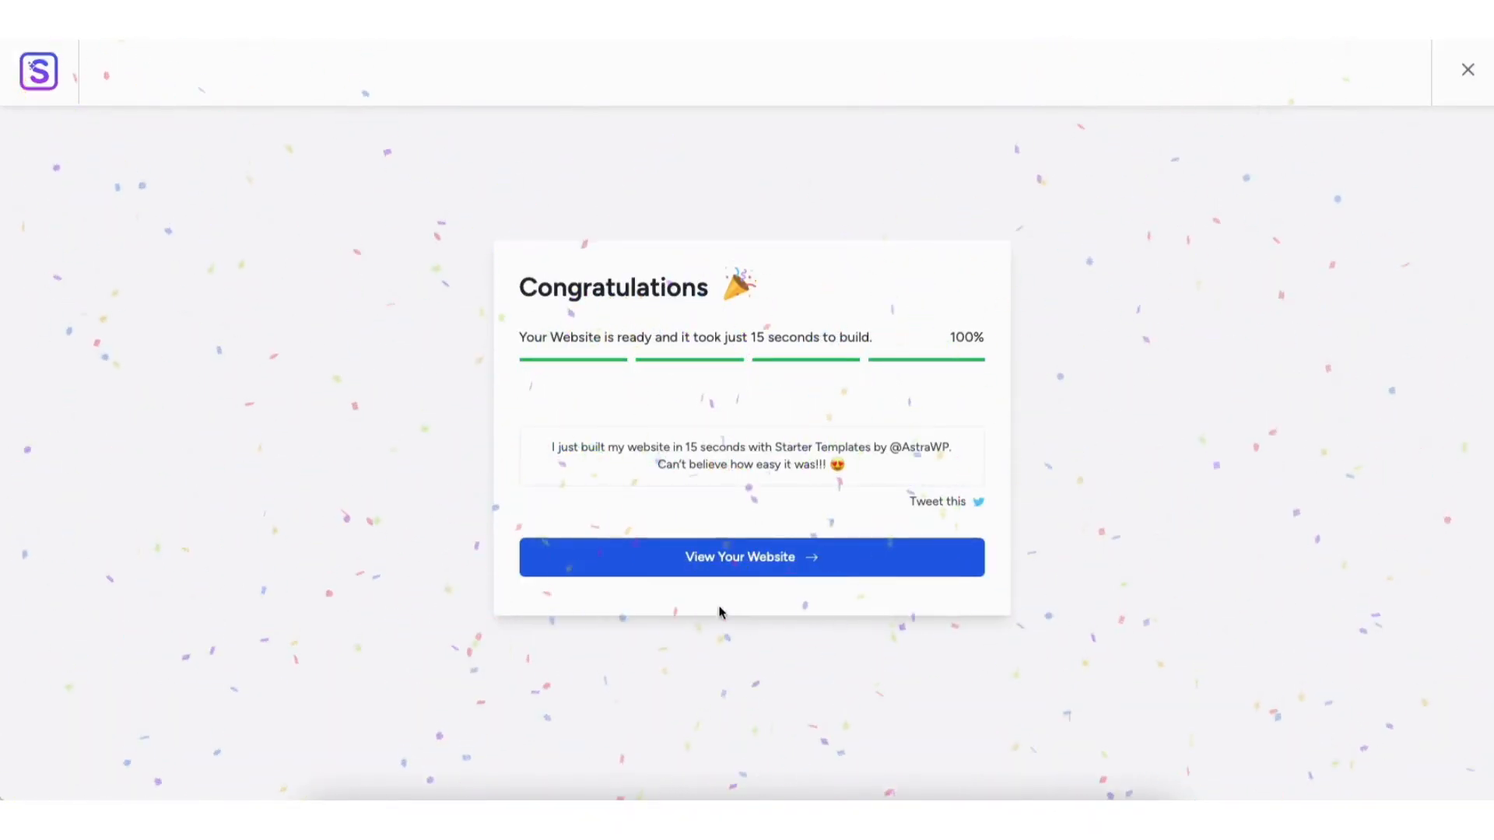
click(723, 558)
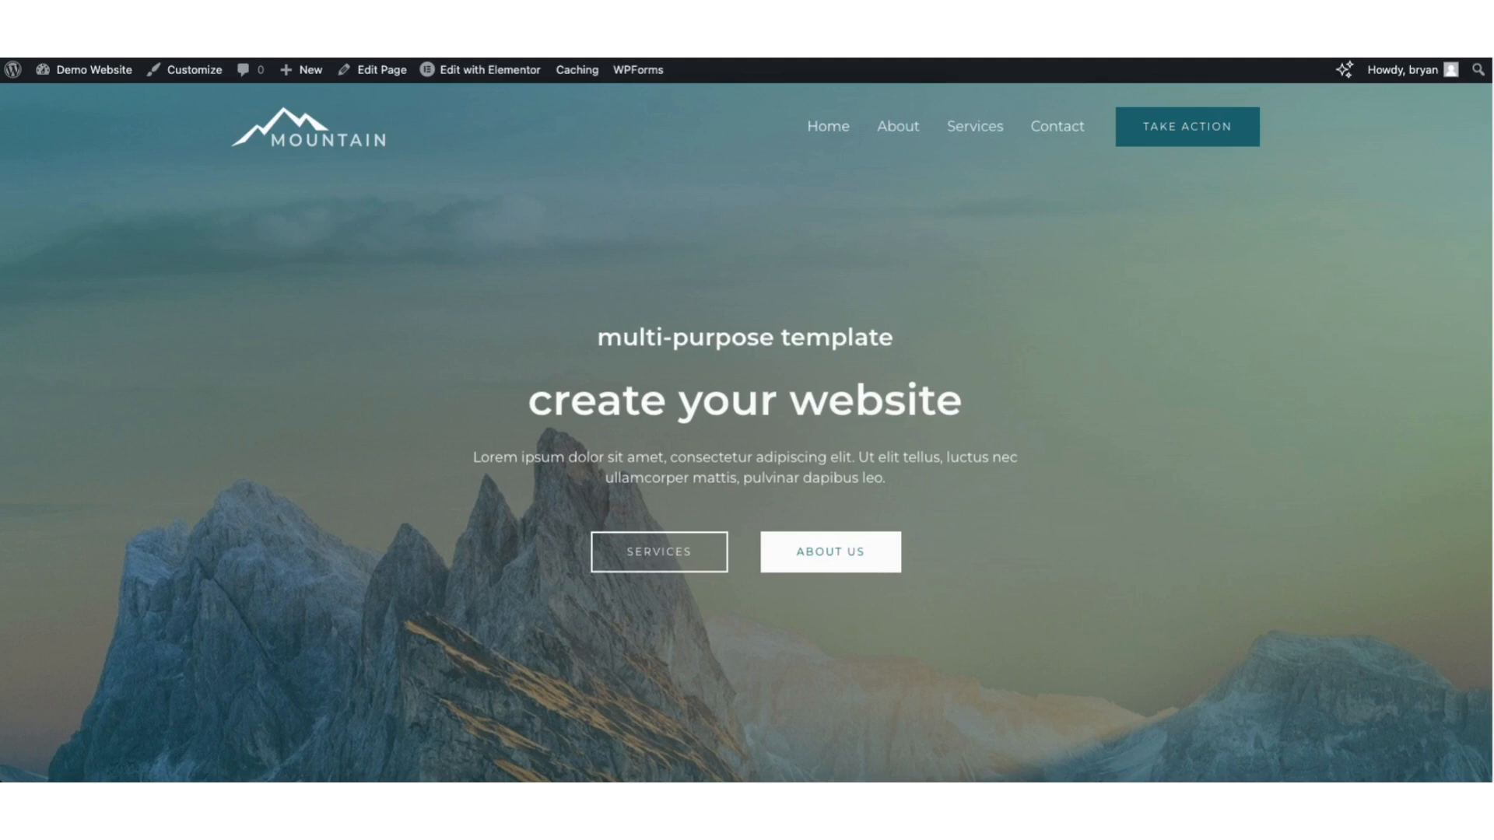
Look over the imported home page's sections and open the page for editing in Elementor
scroll(714, 555, down, 5)
scroll(746, 436, down, 8)
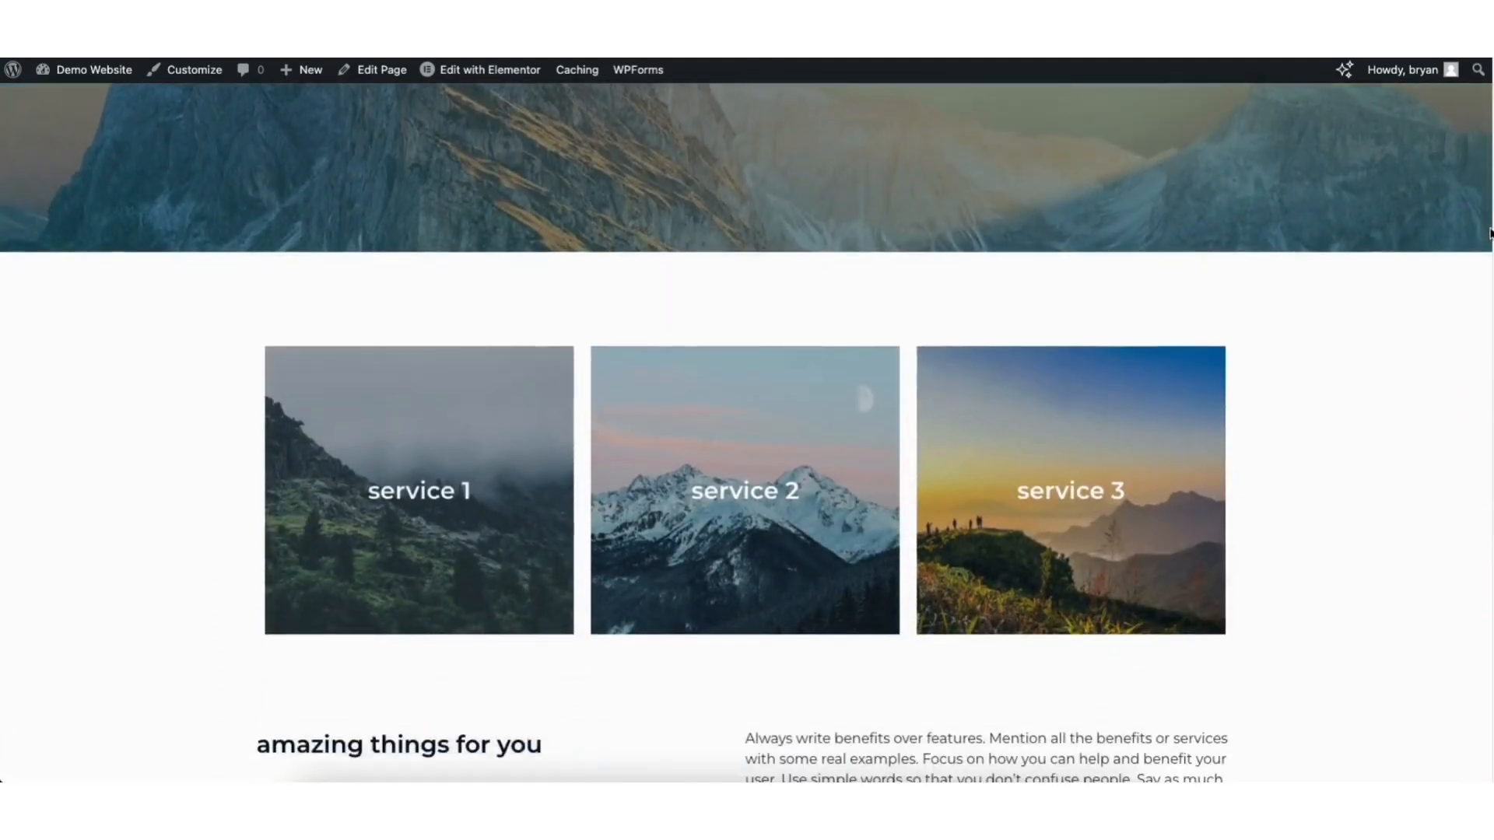
scroll(745, 435, down, 9)
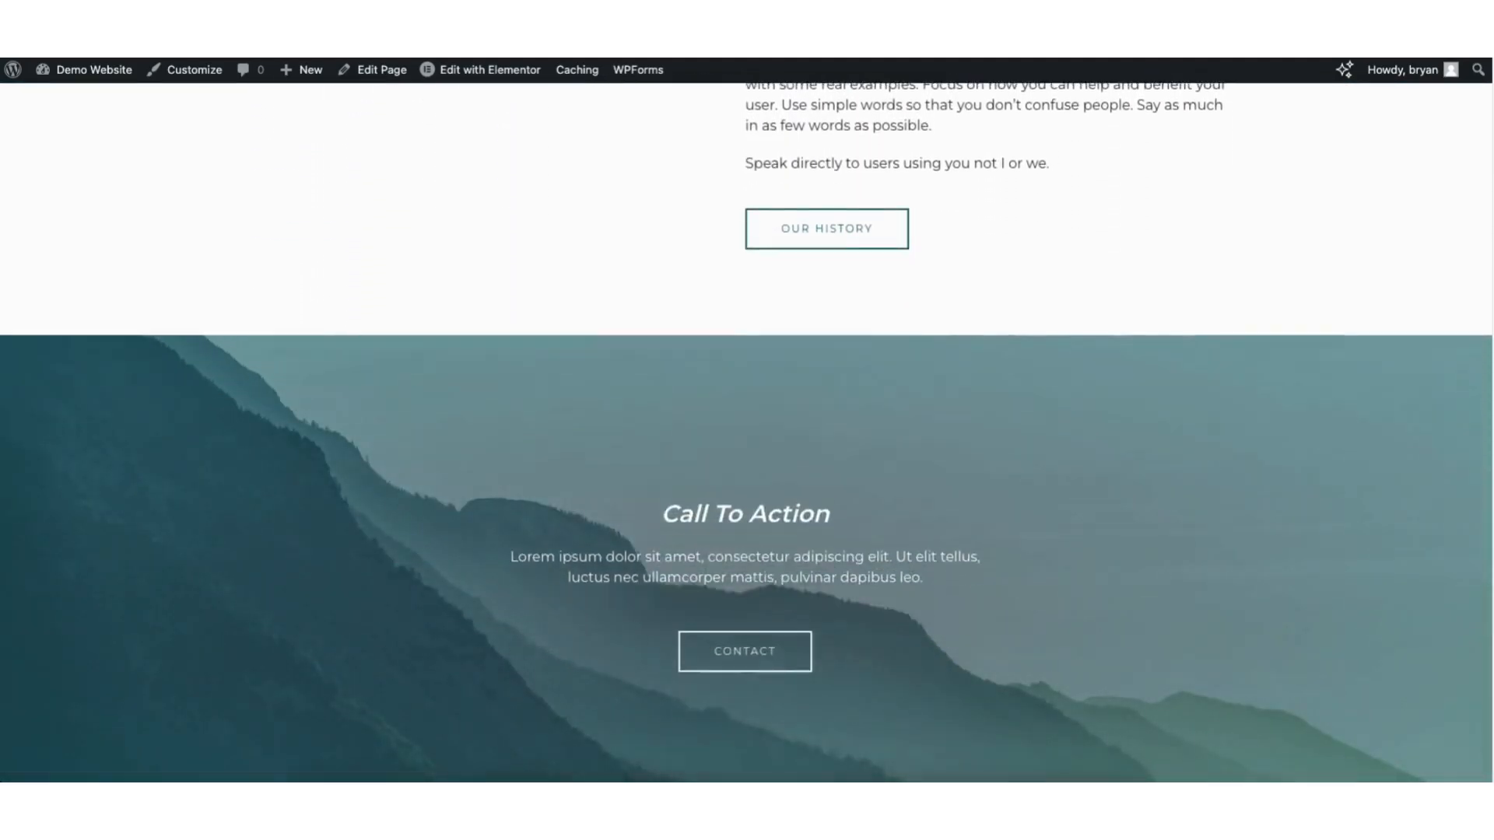
scroll(700, 211, down, 1)
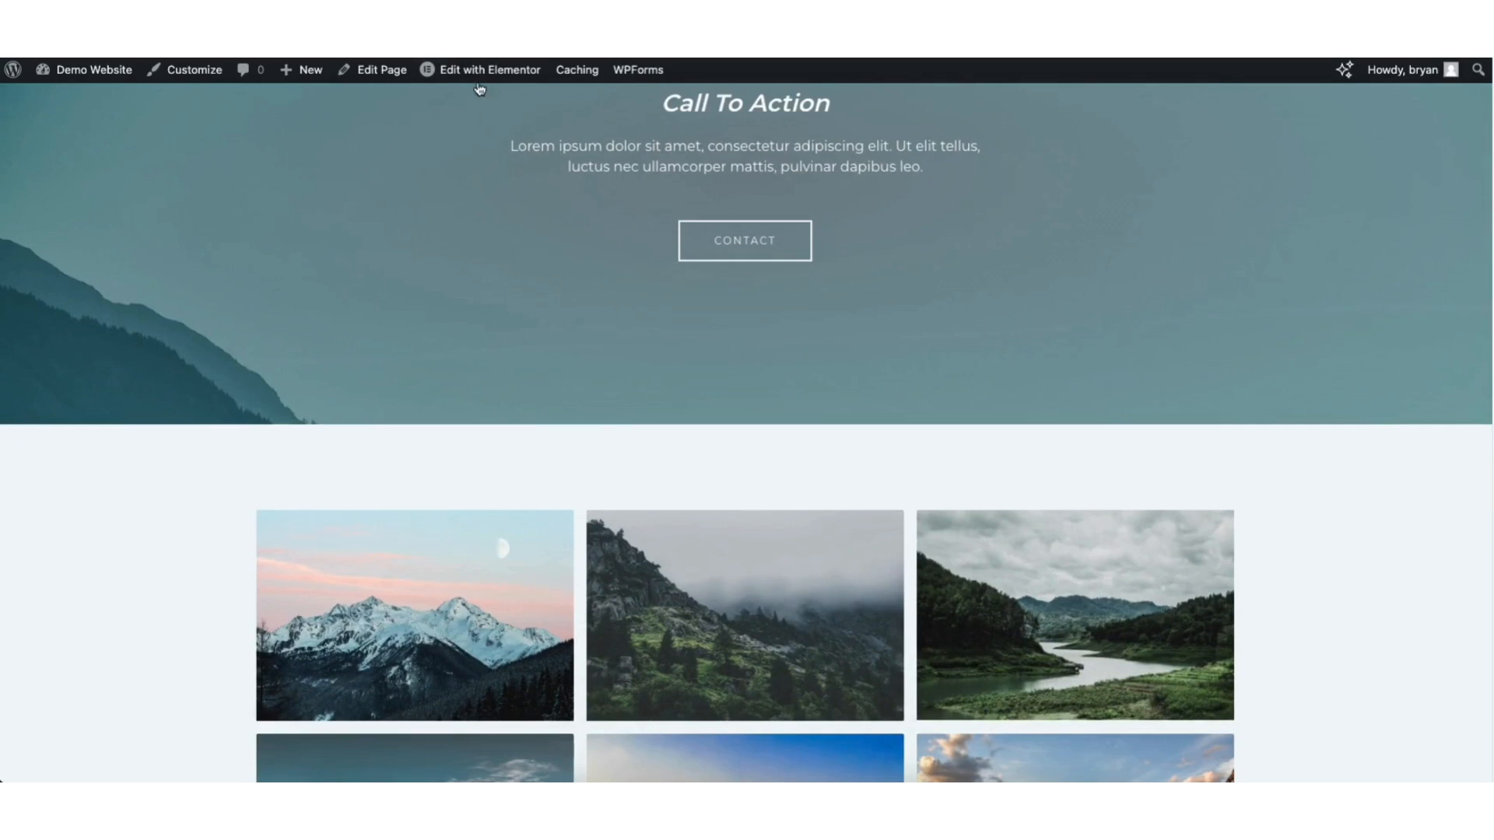
click(473, 71)
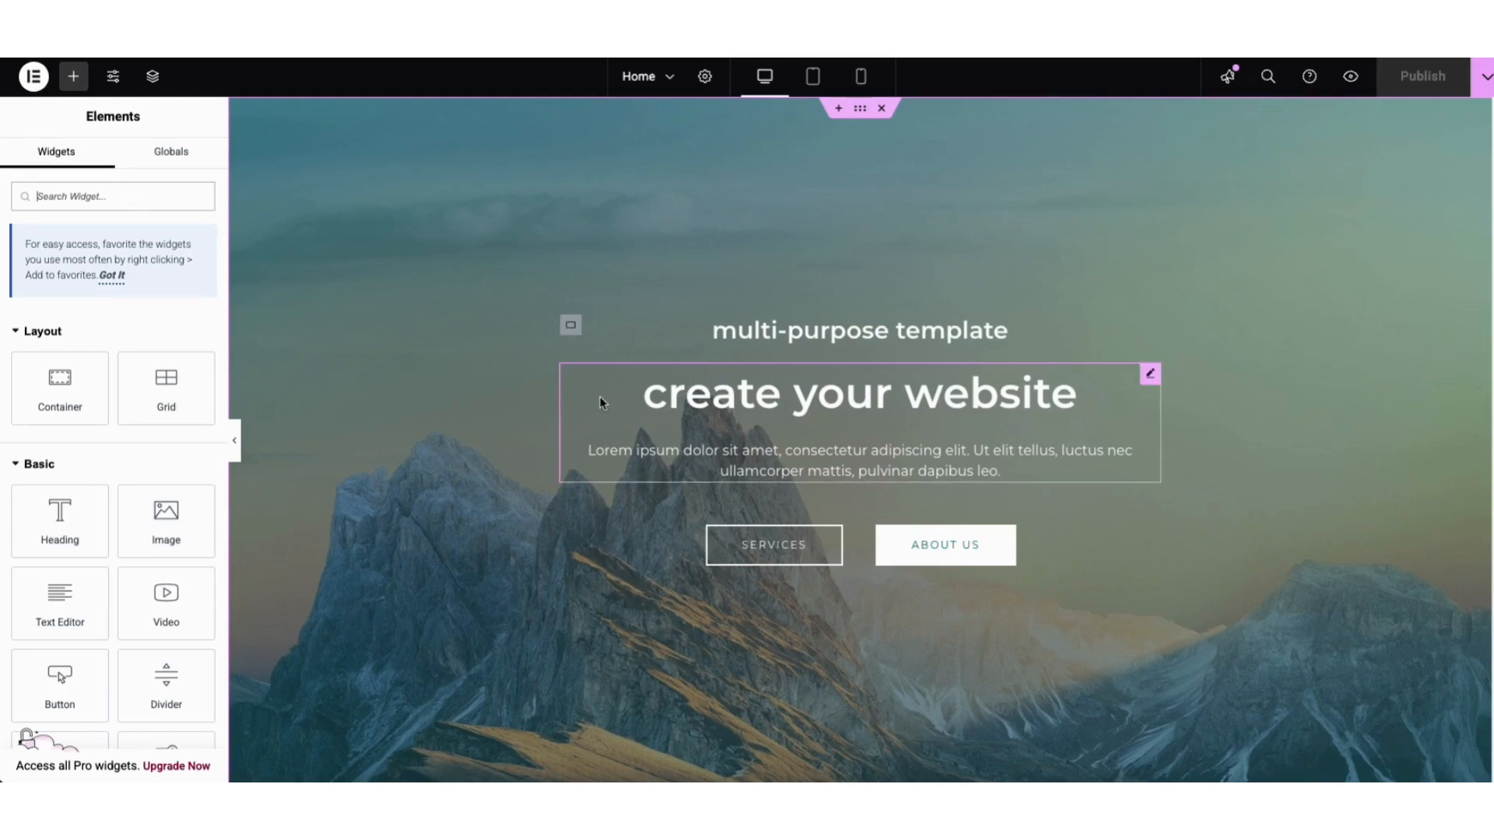
Replace the "create your website" title in the hero image box with "my demo business website."
click(669, 400)
drag(645, 395, 1093, 388)
text(my demo)
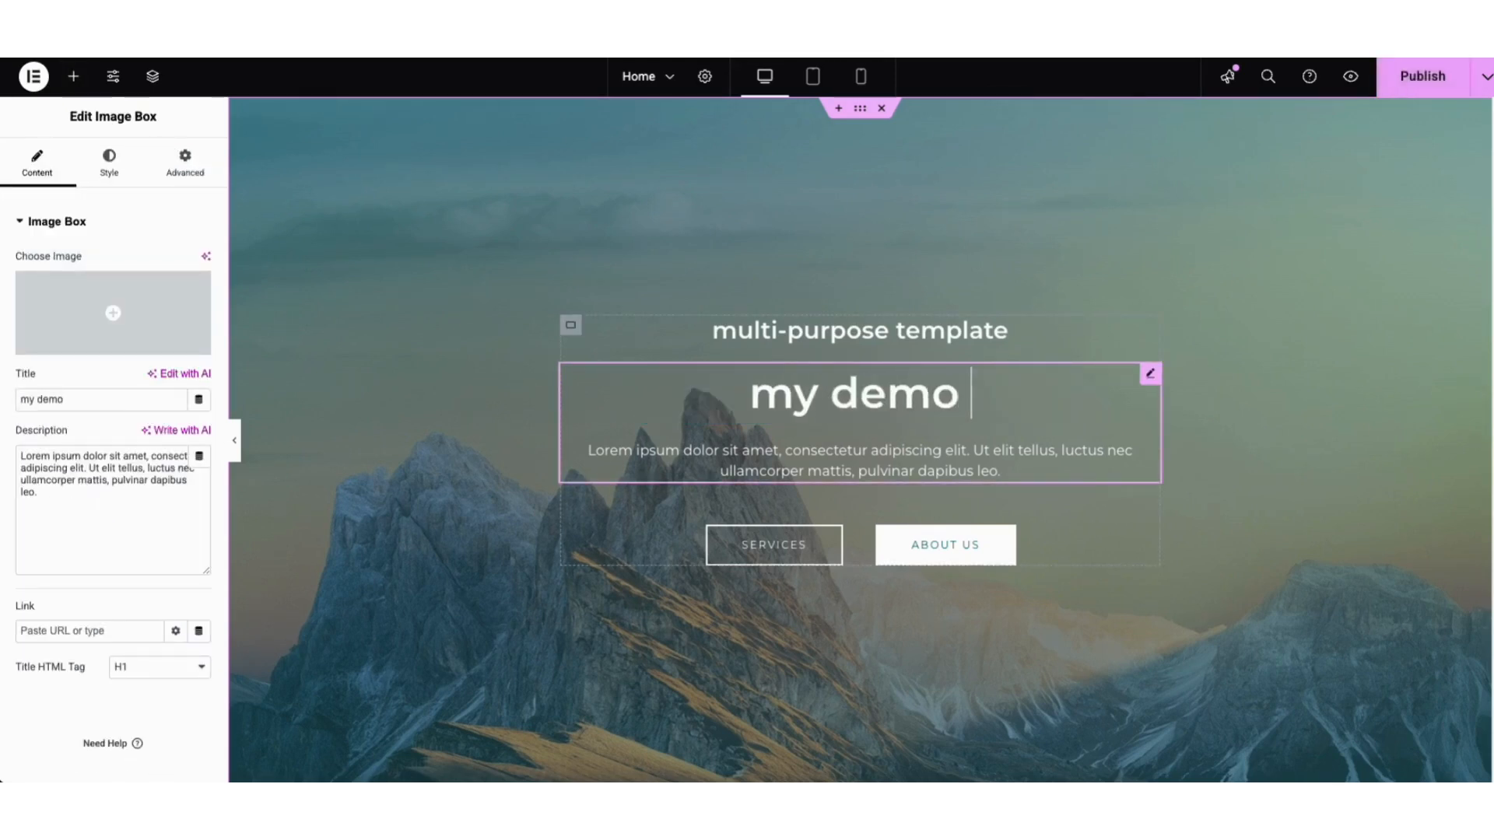
text( business website.)
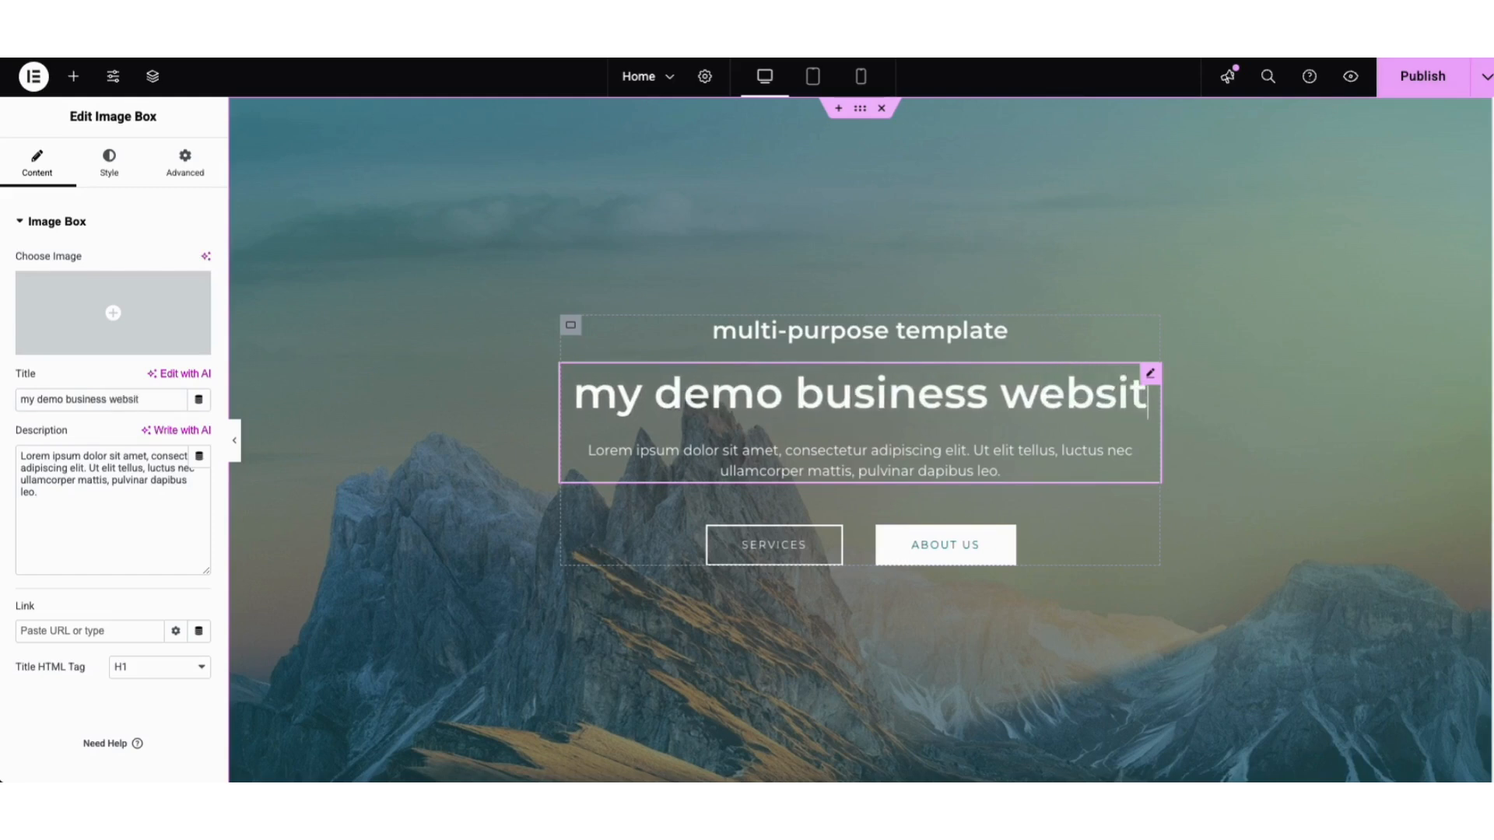
Open the typography settings of the hero image box's title and browse the font families without choosing one
click(109, 162)
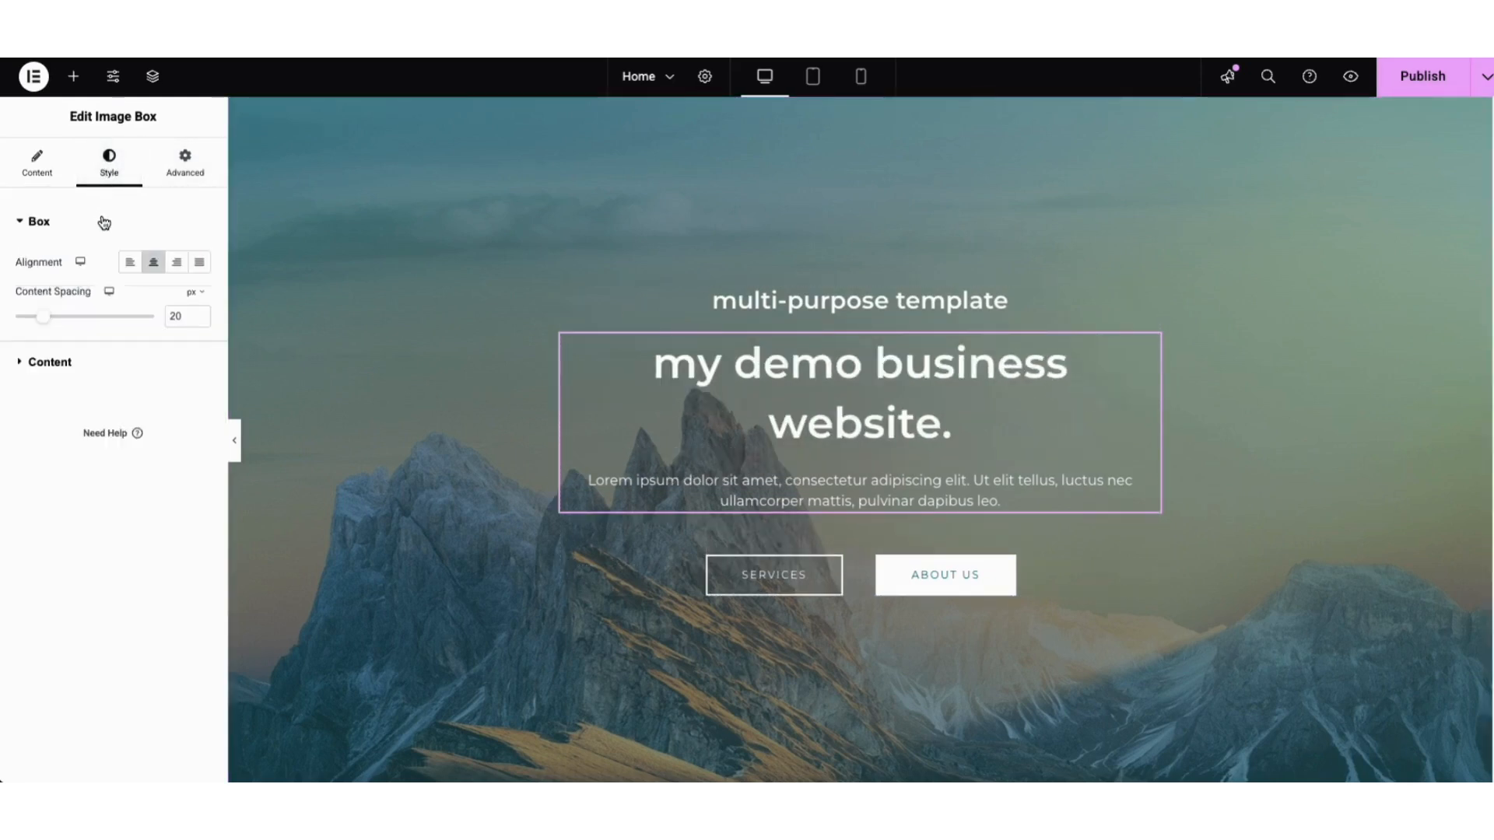
click(54, 362)
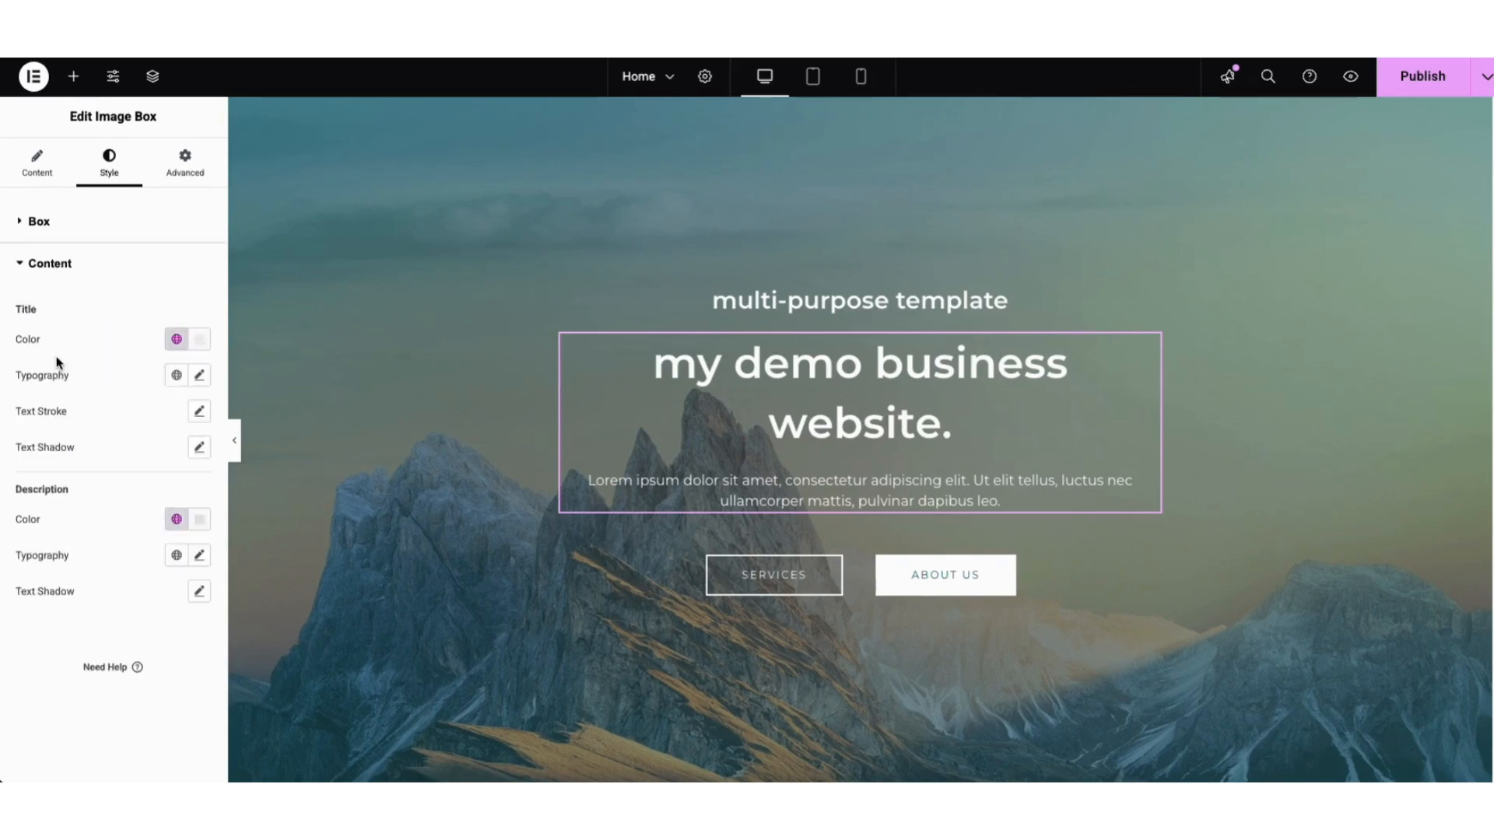
click(201, 377)
click(186, 454)
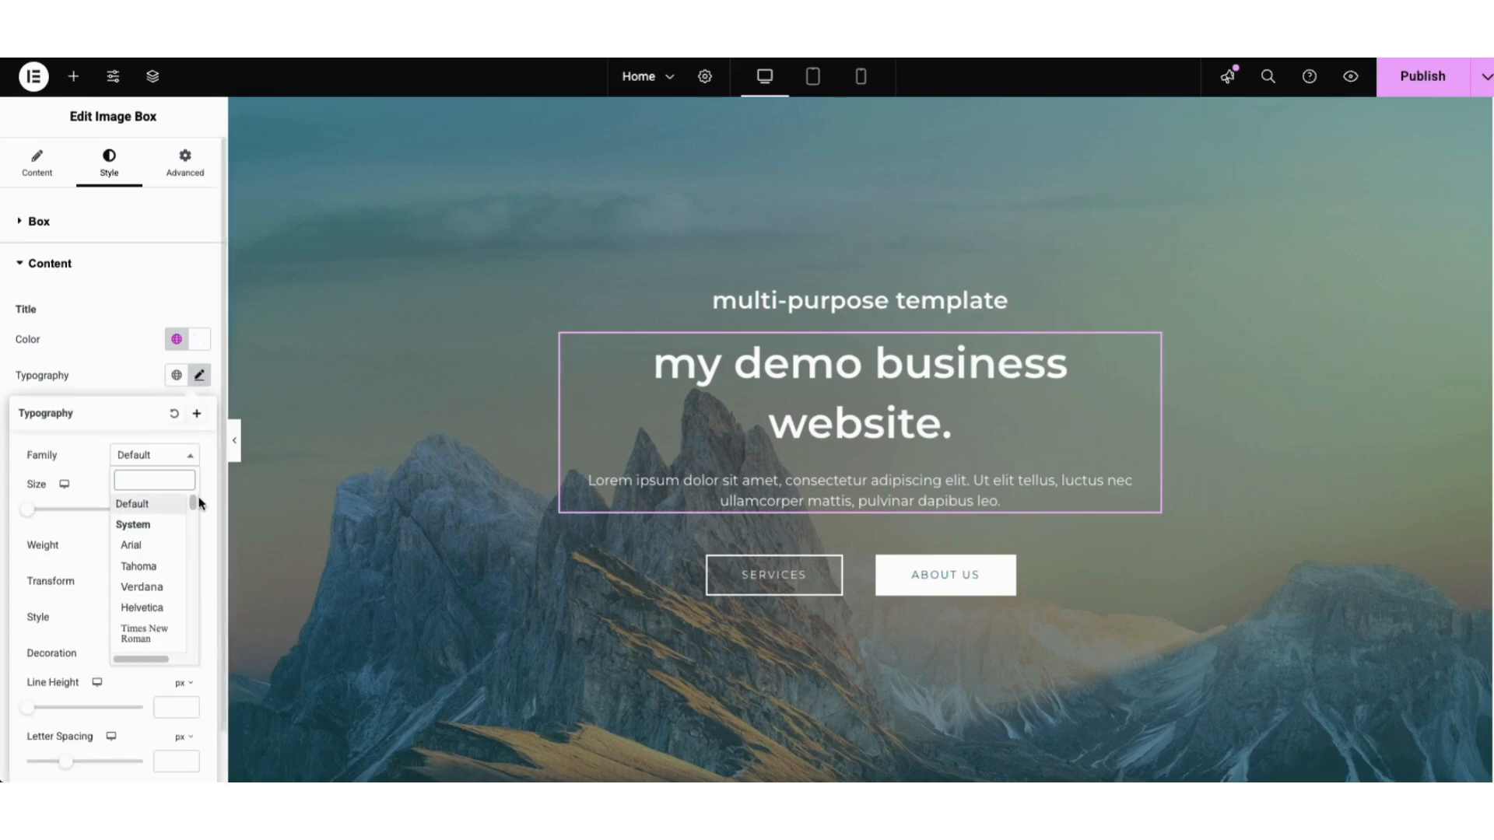
drag(194, 503, 195, 524)
click(88, 462)
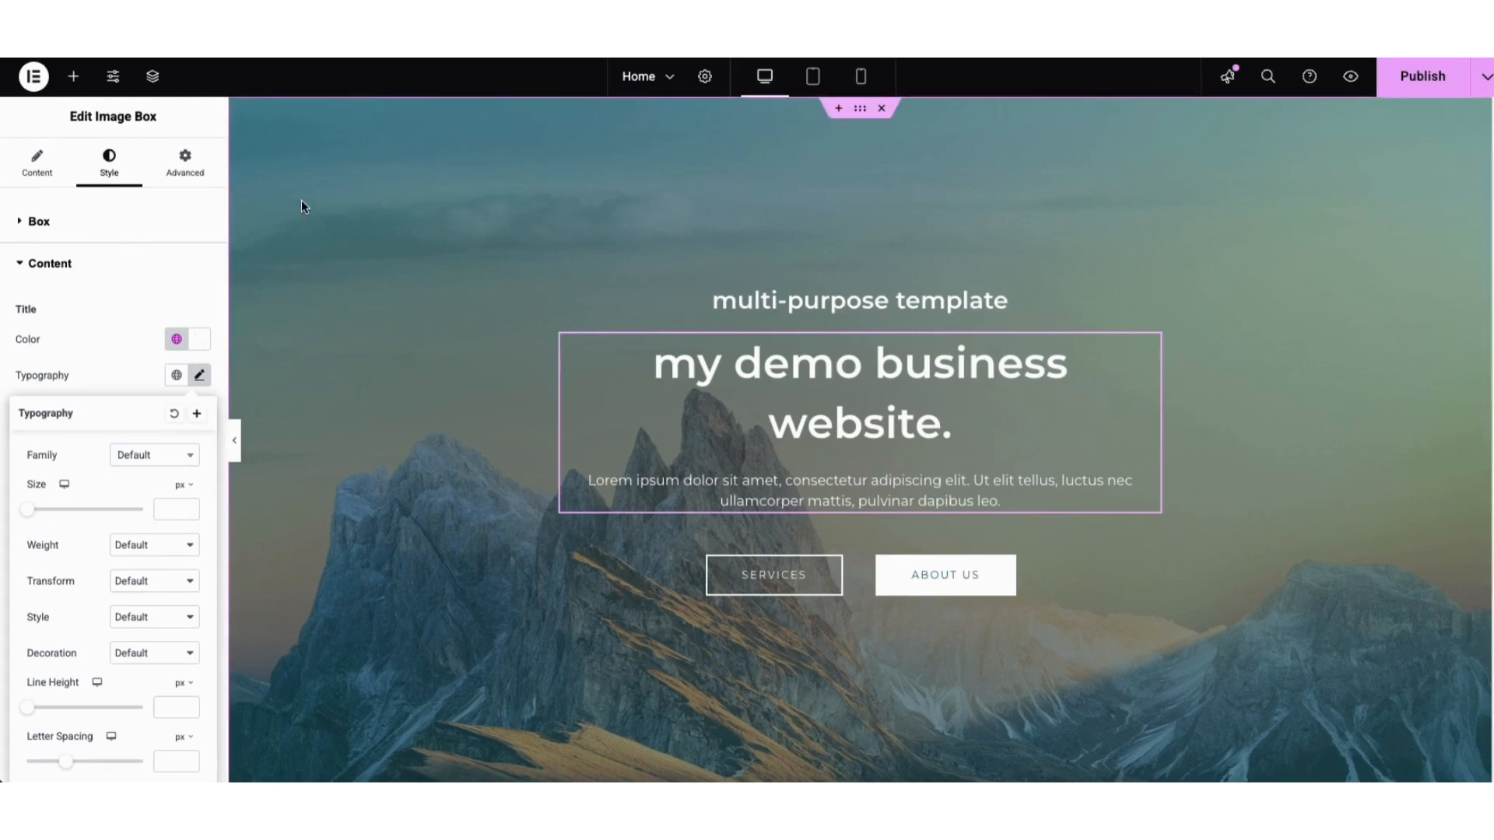
Replace the hero container's background image with the media library photo of a woman and a bearded man laughing at a table
right_click(362, 214)
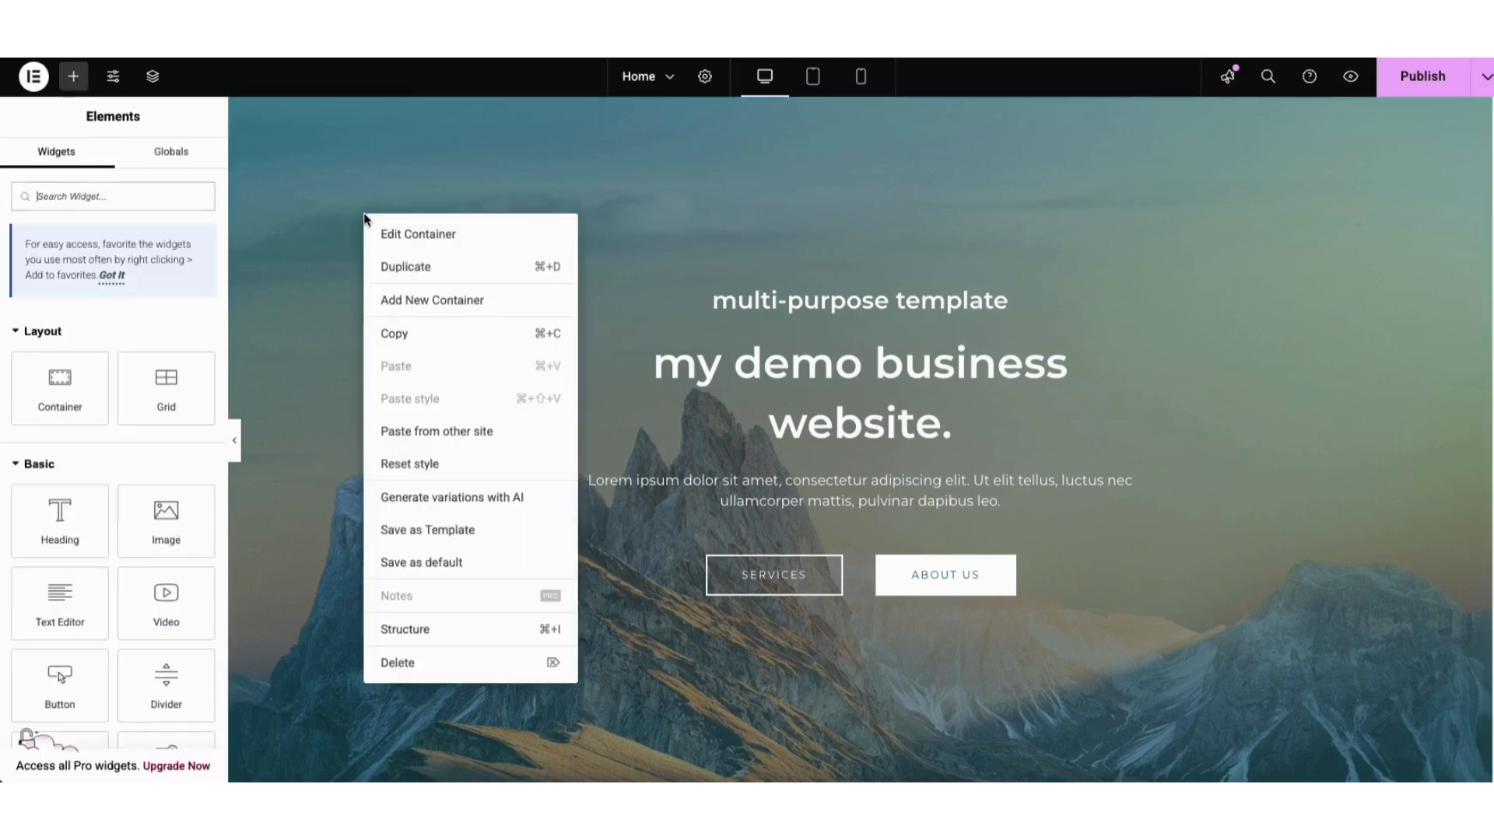
click(398, 236)
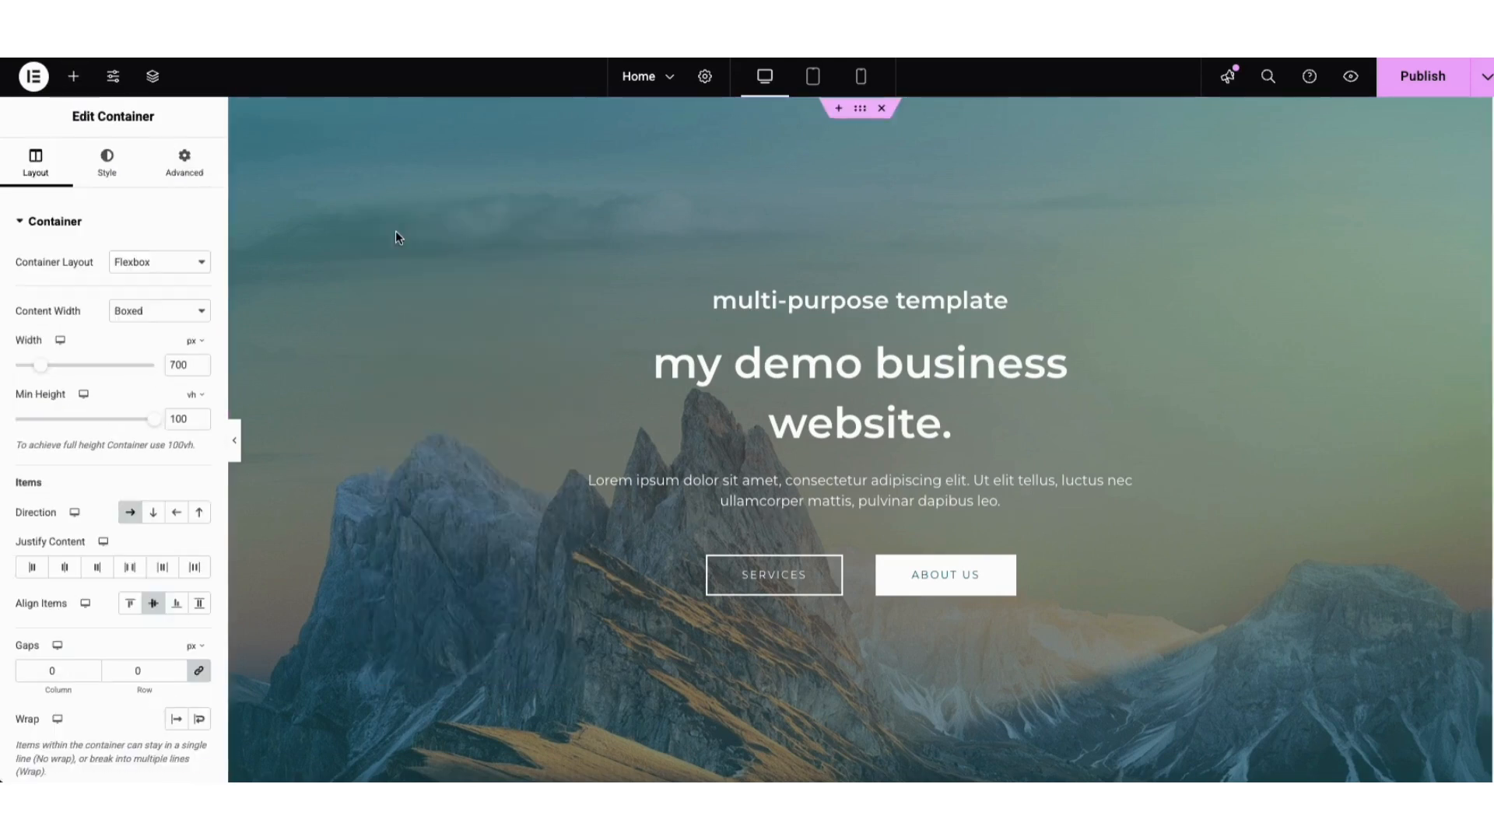
click(121, 179)
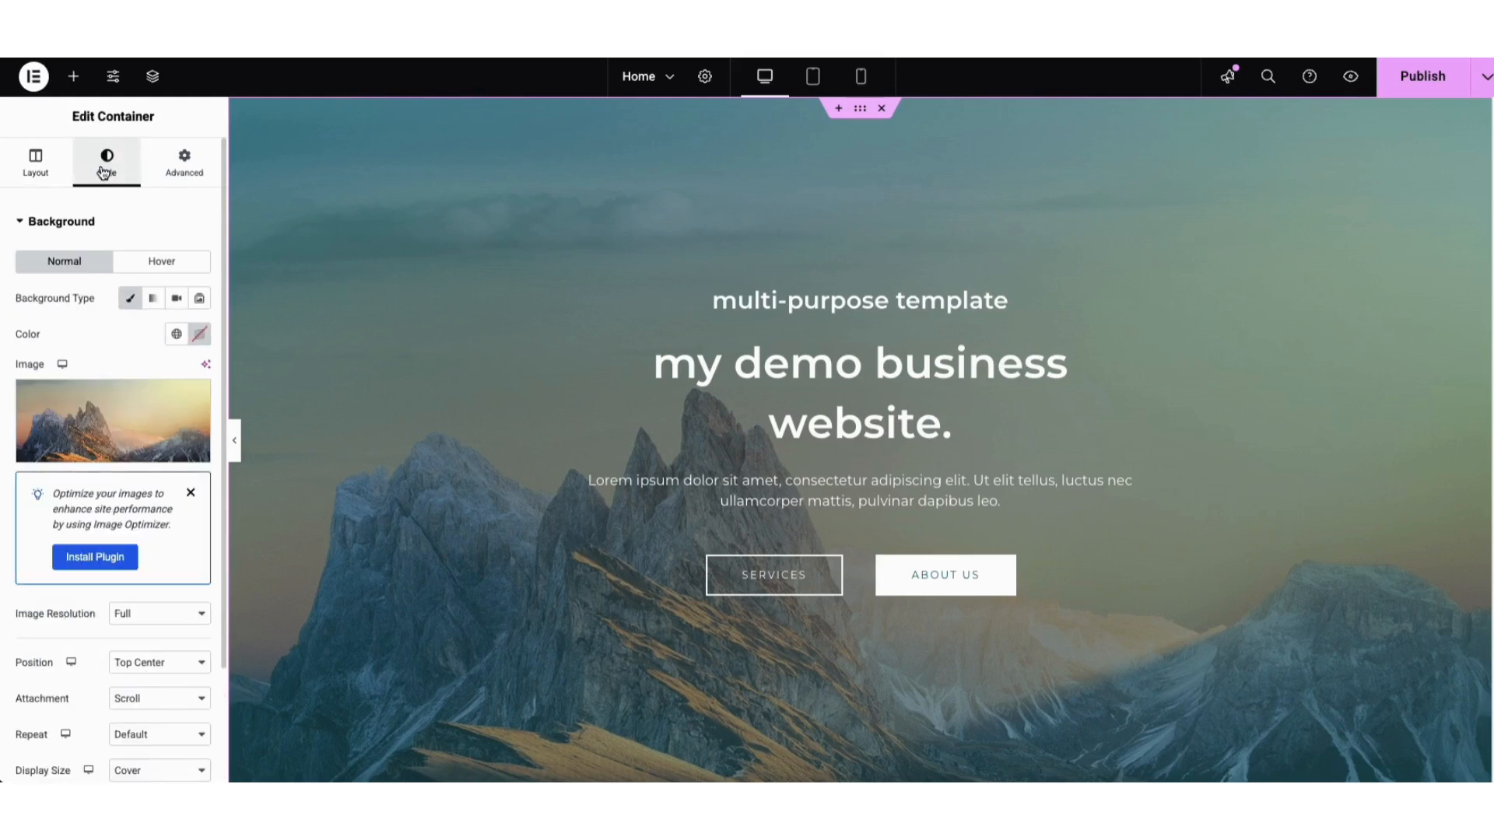
mouse_move(121, 438)
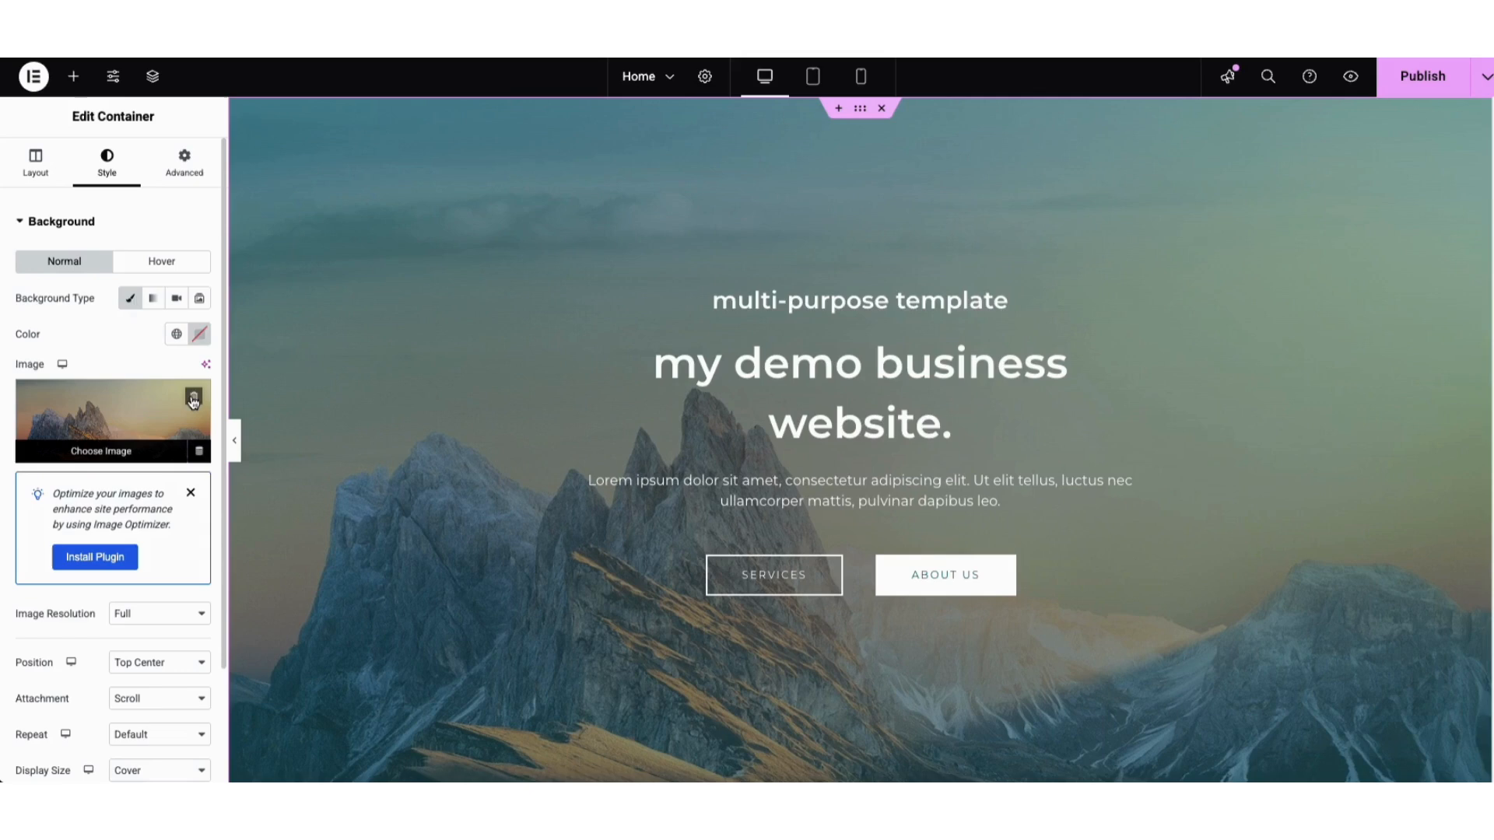
click(93, 443)
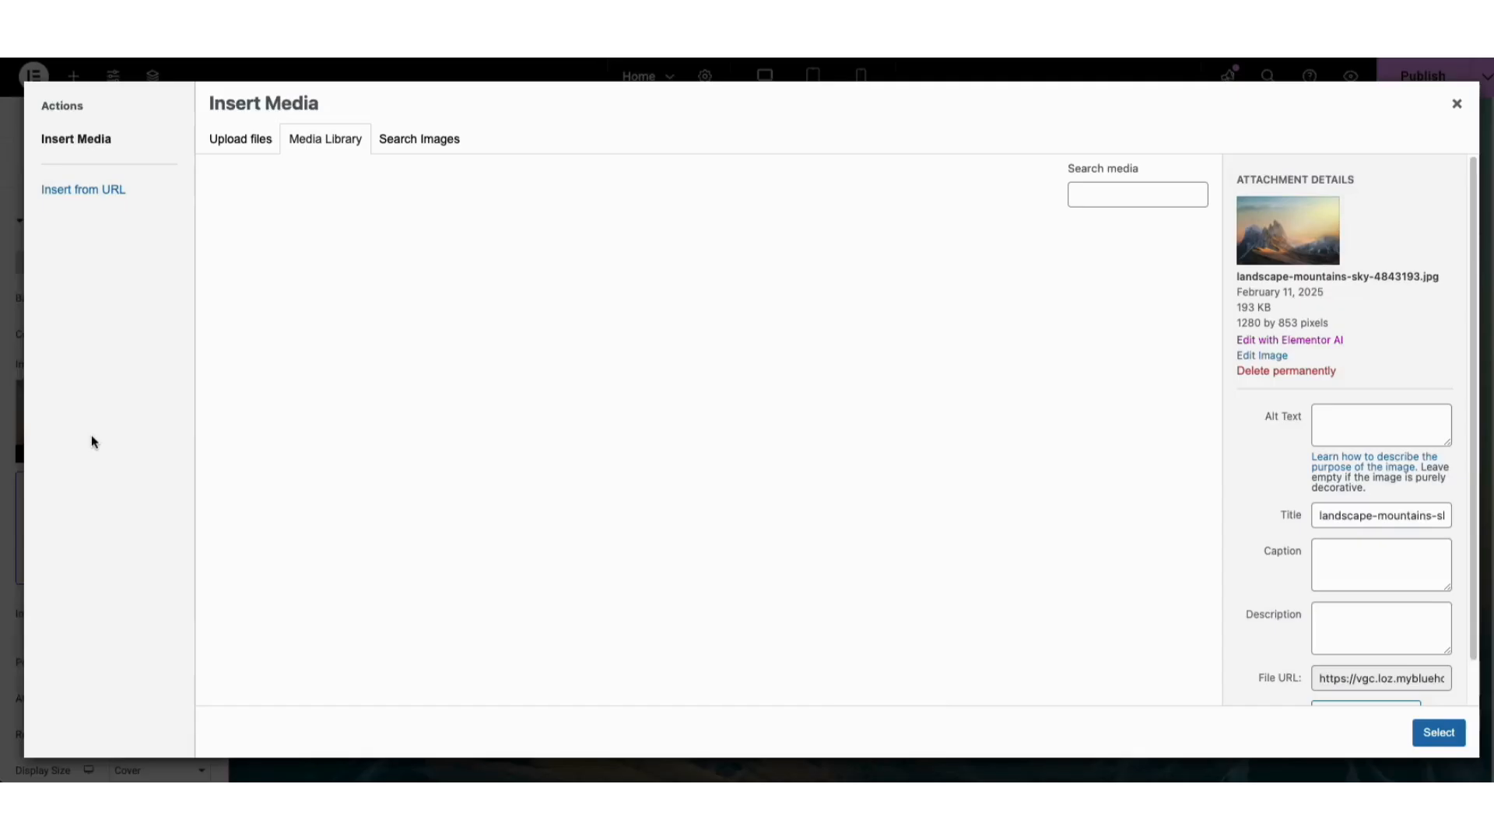
click(231, 145)
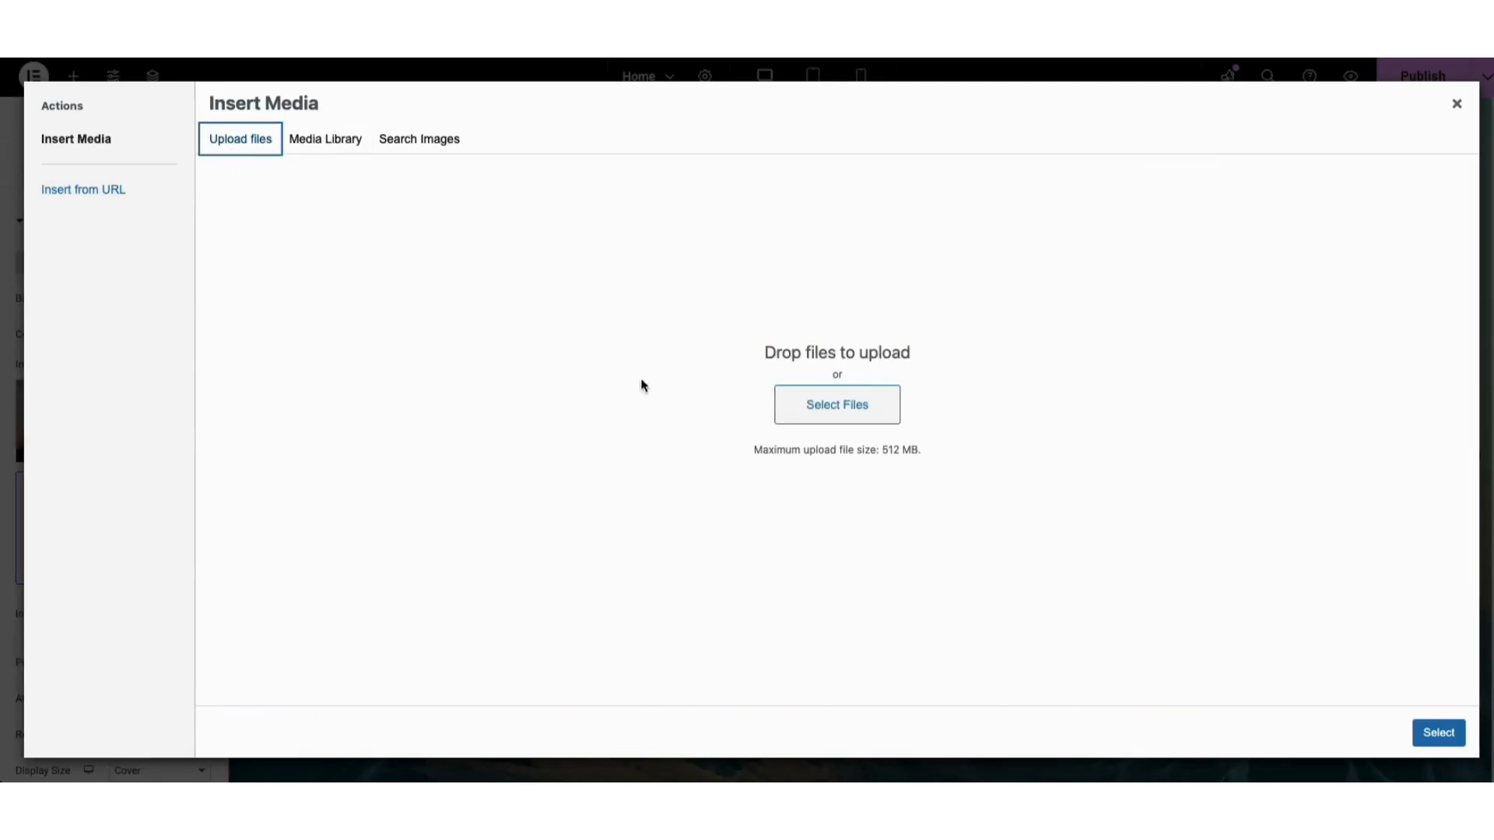
click(338, 145)
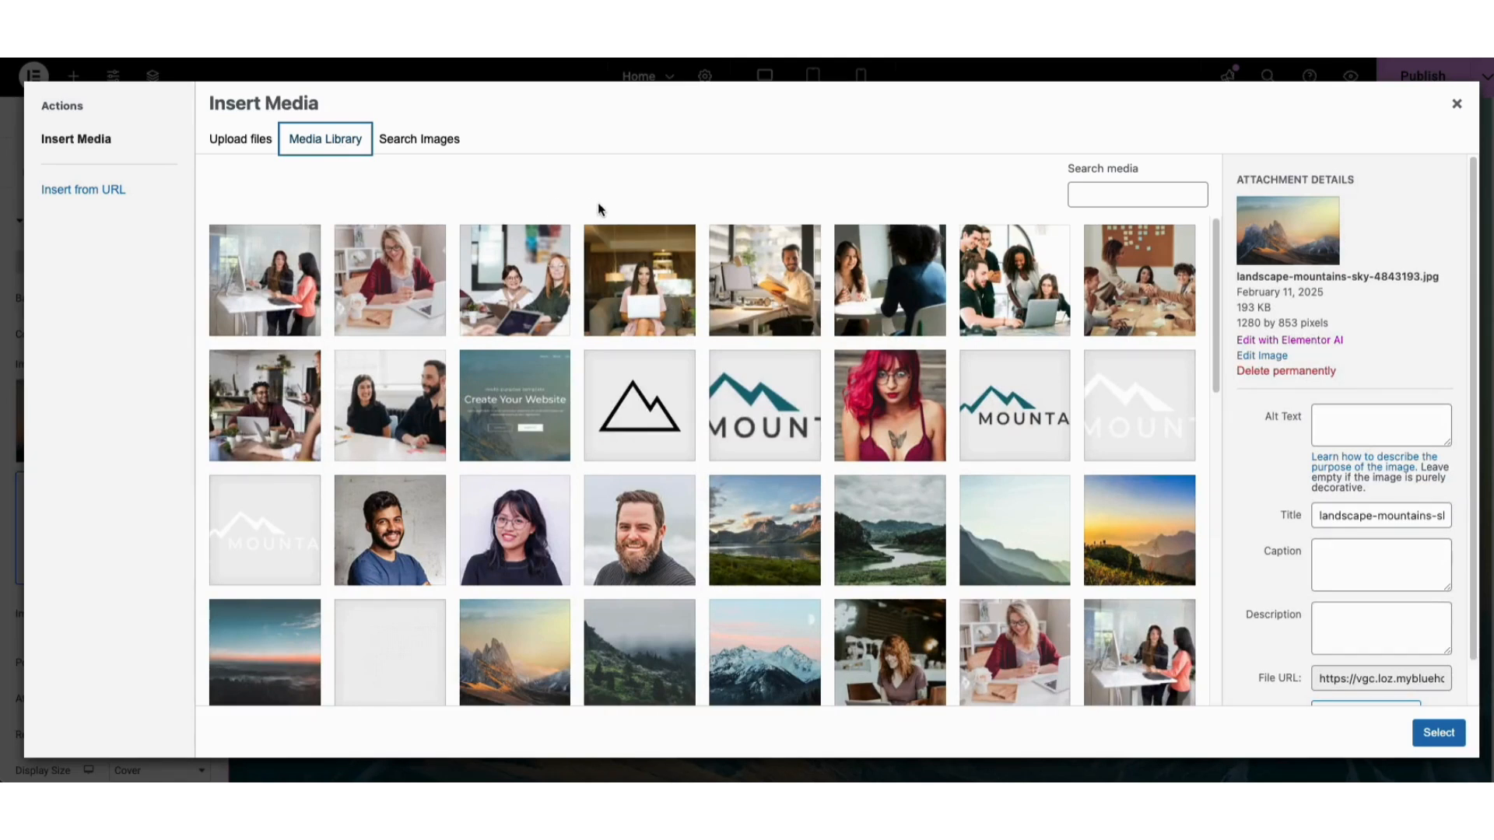
click(399, 403)
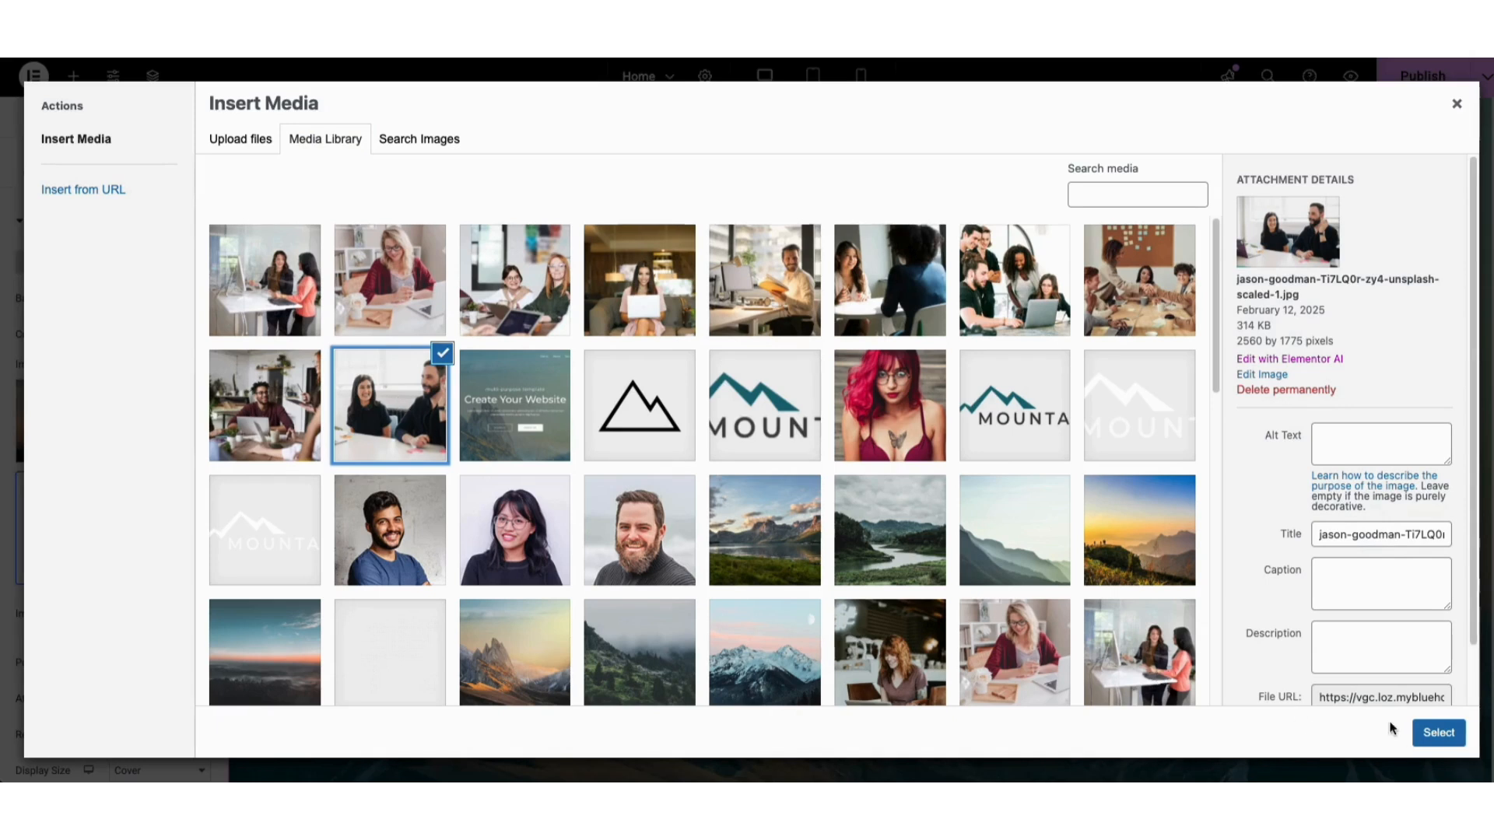
click(1438, 735)
click(1438, 734)
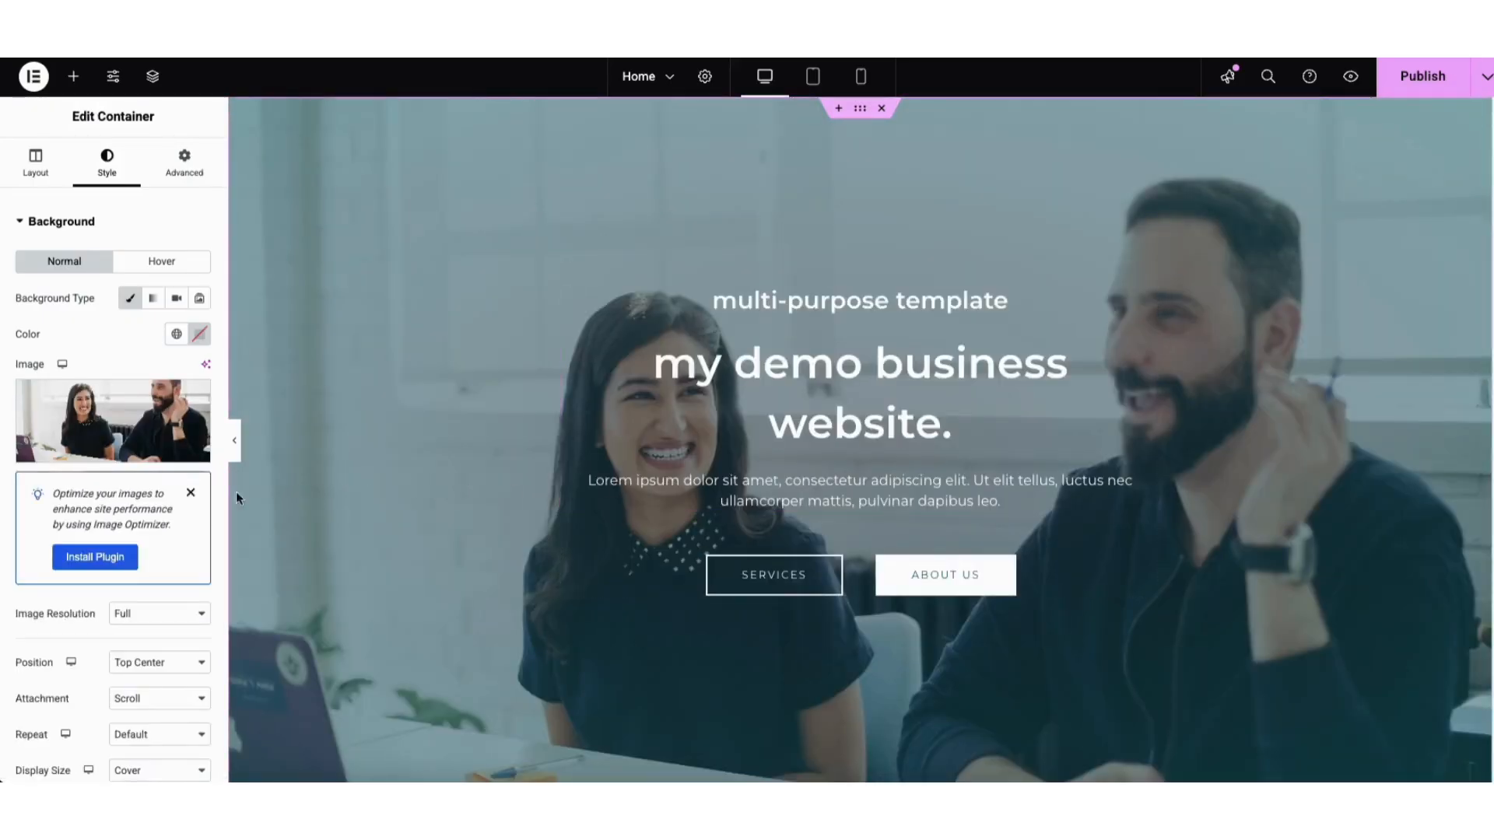
Set the hero container's background overlay to first color #113042 and opacity 0.56
scroll(224, 506, down, 1)
scroll(224, 507, down, 3)
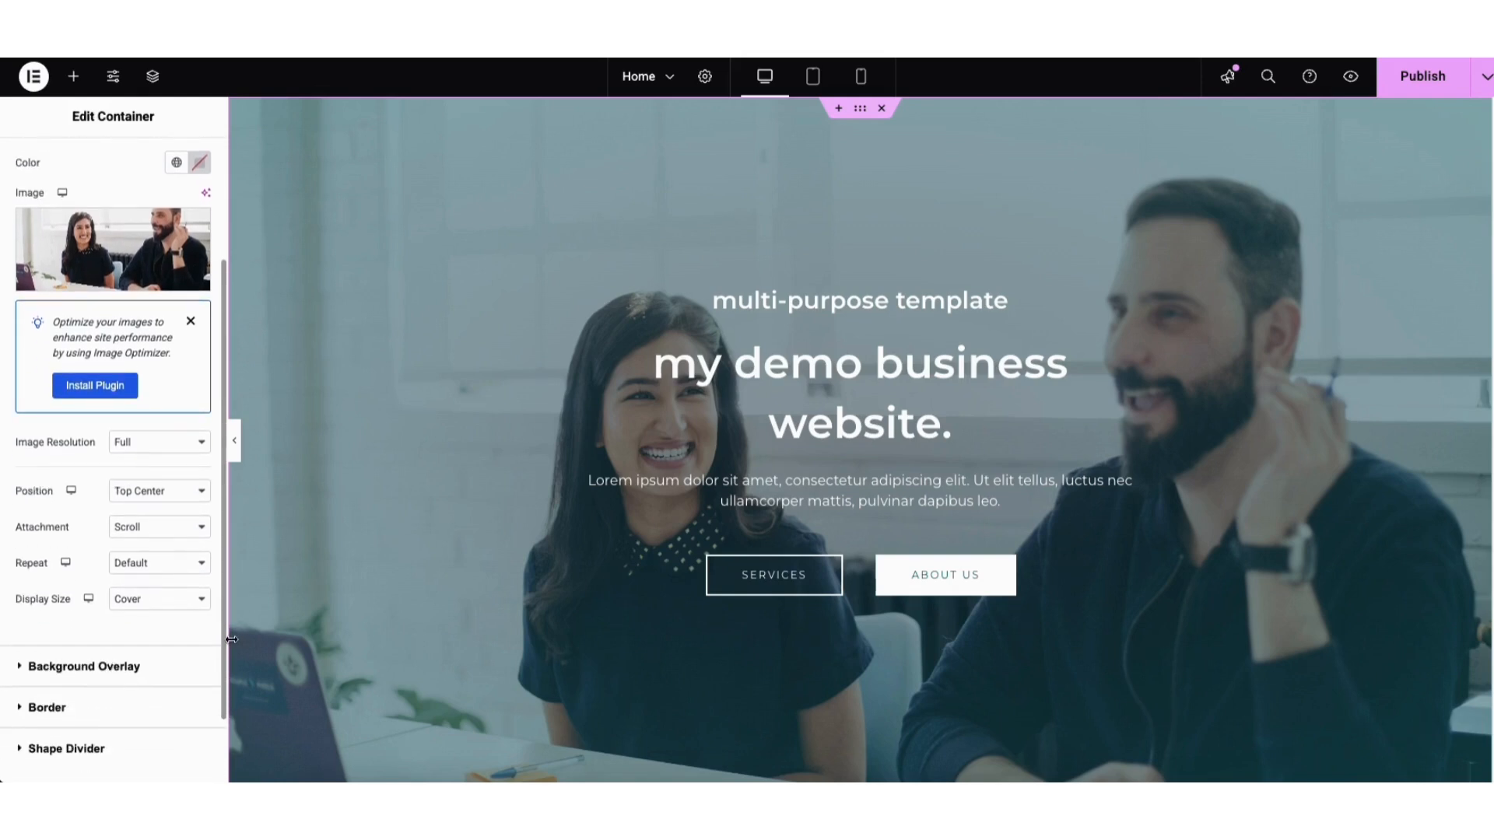
click(116, 654)
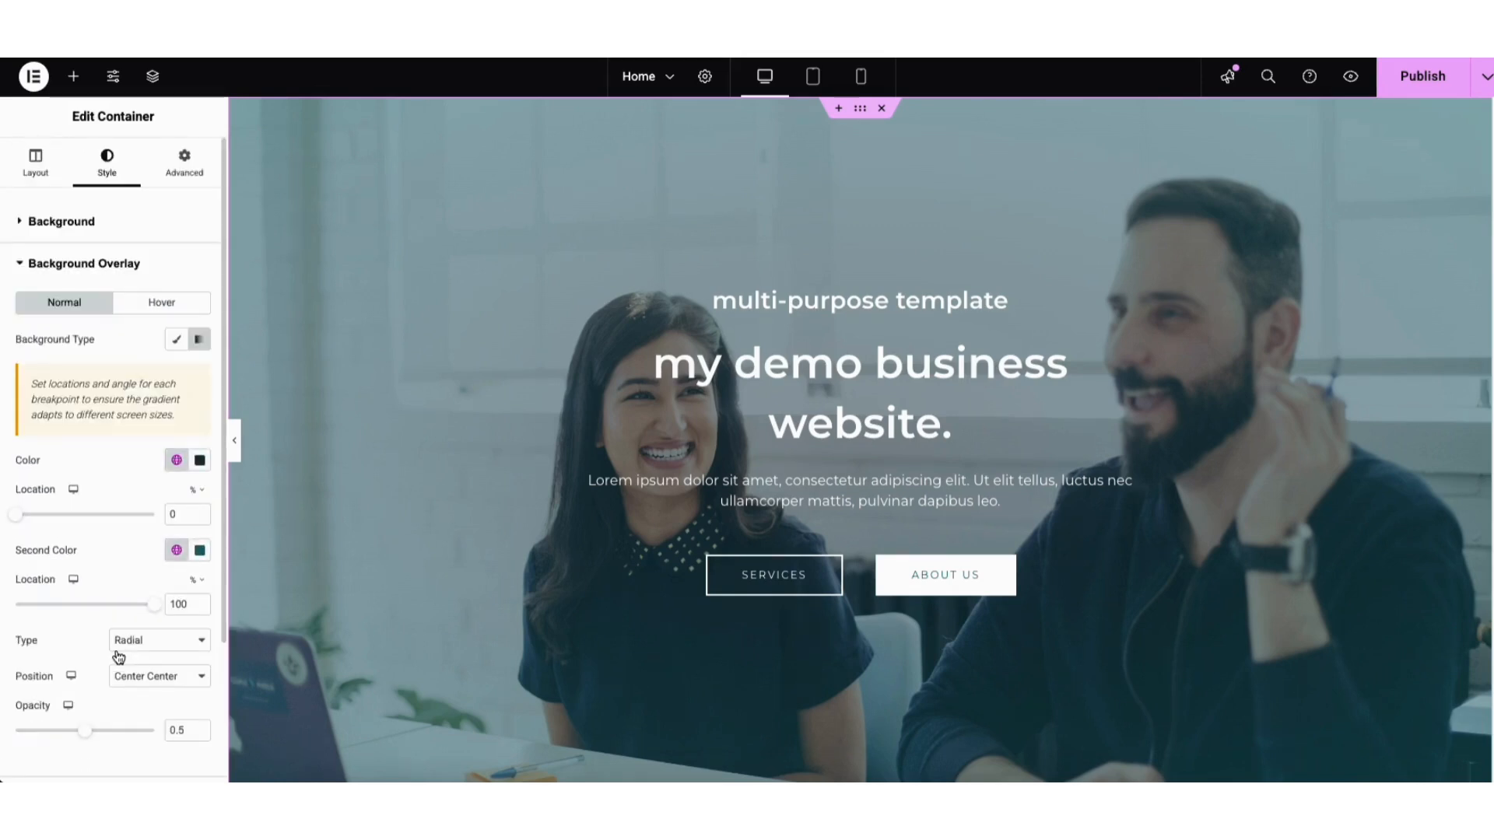
click(200, 461)
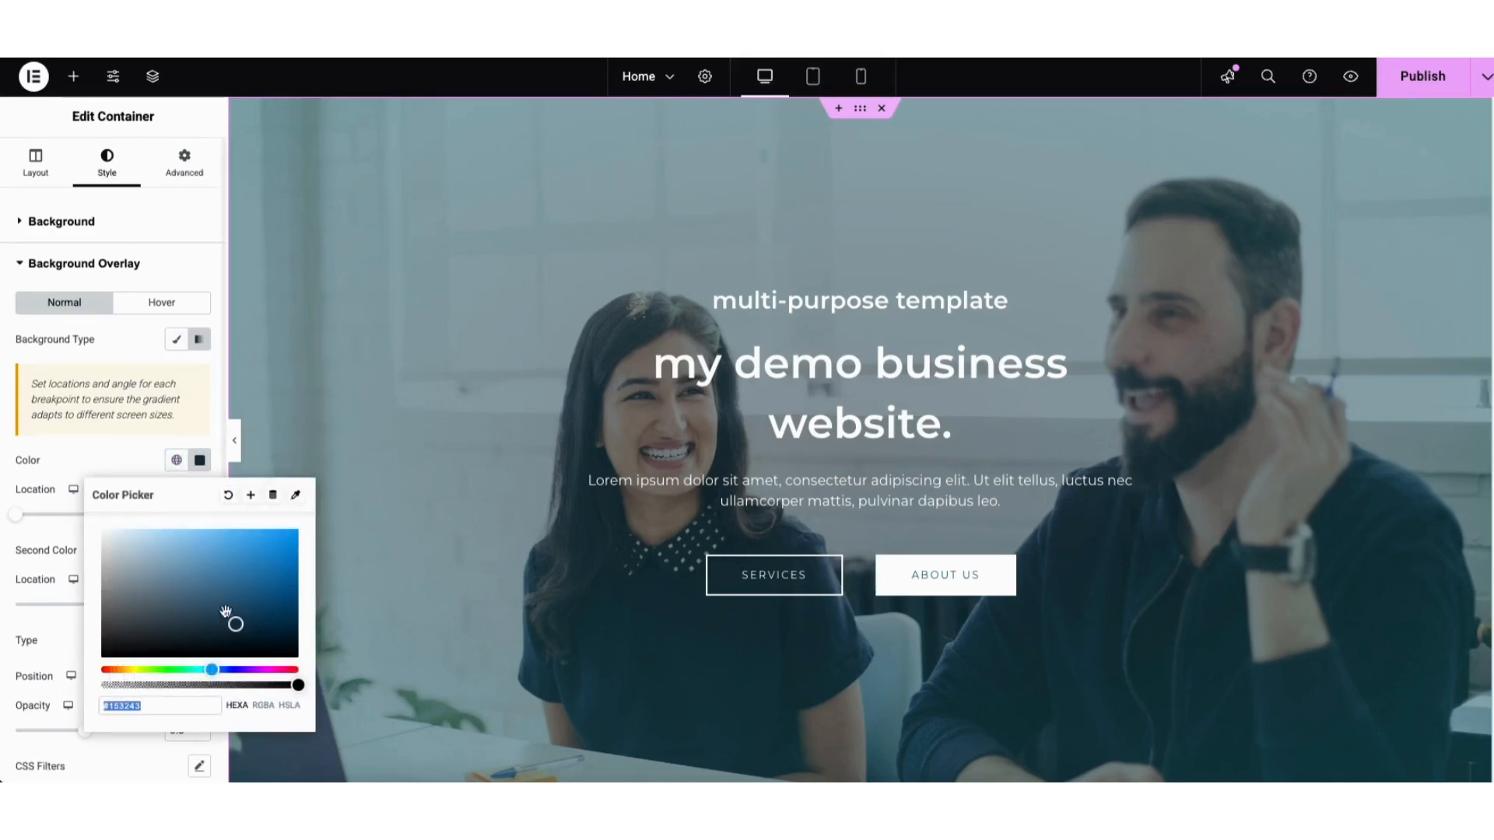
mouse_move(234, 623)
mouse_down()
mouse_move(275, 549)
mouse_move(246, 624)
mouse_up()
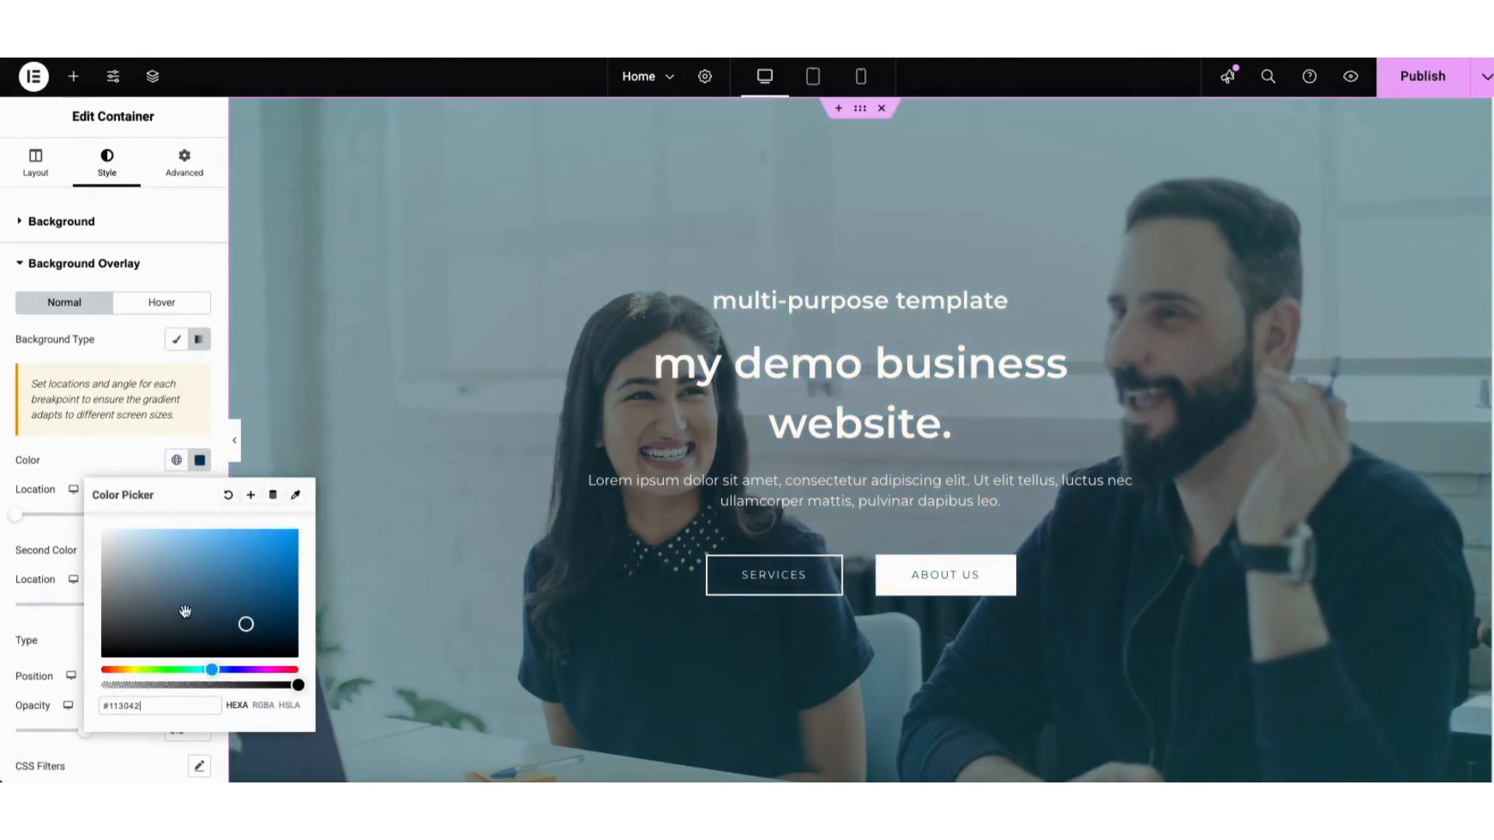
click(66, 640)
mouse_move(84, 732)
mouse_down()
mouse_move(52, 737)
mouse_move(143, 737)
mouse_move(95, 743)
mouse_up()
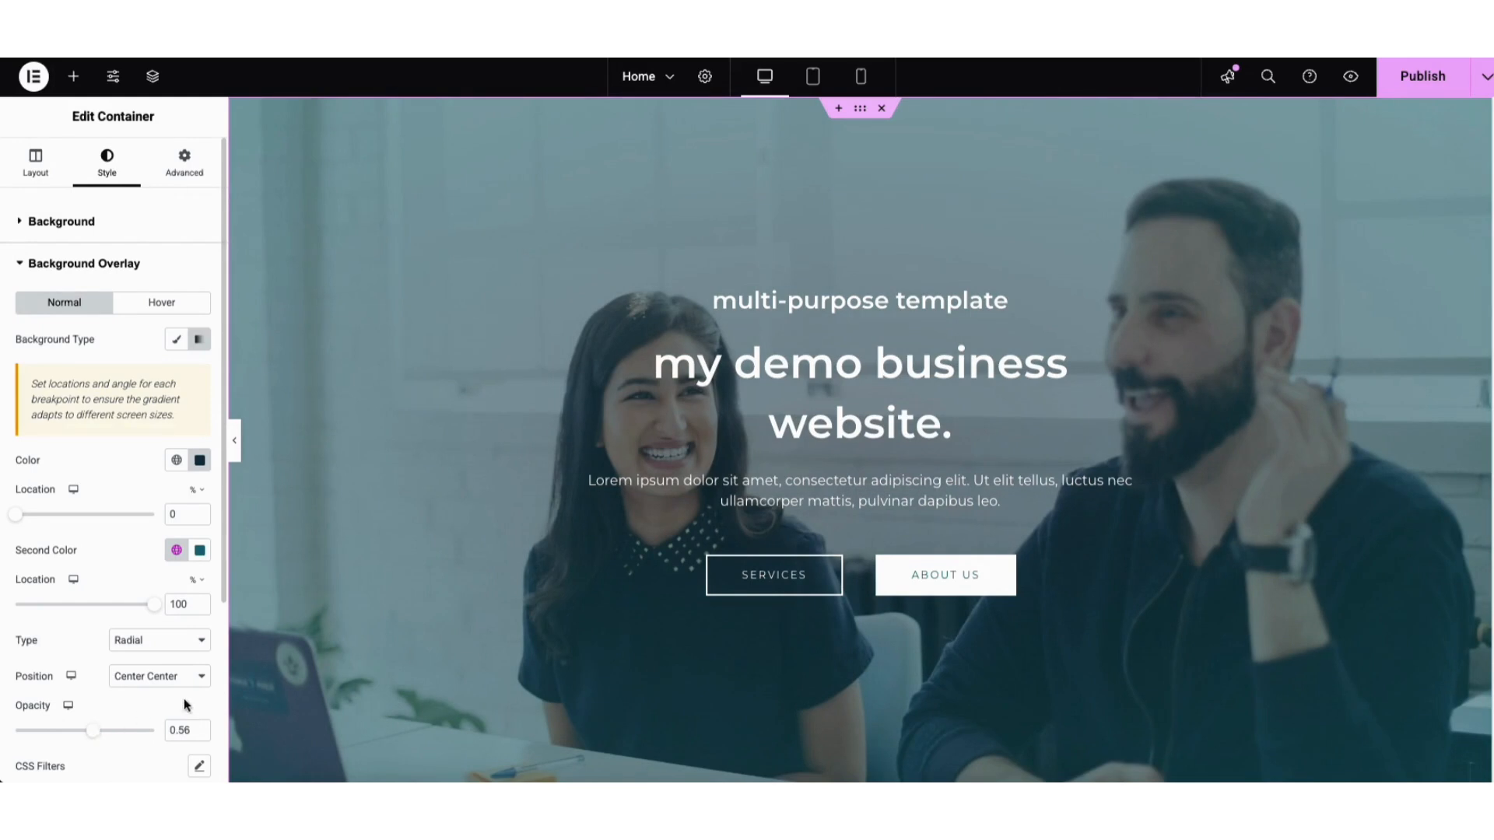
Look over the Services button's text, link options and icon choices, and its normal and hover style settings, without changing anything
click(743, 584)
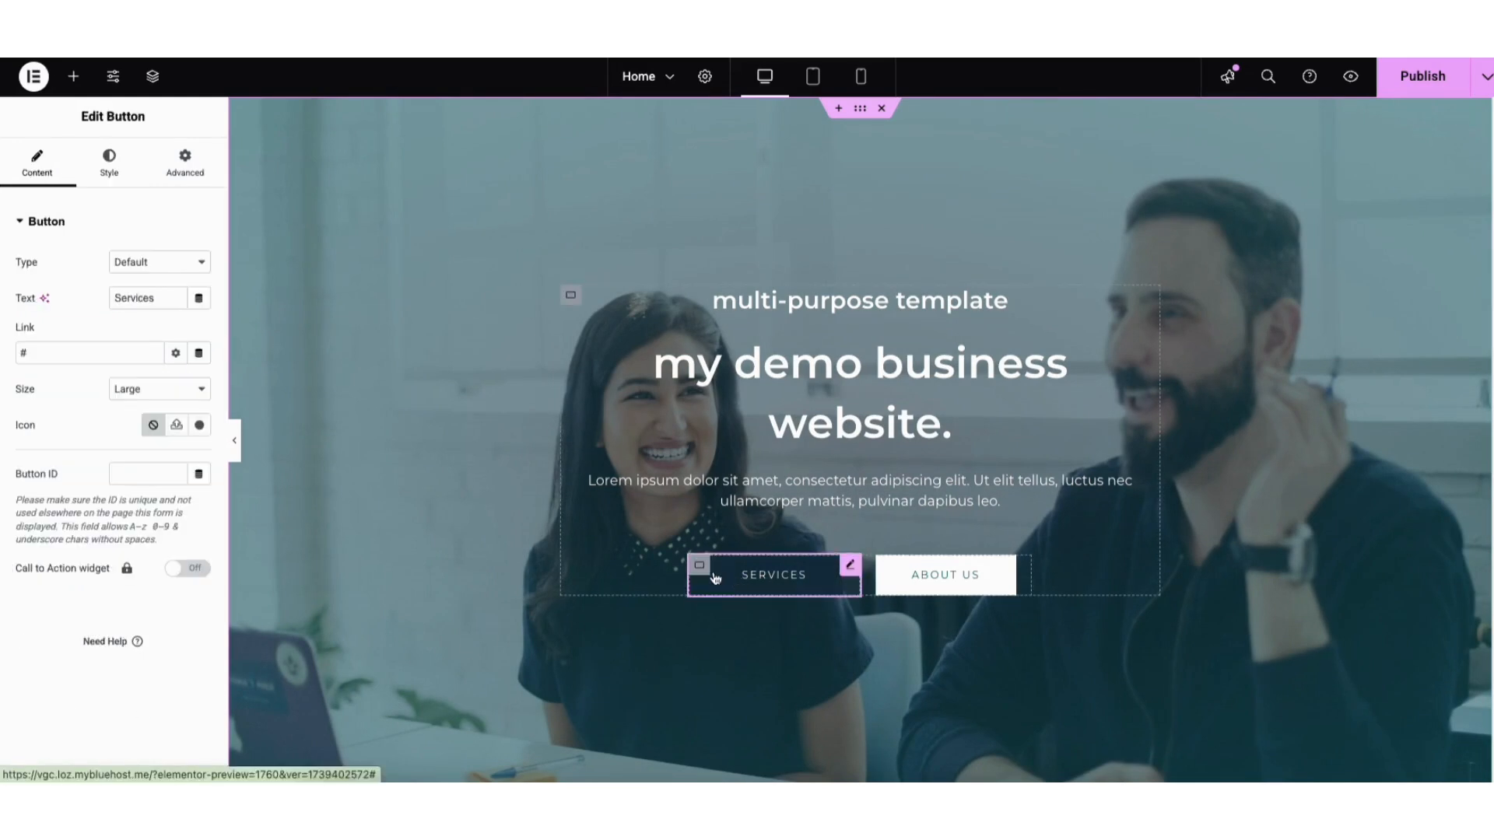
drag(113, 298, 156, 297)
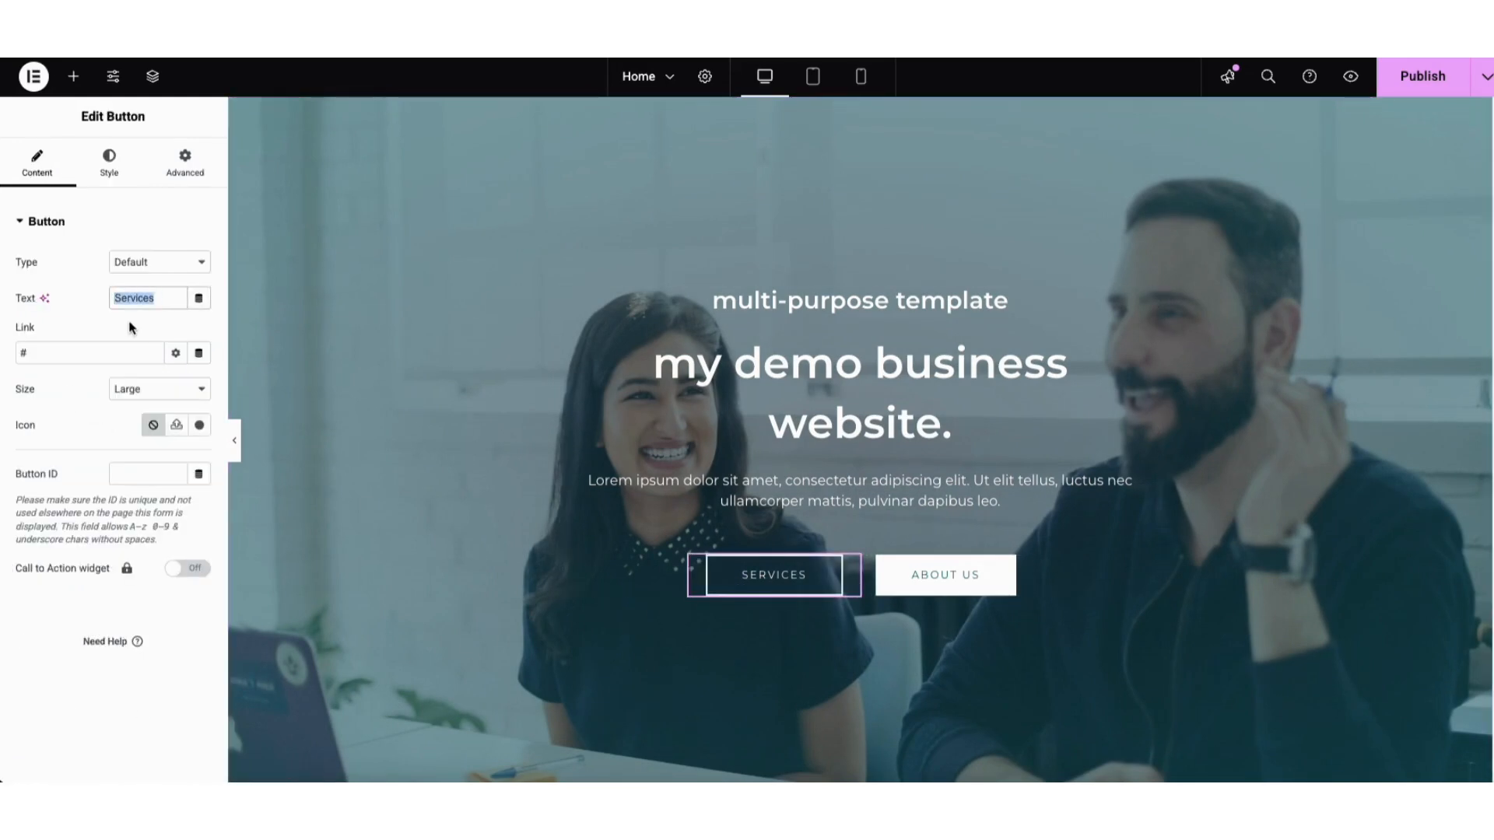
click(50, 351)
click(175, 354)
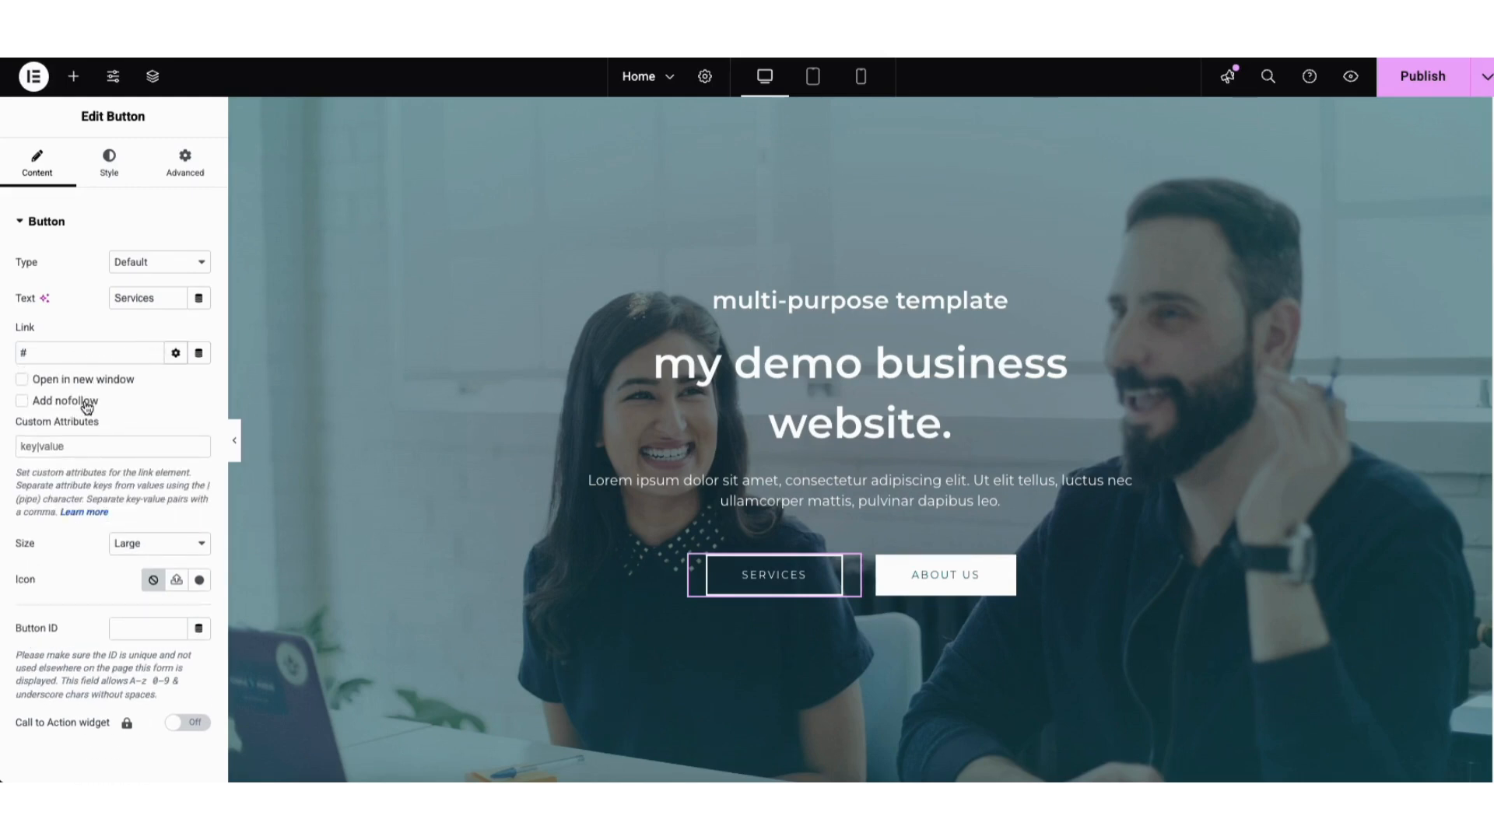
click(176, 354)
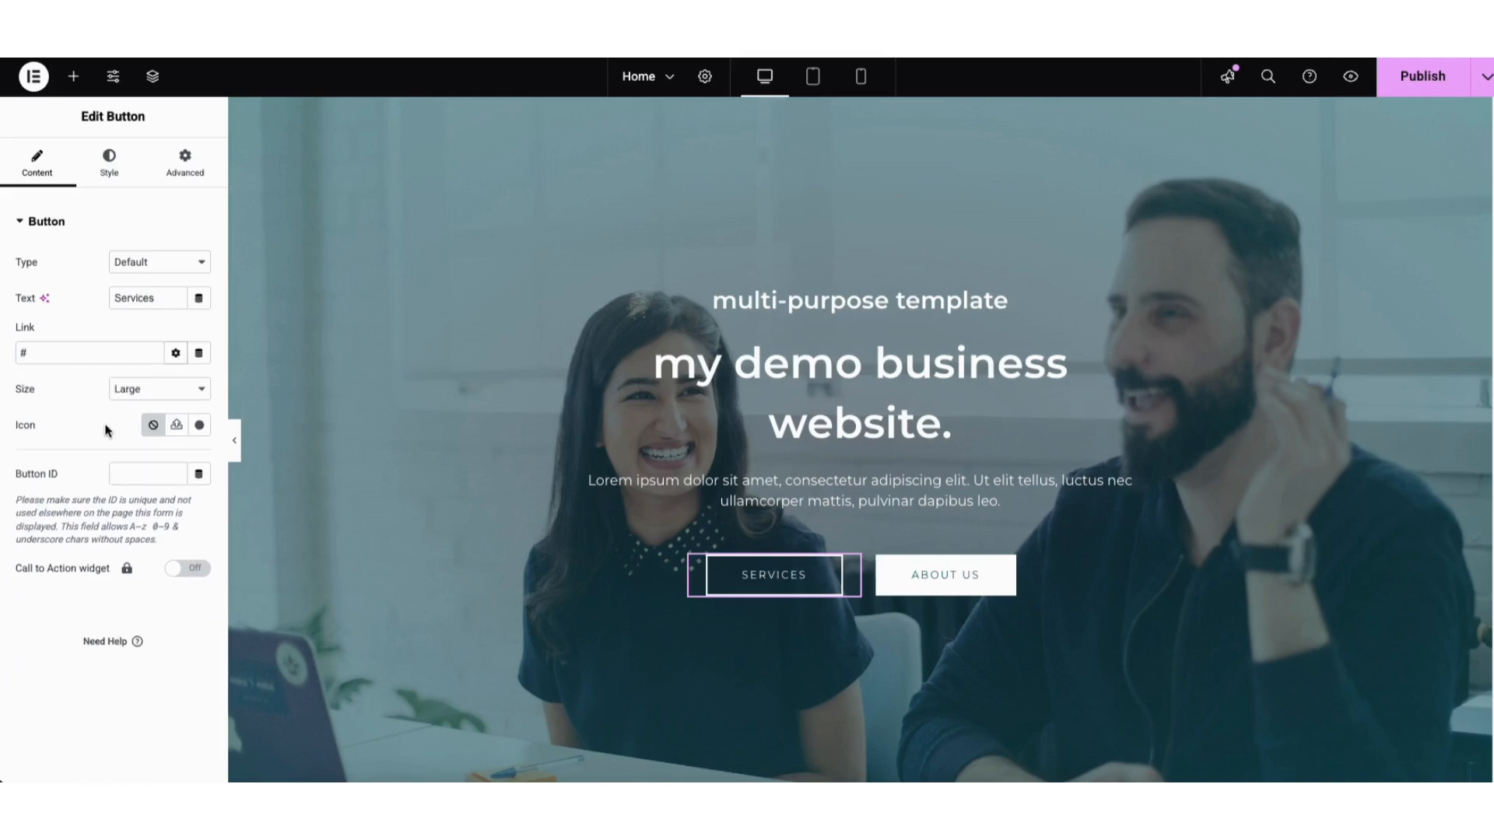
click(199, 425)
drag(1205, 207, 1207, 220)
click(1248, 98)
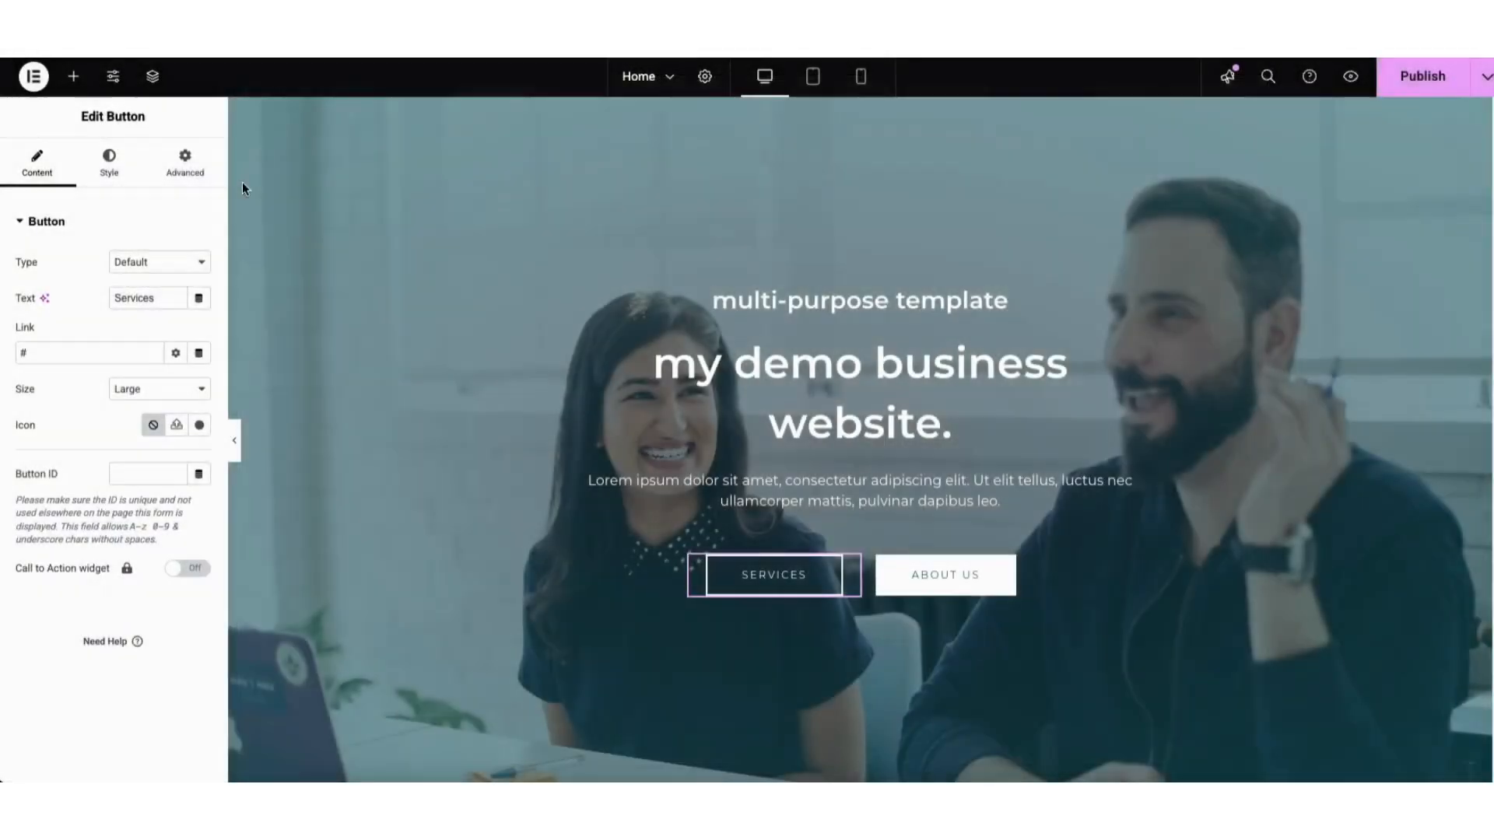
click(109, 161)
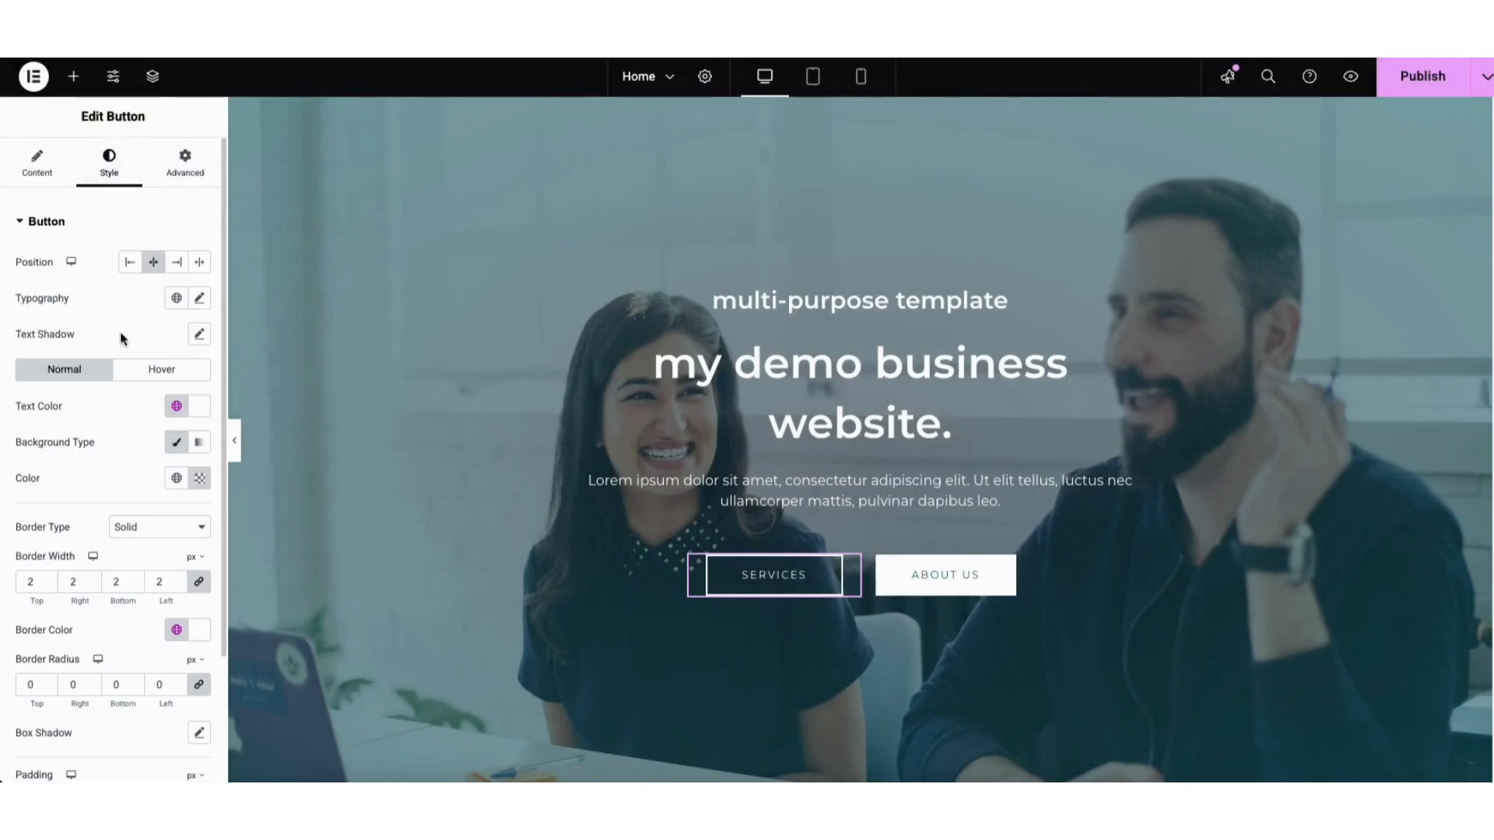
click(125, 375)
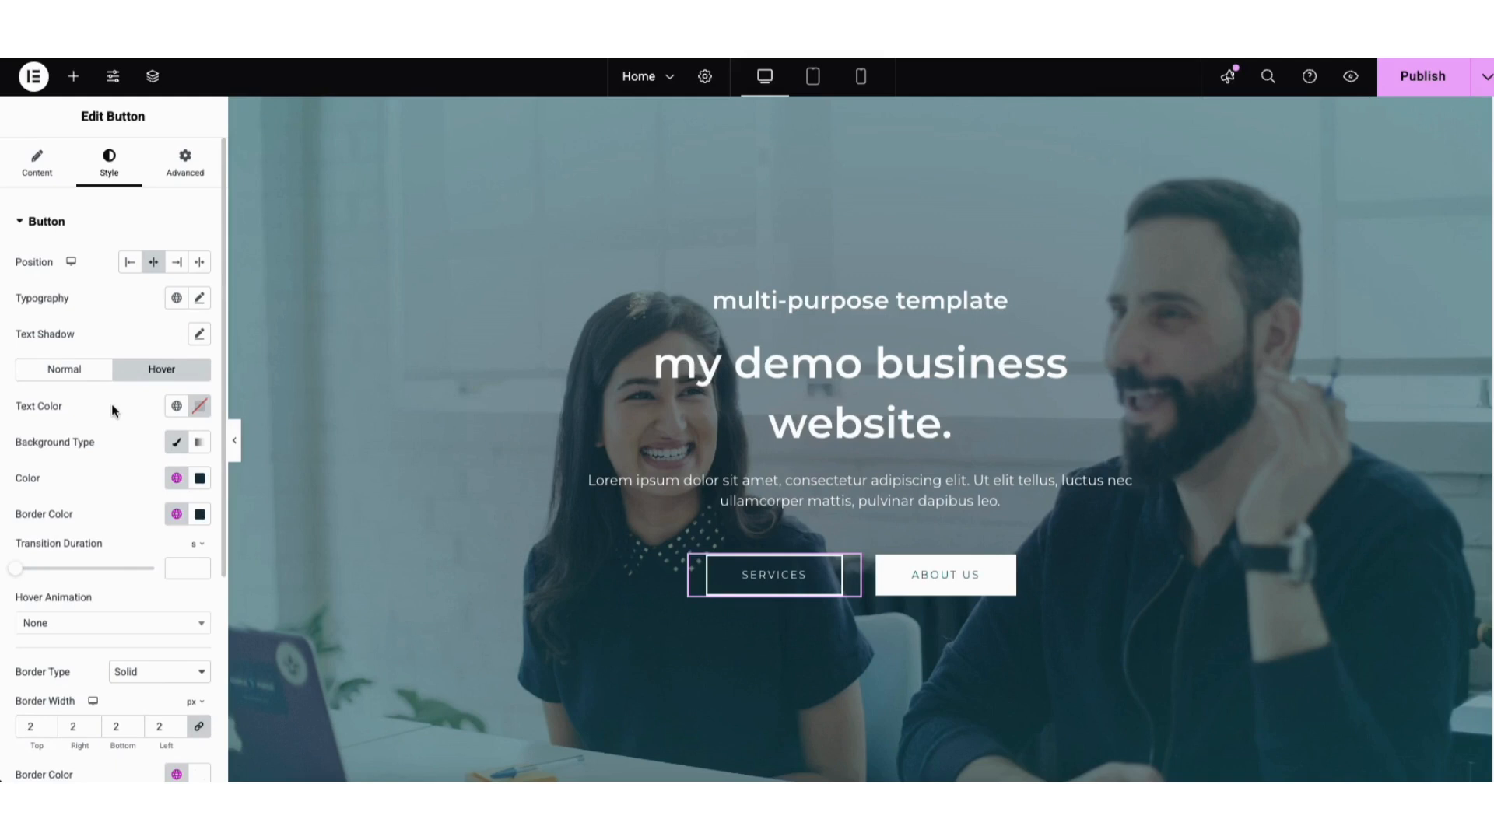
Delete the About Us button and move the Services button directly beneath the hero's description text
right_click(911, 578)
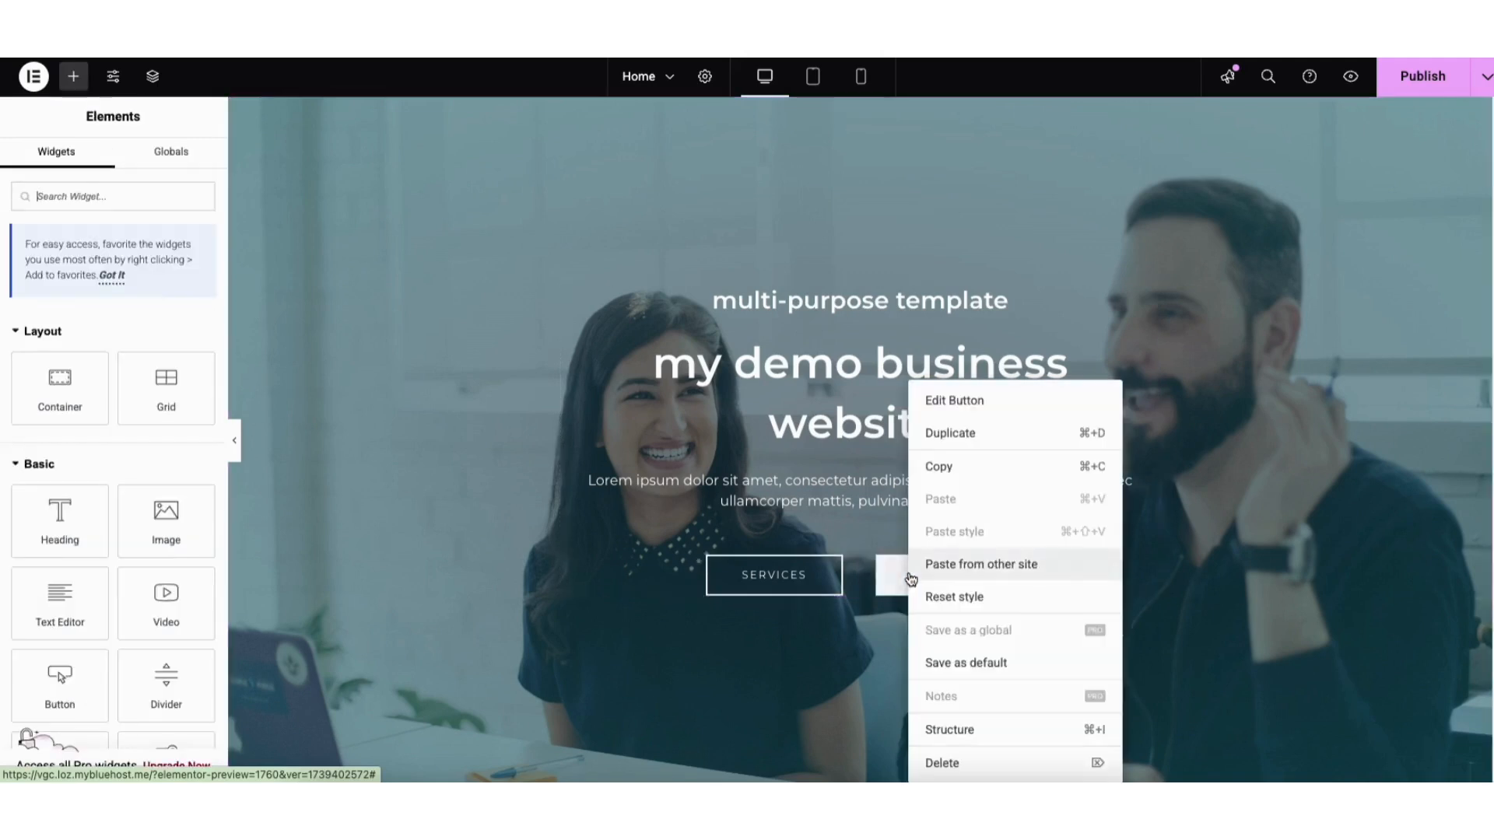
click(951, 763)
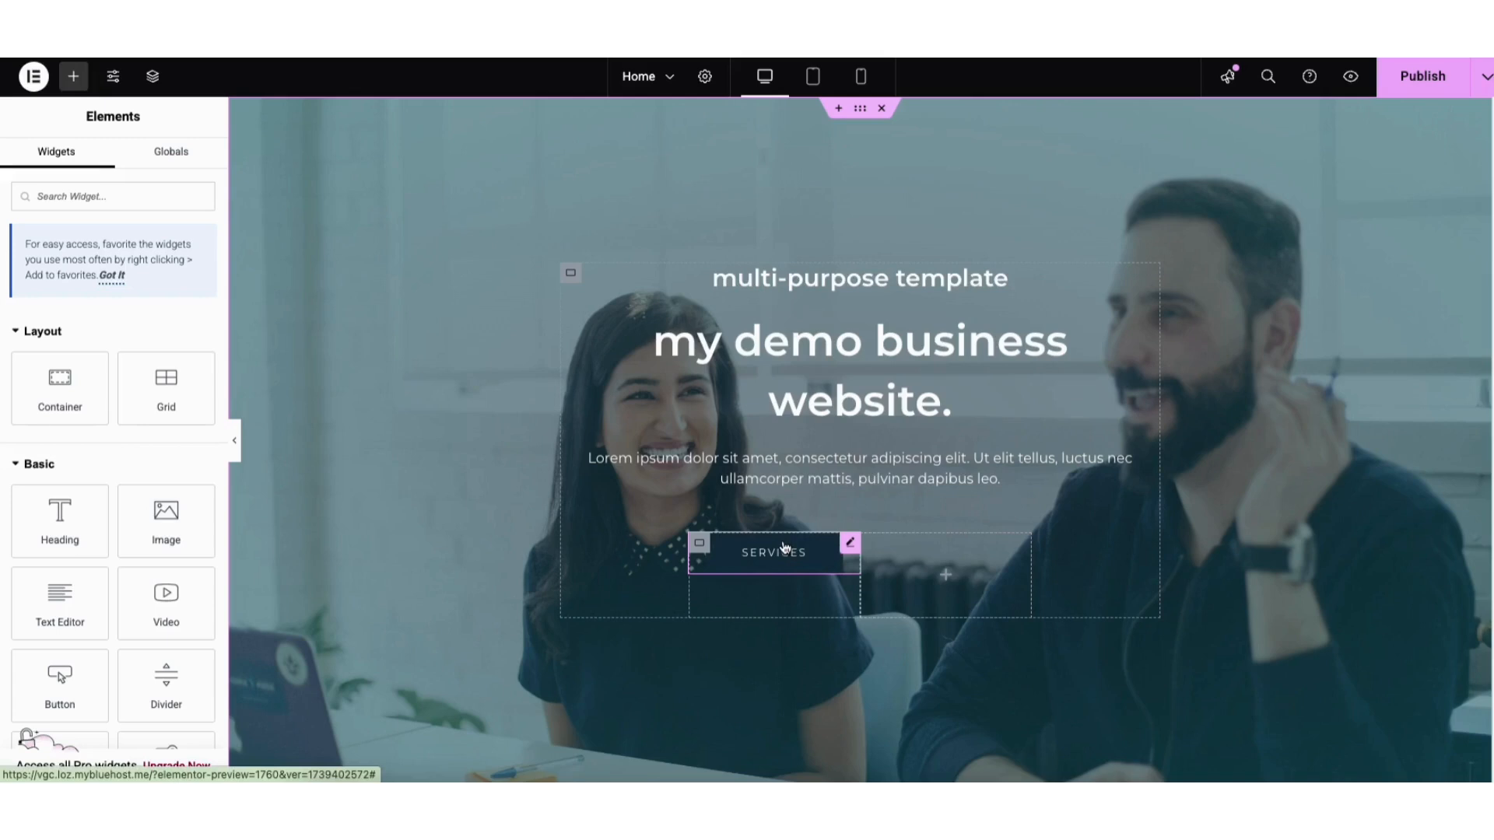
drag(784, 547, 857, 486)
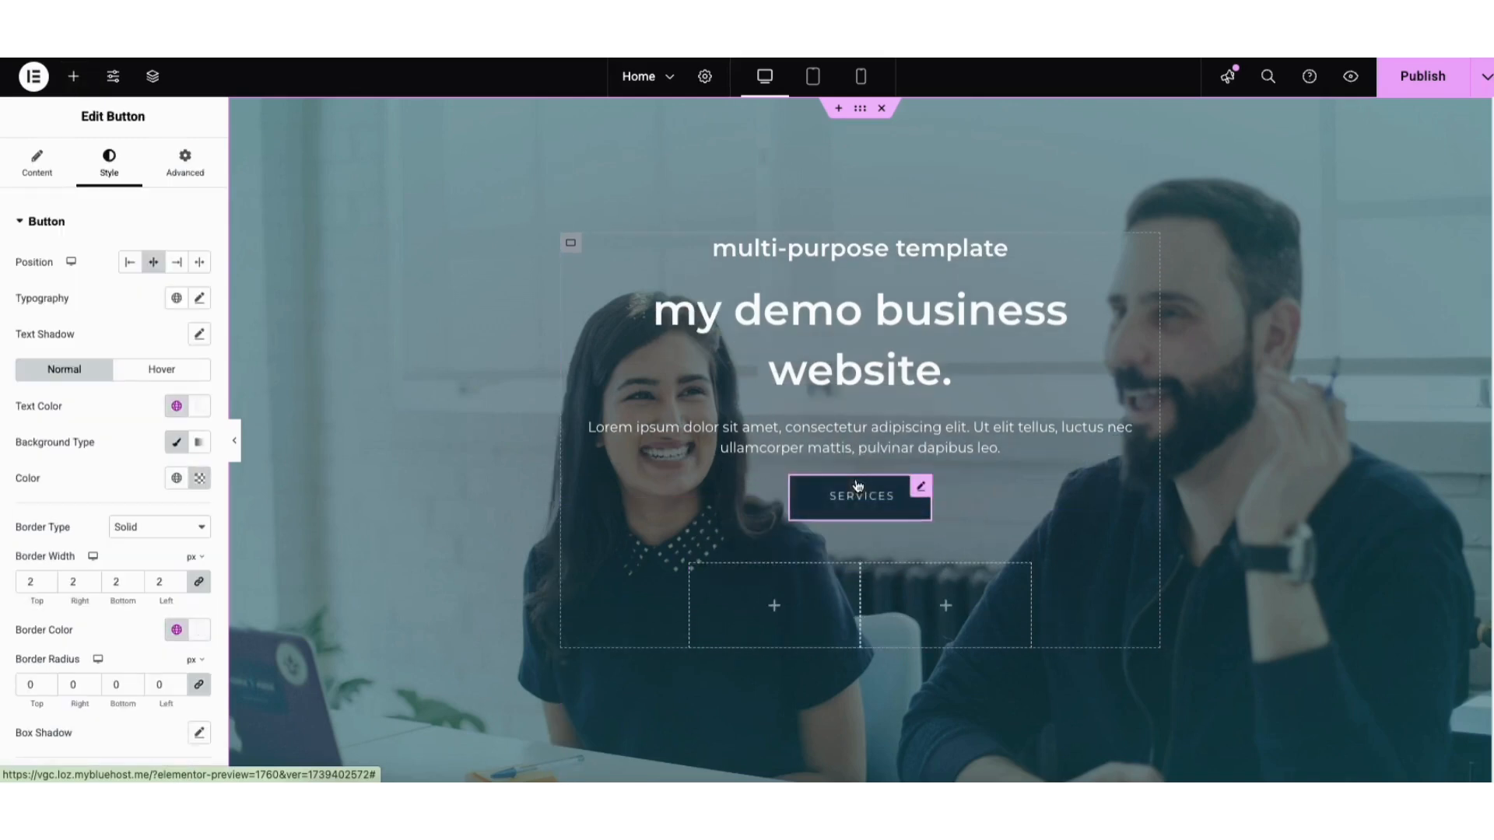
Delete the empty containers left below the Services button in the hero section
right_click(782, 587)
click(814, 763)
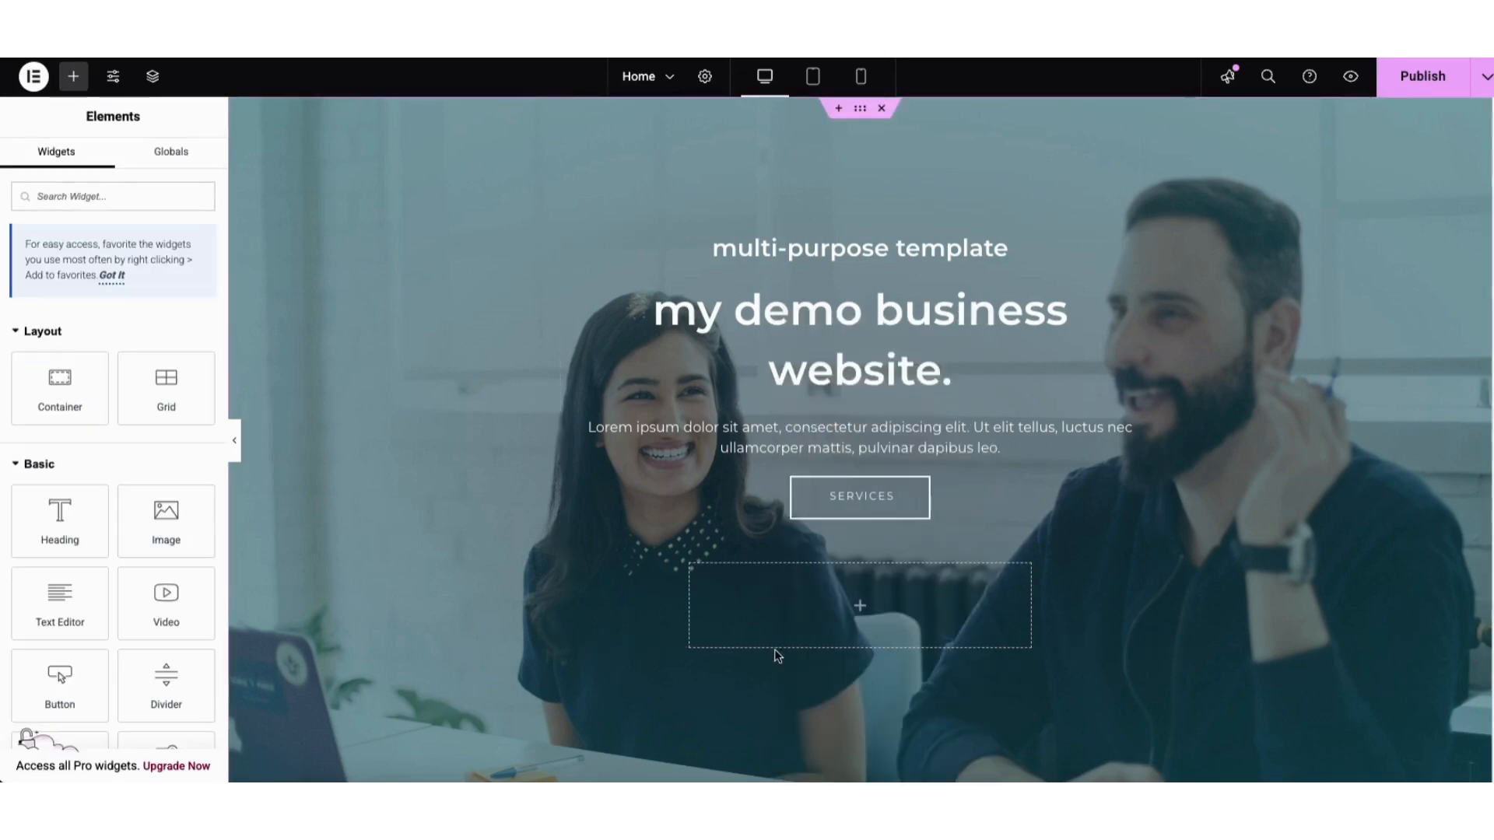
right_click(783, 603)
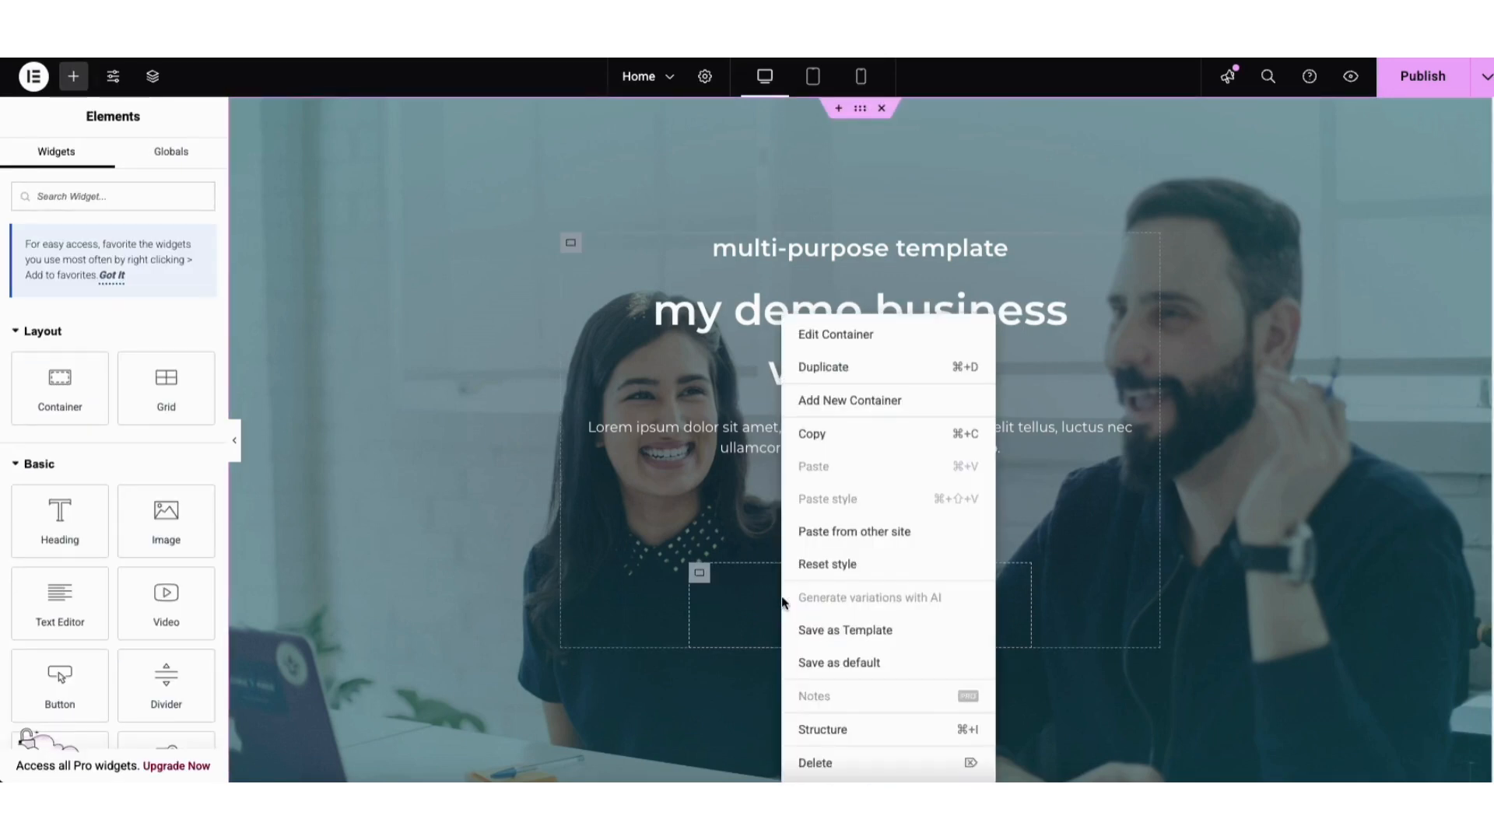
click(814, 763)
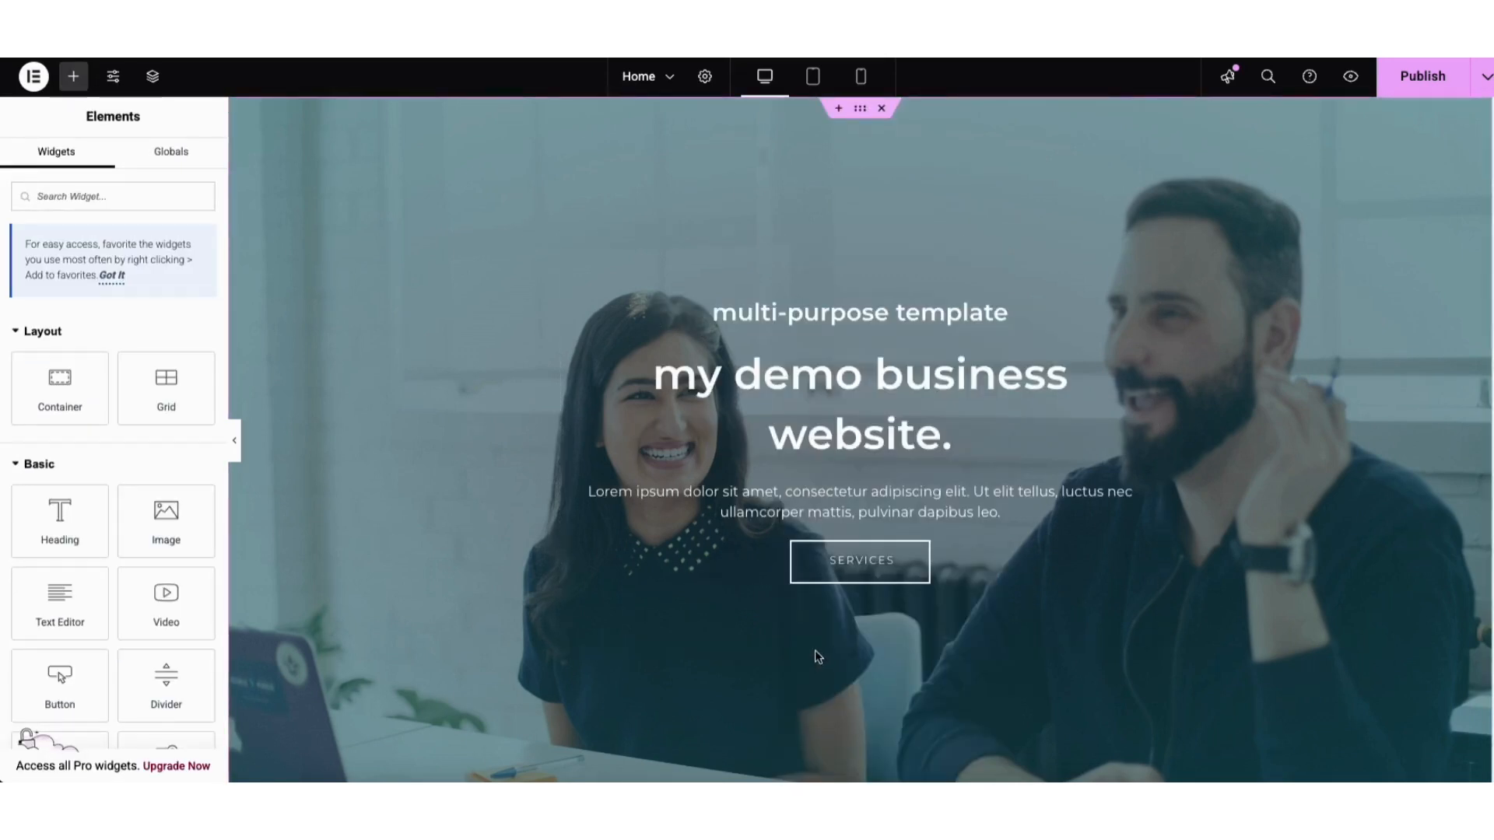
Try moving the paragraph about writing benefits down near the Our History button, and undo the move
scroll(1471, 270, down, 15)
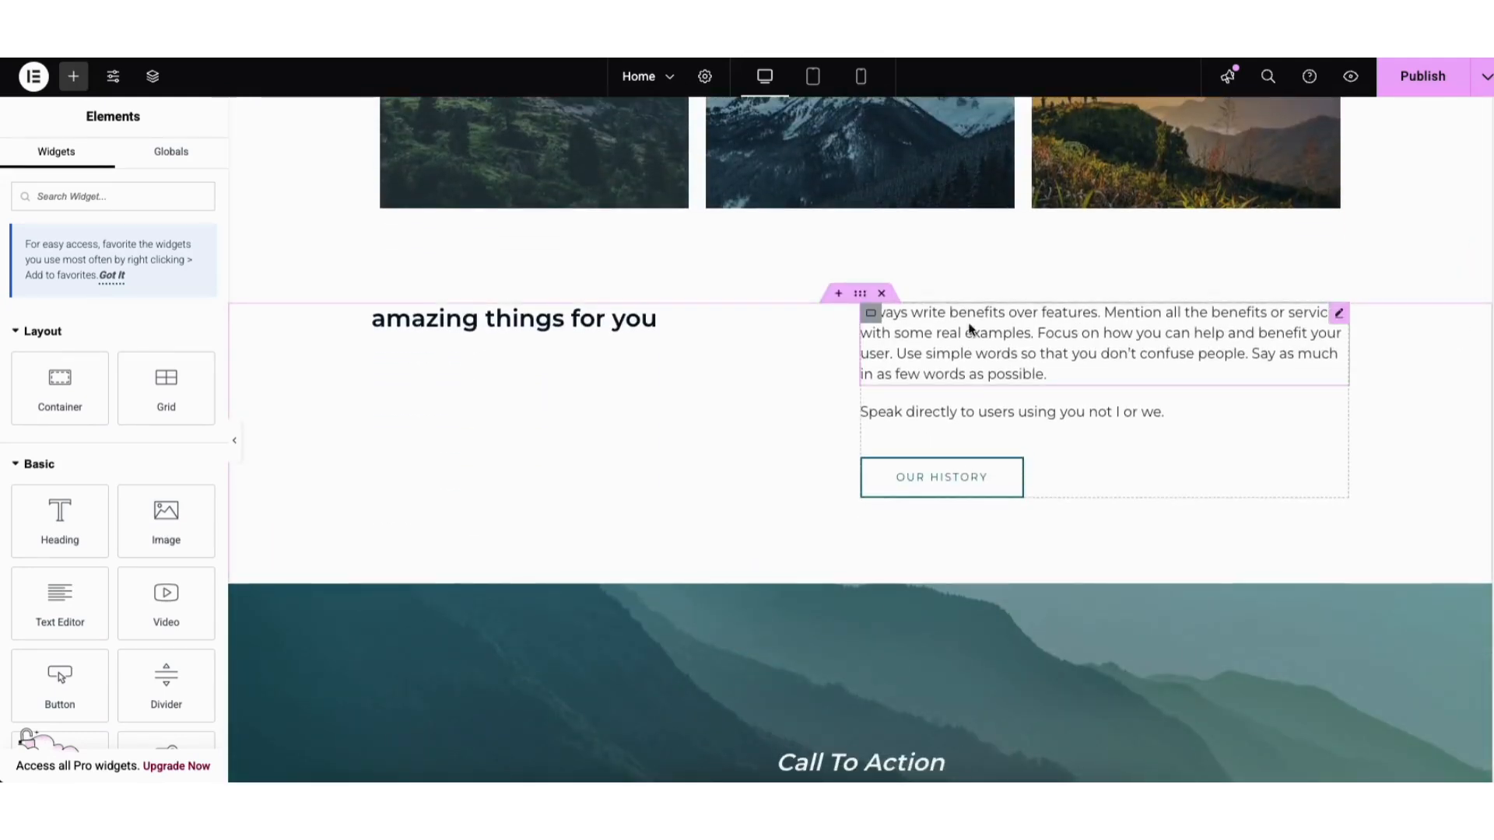
mouse_move(1339, 312)
mouse_down()
mouse_move(1182, 372)
mouse_move(1039, 462)
mouse_up()
key(super+z)
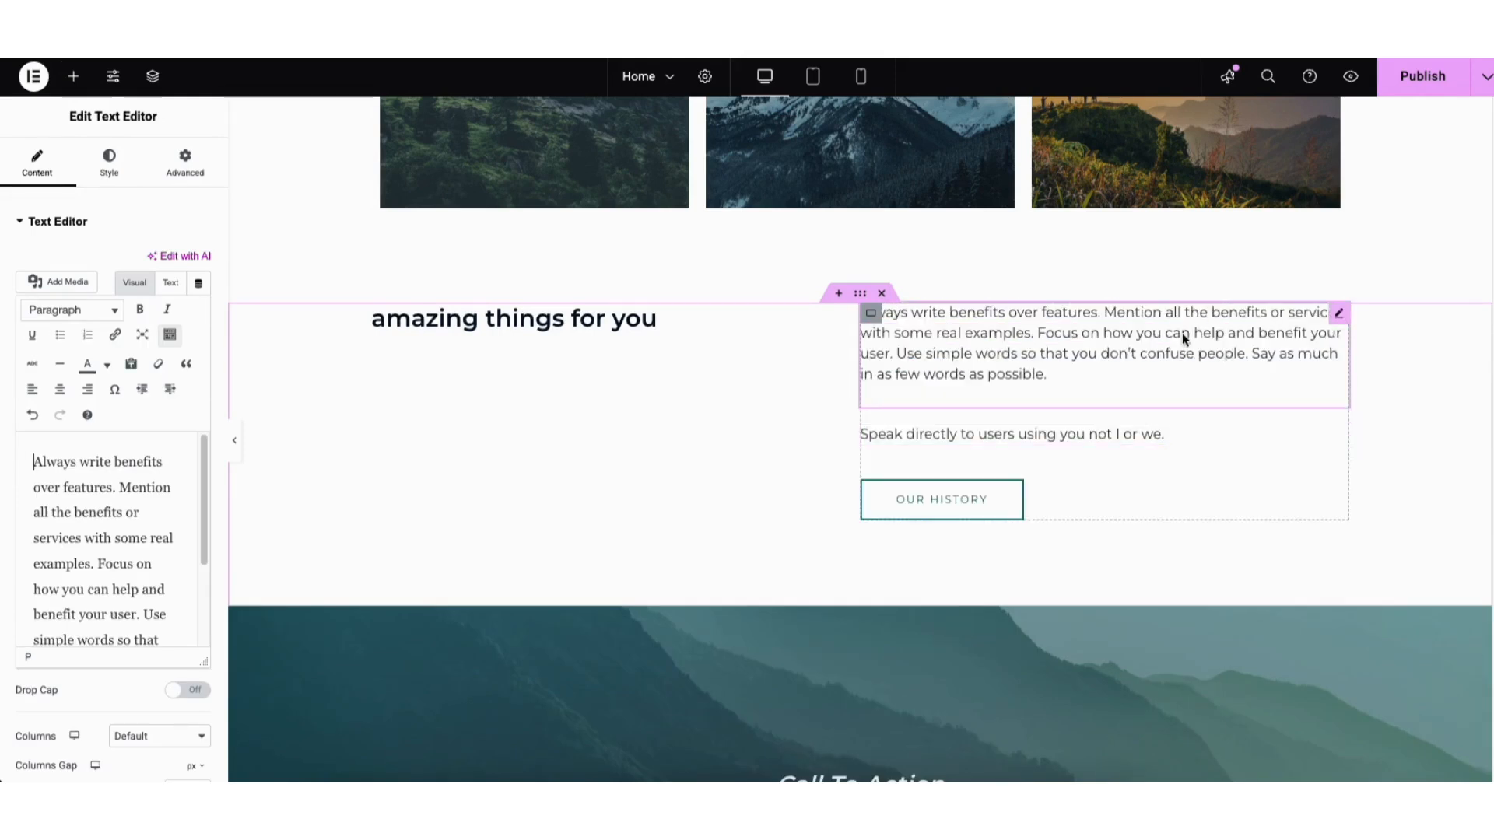
Add a Heading widget below the "amazing things for you" heading, and delete it again
click(74, 78)
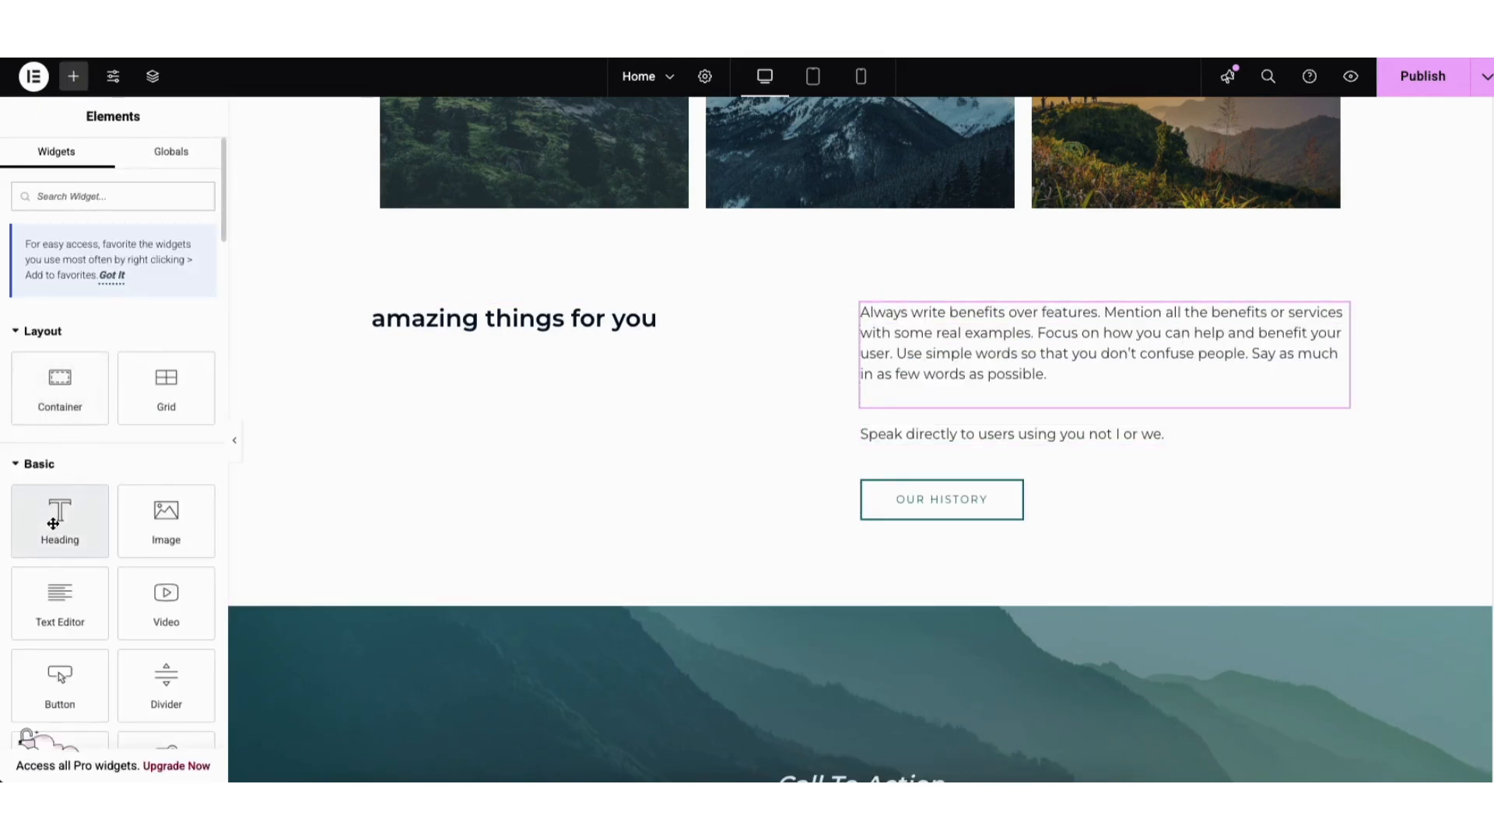
drag(53, 524, 560, 335)
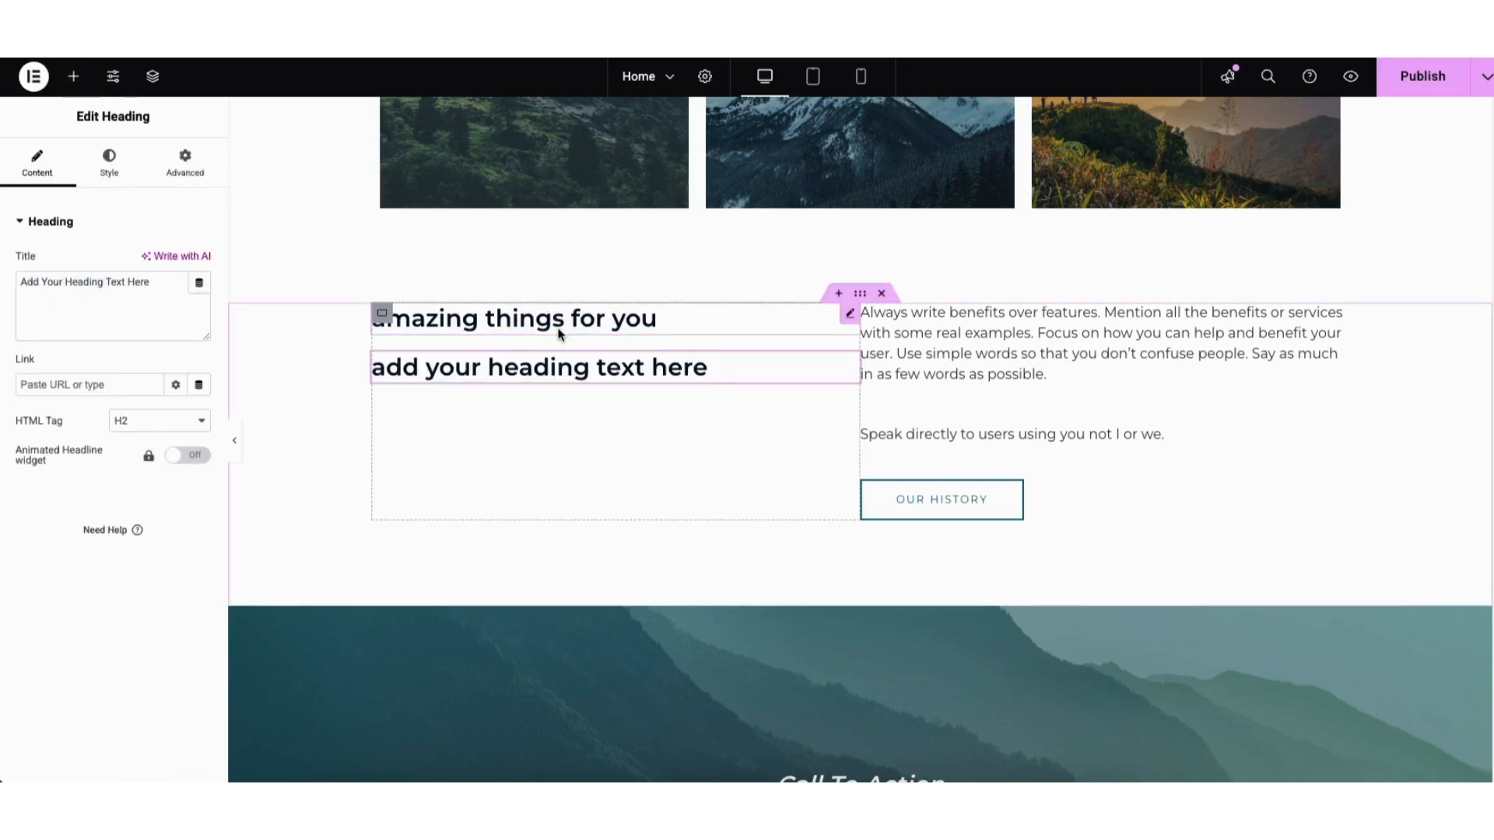
right_click(526, 370)
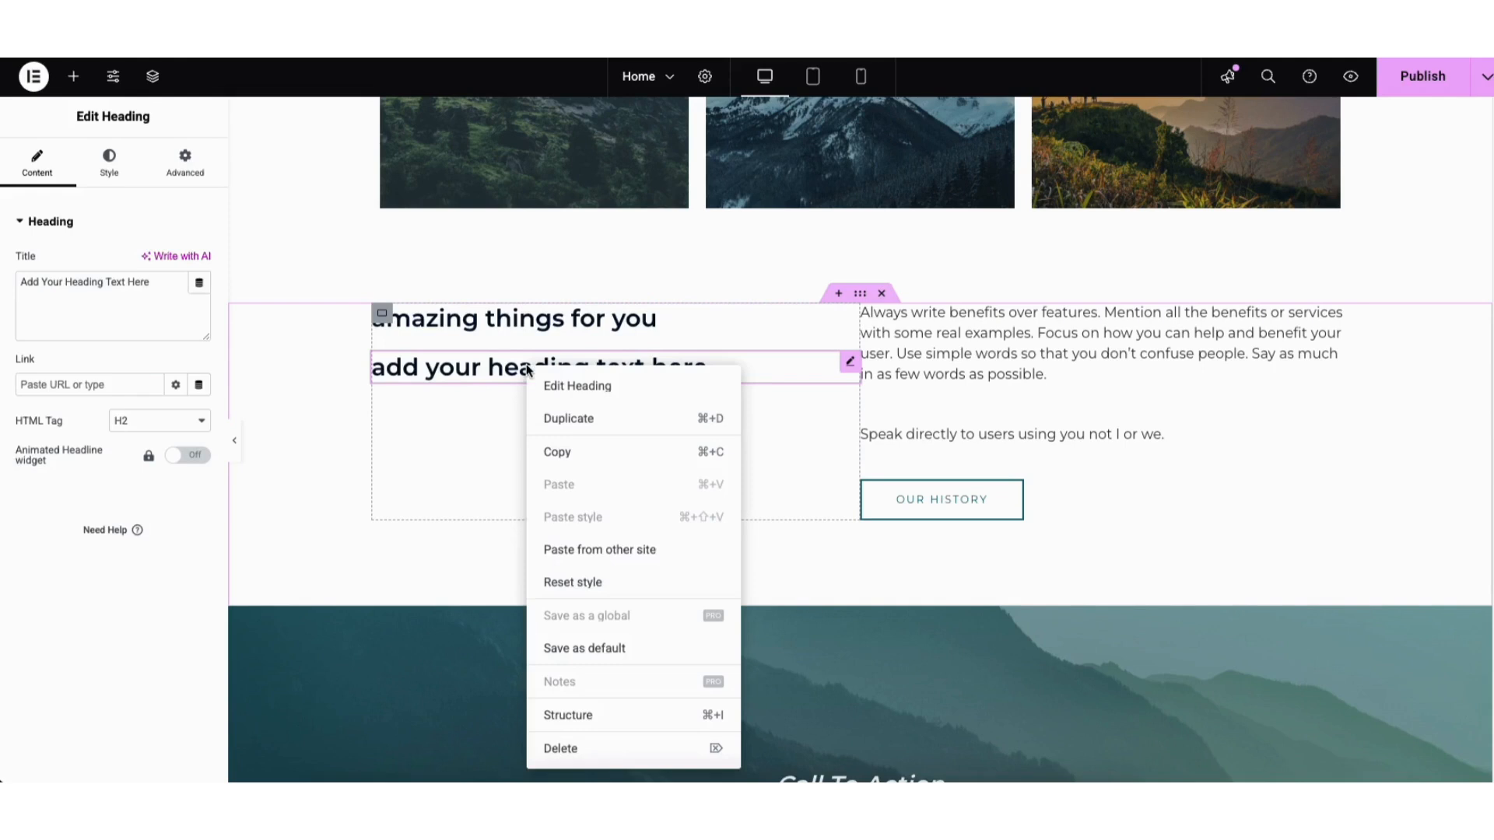
click(571, 752)
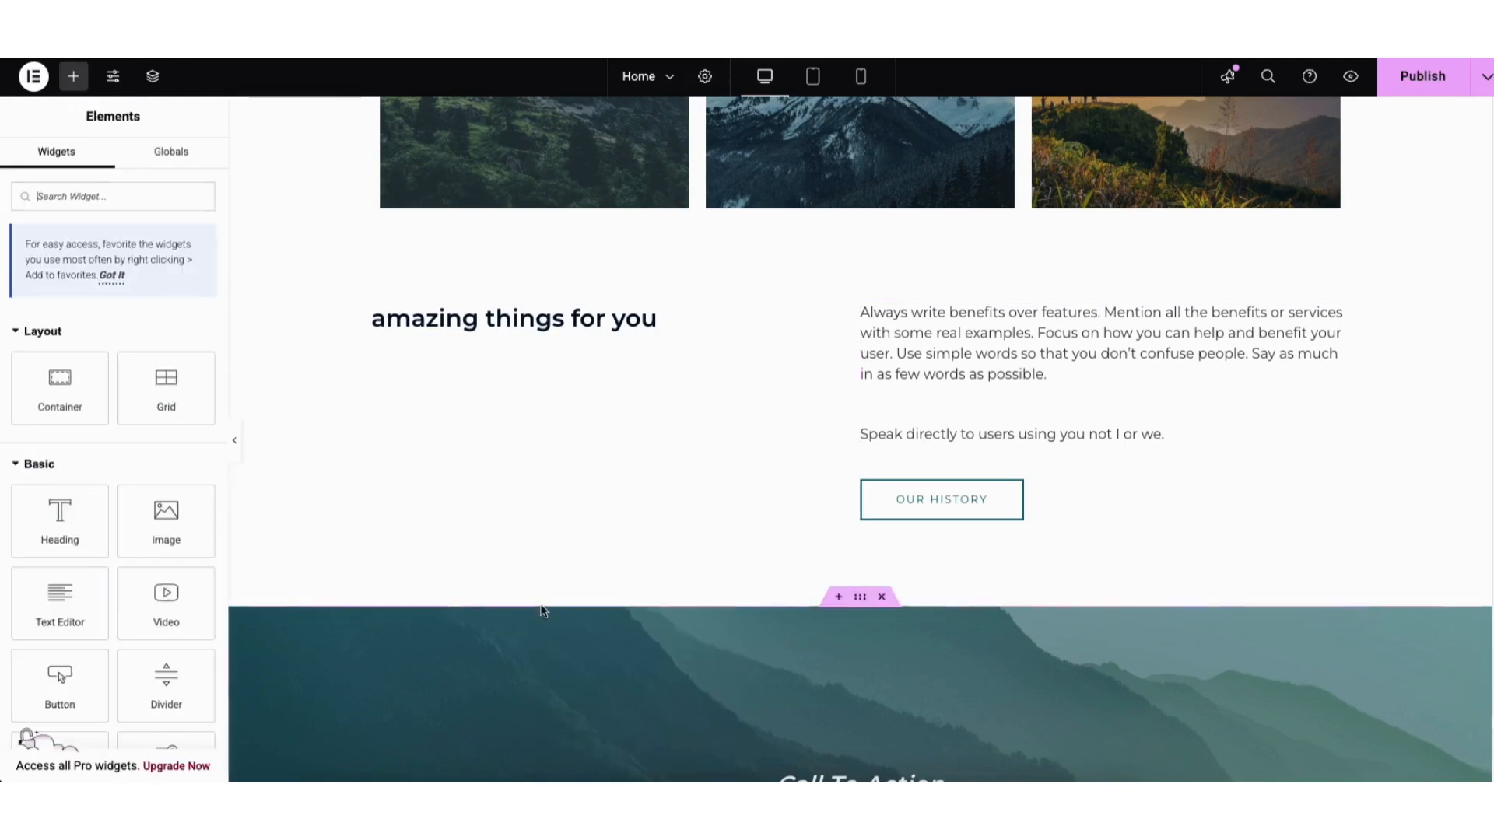
Duplicate the "amazing things for you" heading
right_click(513, 323)
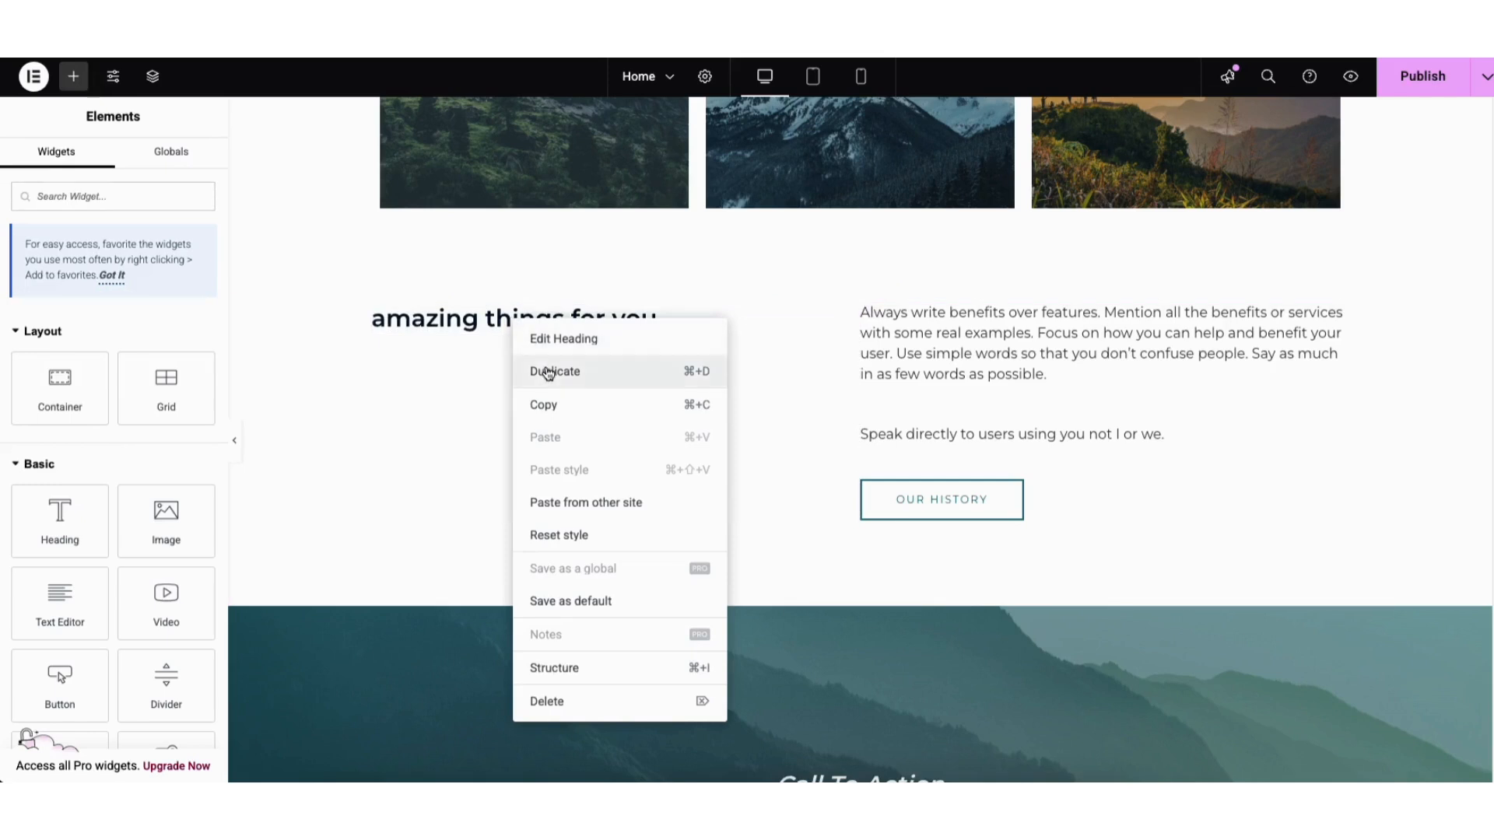
click(548, 373)
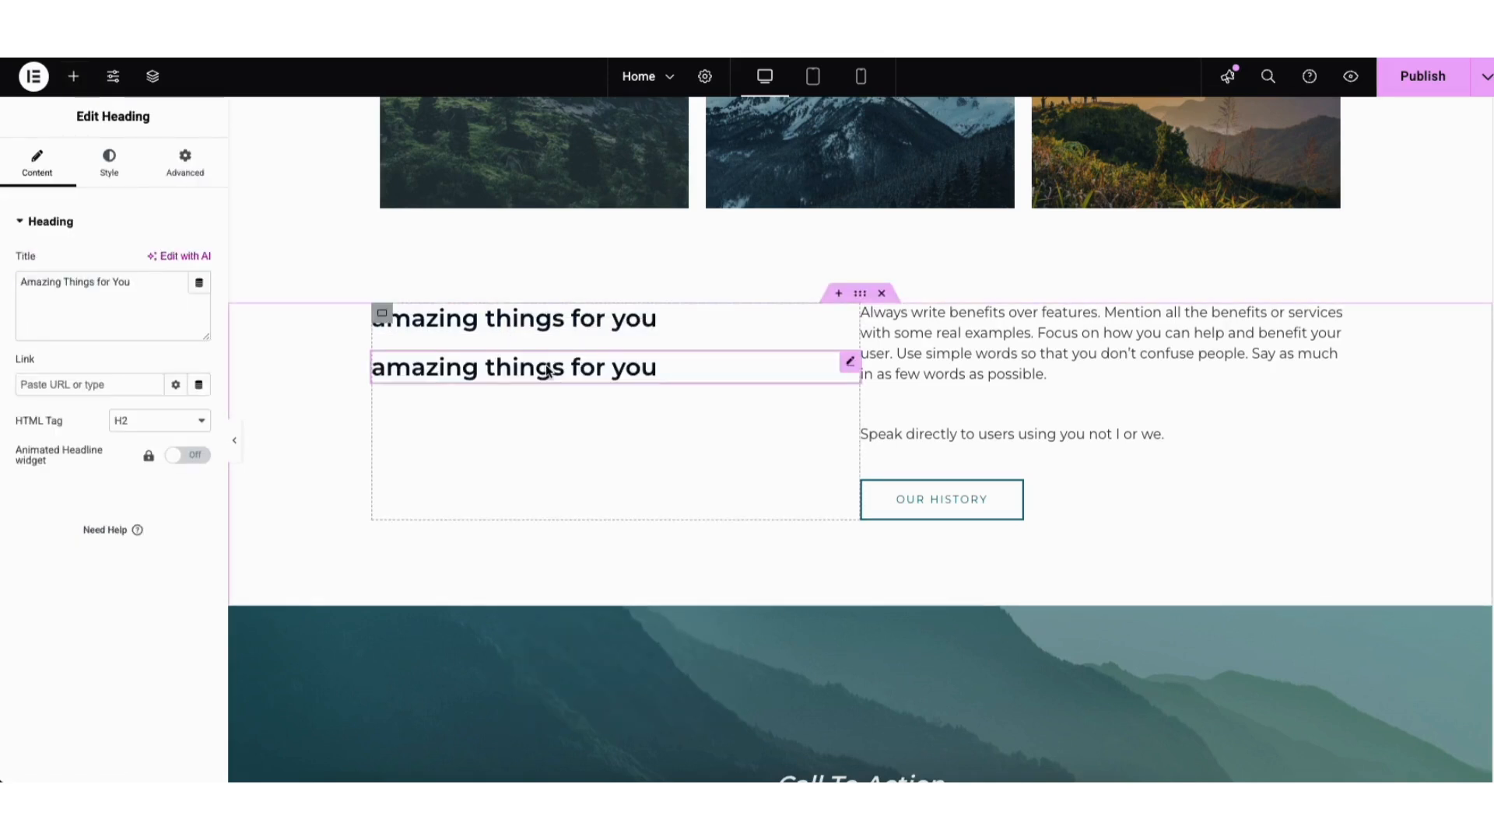
Open the background style settings of the service 1 container
scroll(1478, 280, up, 6)
scroll(1470, 238, down, 1)
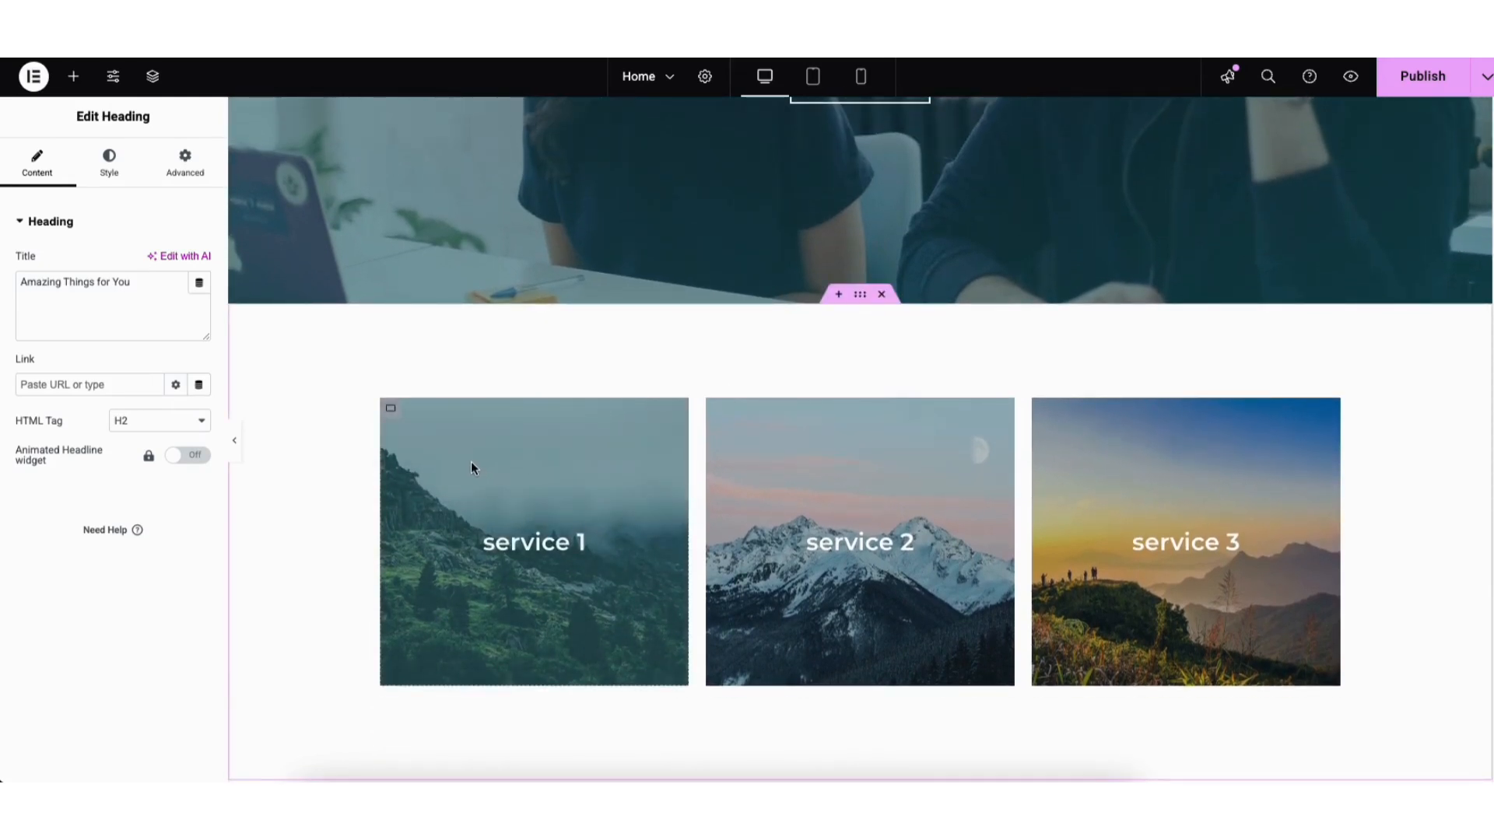
click(391, 410)
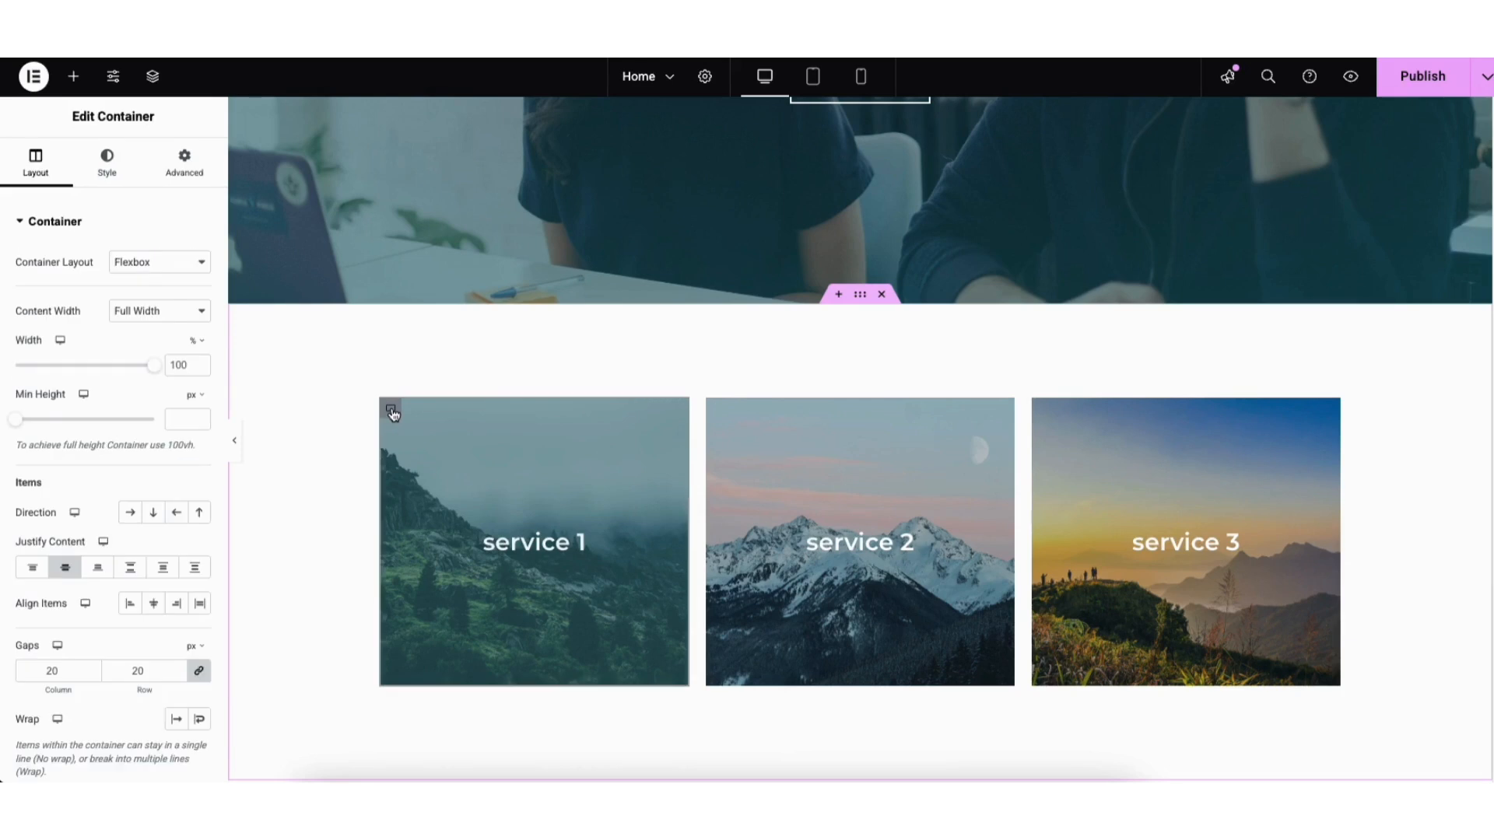
click(103, 169)
mouse_move(108, 422)
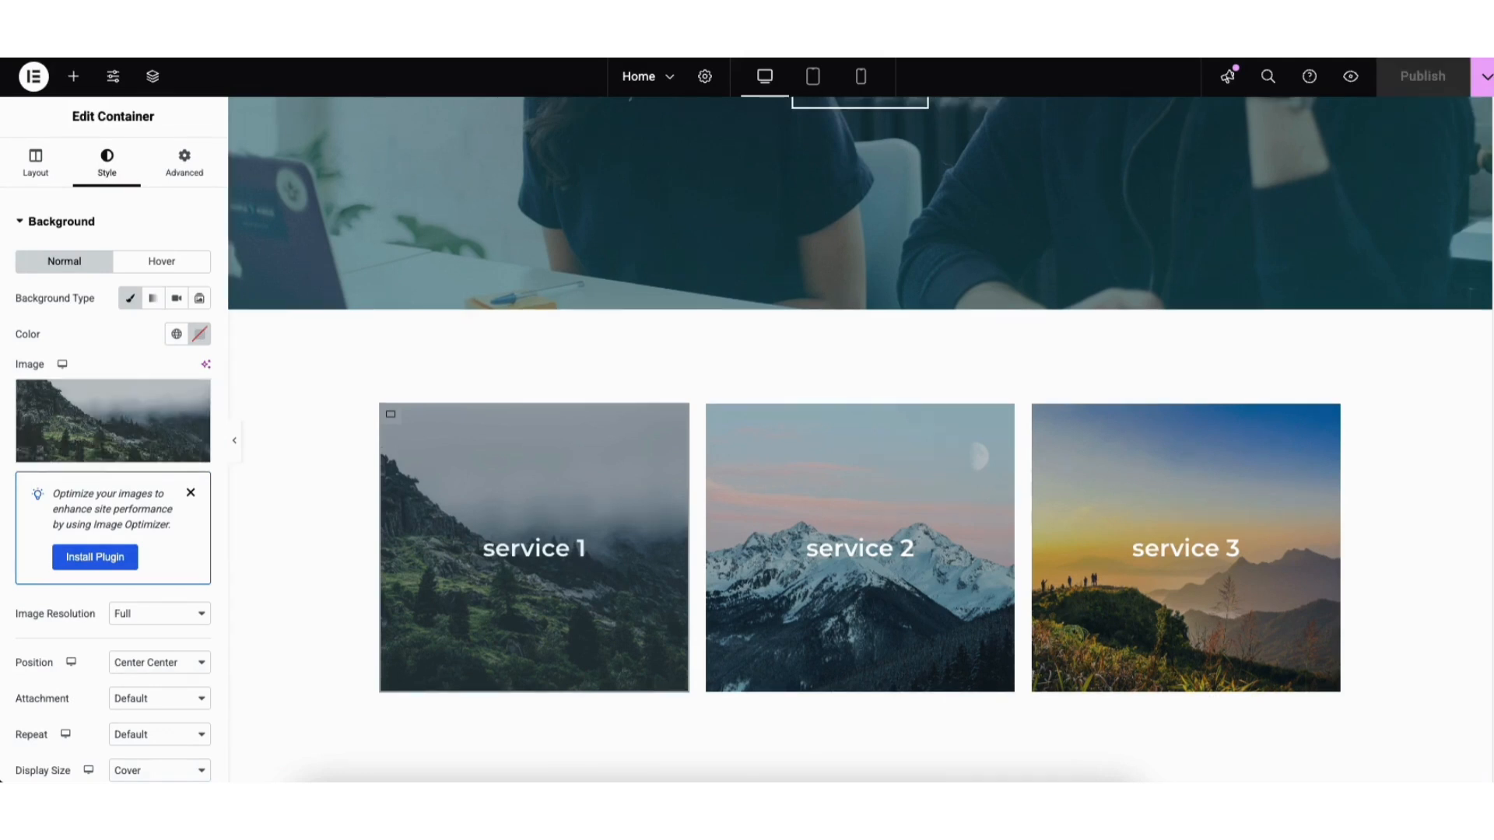
Open the Starter Templates library from the empty area above the footer and browse its Blocks
scroll(1478, 602, down, 15)
scroll(1478, 602, down, 1)
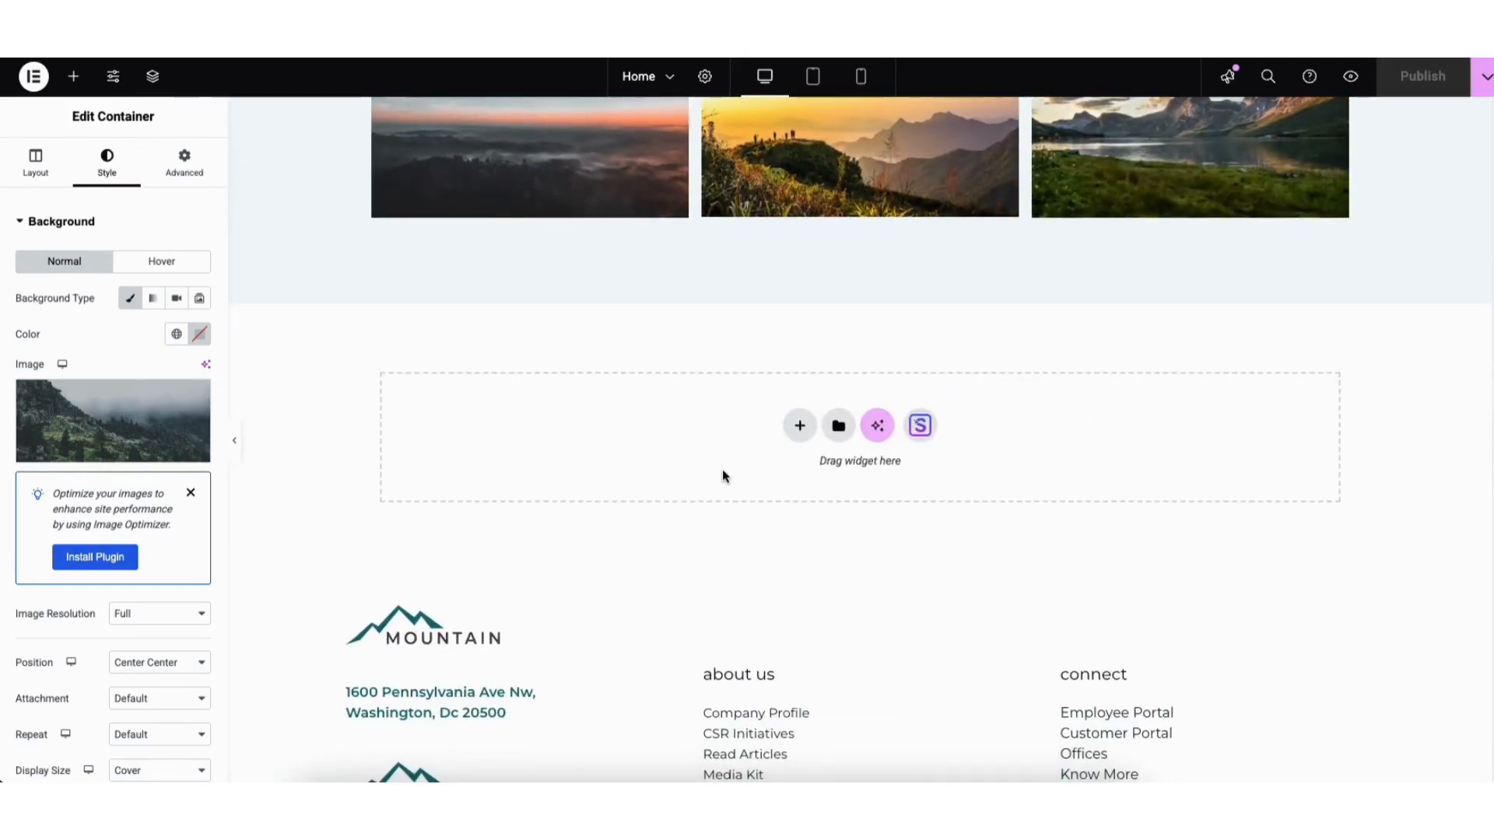
click(919, 427)
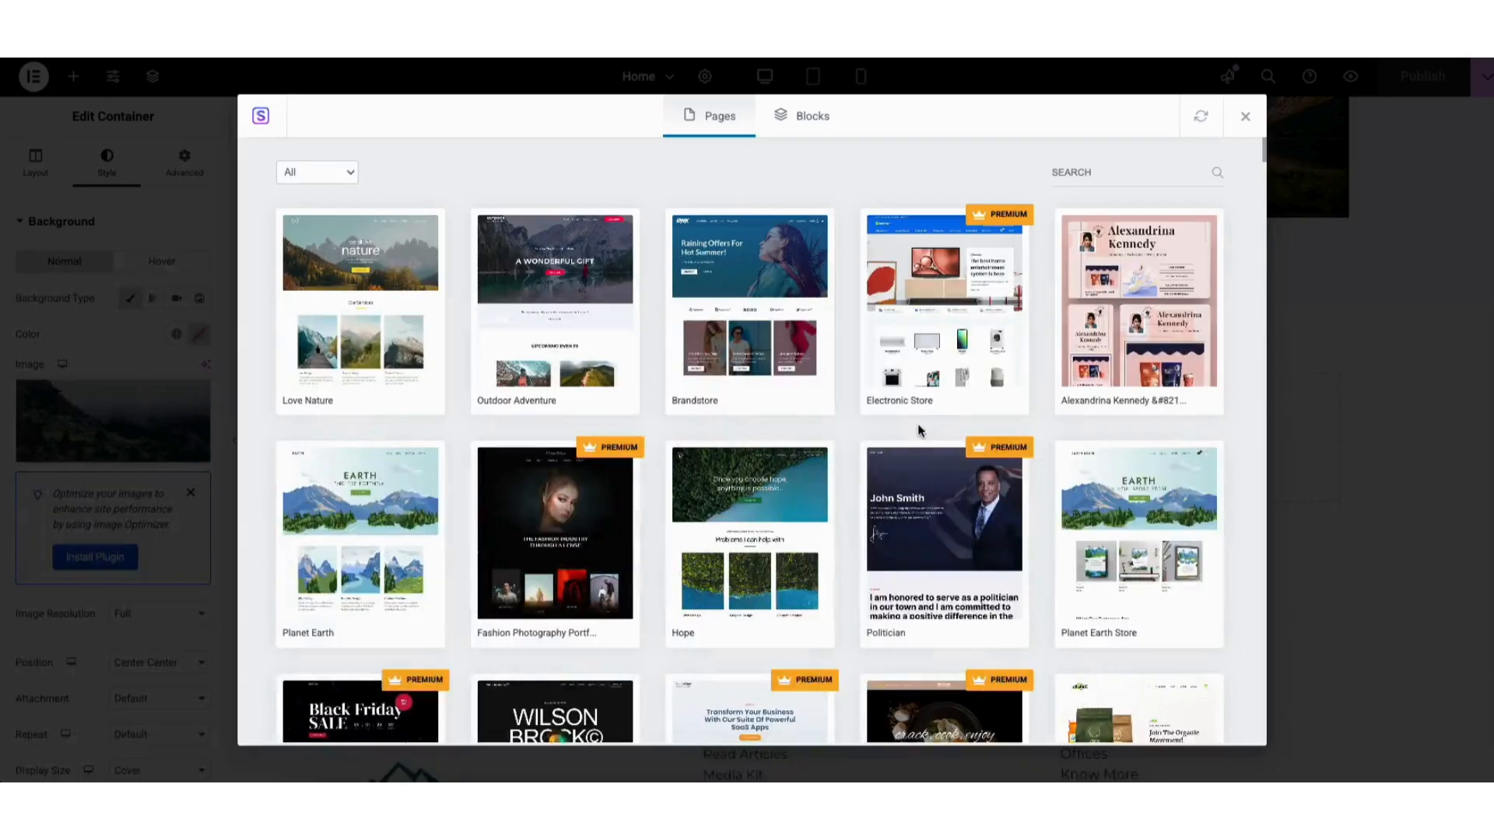
click(806, 119)
drag(1263, 147, 1256, 248)
scroll(1254, 257, up, 15)
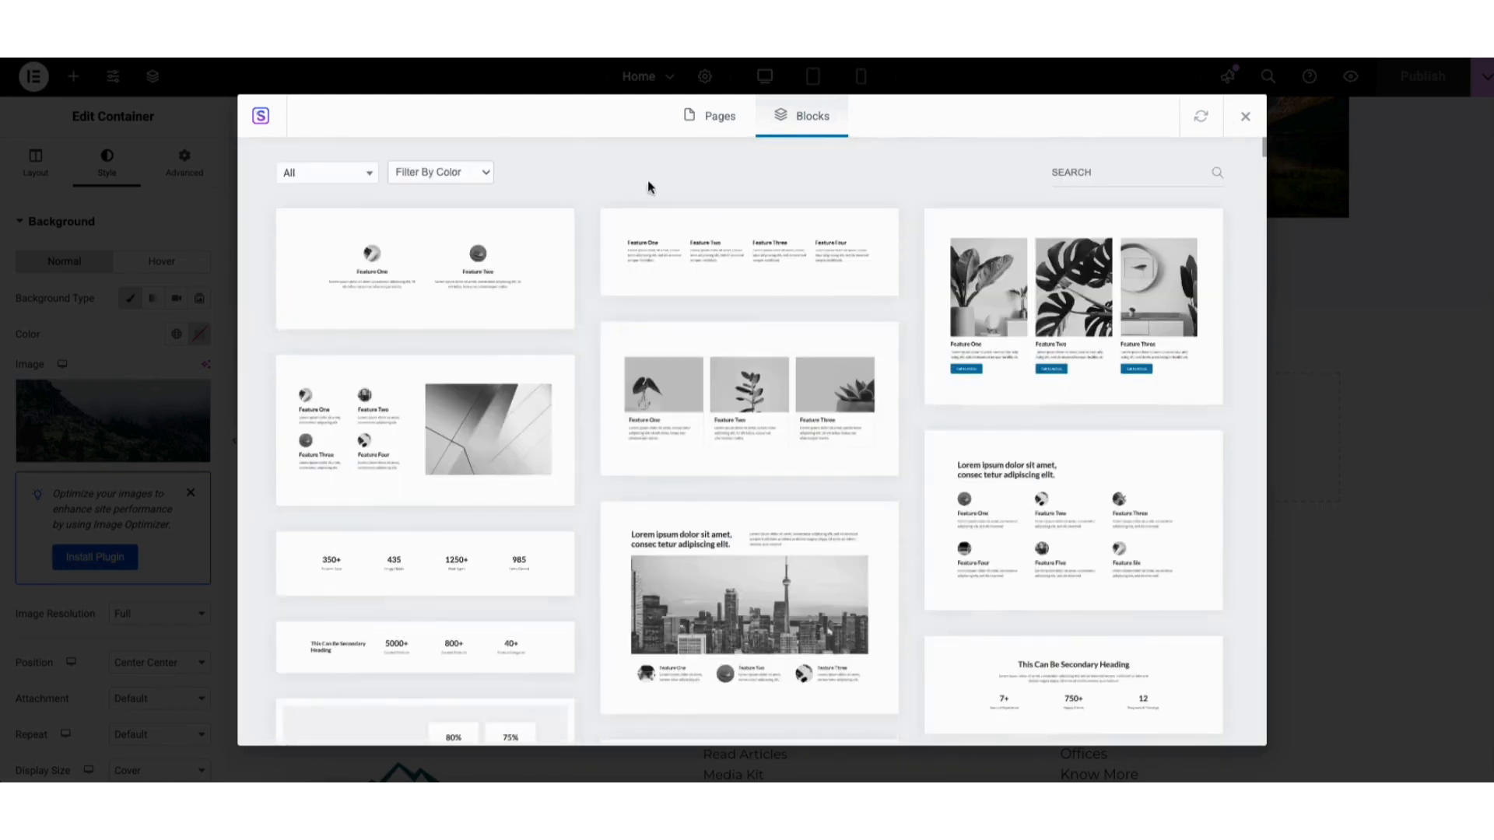
Look through the block categories and import the three-column block with plant images titled Feature One, Feature Two and Feature Three
click(353, 178)
drag(373, 230, 386, 344)
click(679, 166)
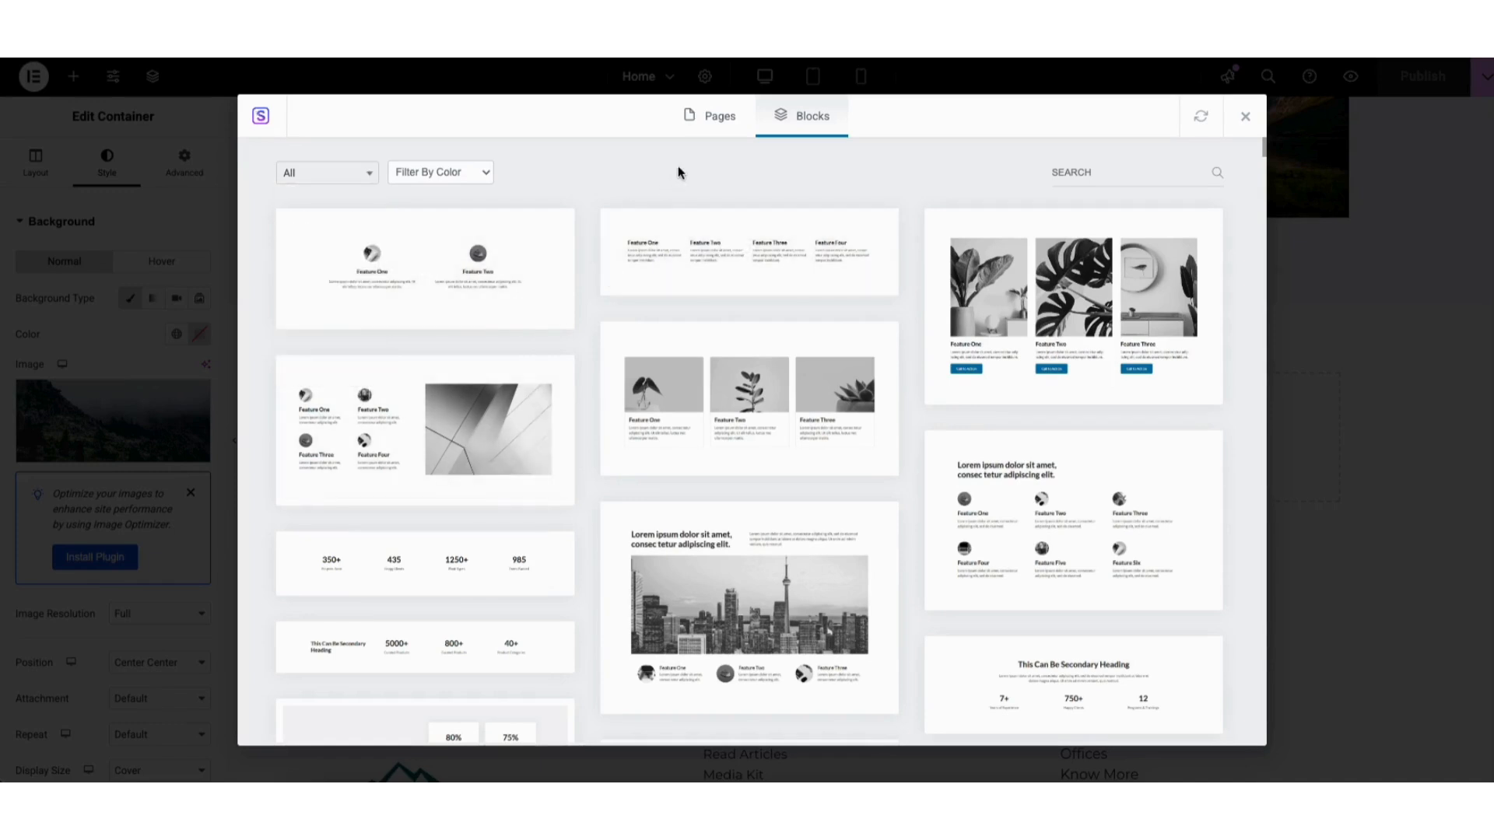
click(684, 408)
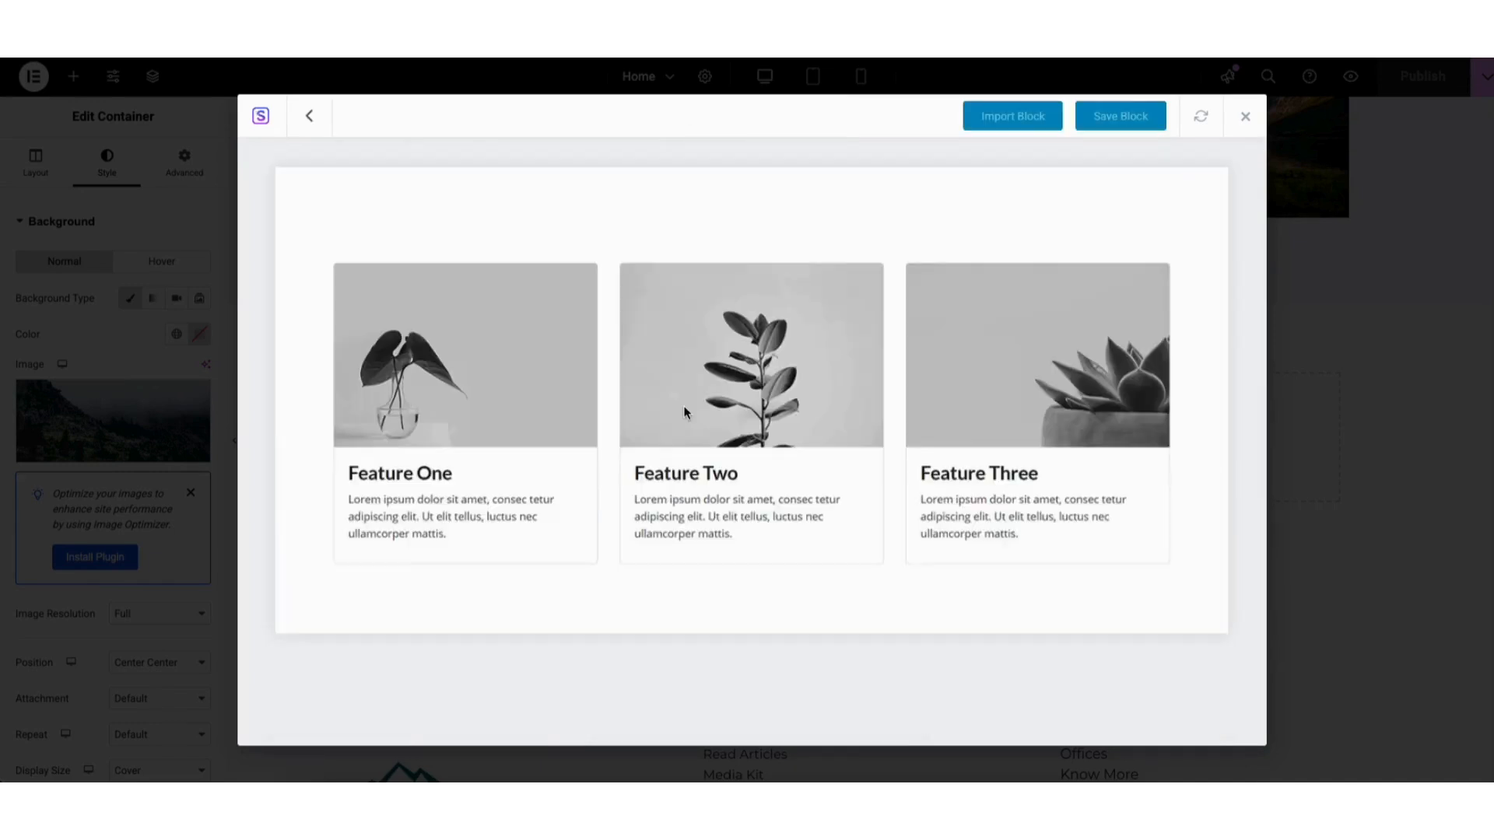
click(990, 116)
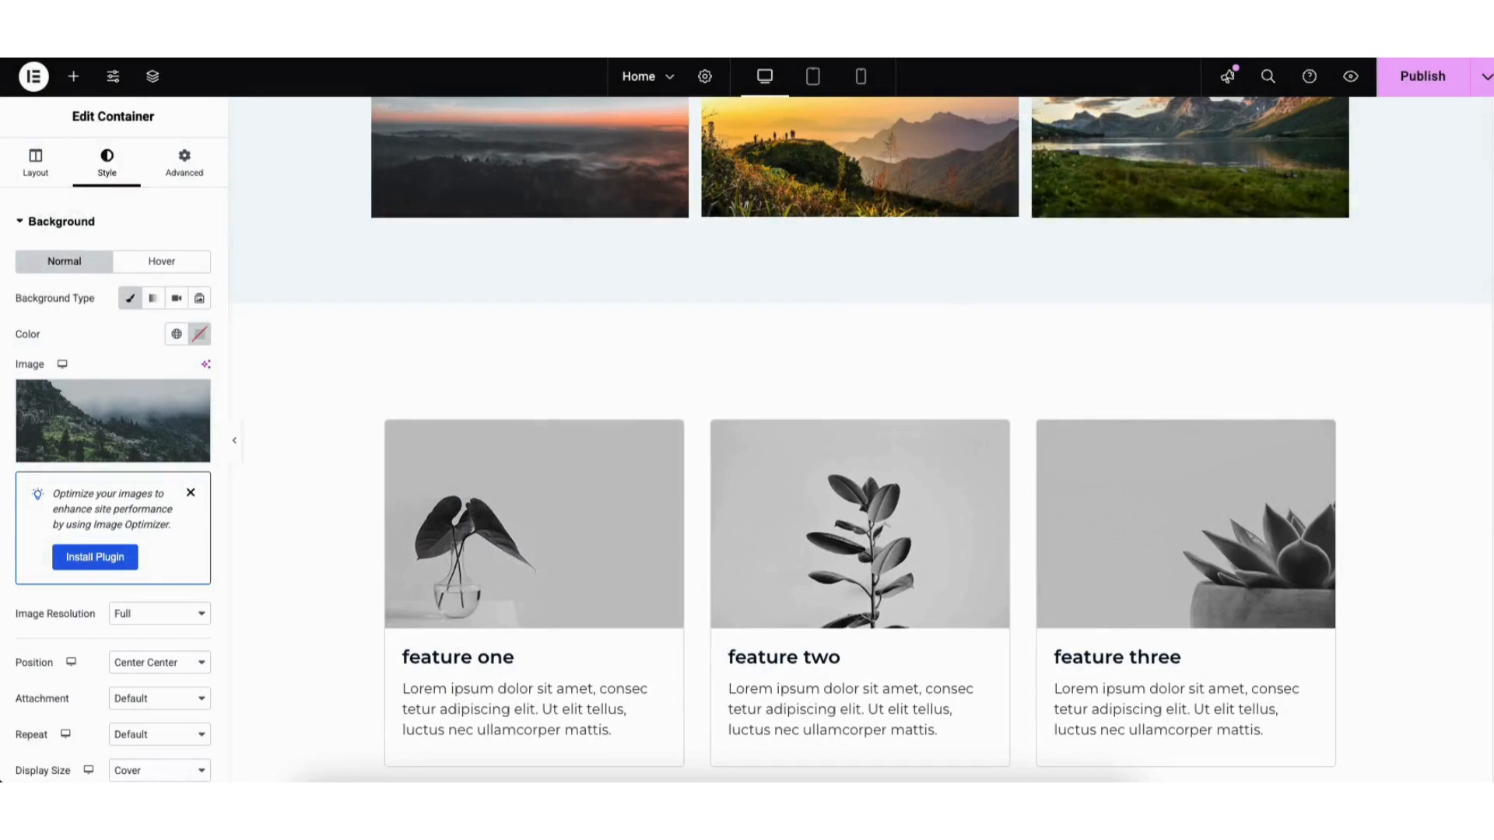
Open the imported features section for editing and try adjusting its classic background color
scroll(861, 440, down, 2)
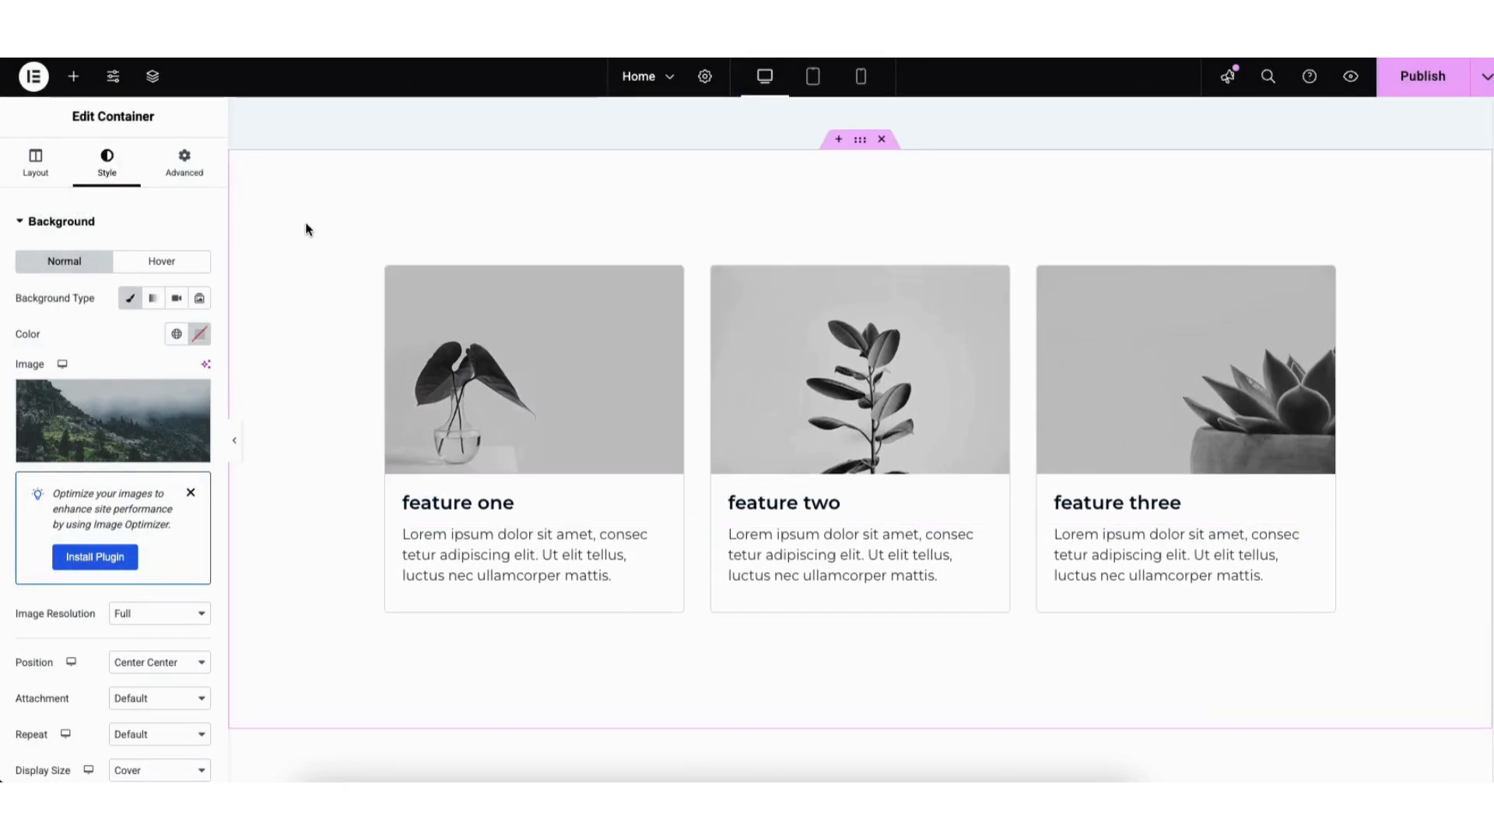
right_click(305, 230)
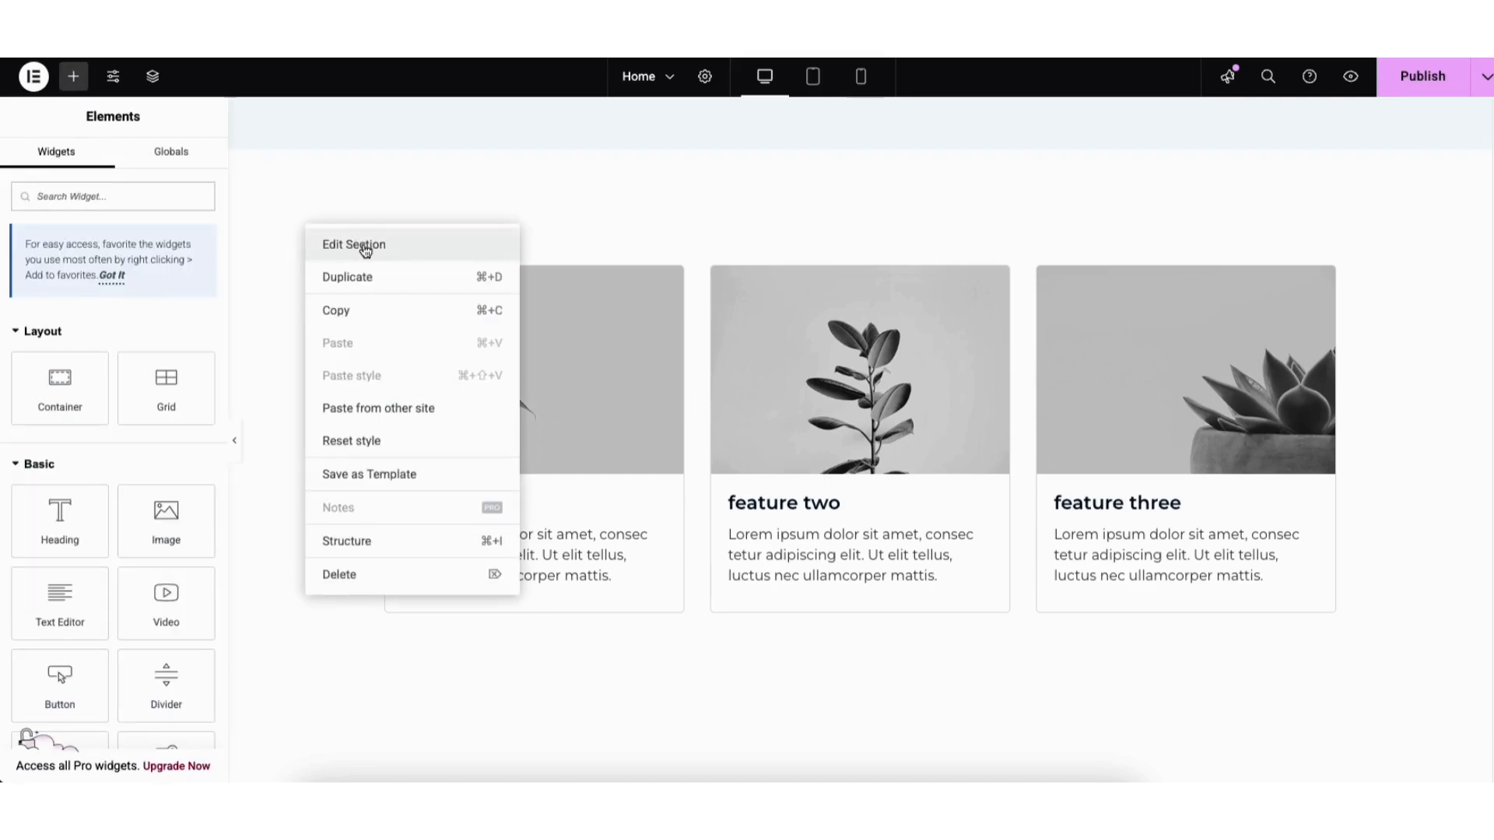
click(364, 246)
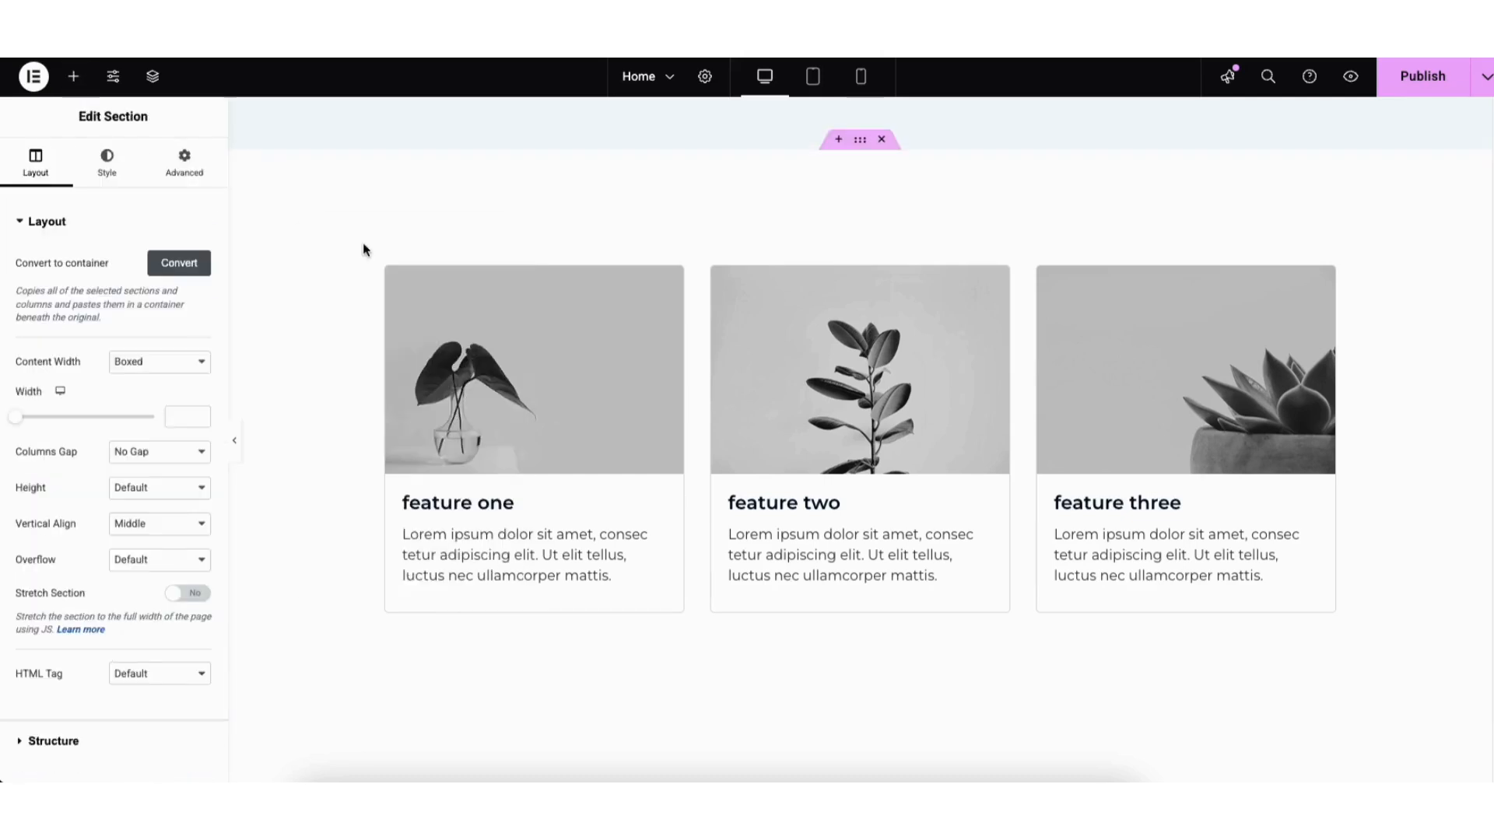
click(107, 163)
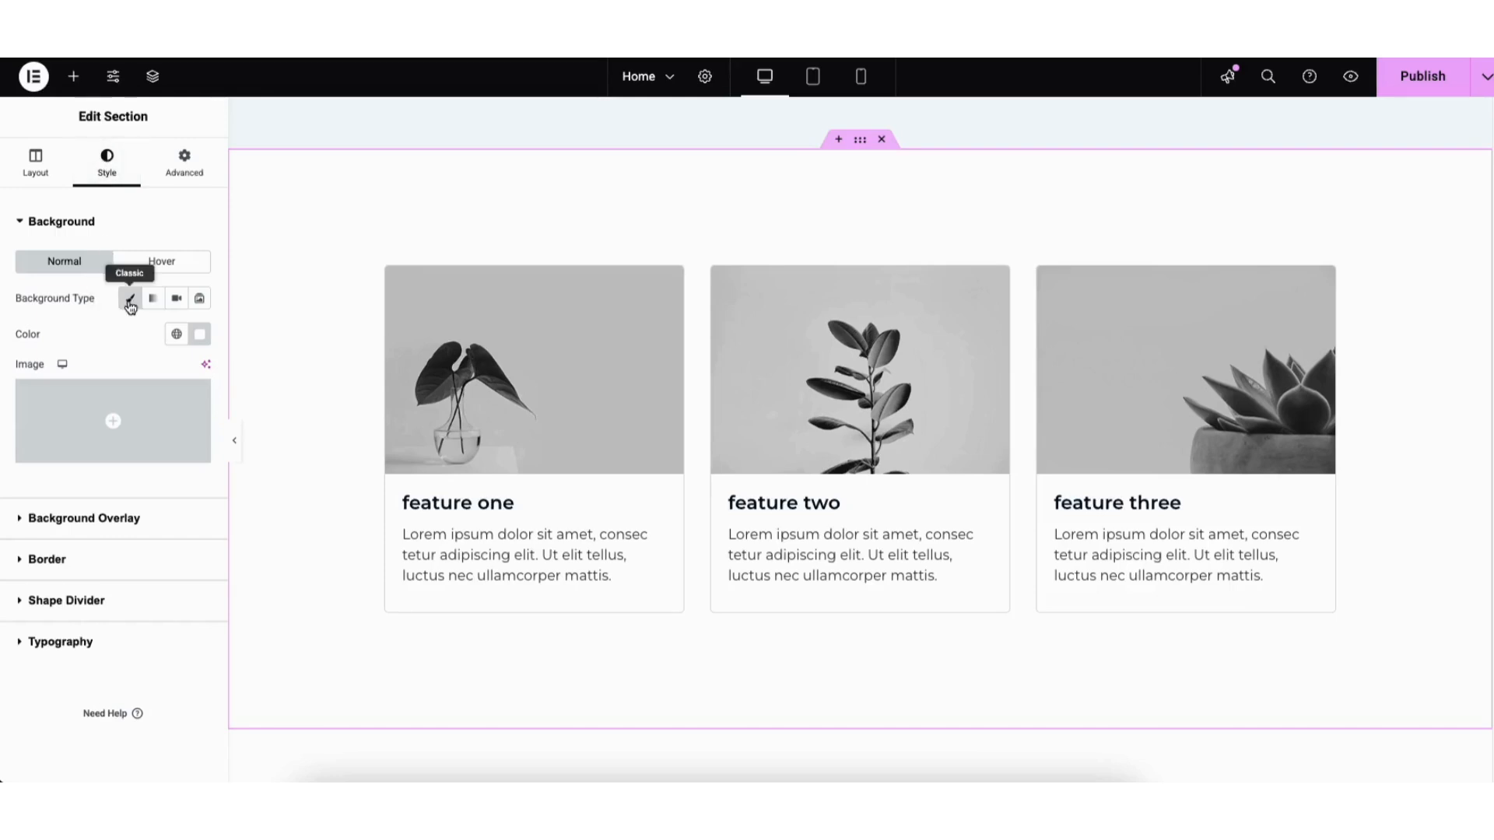
click(201, 336)
mouse_move(100, 400)
mouse_down()
mouse_move(302, 410)
mouse_move(293, 535)
mouse_move(85, 397)
mouse_up()
click(290, 260)
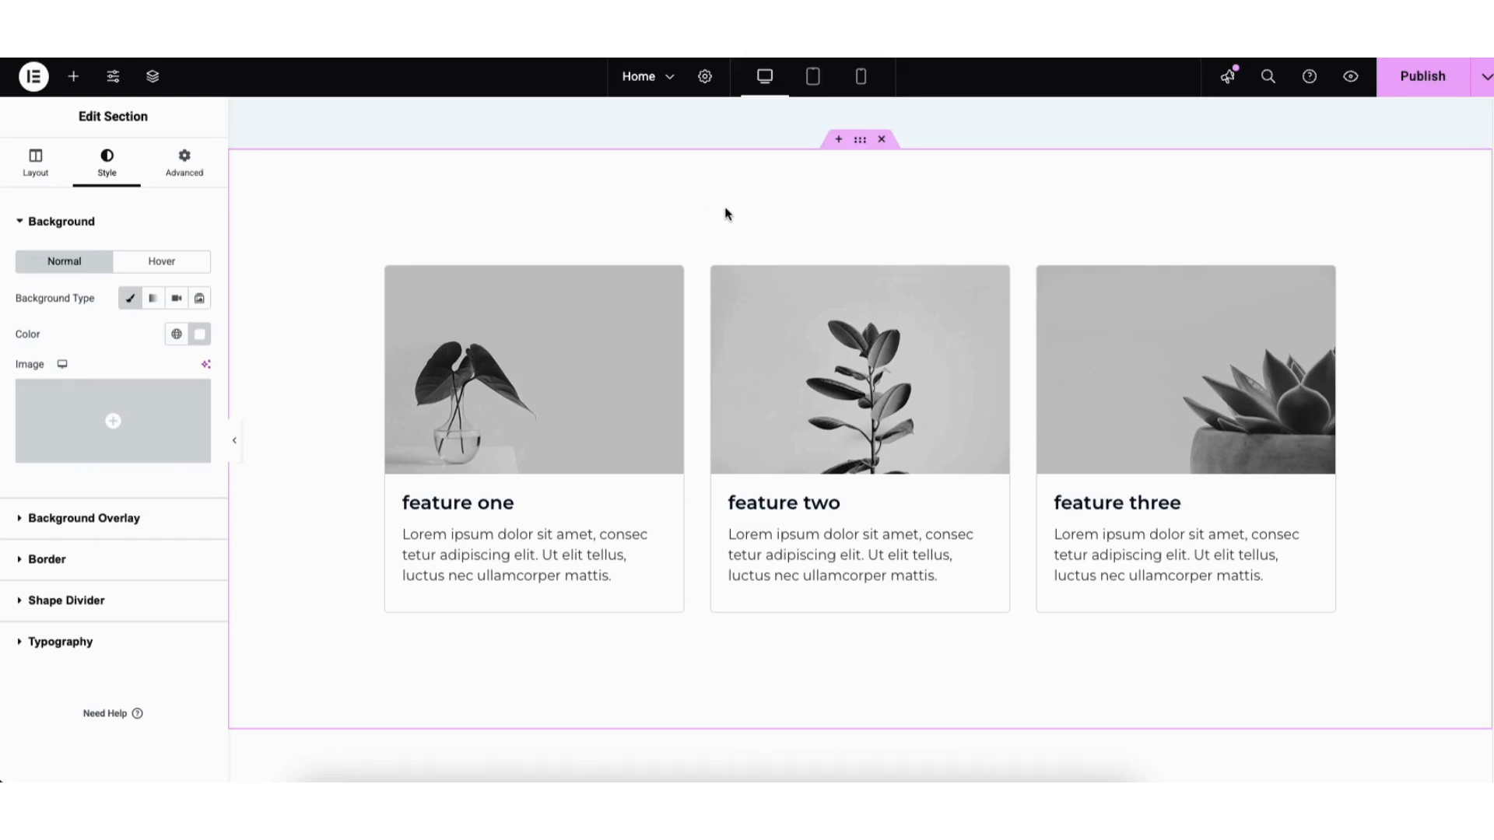
Add a Flexbox container above the features section, using the three-column structure with a wide middle column
click(839, 141)
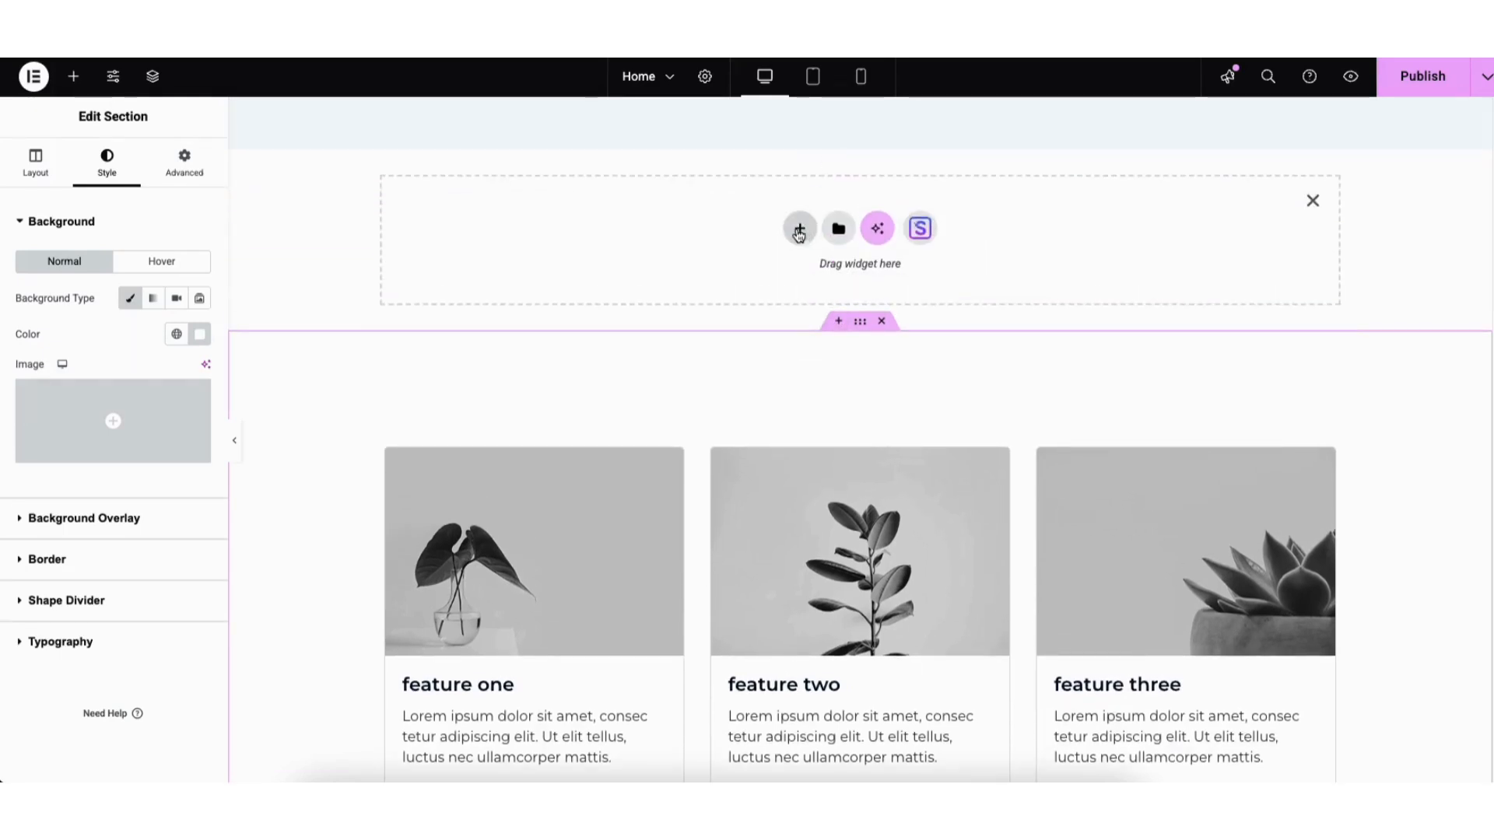
click(798, 229)
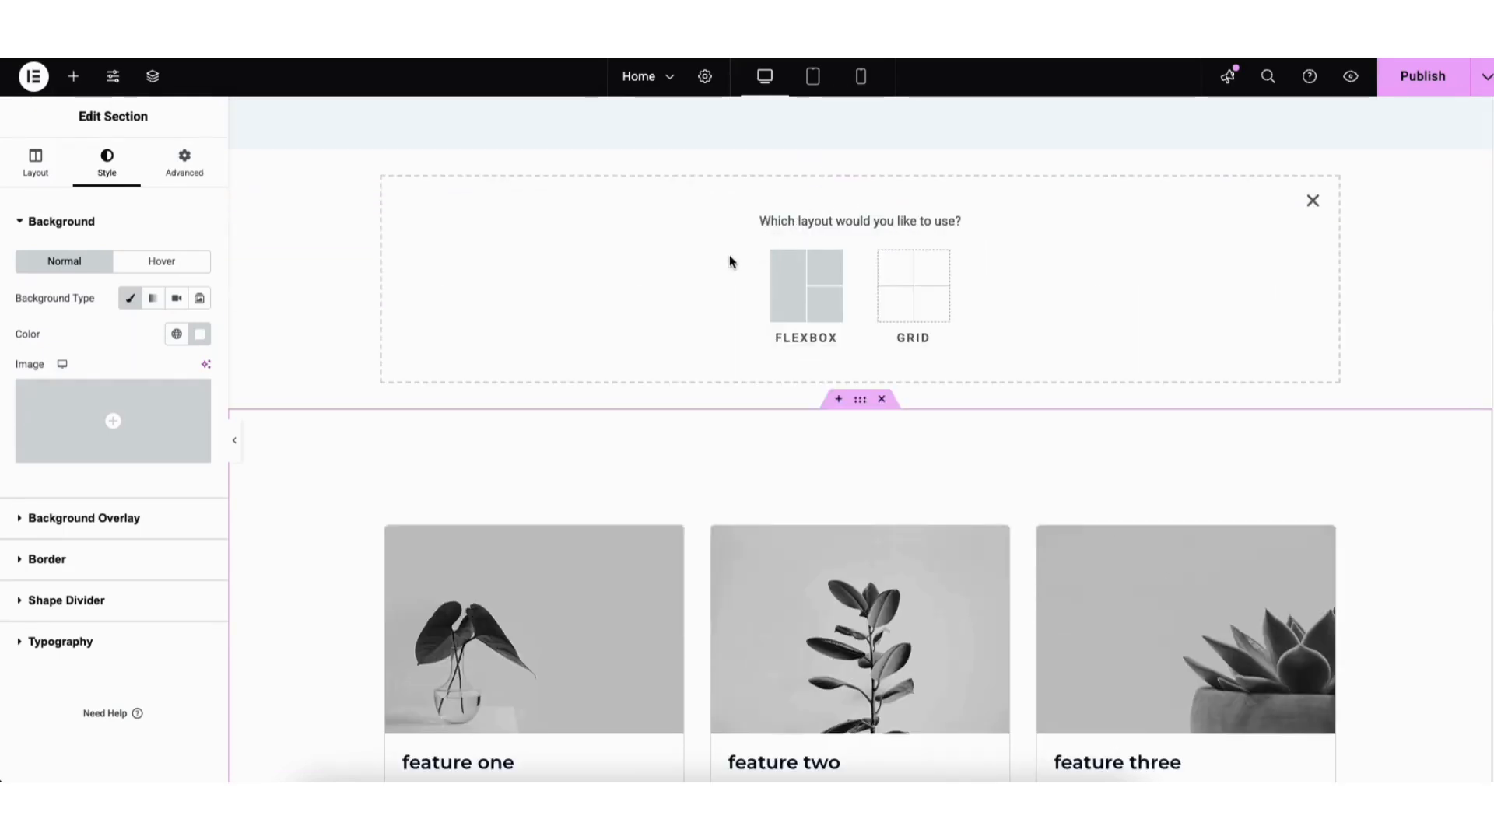
click(789, 287)
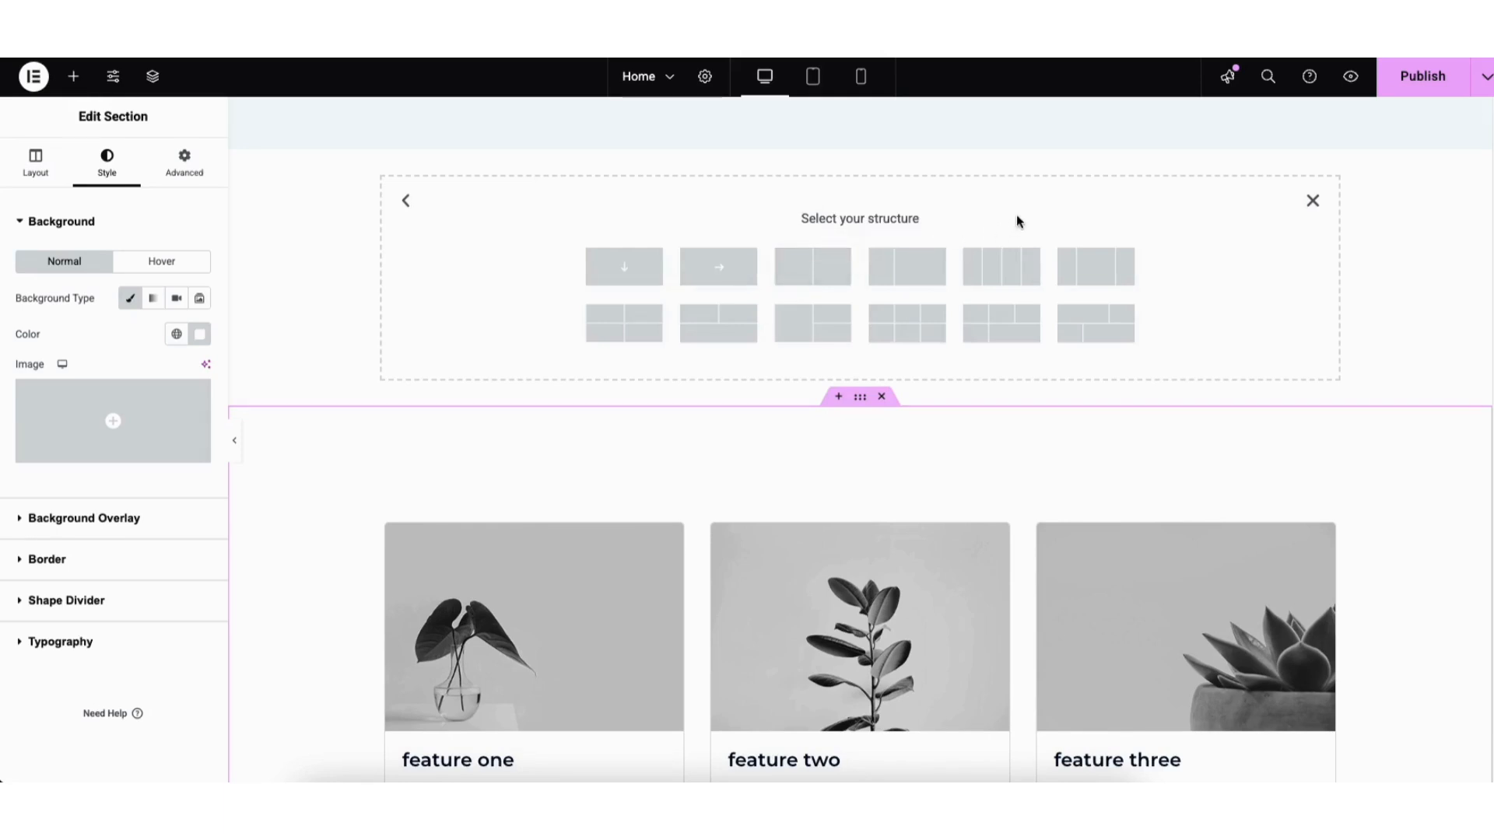
click(1091, 272)
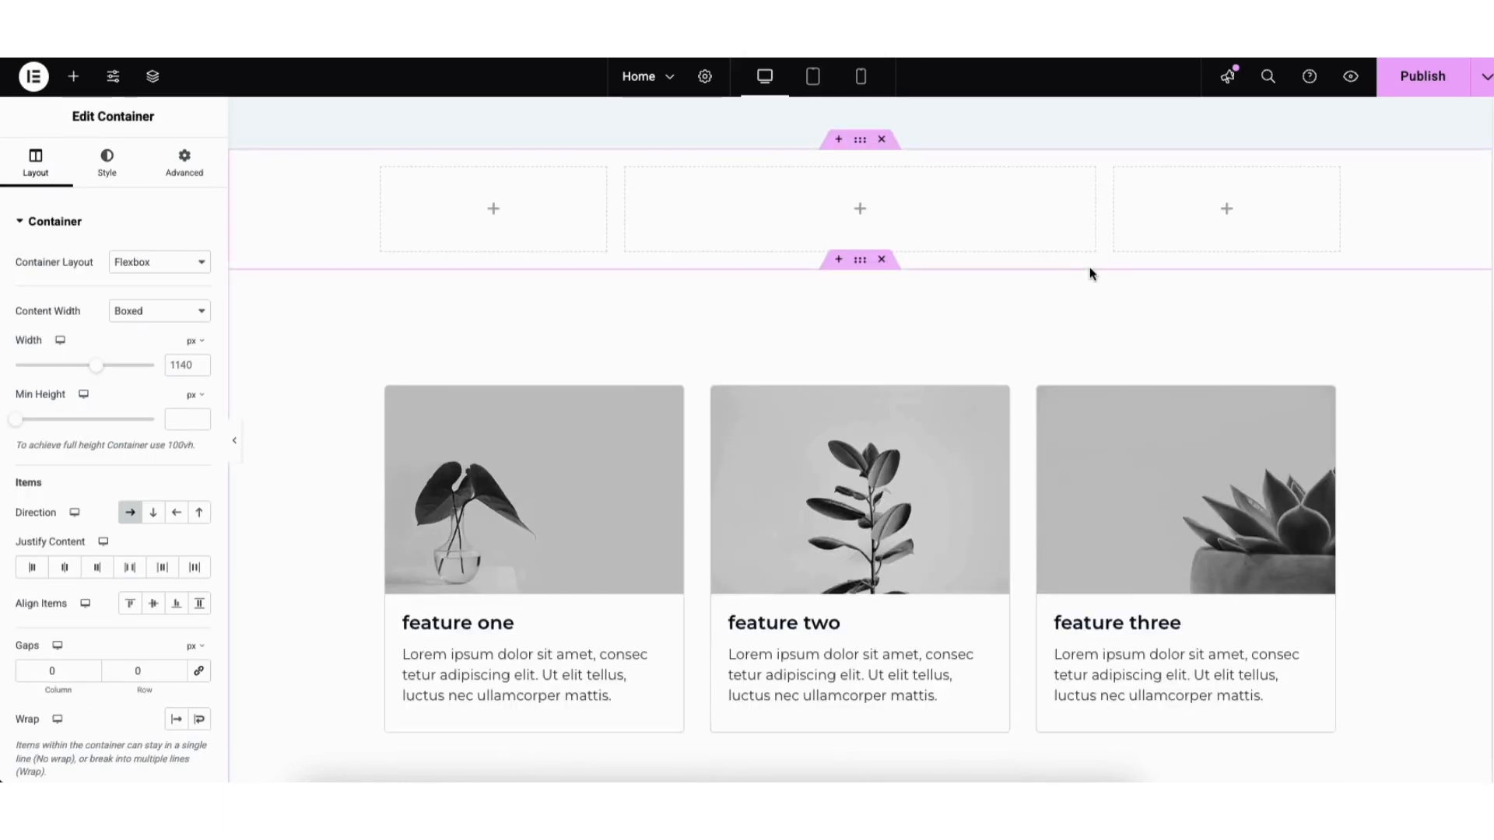
Place a Heading widget in the new container's middle column, and delete the whole container
click(74, 76)
drag(56, 518, 821, 218)
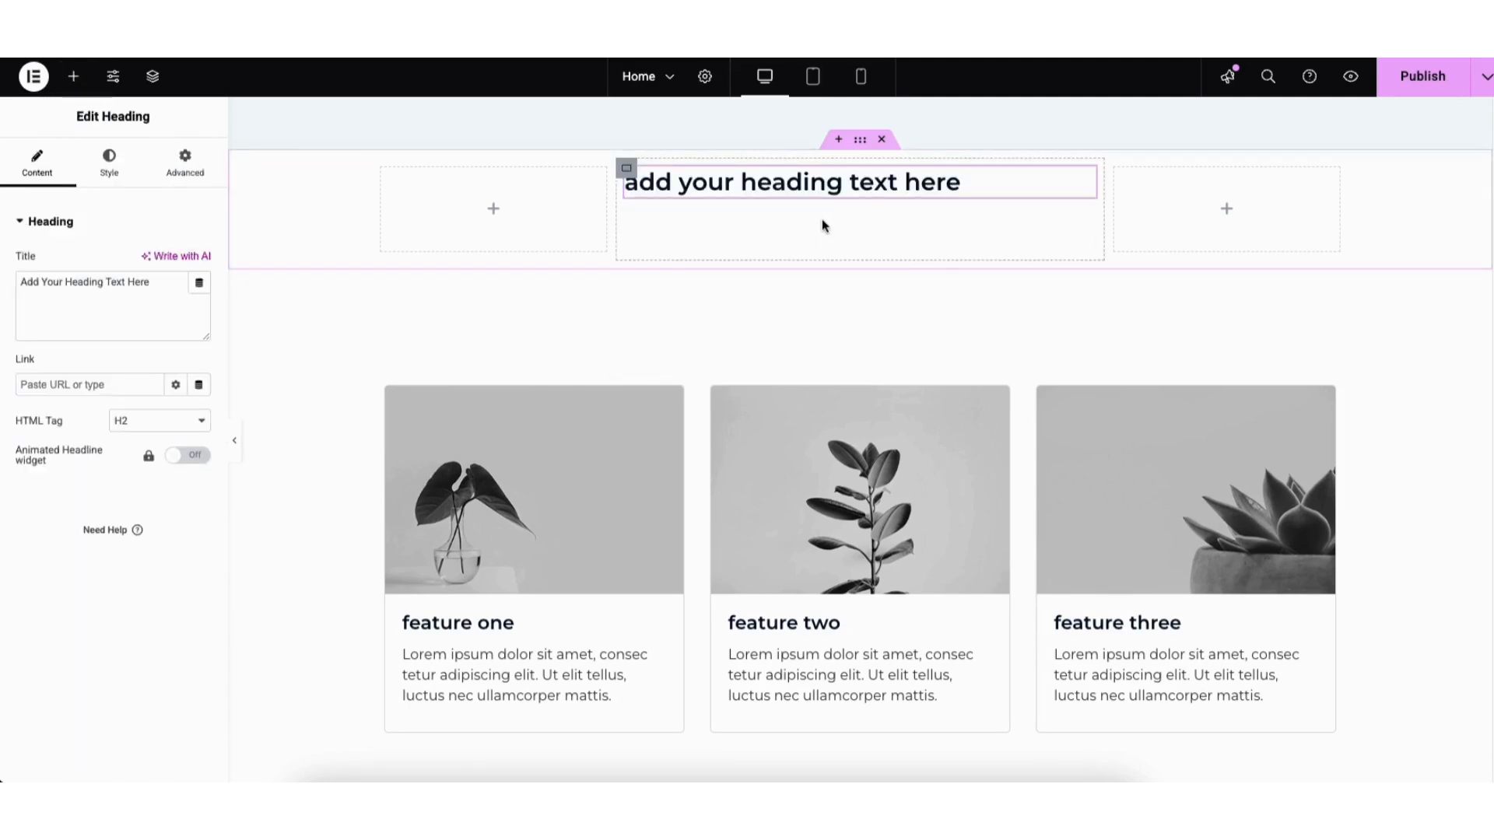
click(882, 140)
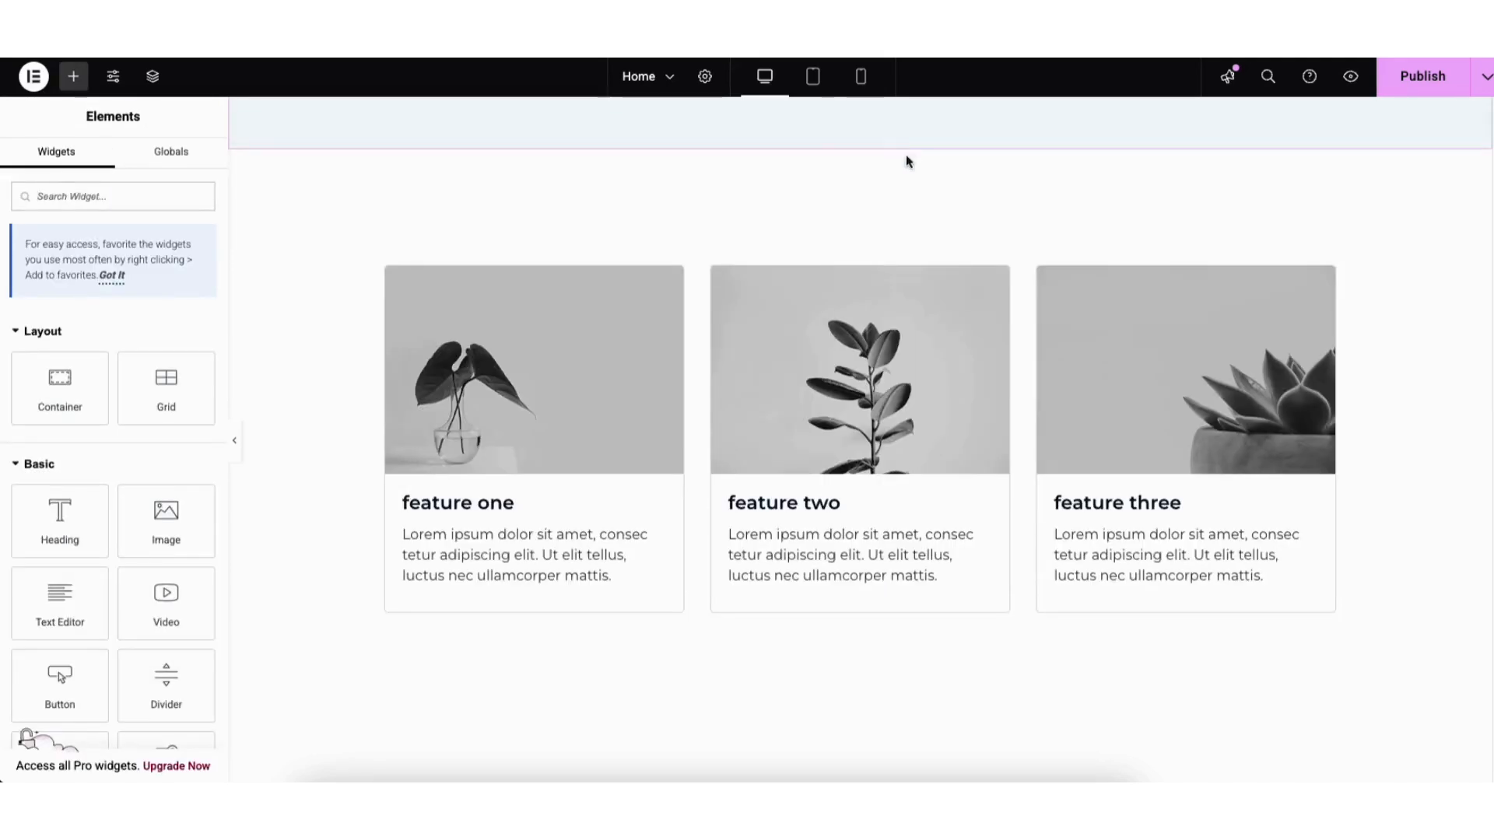
scroll(907, 366, up, 1)
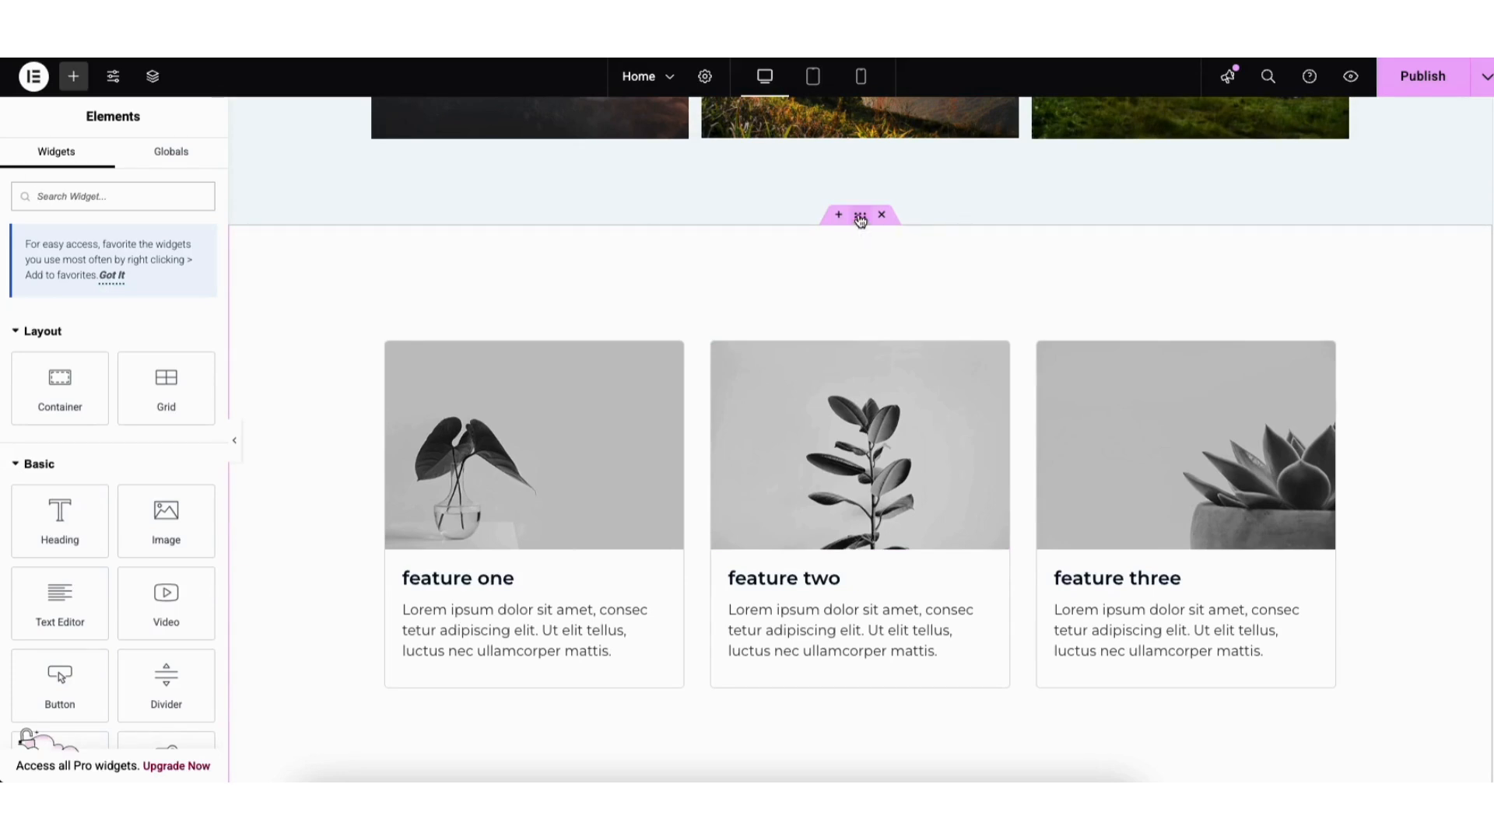
drag(860, 218, 767, 204)
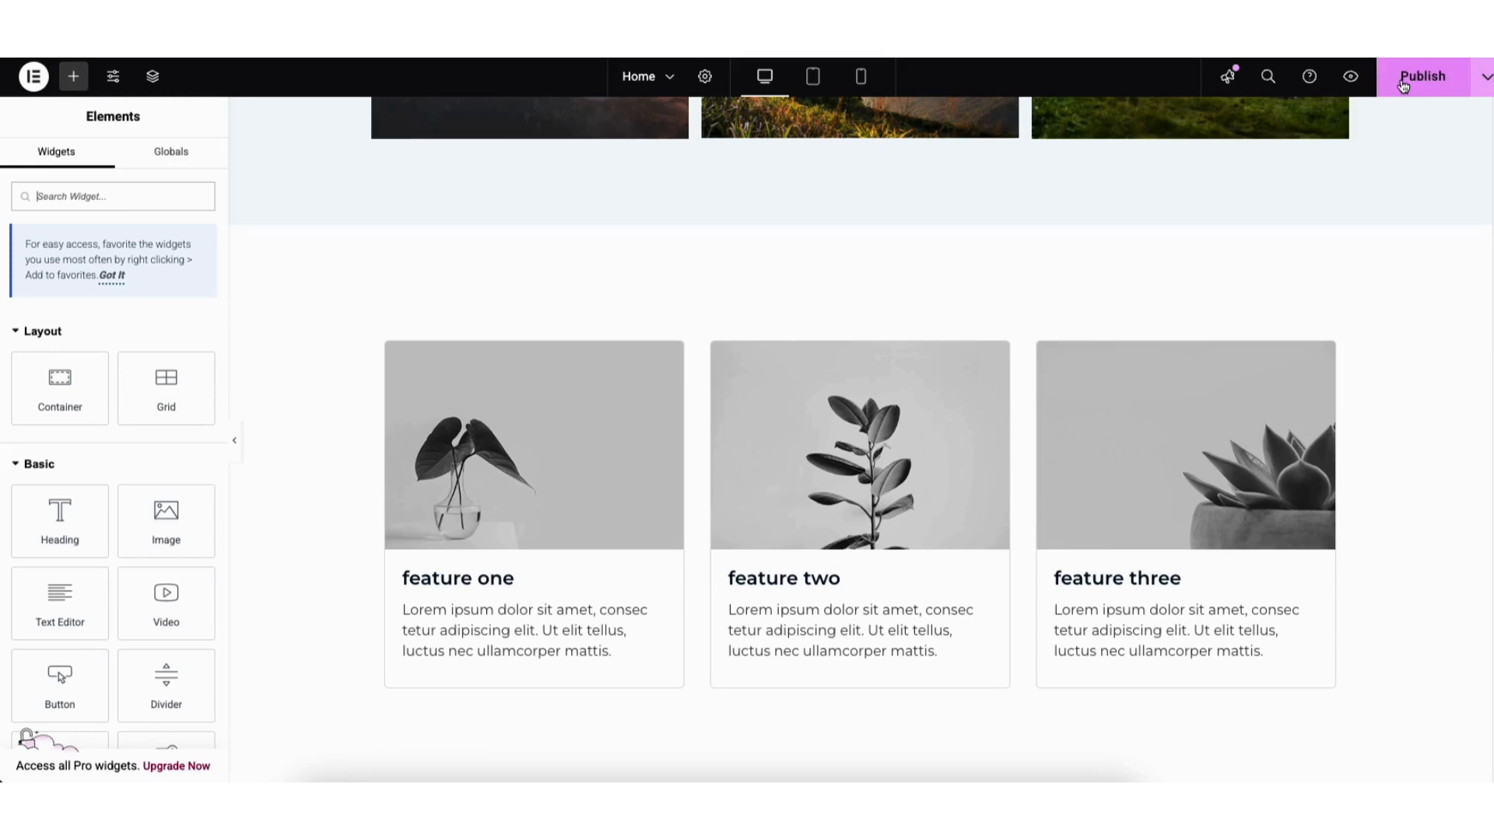
click(1485, 78)
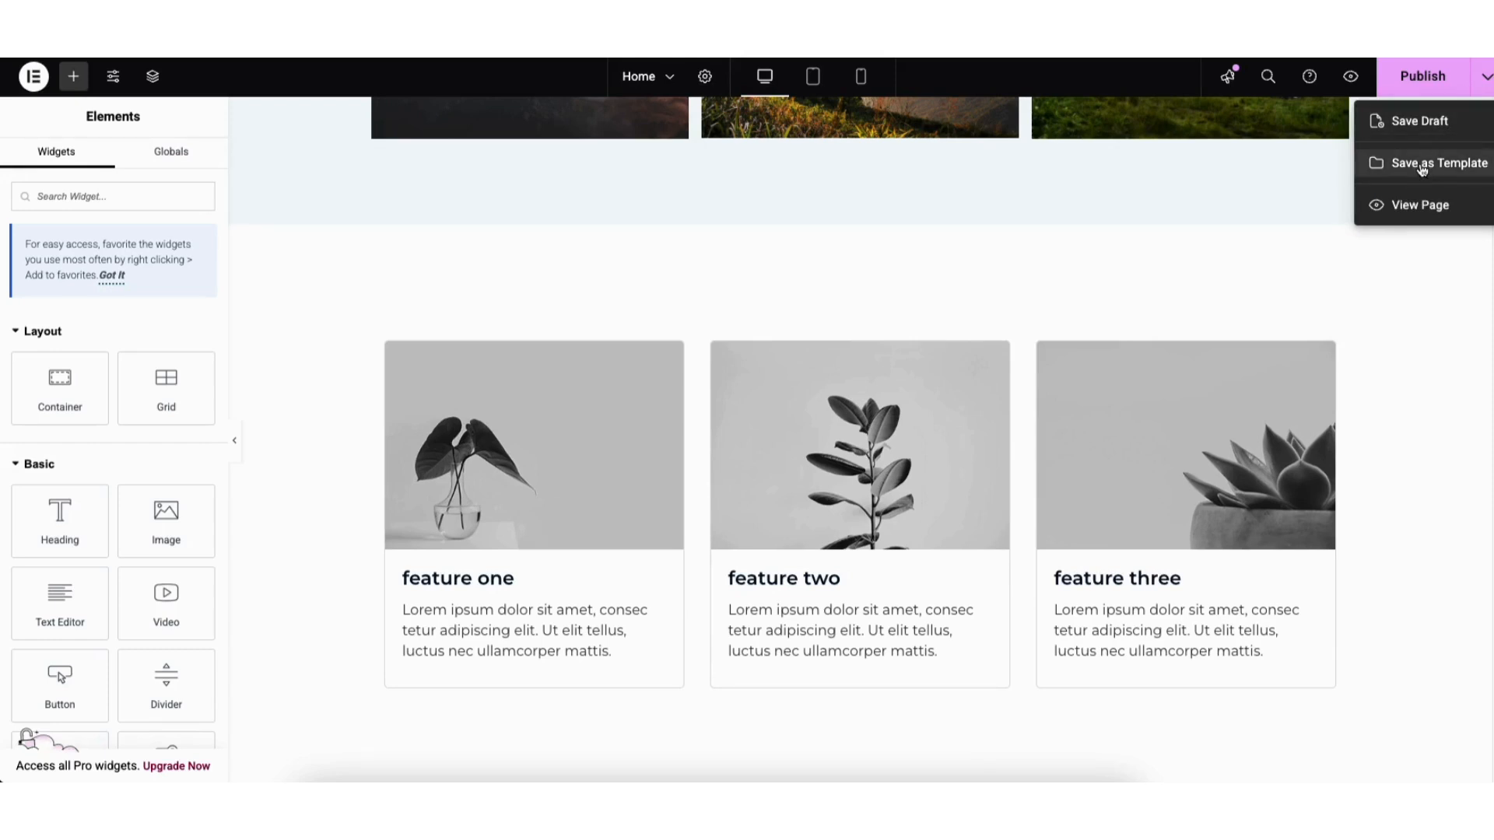
click(1331, 177)
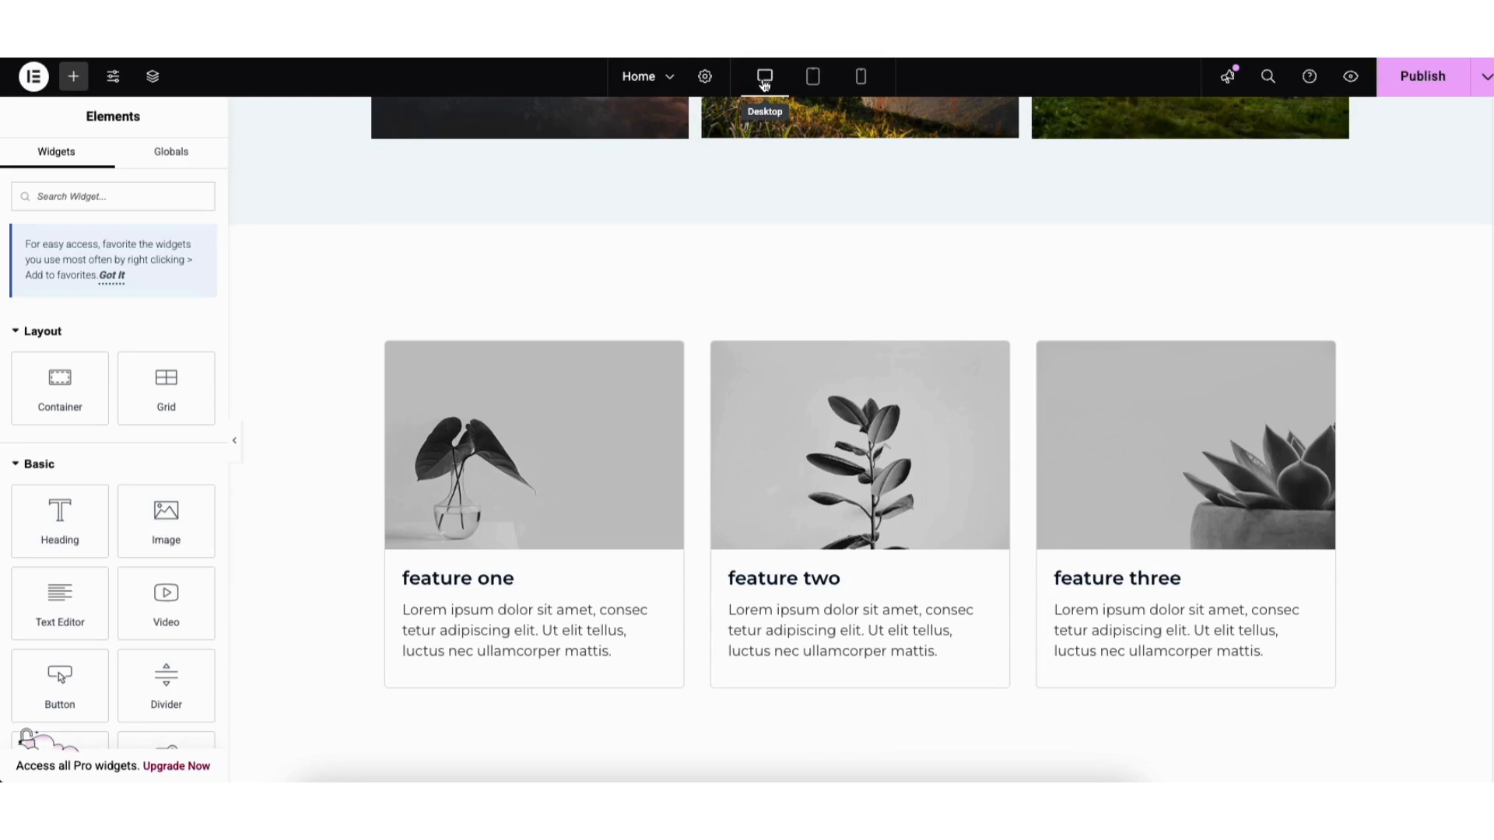
Preview the home page in the tablet and mobile layouts, and return to the desktop layout
click(812, 76)
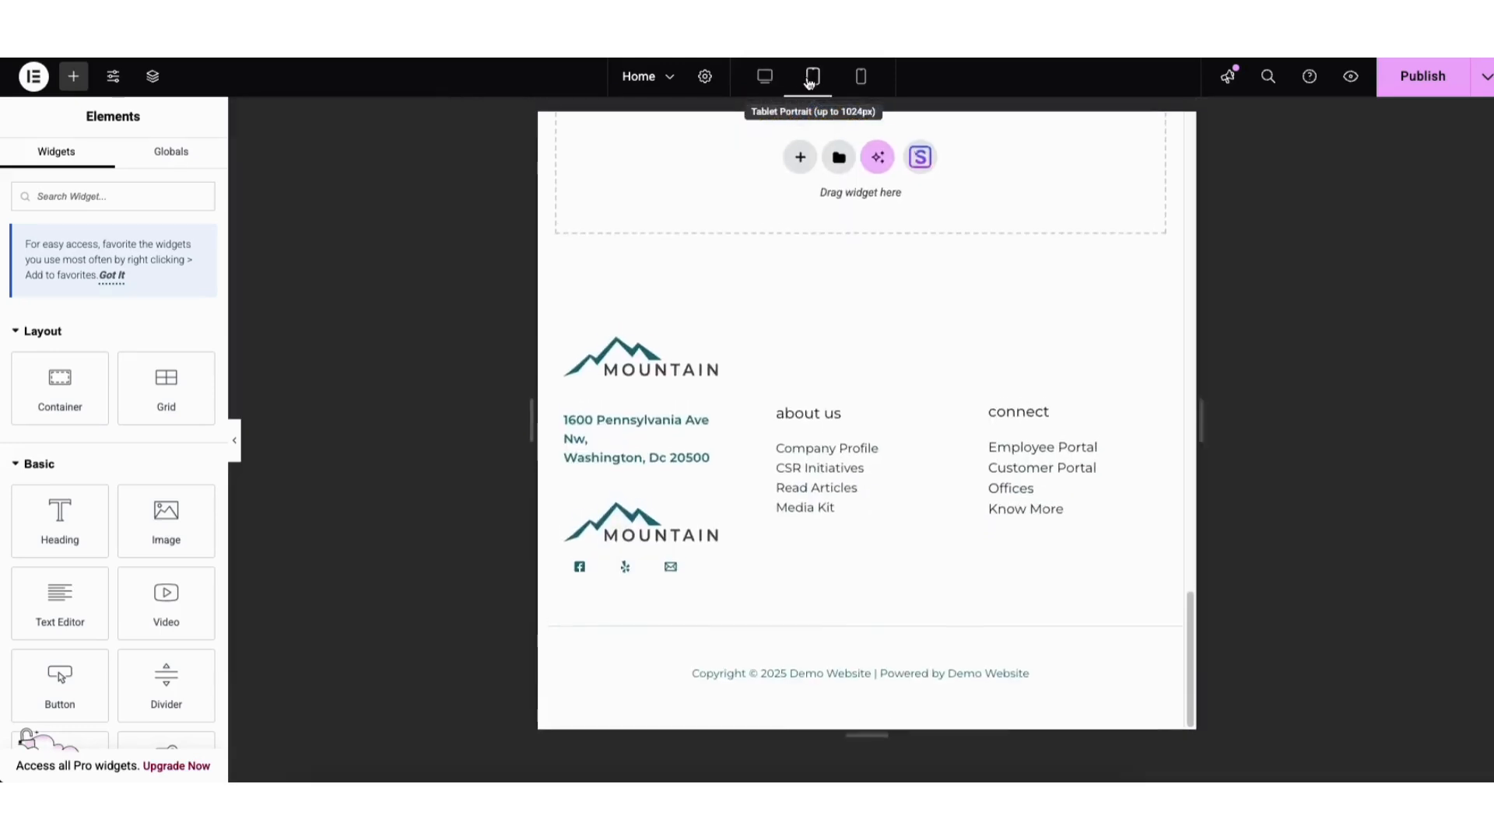
drag(1193, 623, 1190, 132)
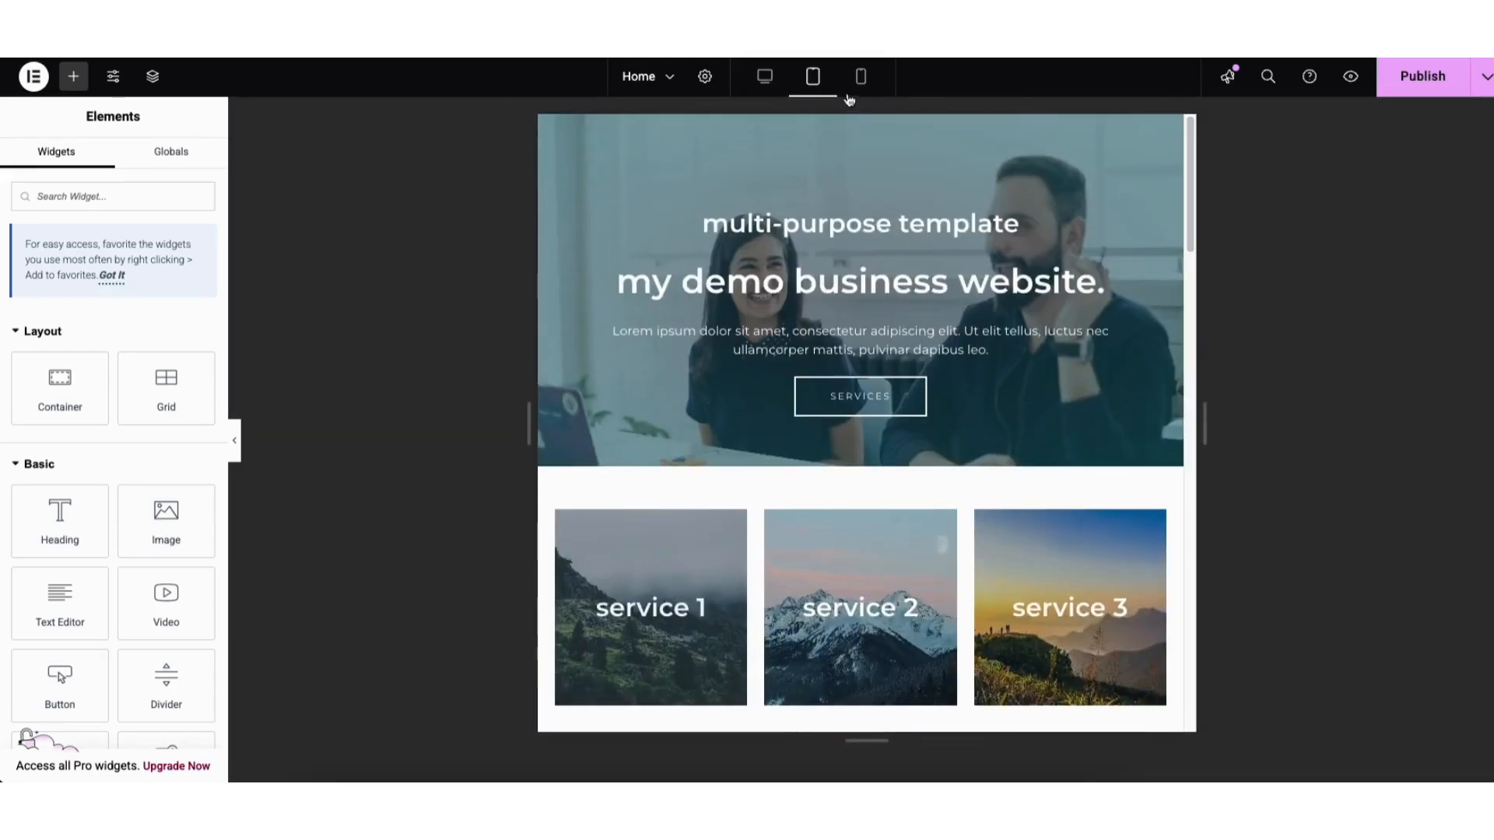
click(860, 76)
mouse_move(1015, 151)
mouse_down()
mouse_move(1025, 278)
mouse_move(1023, 141)
mouse_up()
click(765, 76)
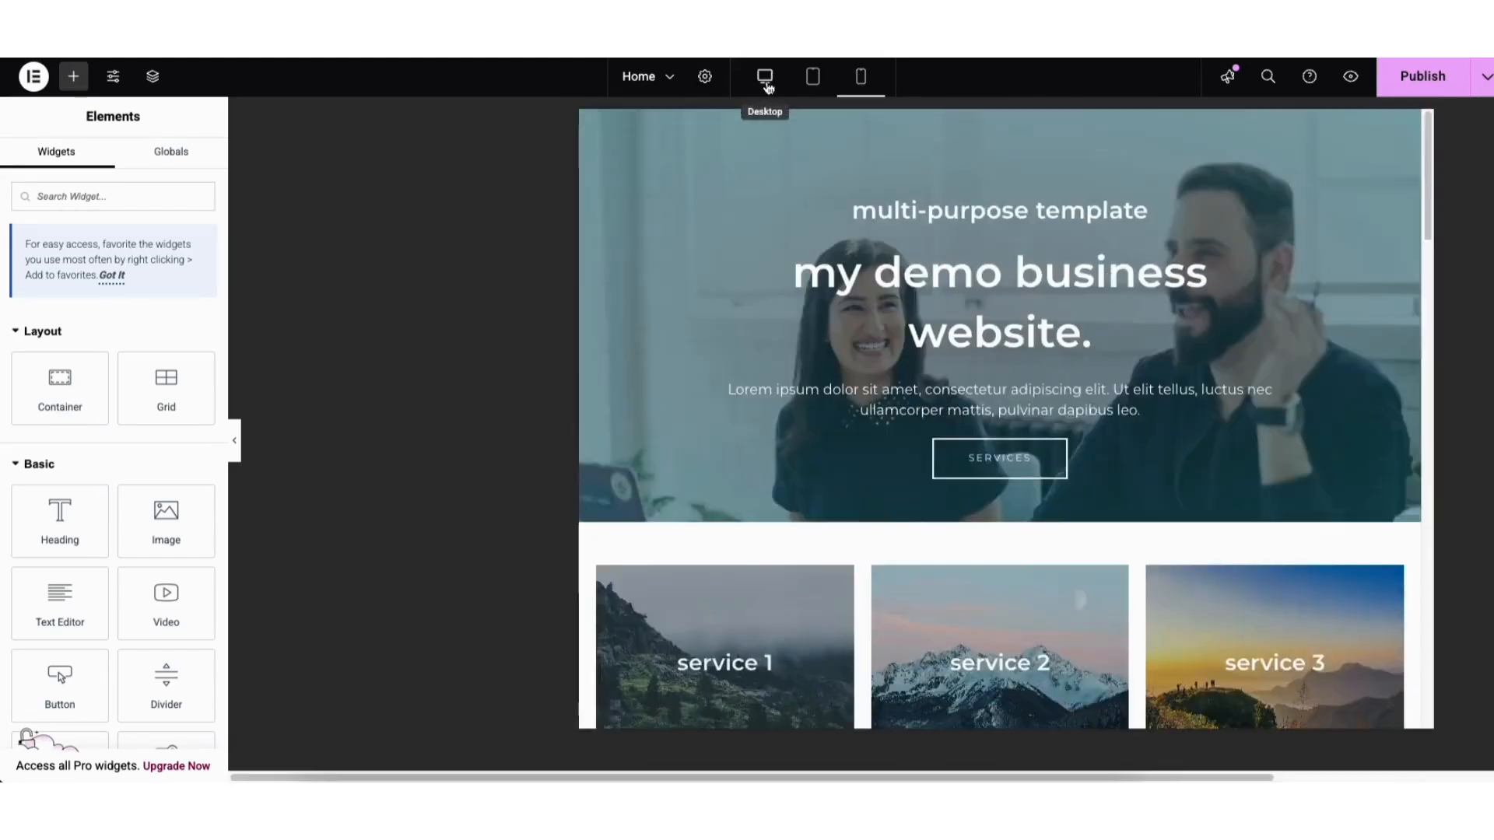
Look over the Site Settings and close them, and open the Revisions list in the page history
click(113, 76)
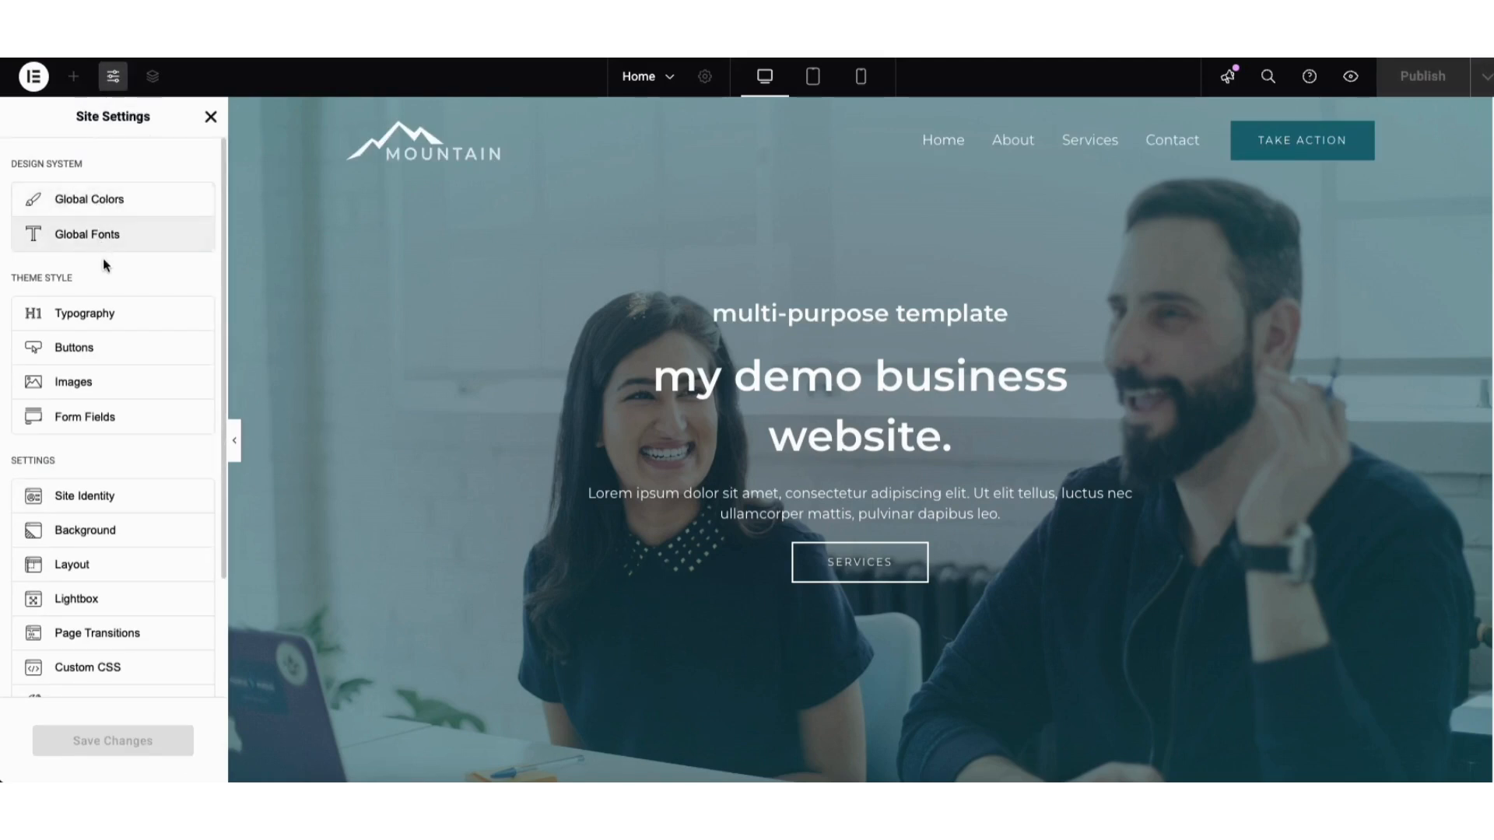
click(210, 117)
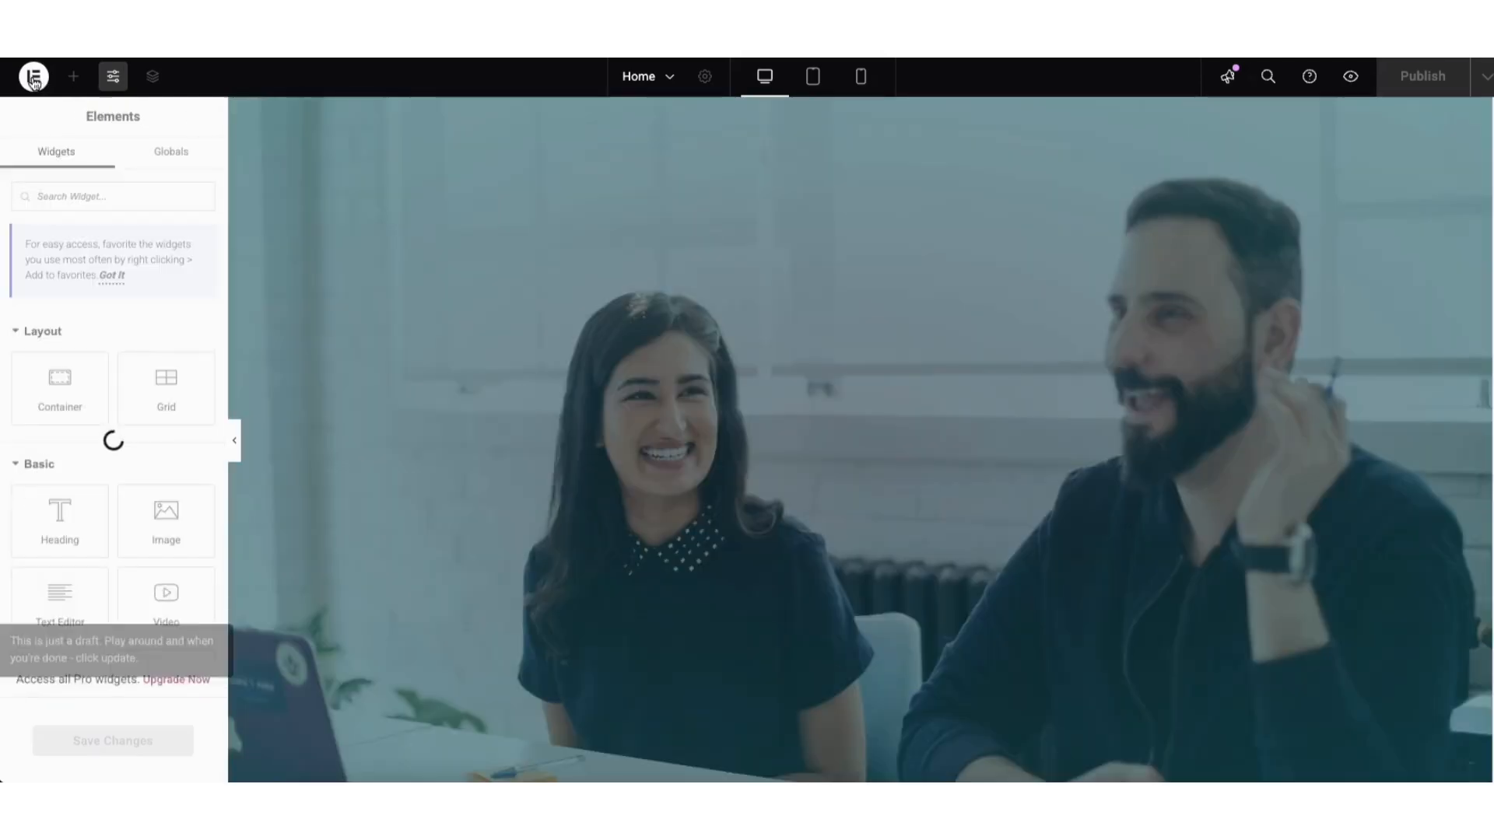
click(34, 77)
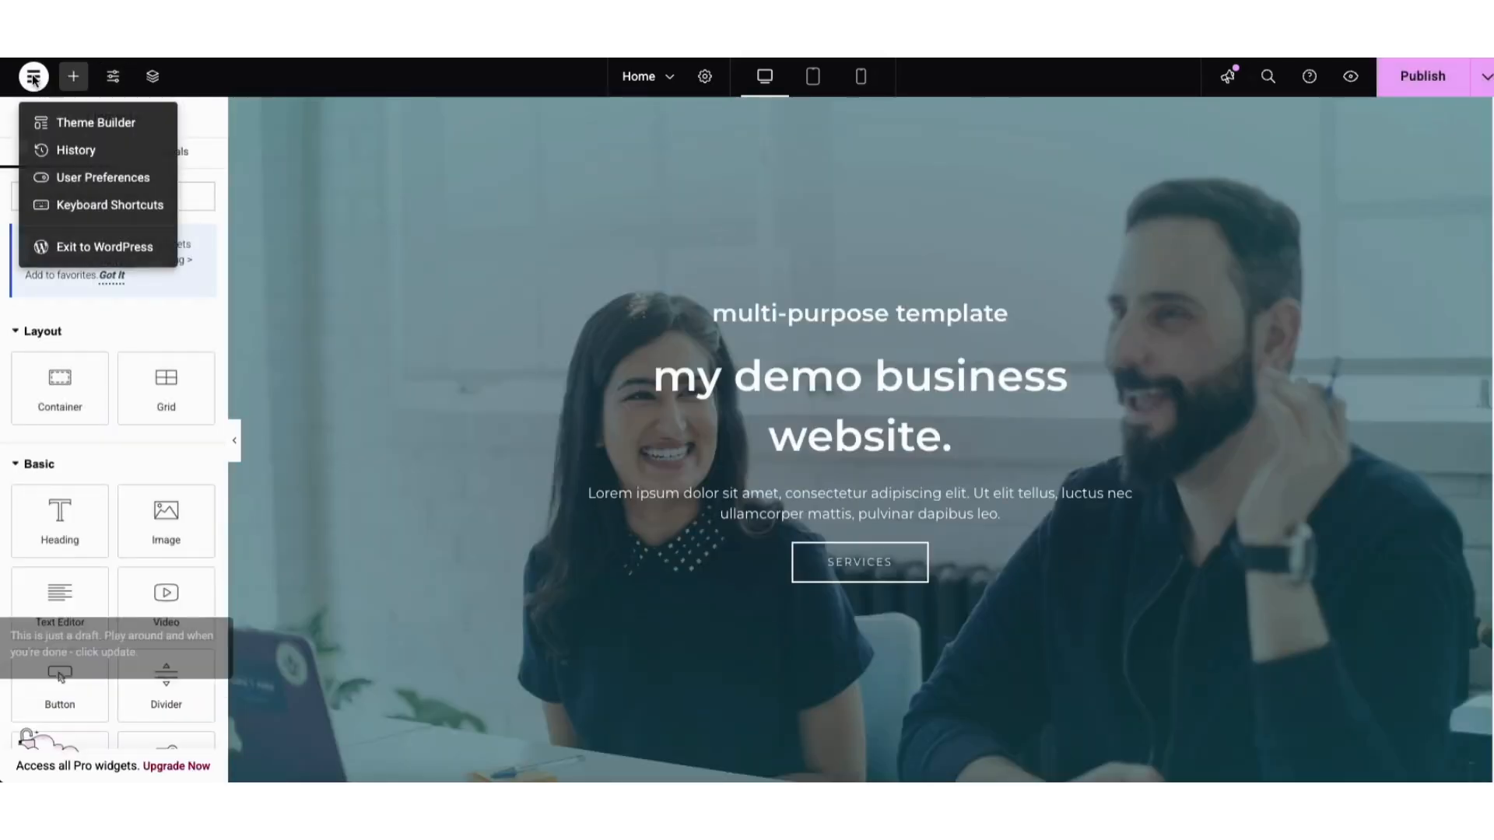
click(82, 150)
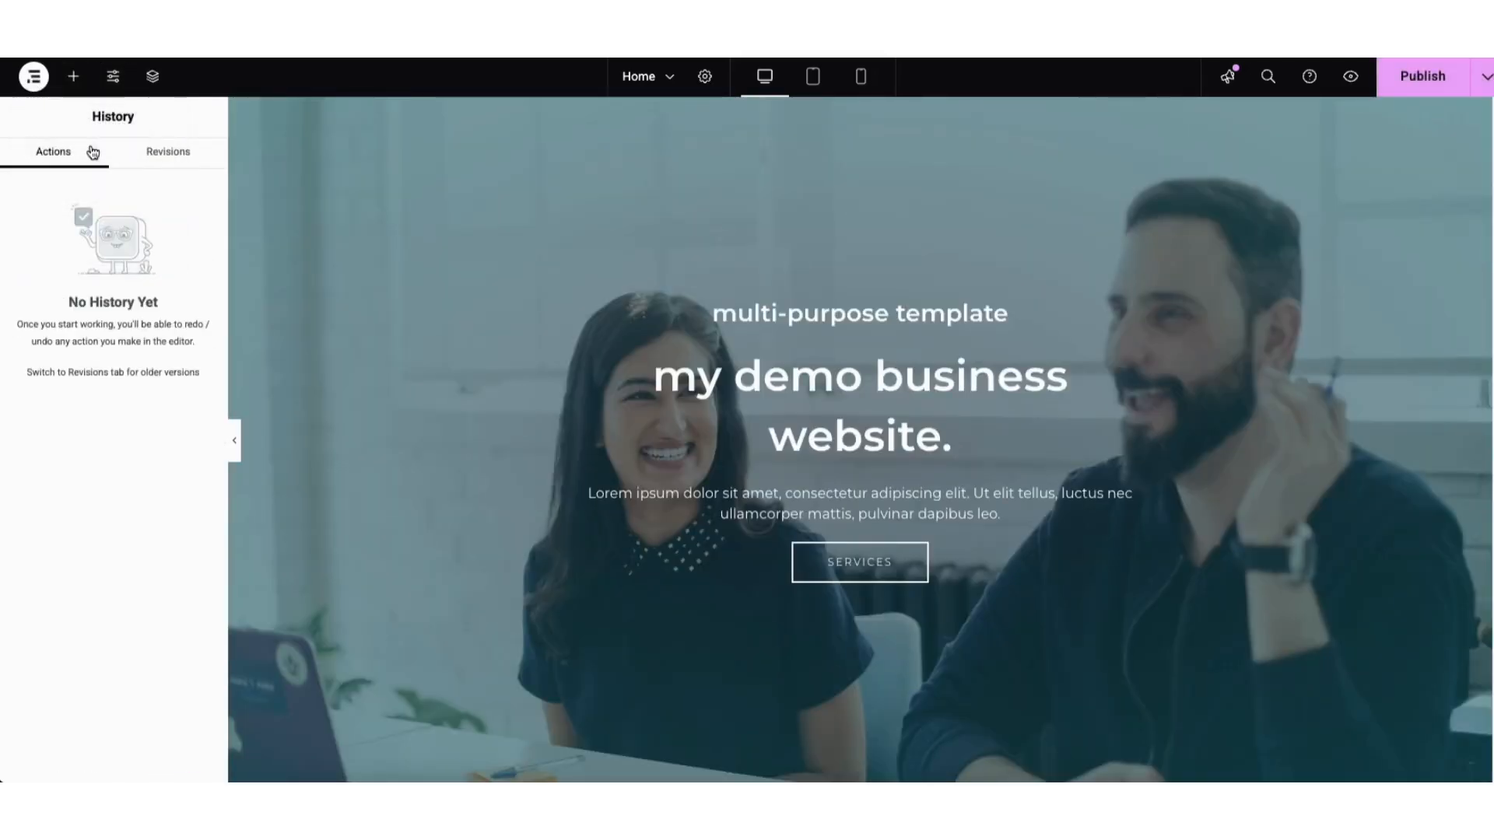
click(170, 154)
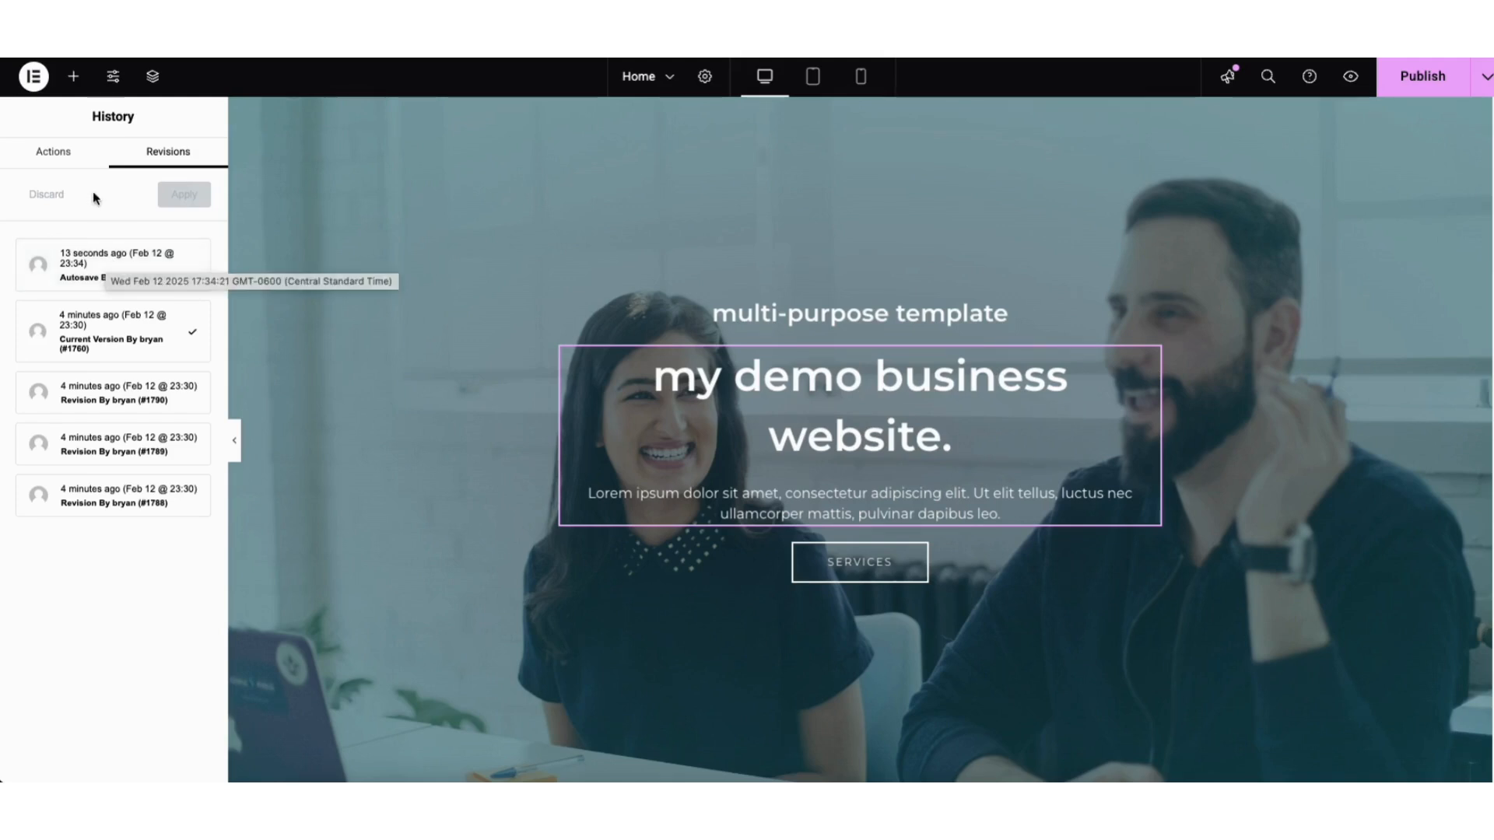
Exit the page builder to WordPress and return to the list of all pages
click(34, 77)
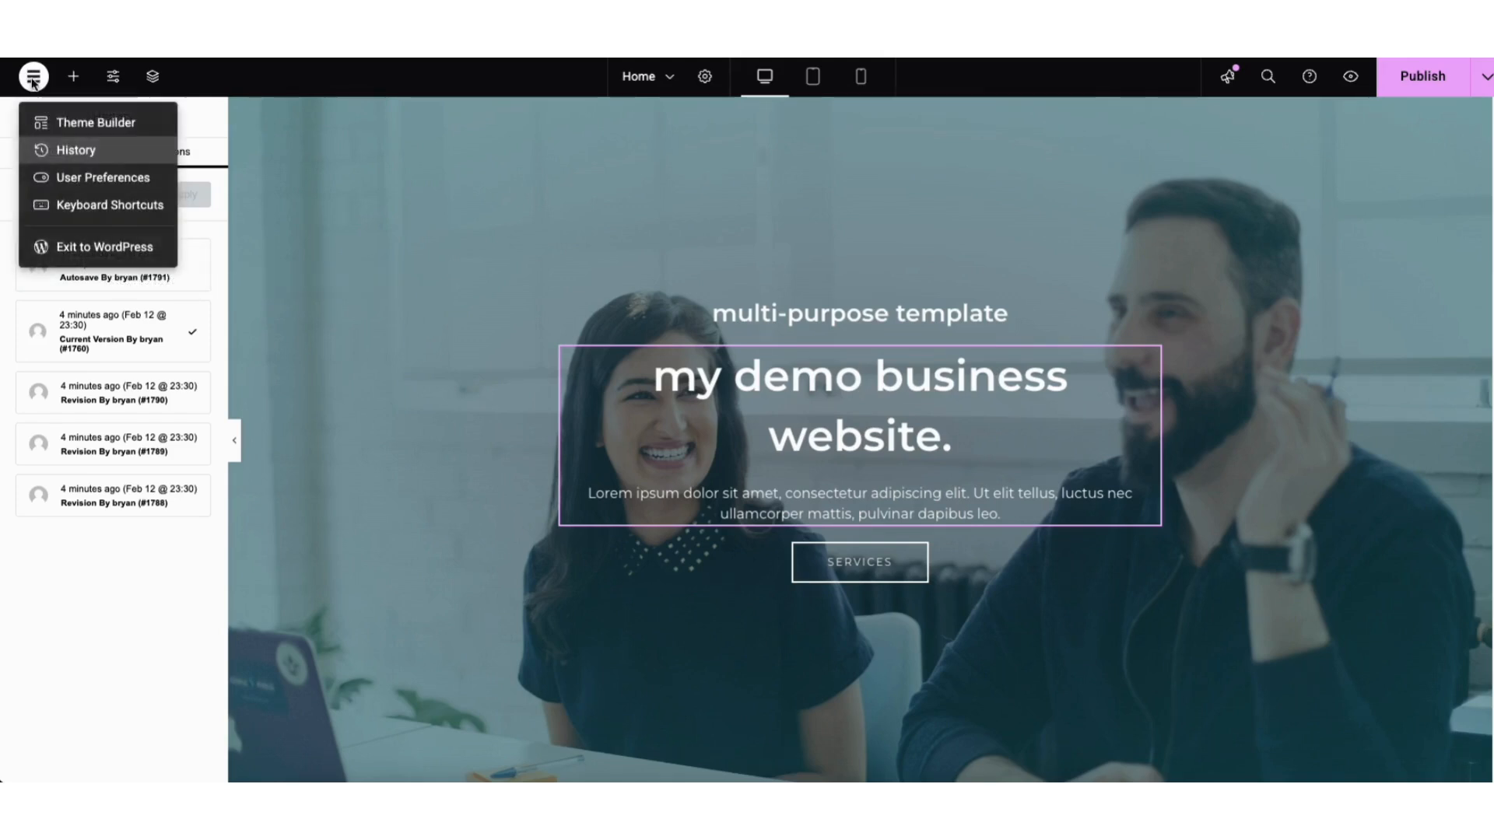
click(80, 249)
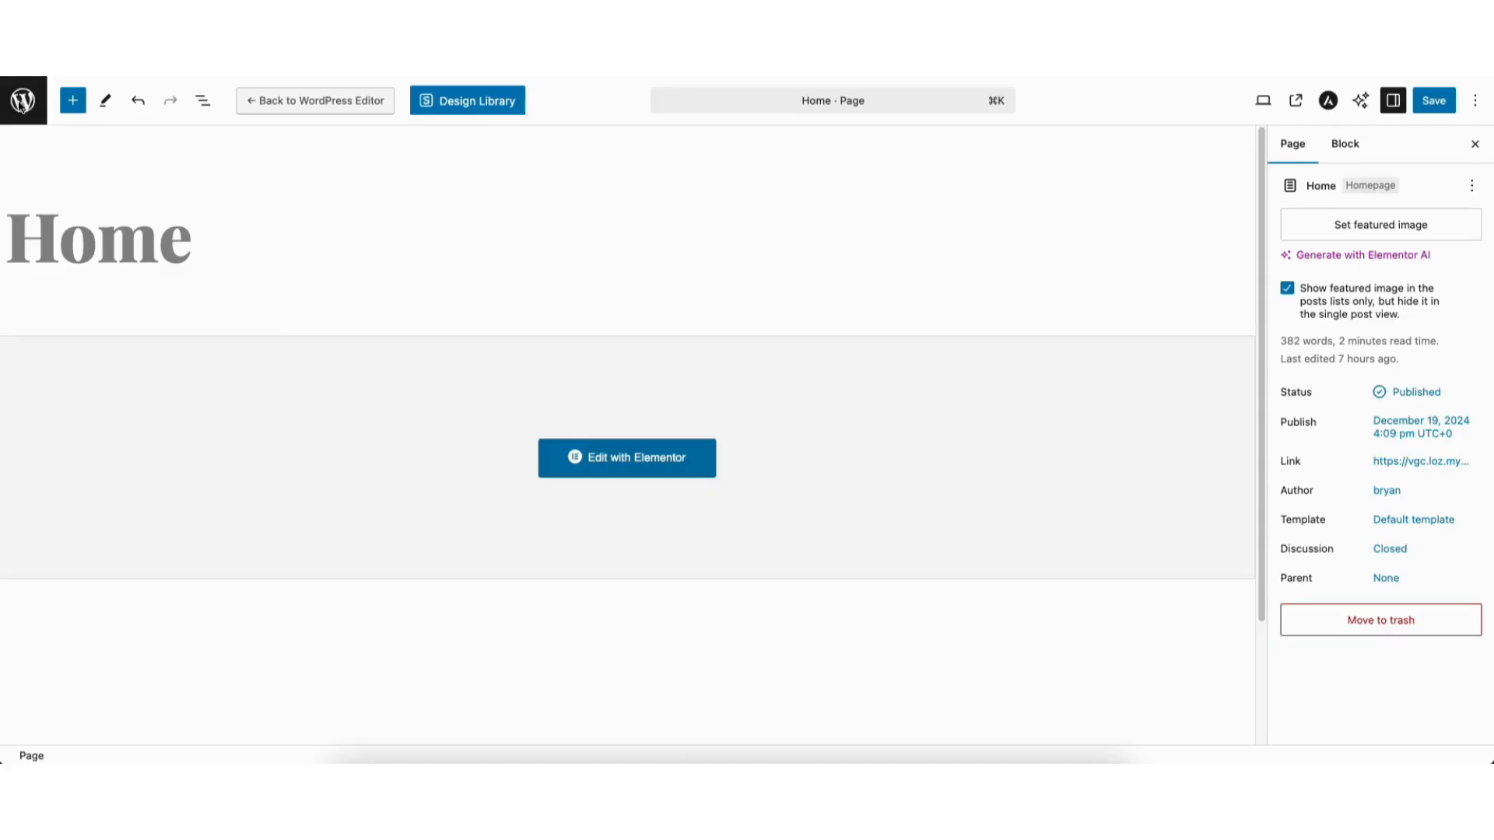
click(22, 101)
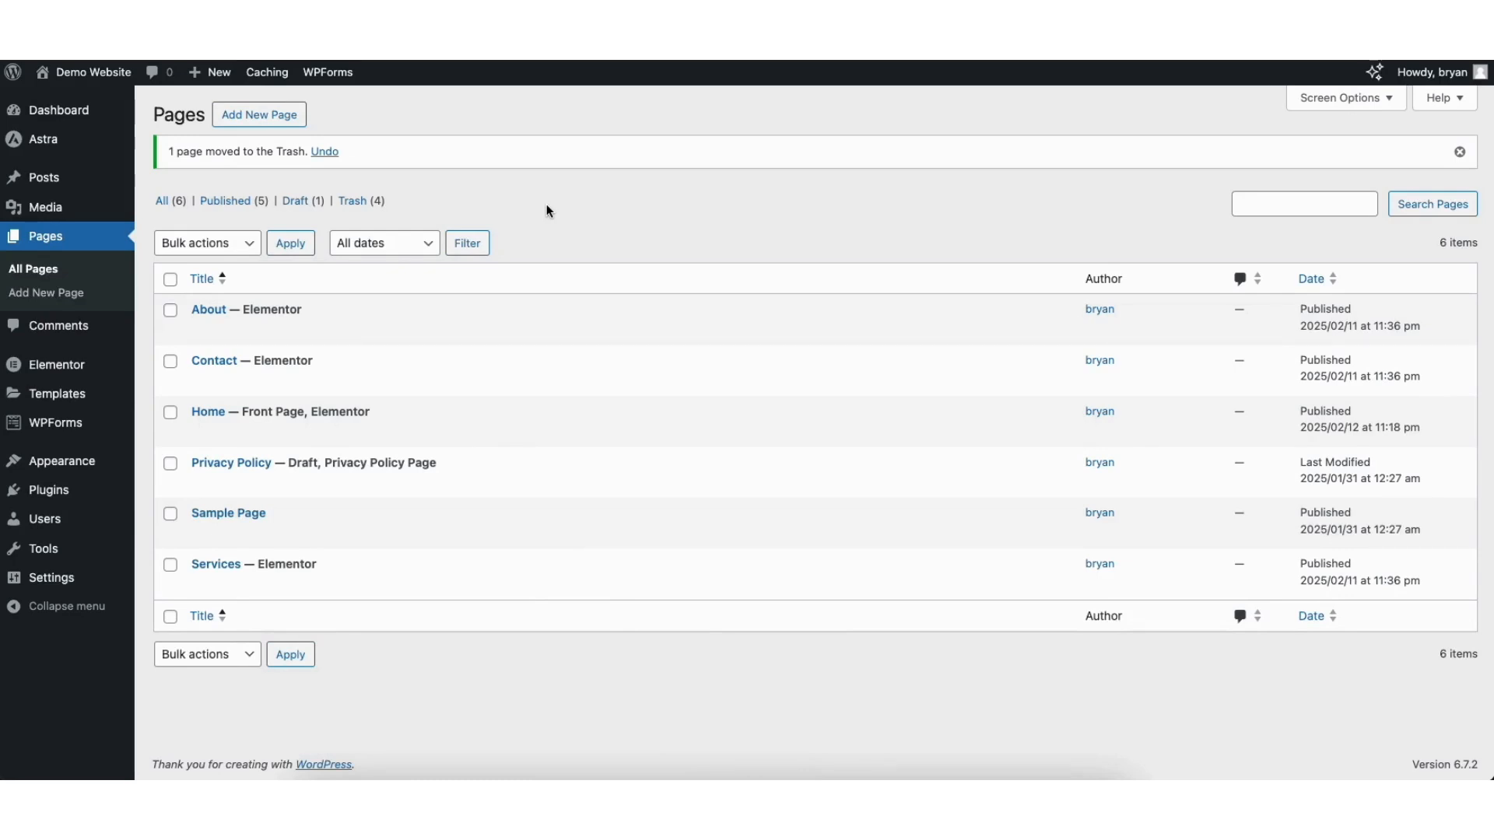
Look over the list of all pages, the Media Library and the list of all posts
click(34, 273)
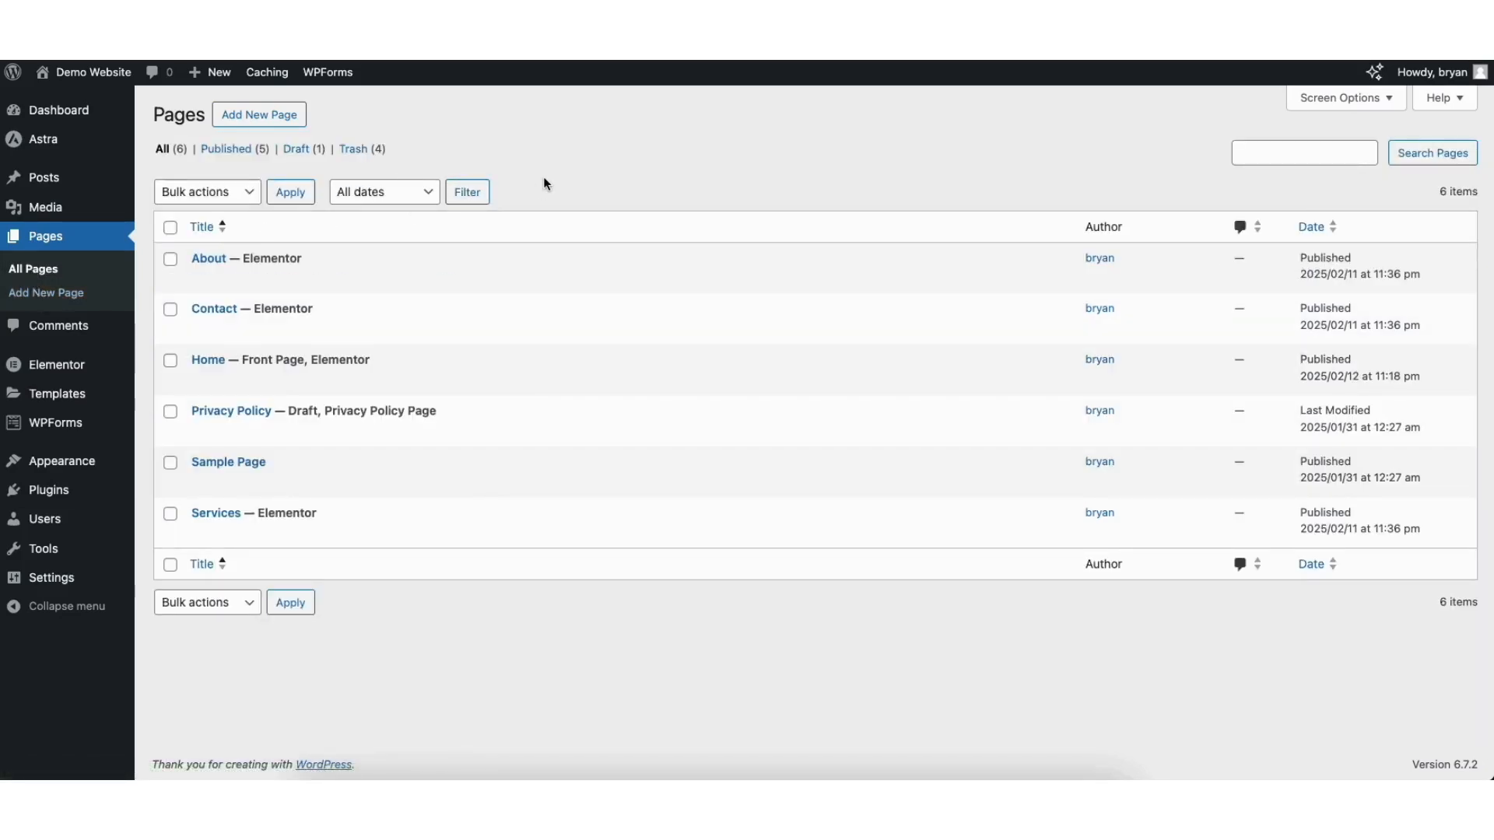
mouse_move(43, 210)
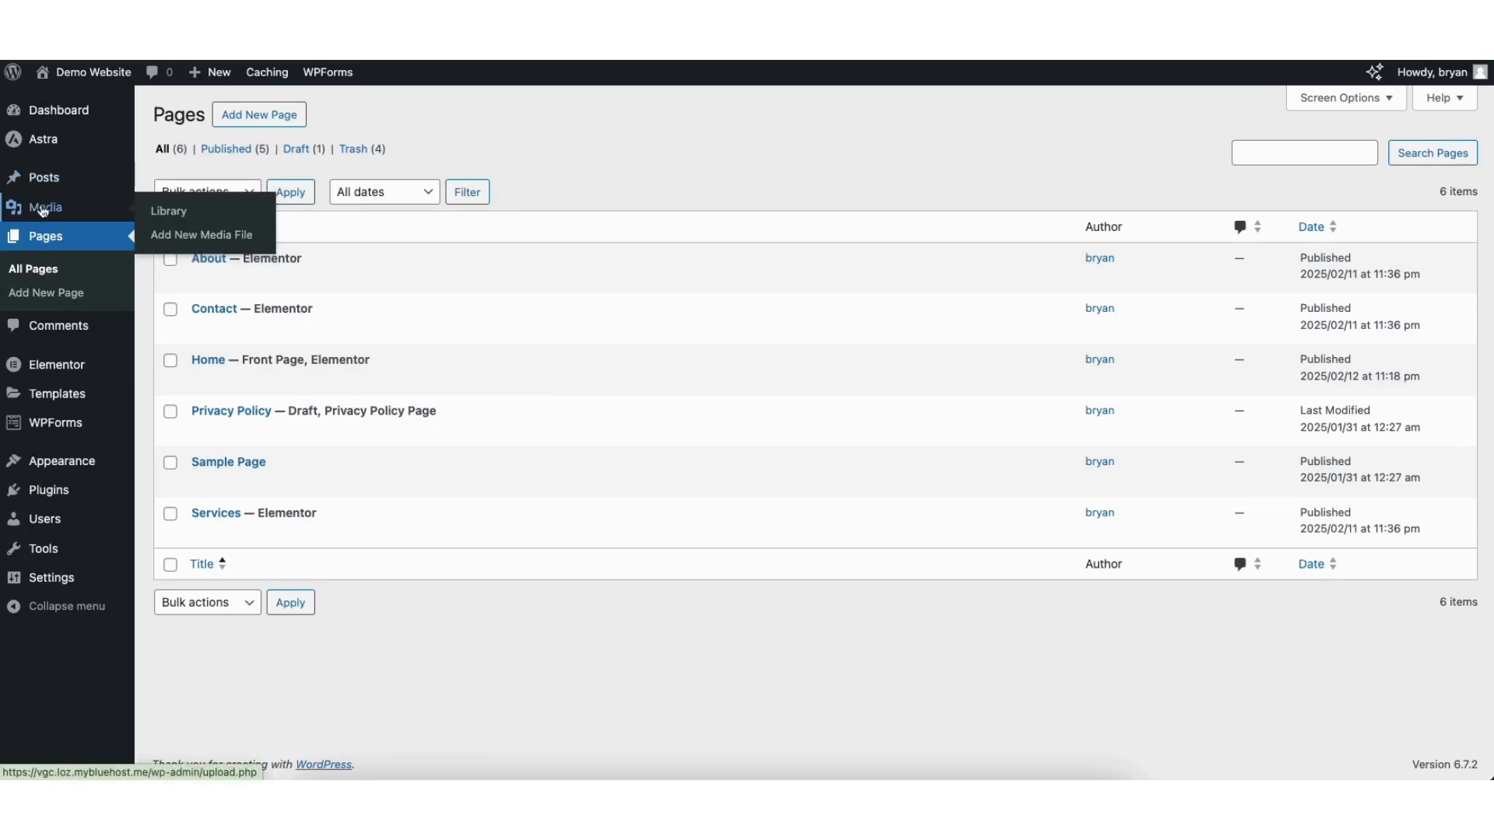
click(170, 217)
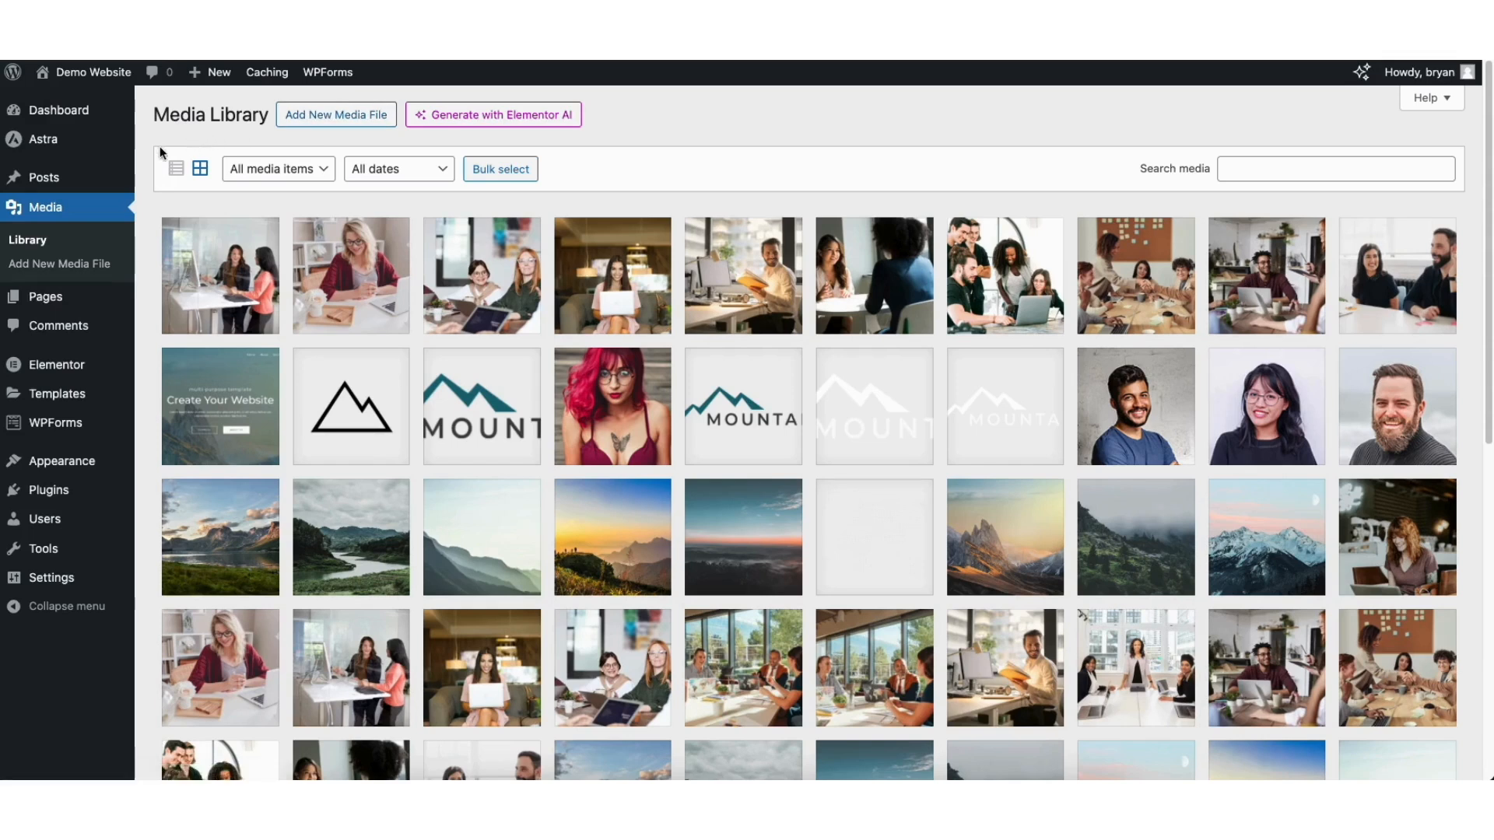
mouse_move(51, 182)
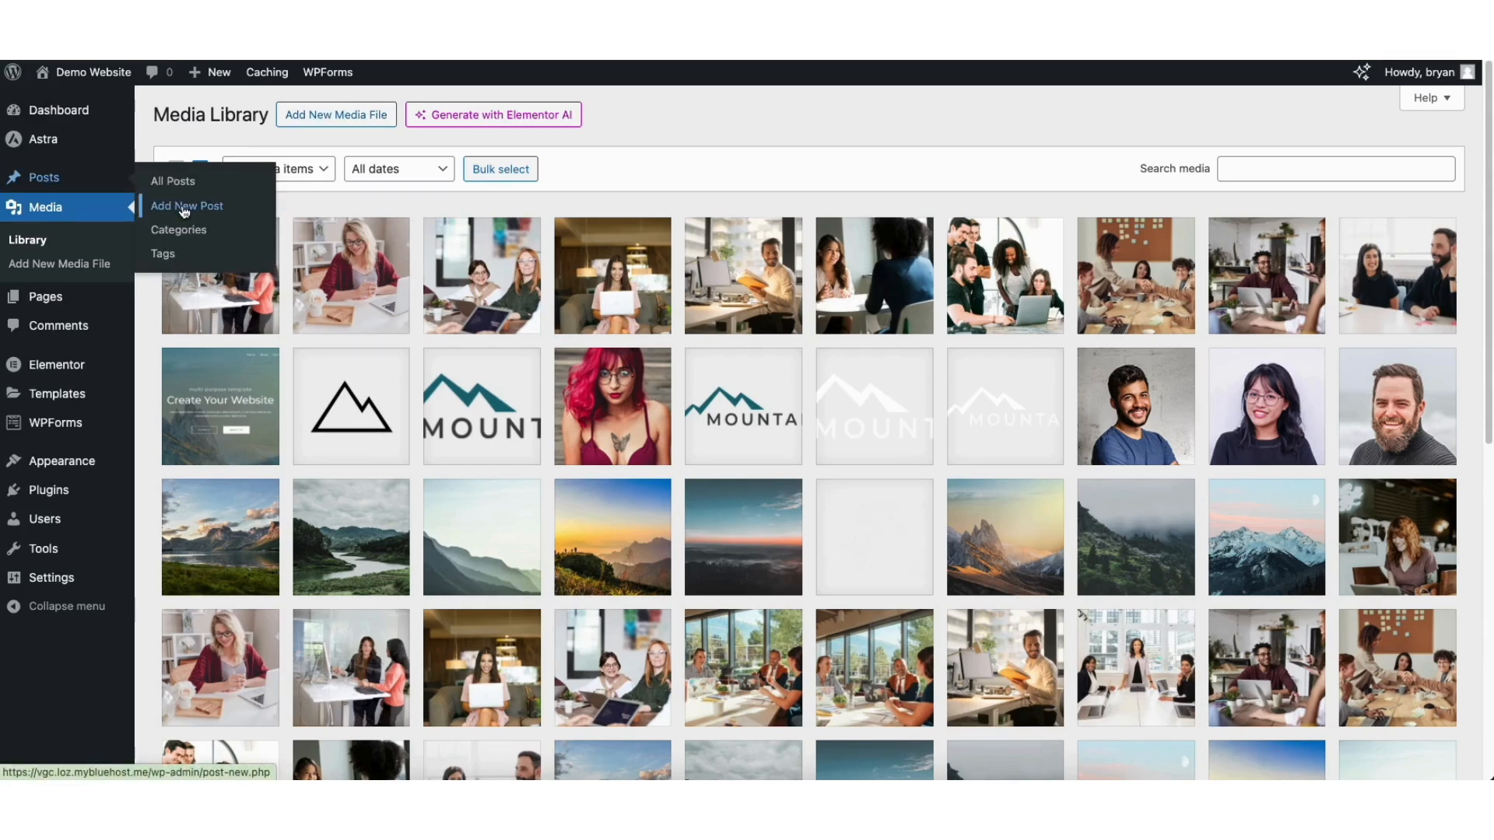
click(175, 183)
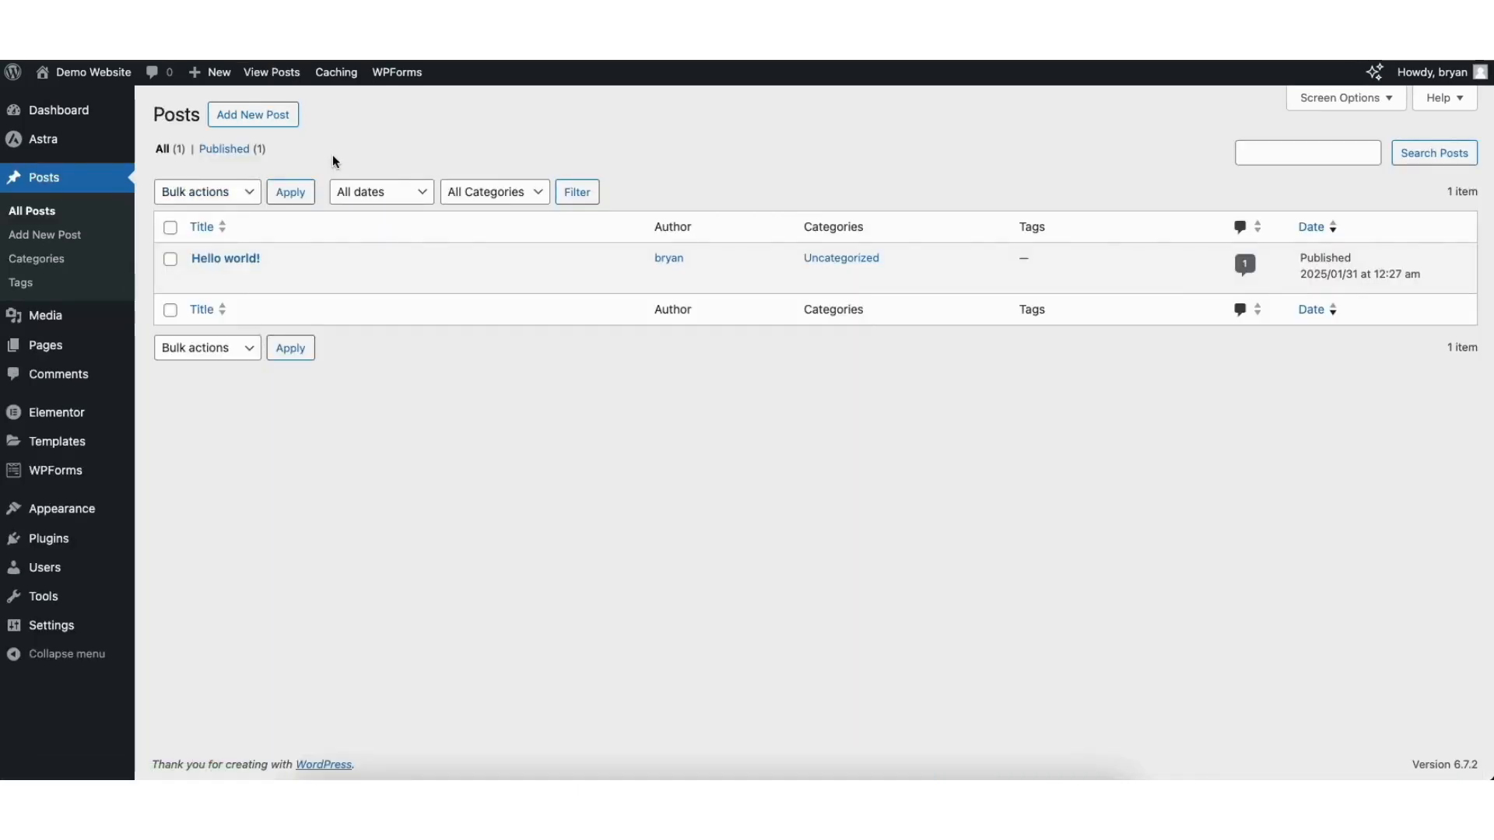
Look over the site's comments and the catalogue for adding new plugins
click(60, 375)
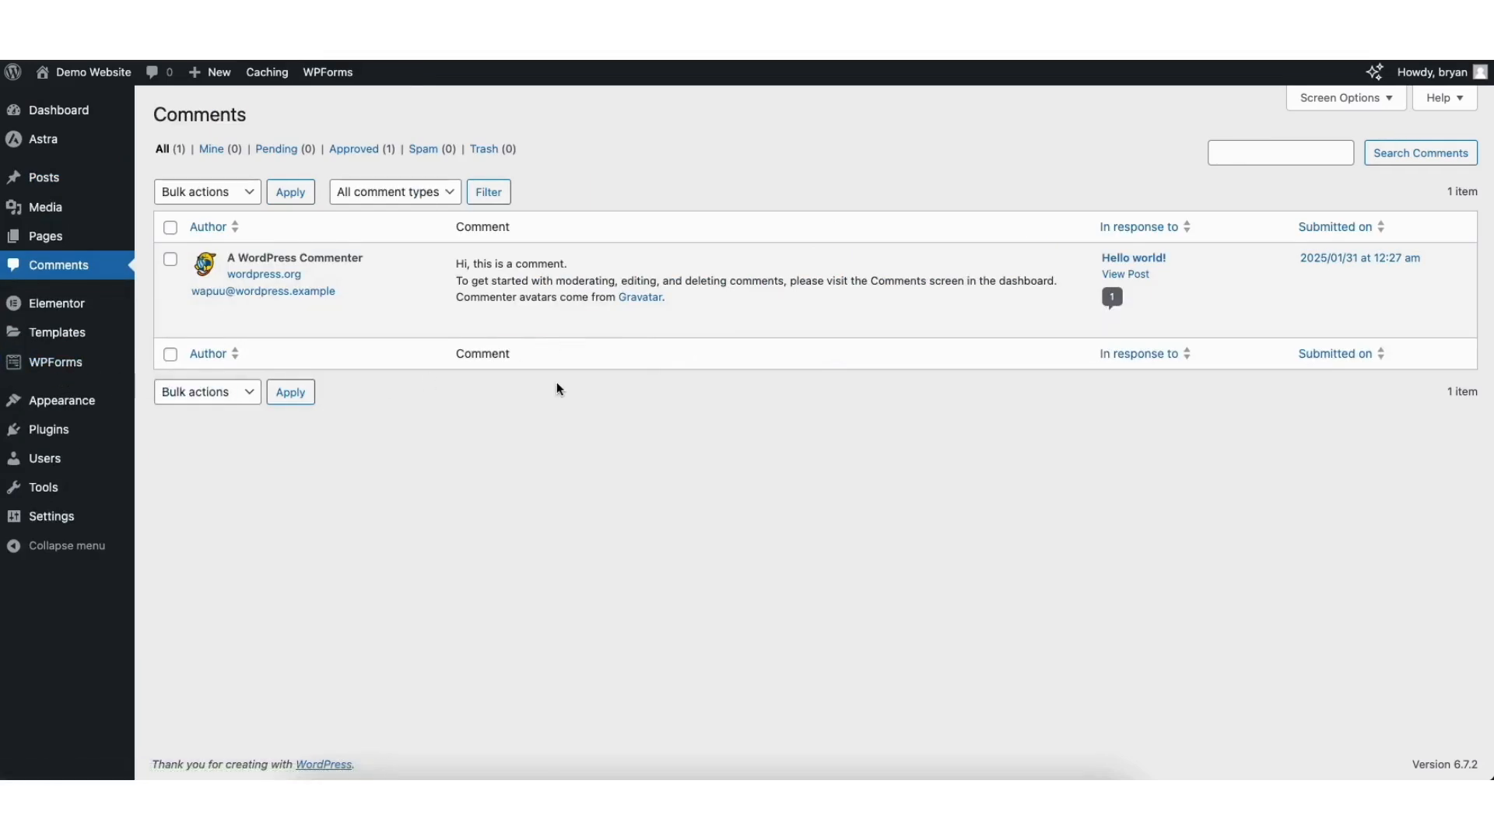
mouse_move(534, 325)
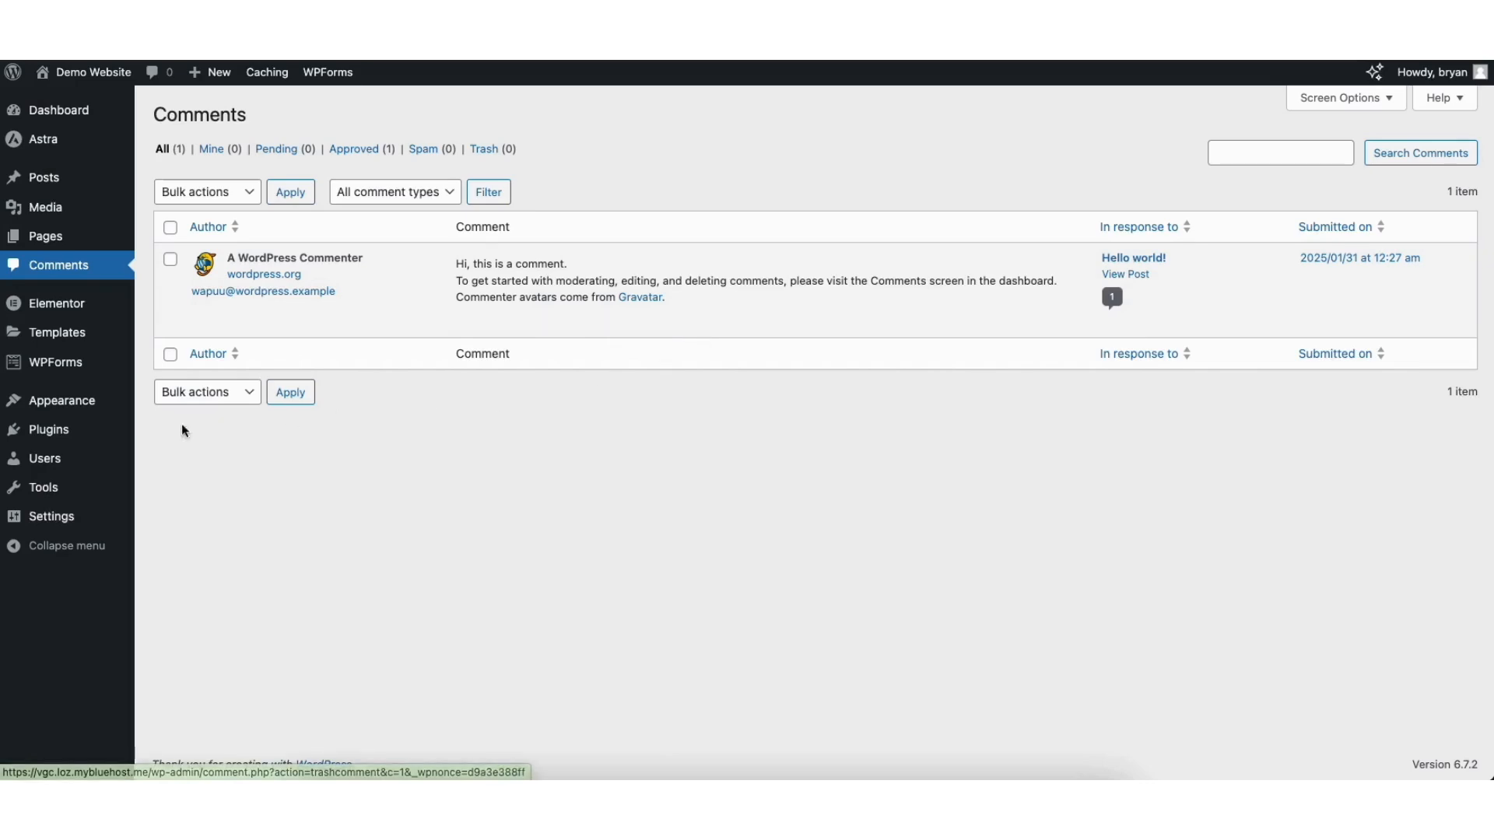
mouse_move(49, 436)
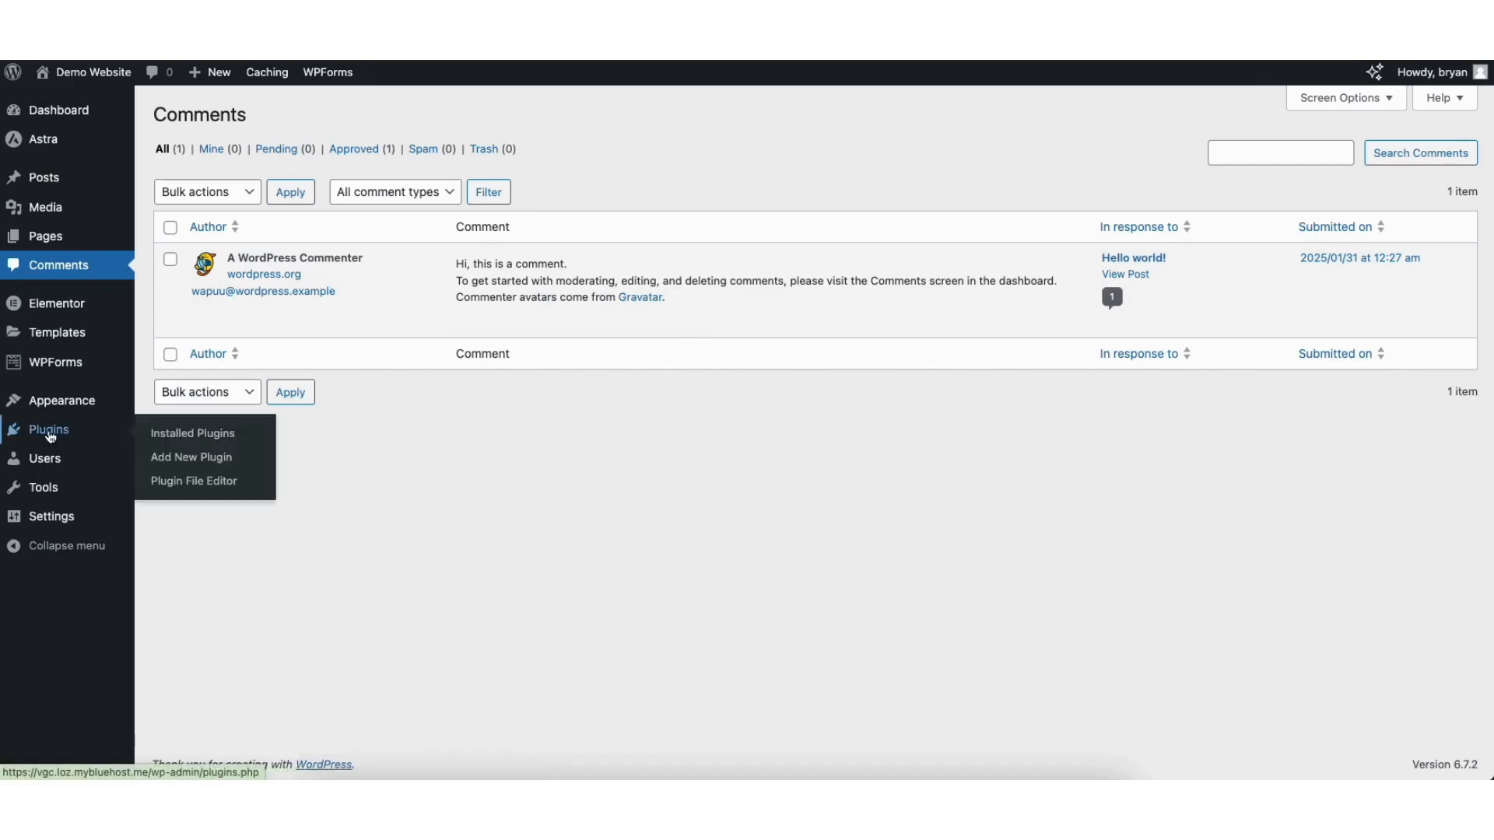
click(190, 460)
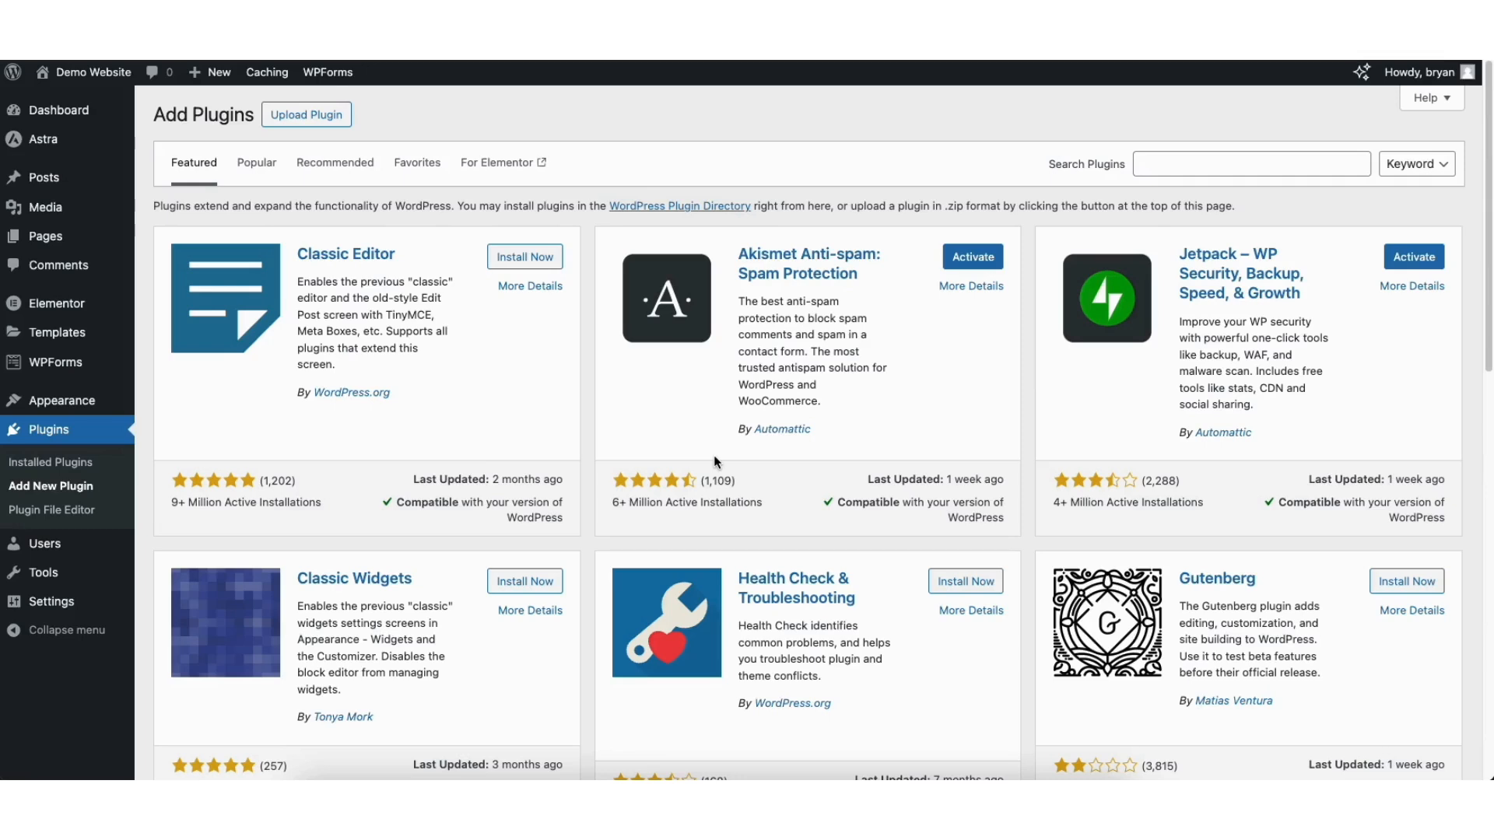
Open the site's menu management and load the Navigation (Primary Menu) for editing
mouse_move(56, 406)
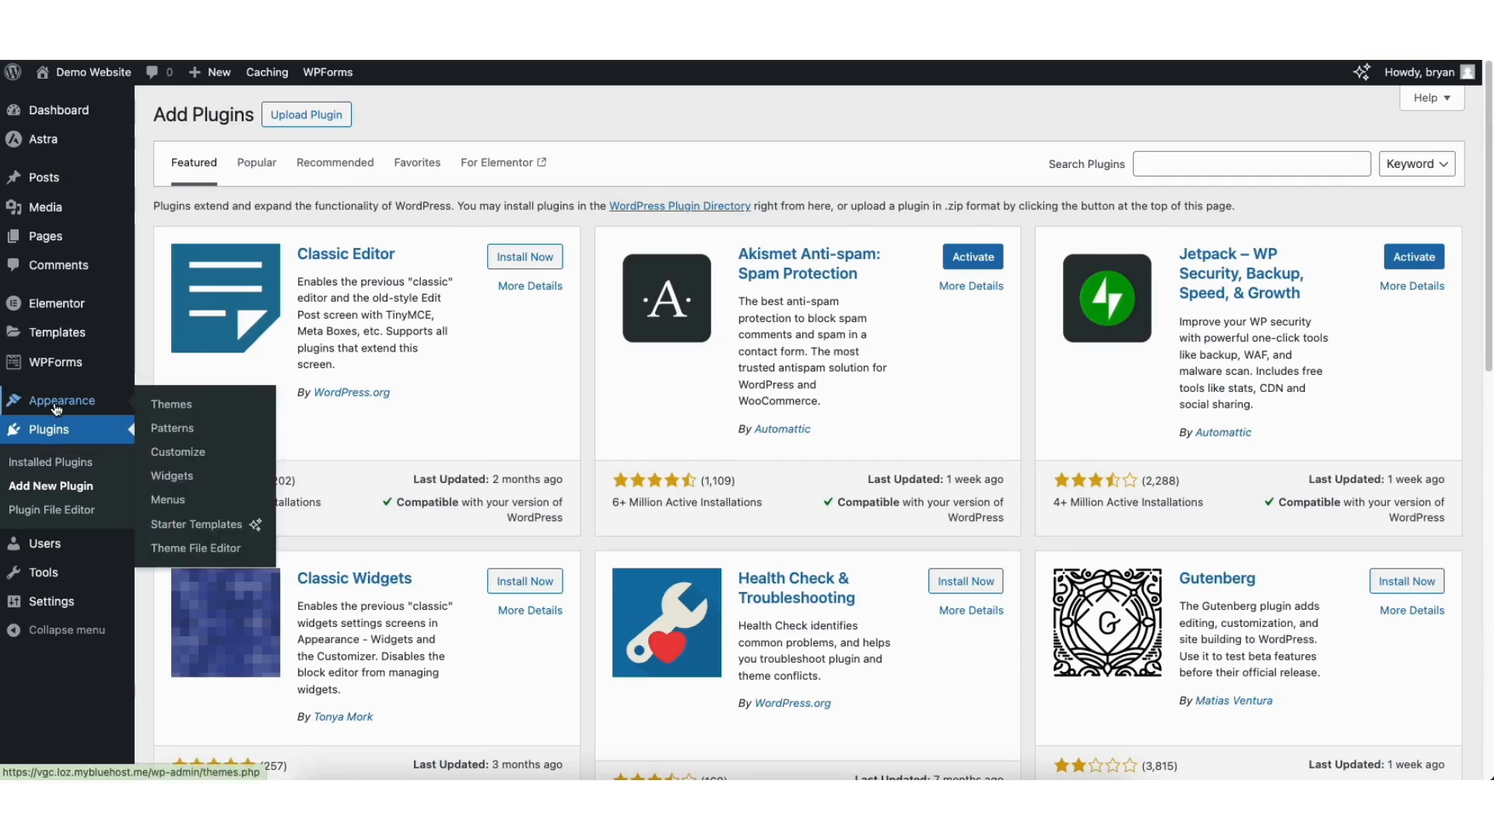
click(166, 502)
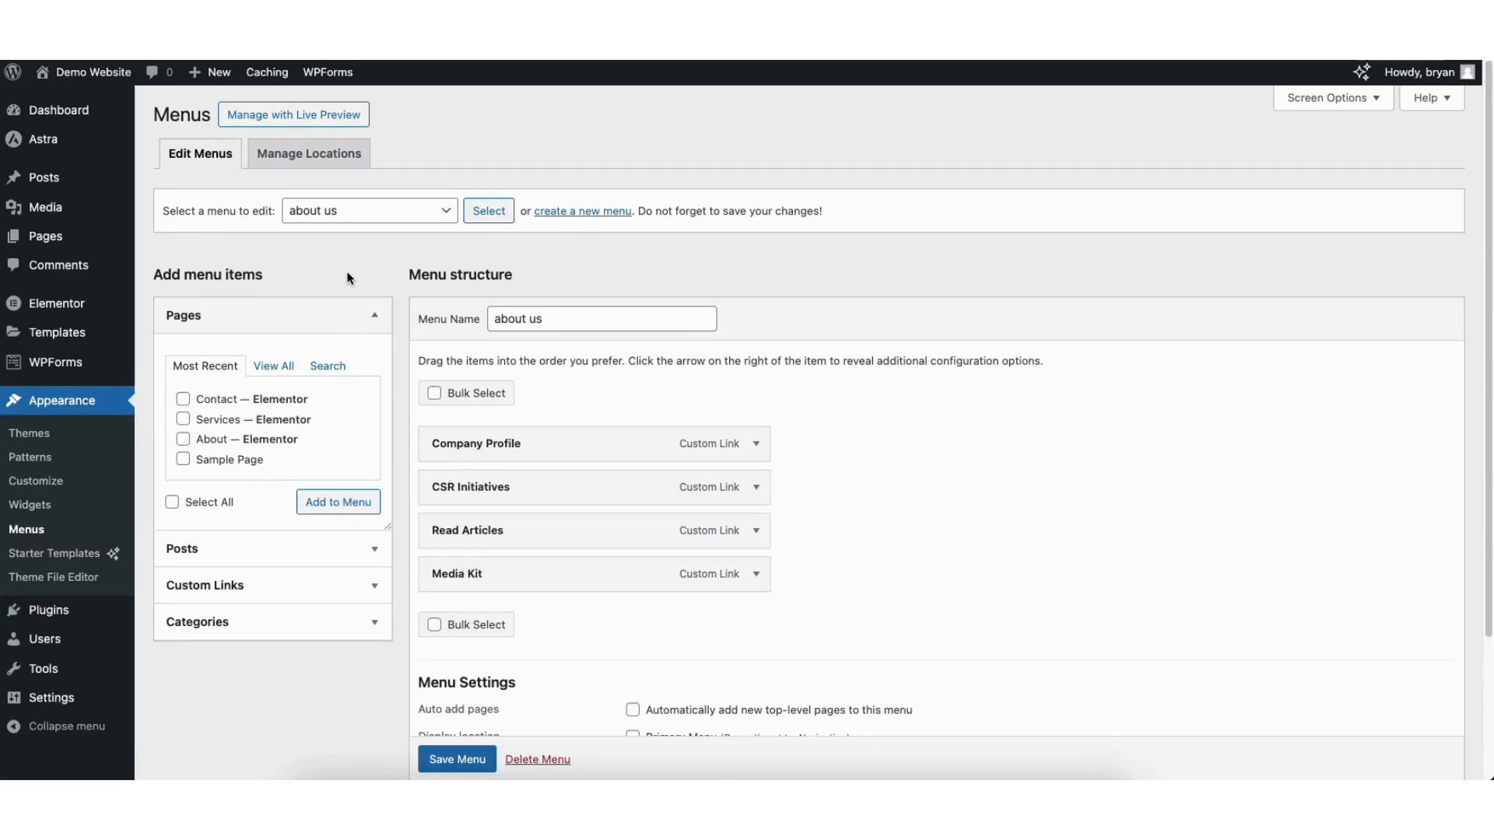
click(354, 218)
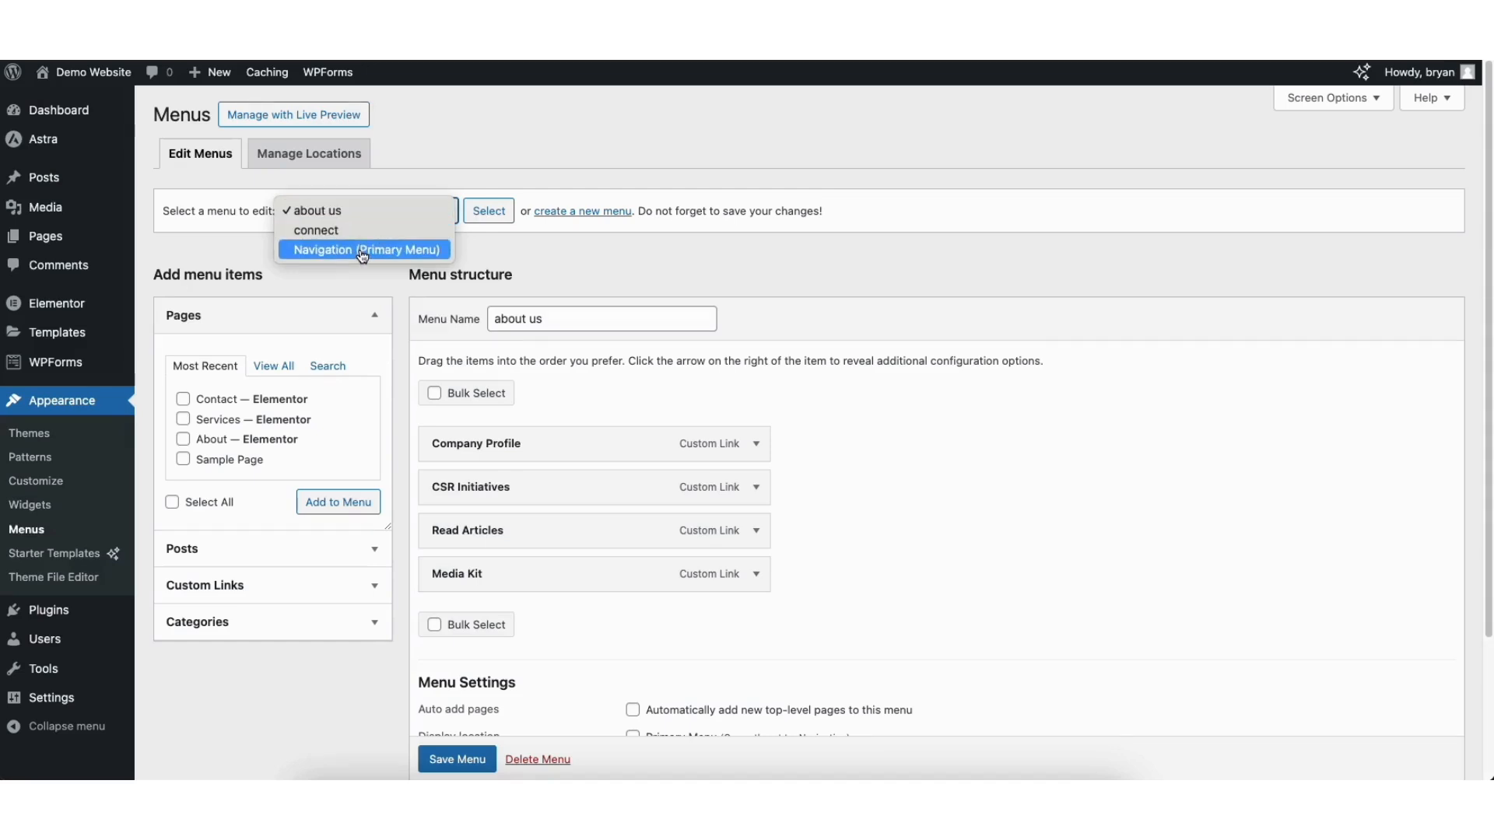
click(360, 251)
click(477, 221)
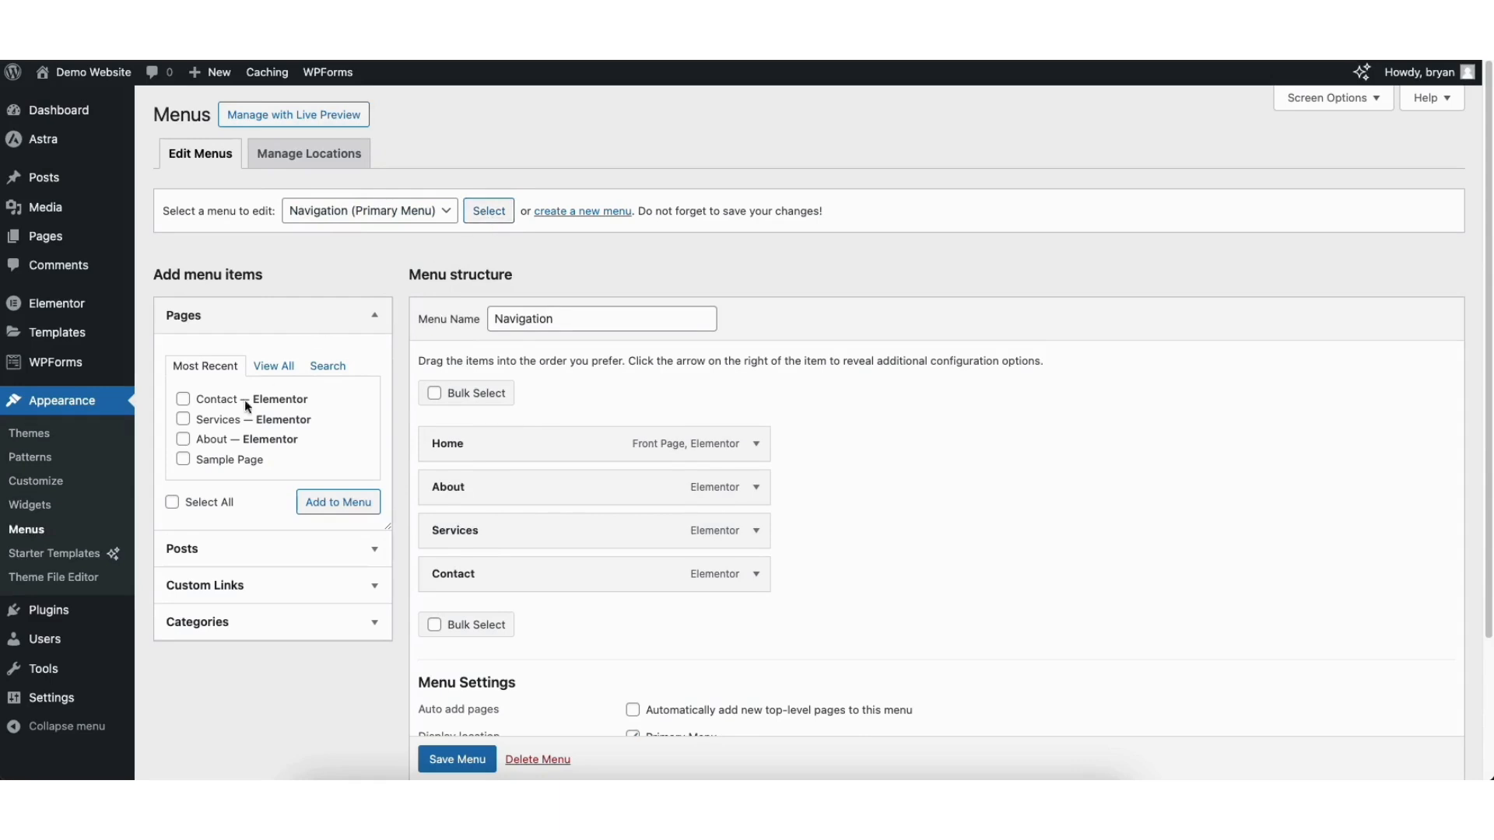
Add Sample Page to the Navigation menu and place it between Services and Contact
click(183, 459)
click(325, 502)
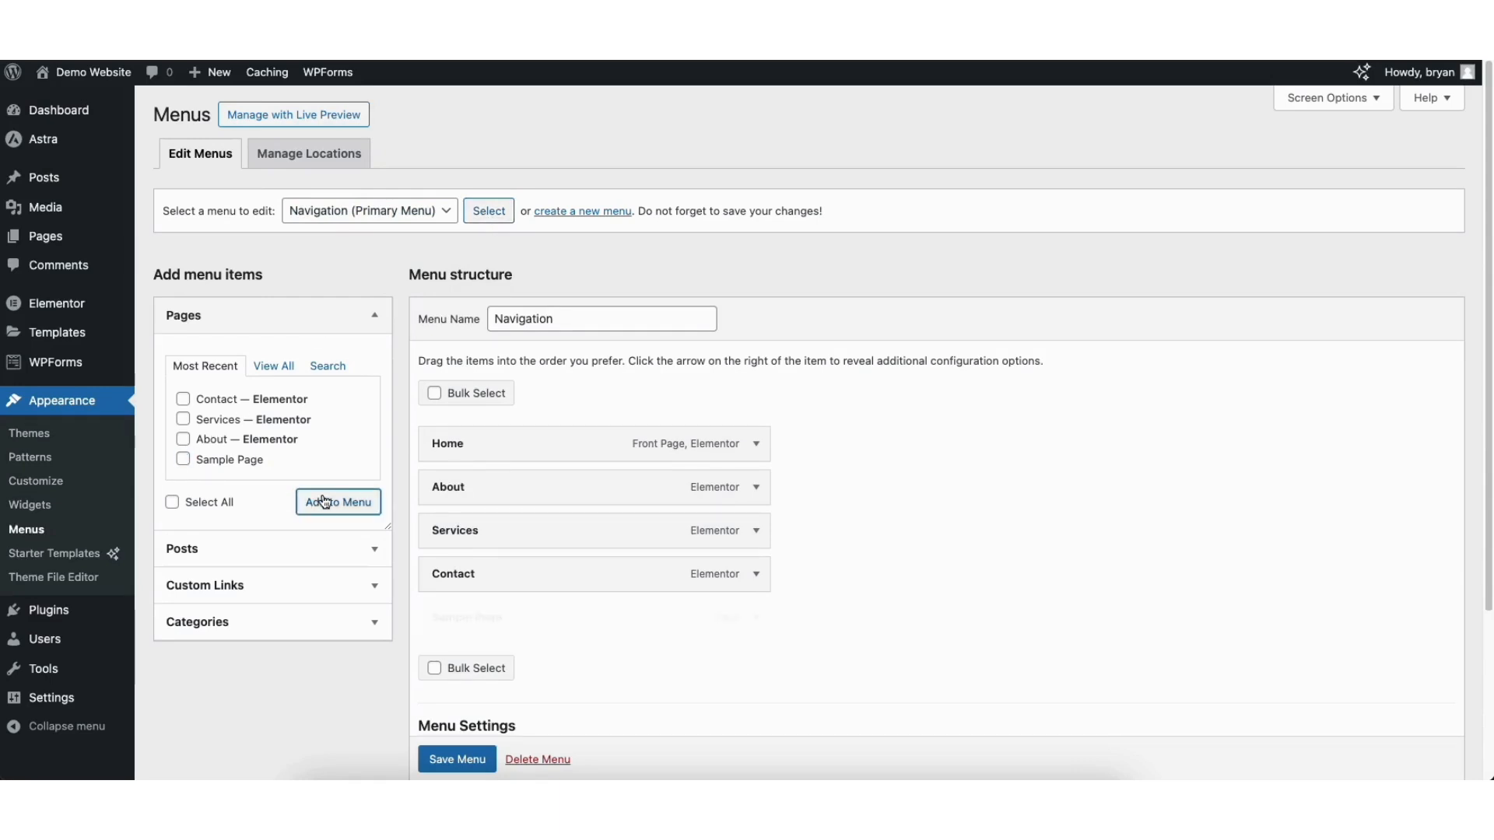
drag(447, 614, 440, 572)
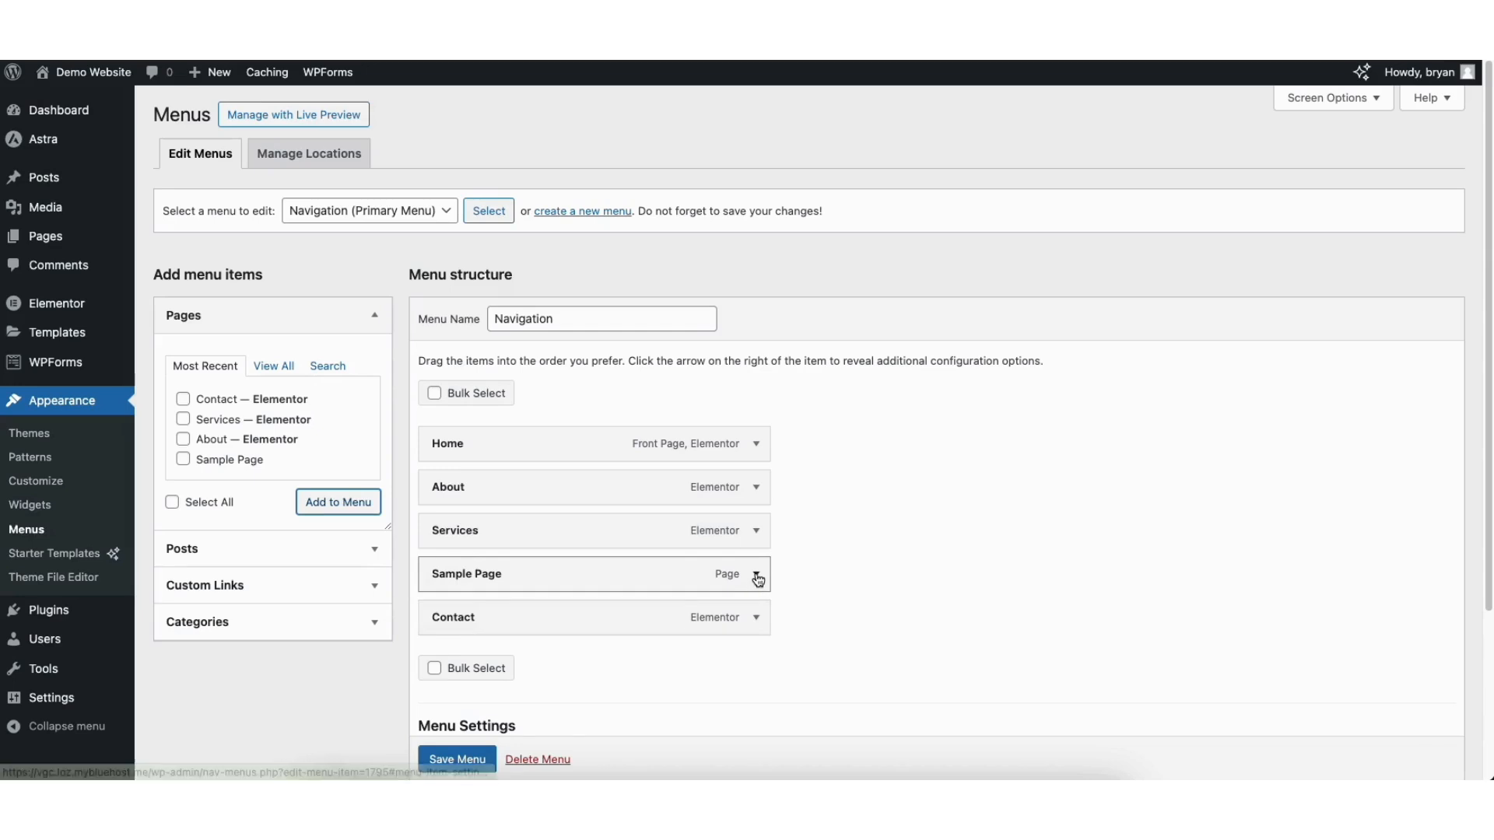
Expand the Sample Page menu item, examine its navigation label and options, and collapse it unchanged
click(756, 577)
scroll(1486, 400, down, 5)
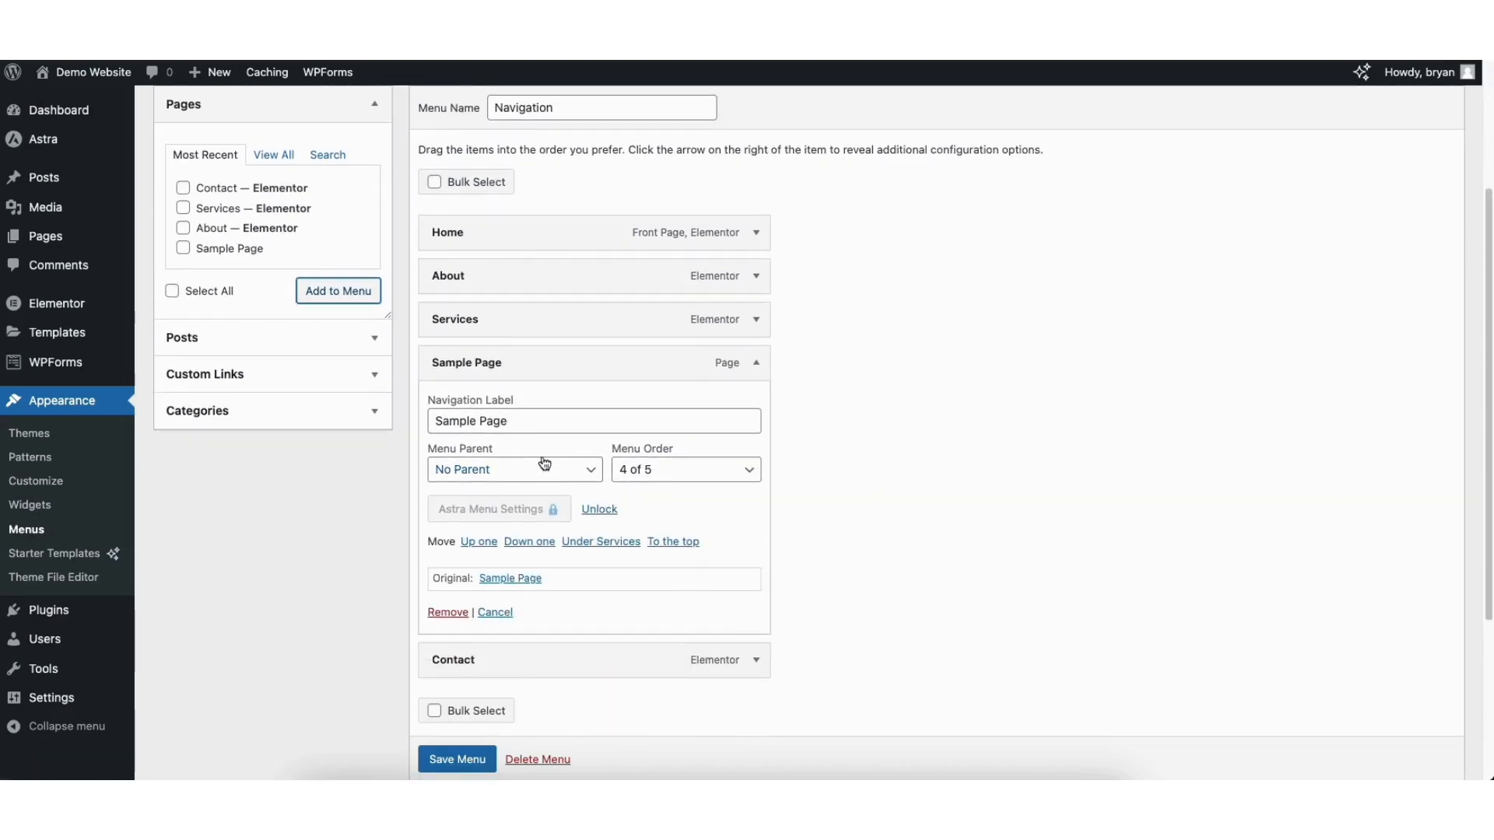
drag(438, 421, 513, 421)
click(484, 421)
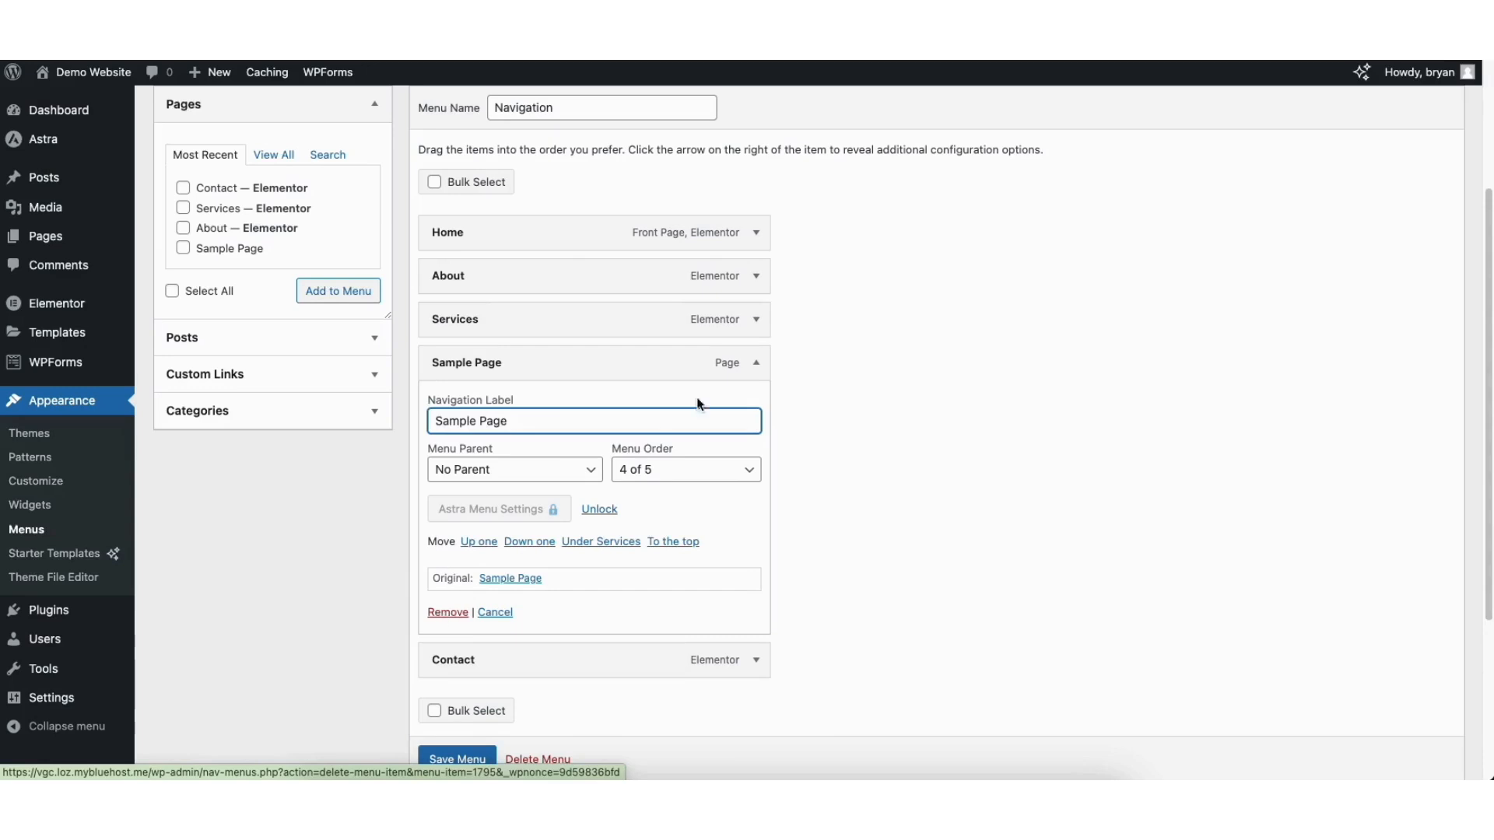
click(756, 365)
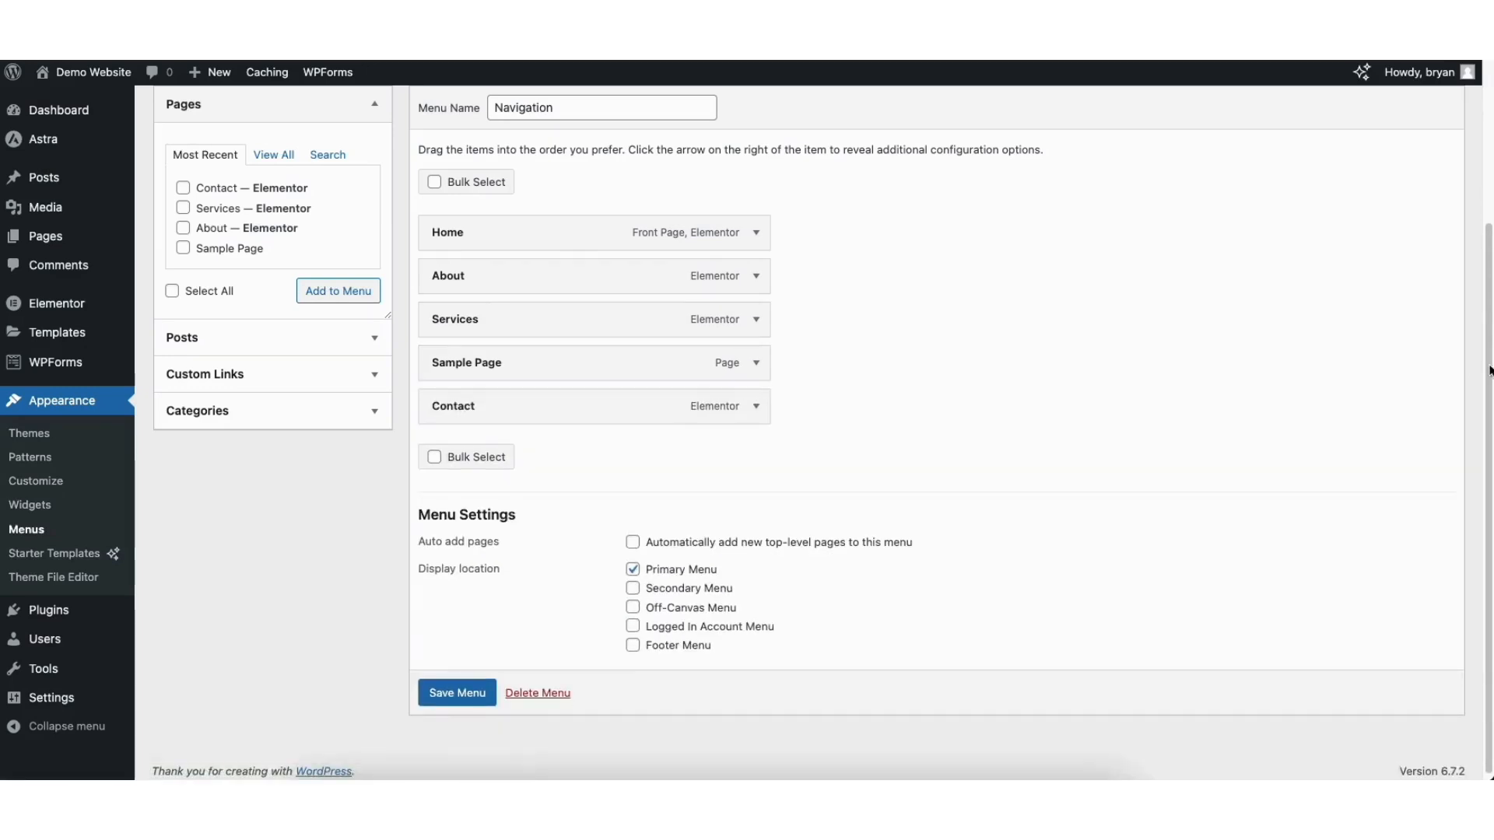
scroll(1477, 363, up, 5)
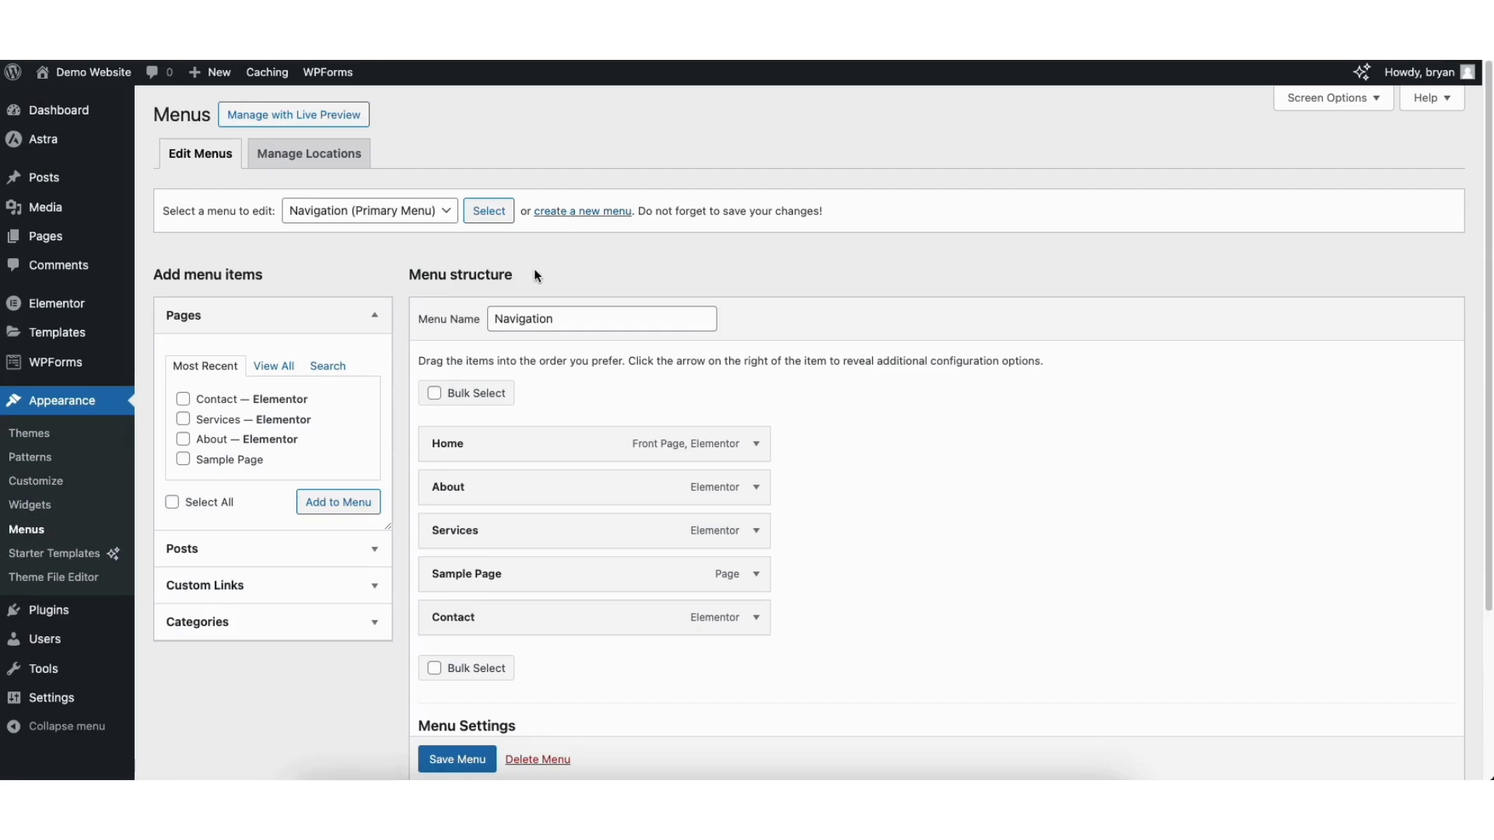
Add a second Sample Page, nest both Sample Page items as sub items under Services, and save the menu
click(183, 459)
click(323, 504)
drag(465, 661, 493, 567)
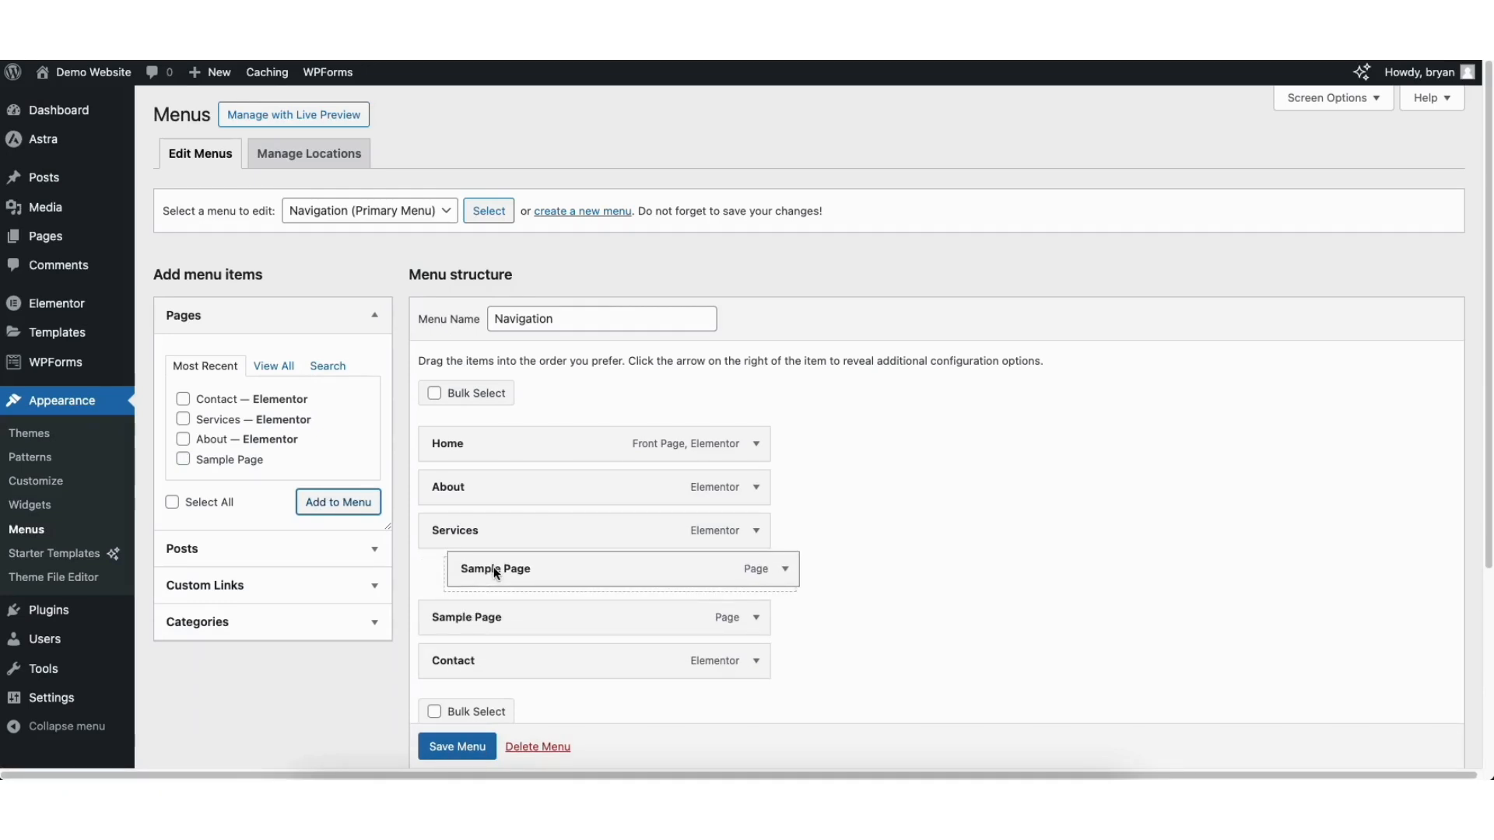
drag(459, 621, 488, 618)
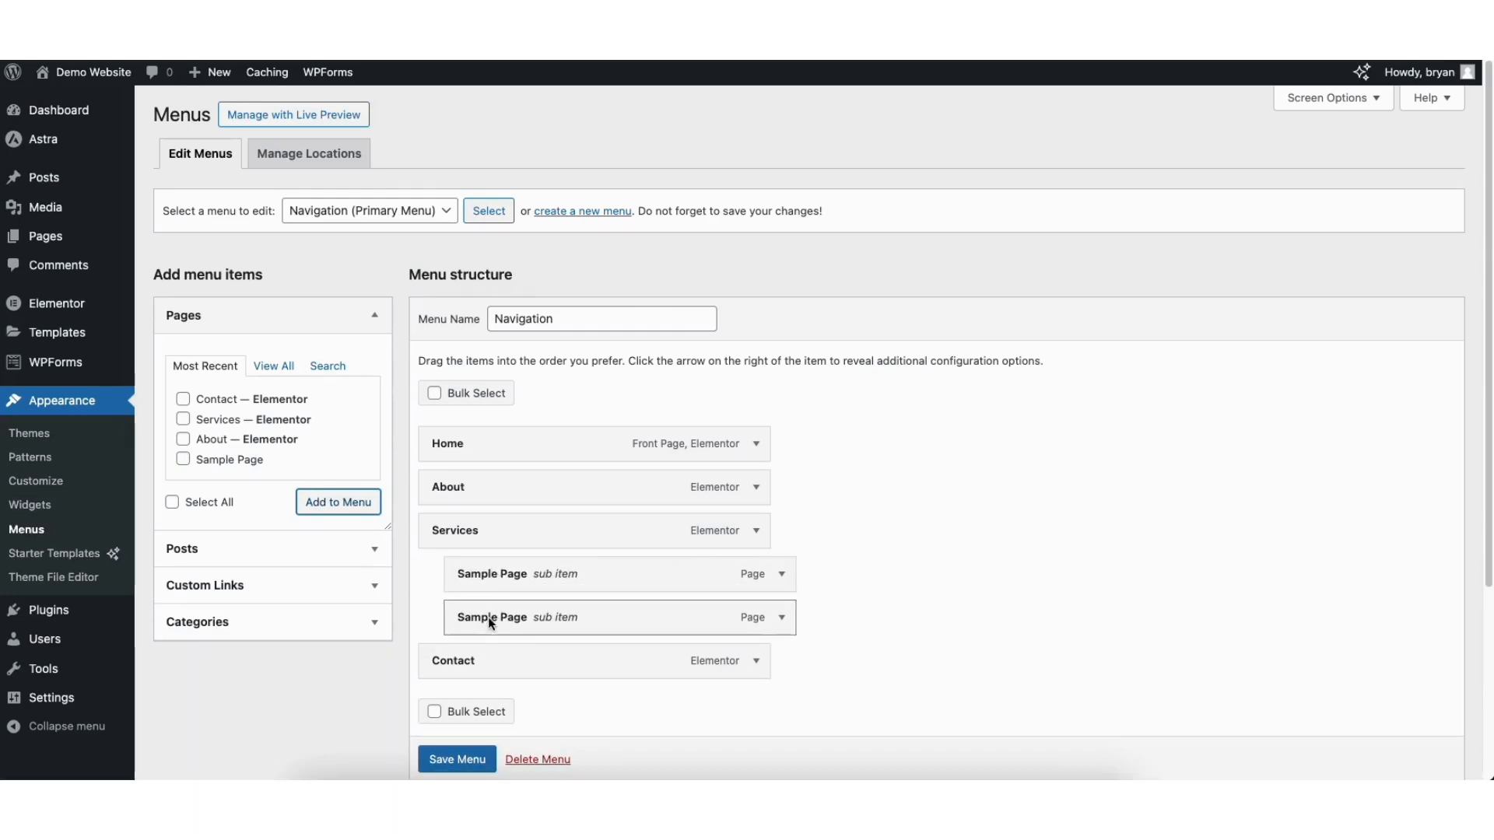
click(444, 761)
Visit the live site and check the submenu under Services in the header
mouse_move(63, 68)
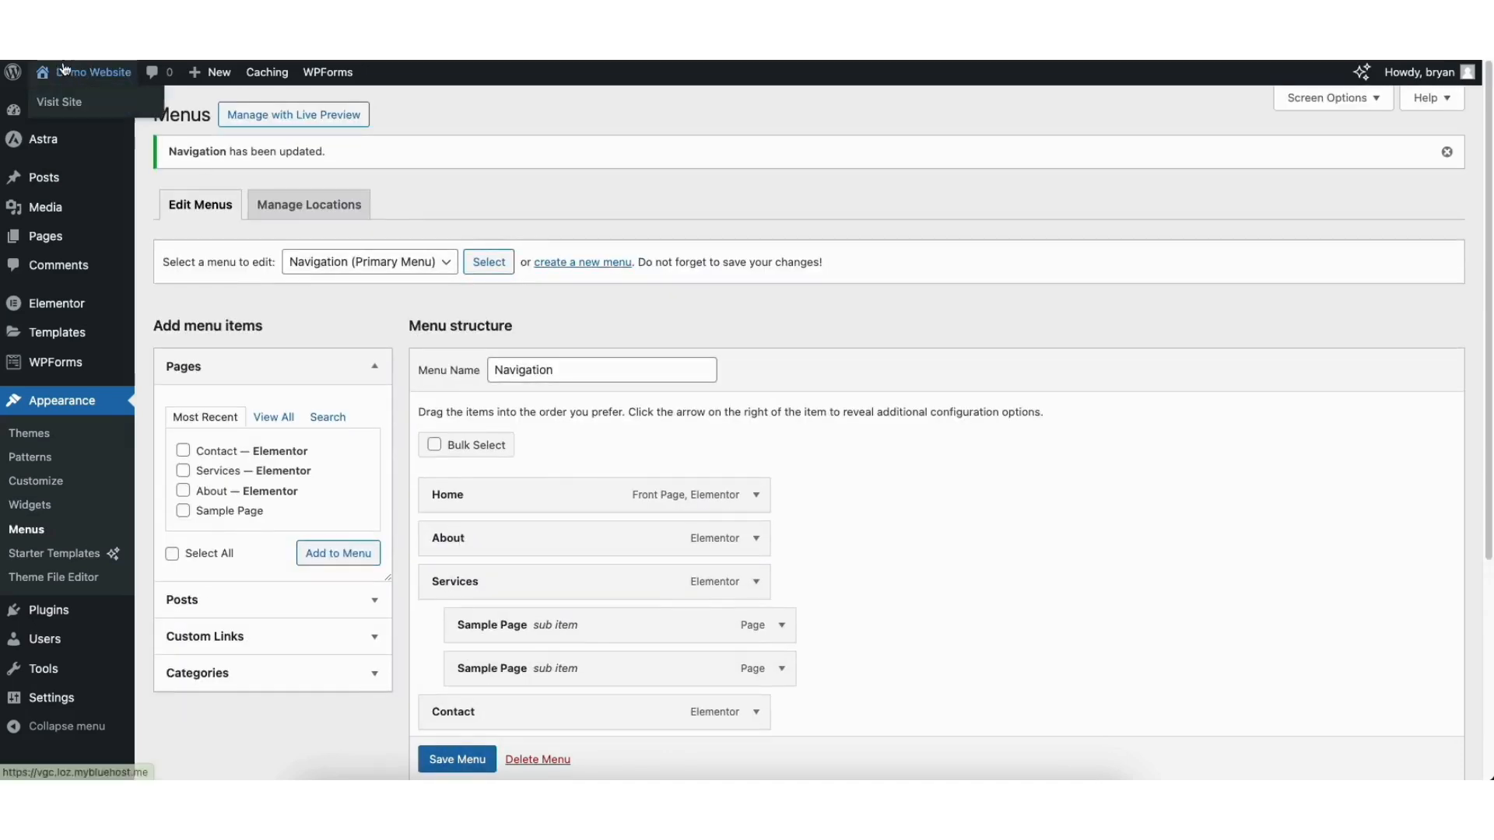
click(59, 102)
mouse_move(928, 158)
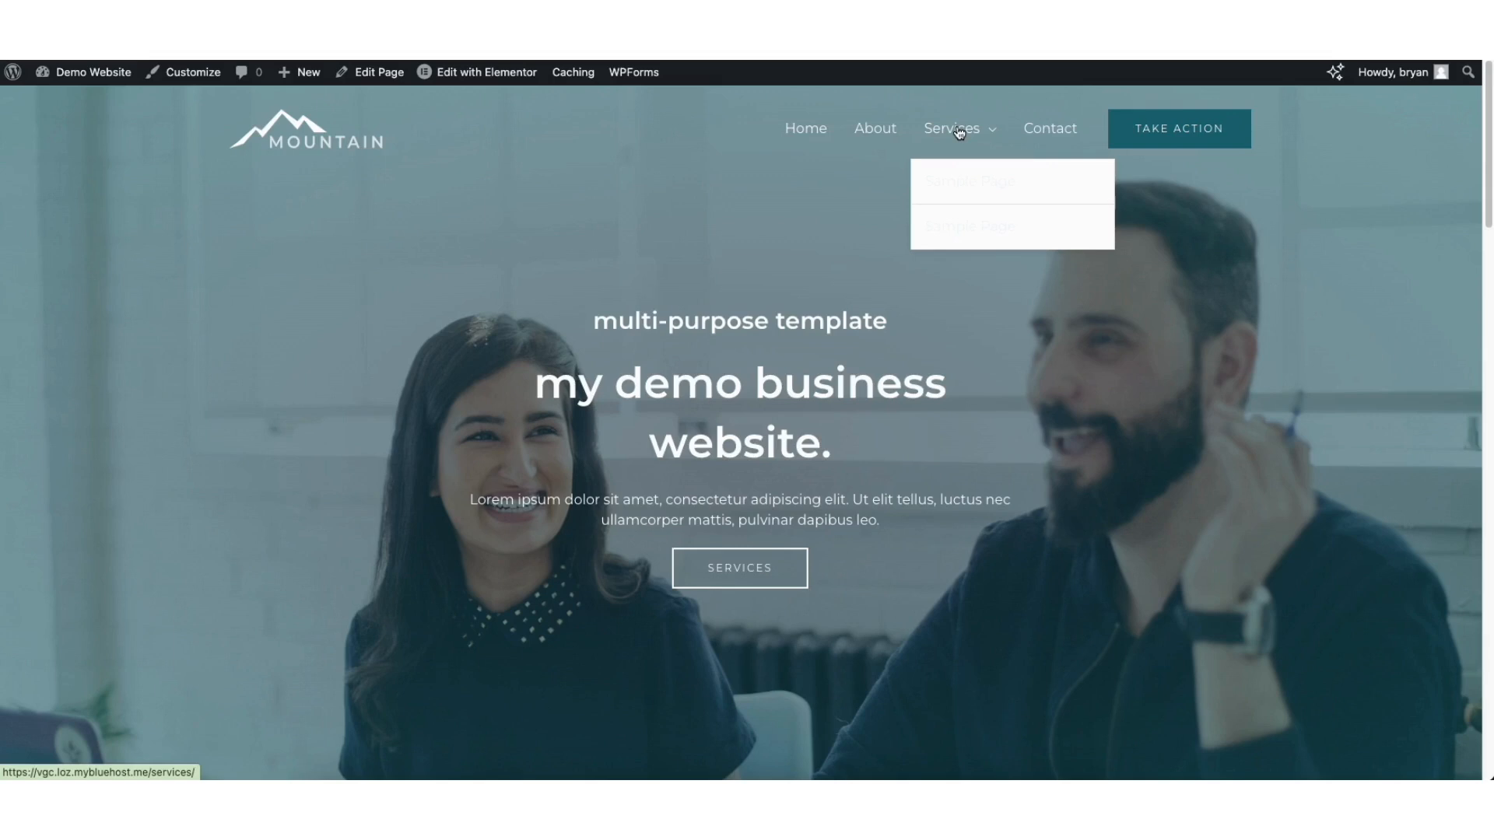
Open the theme customizer's Header Builder and go to the Transparent Header's submenu color design options
click(185, 75)
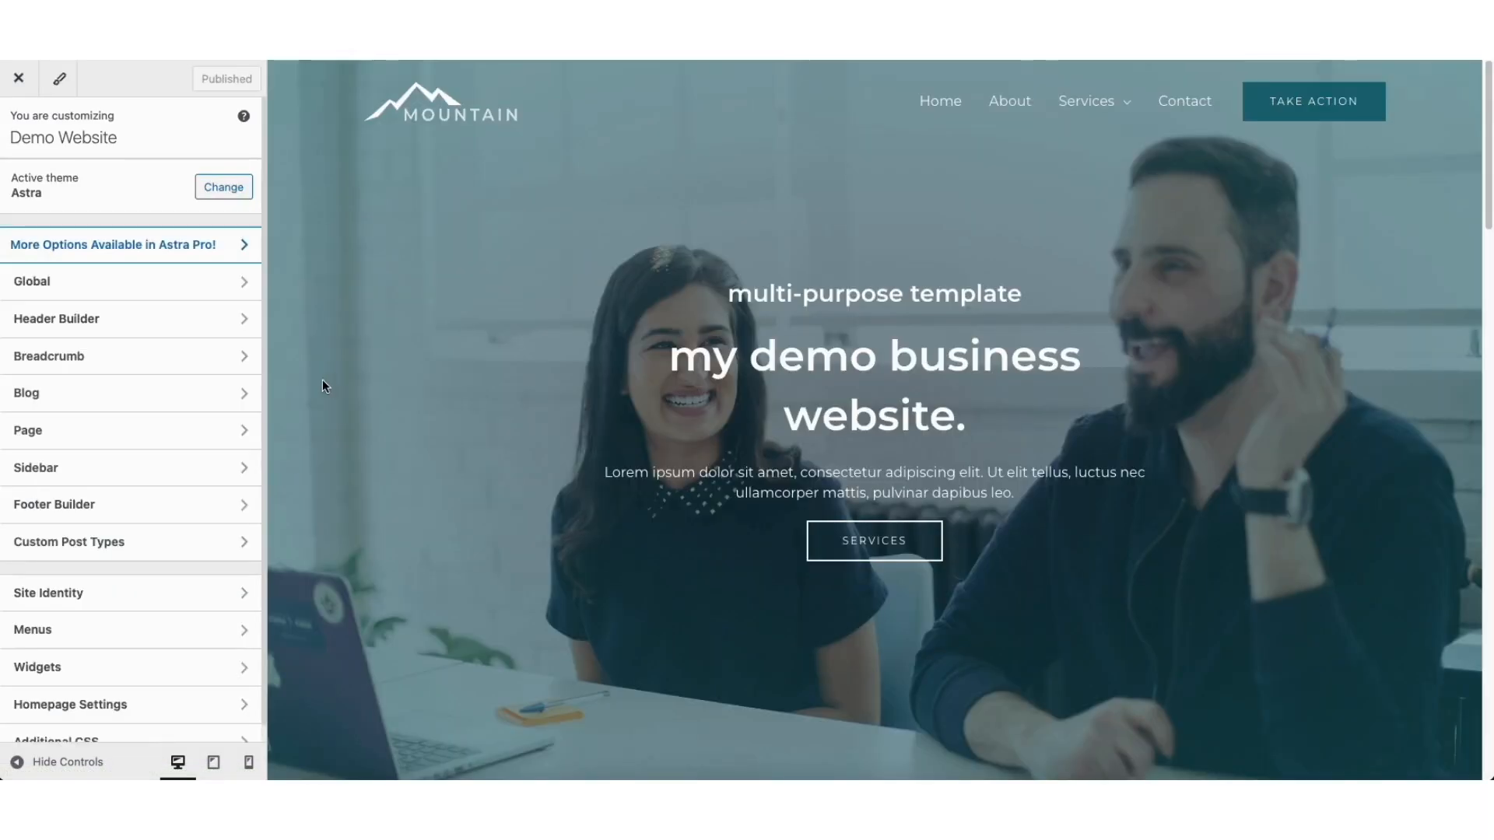
click(175, 319)
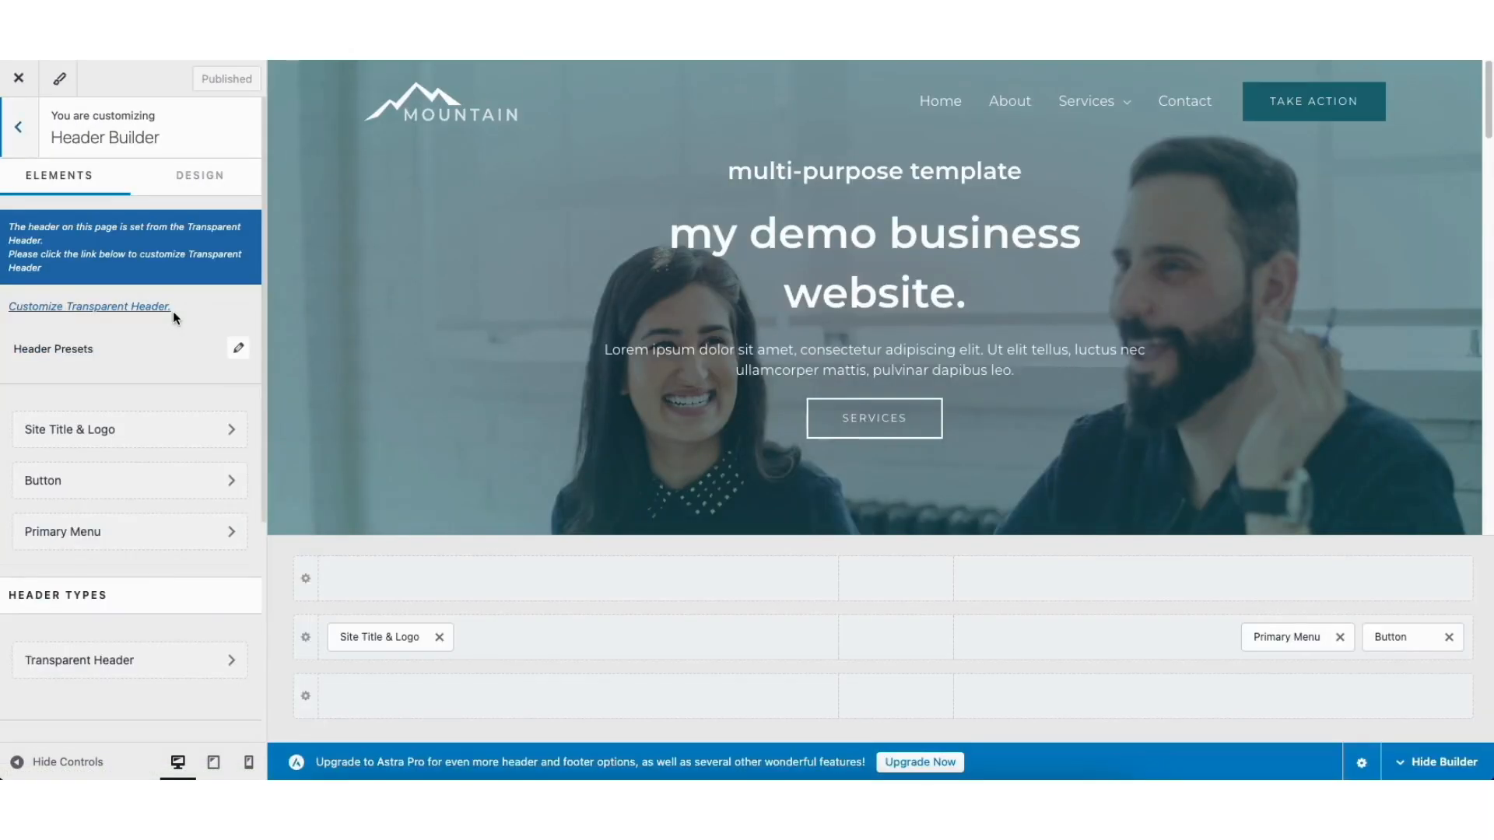
click(110, 662)
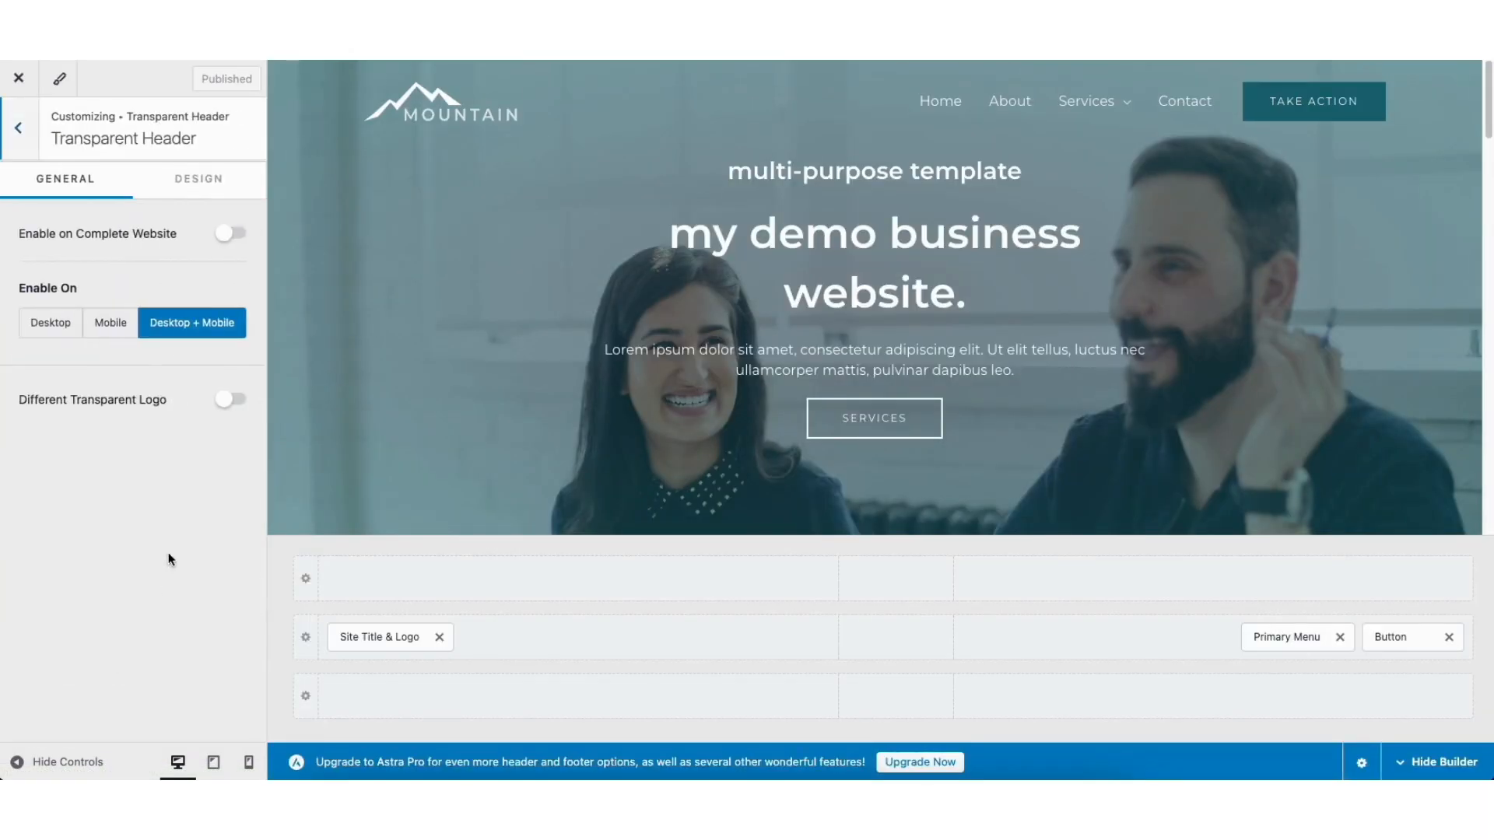
click(189, 183)
drag(263, 199, 251, 410)
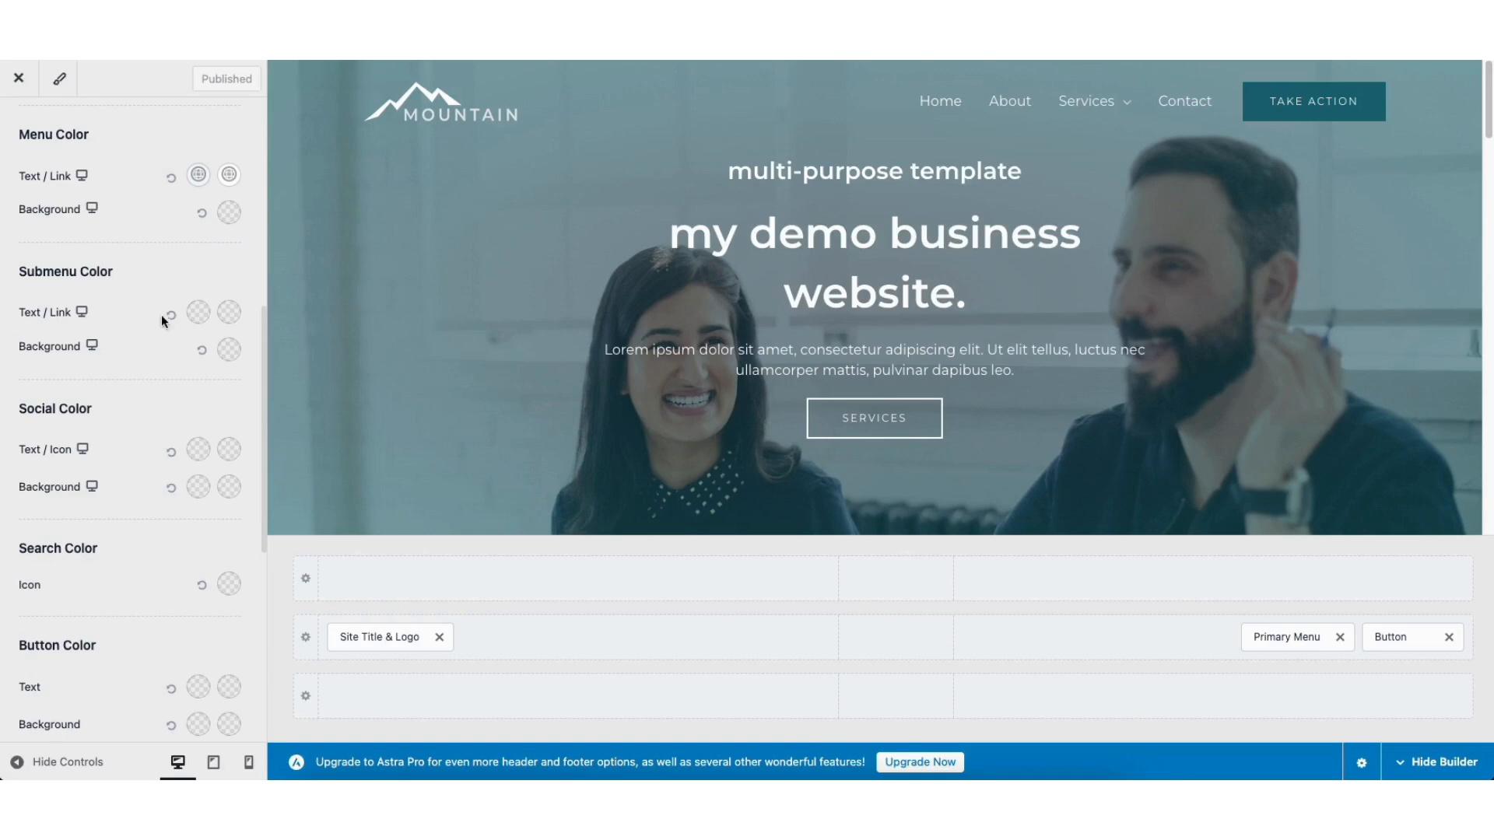
Set the first submenu Text / Link color to the palette color #000F2B and preview the Services submenu
click(199, 312)
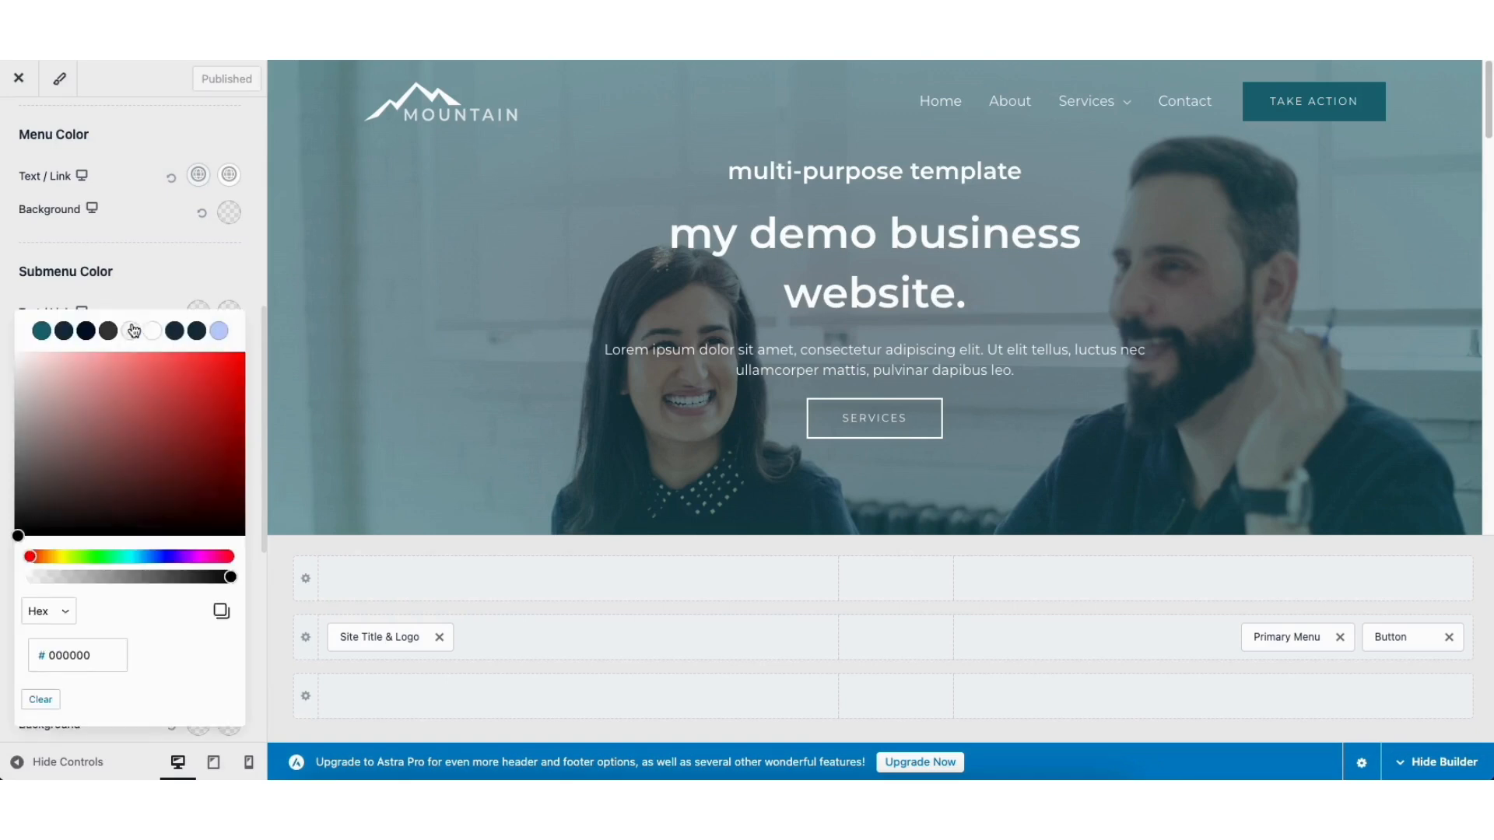
click(85, 333)
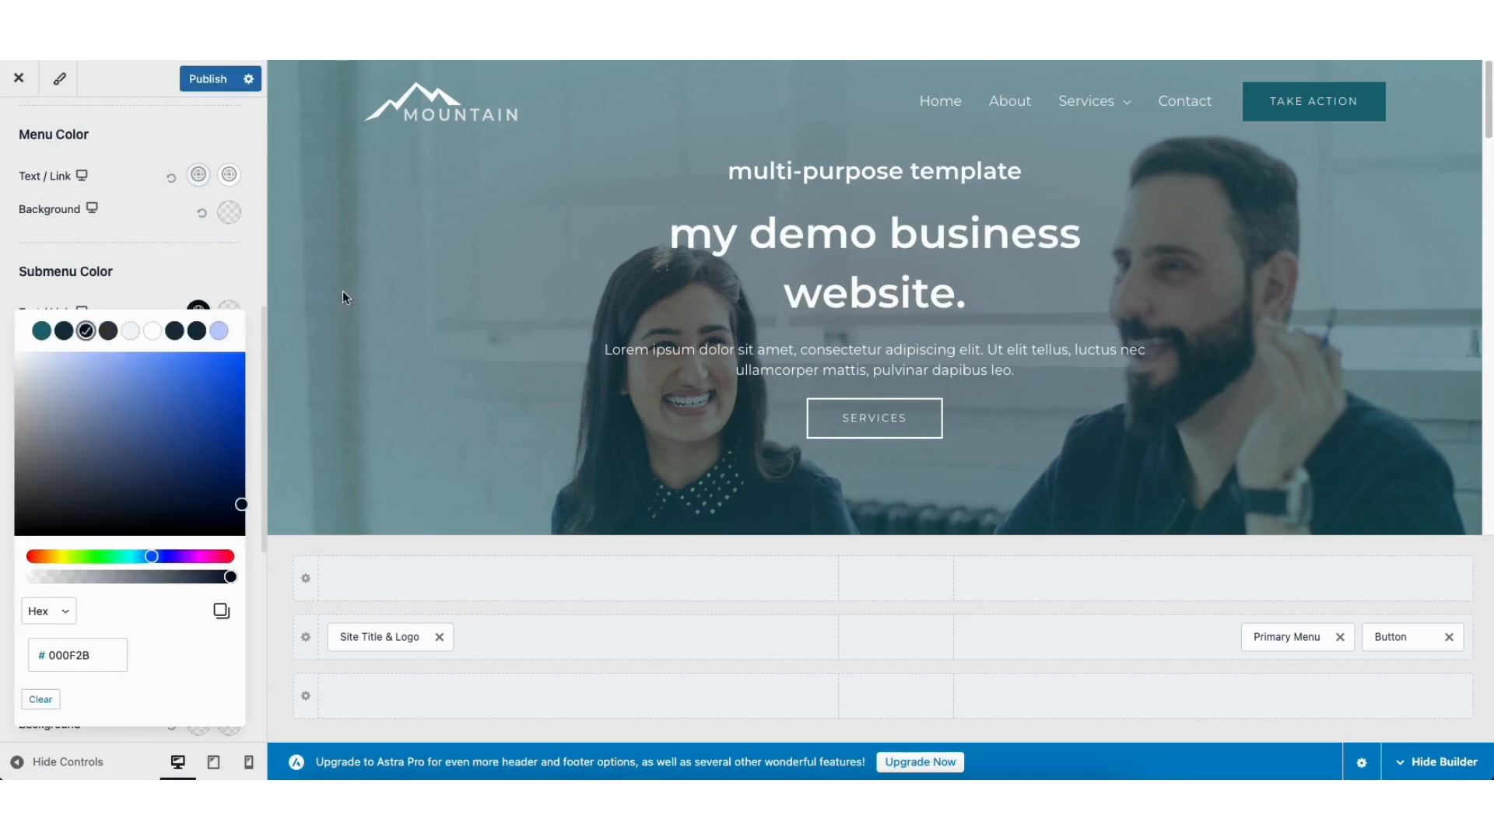
mouse_move(1118, 102)
click(223, 272)
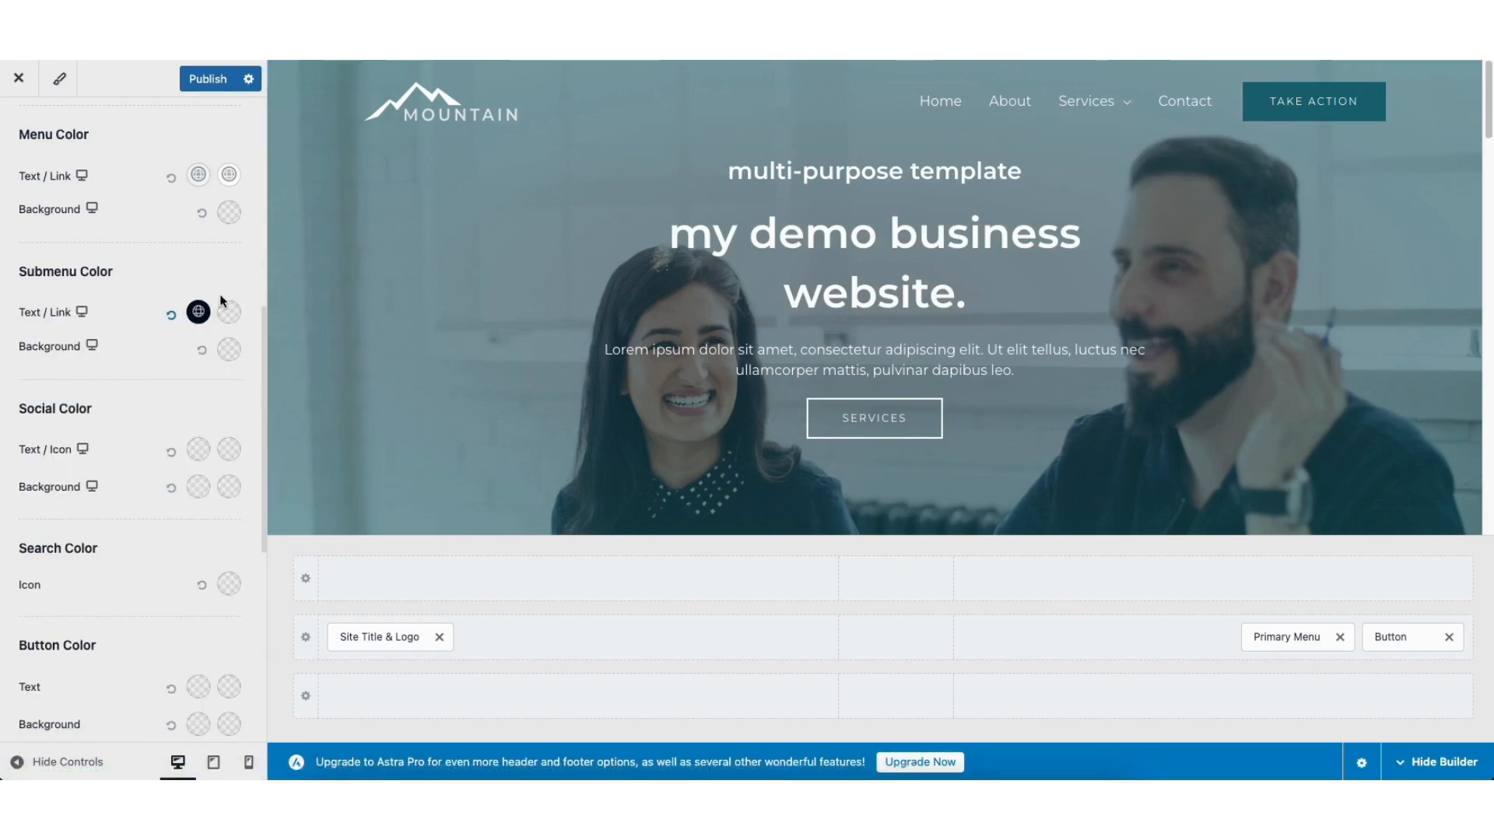
Set the second submenu Text / Link color to the palette color #1A6C7A and publish the header changes
click(229, 315)
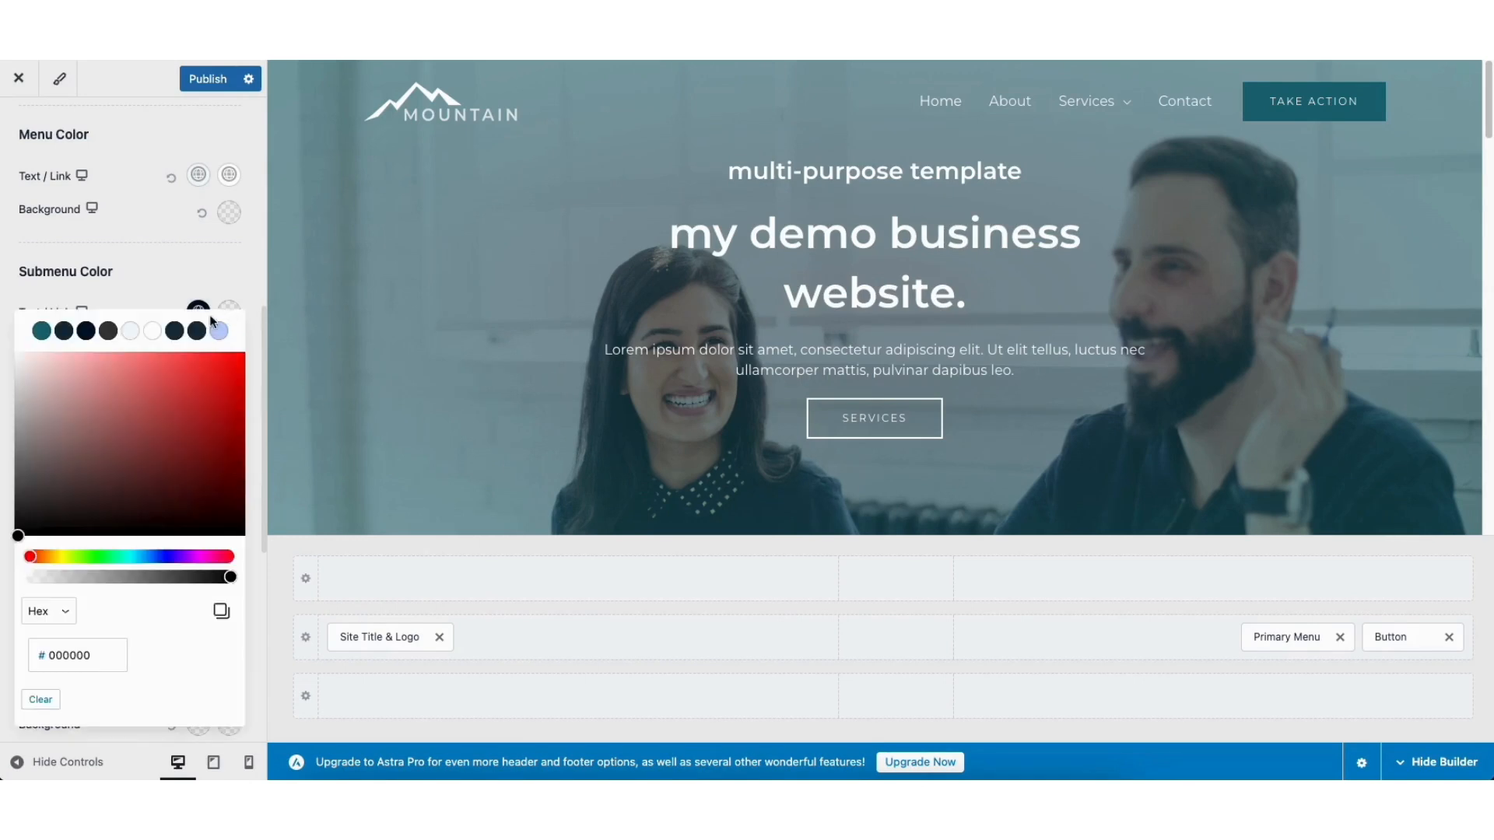
click(41, 331)
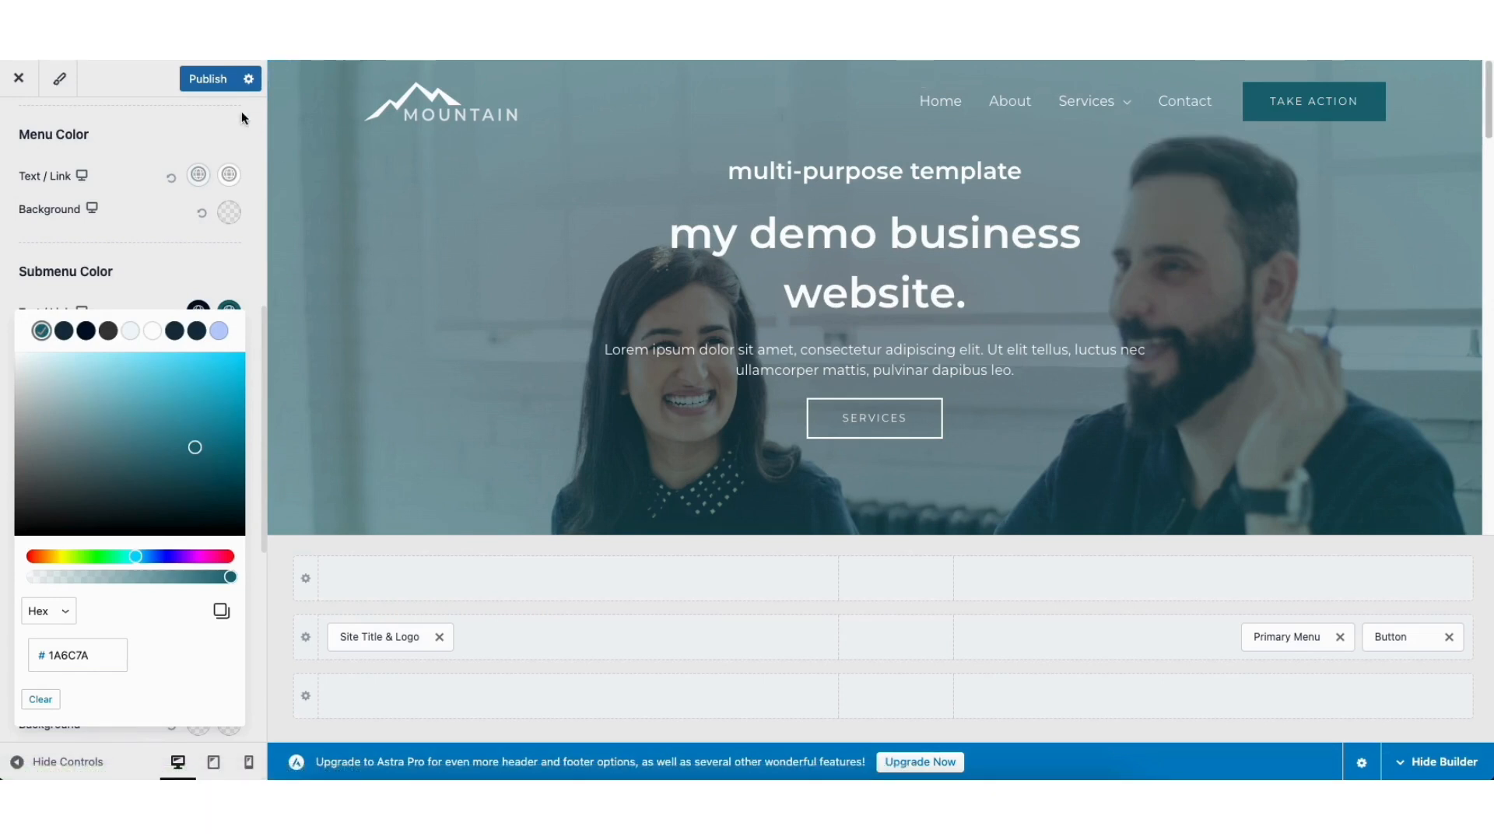
click(201, 80)
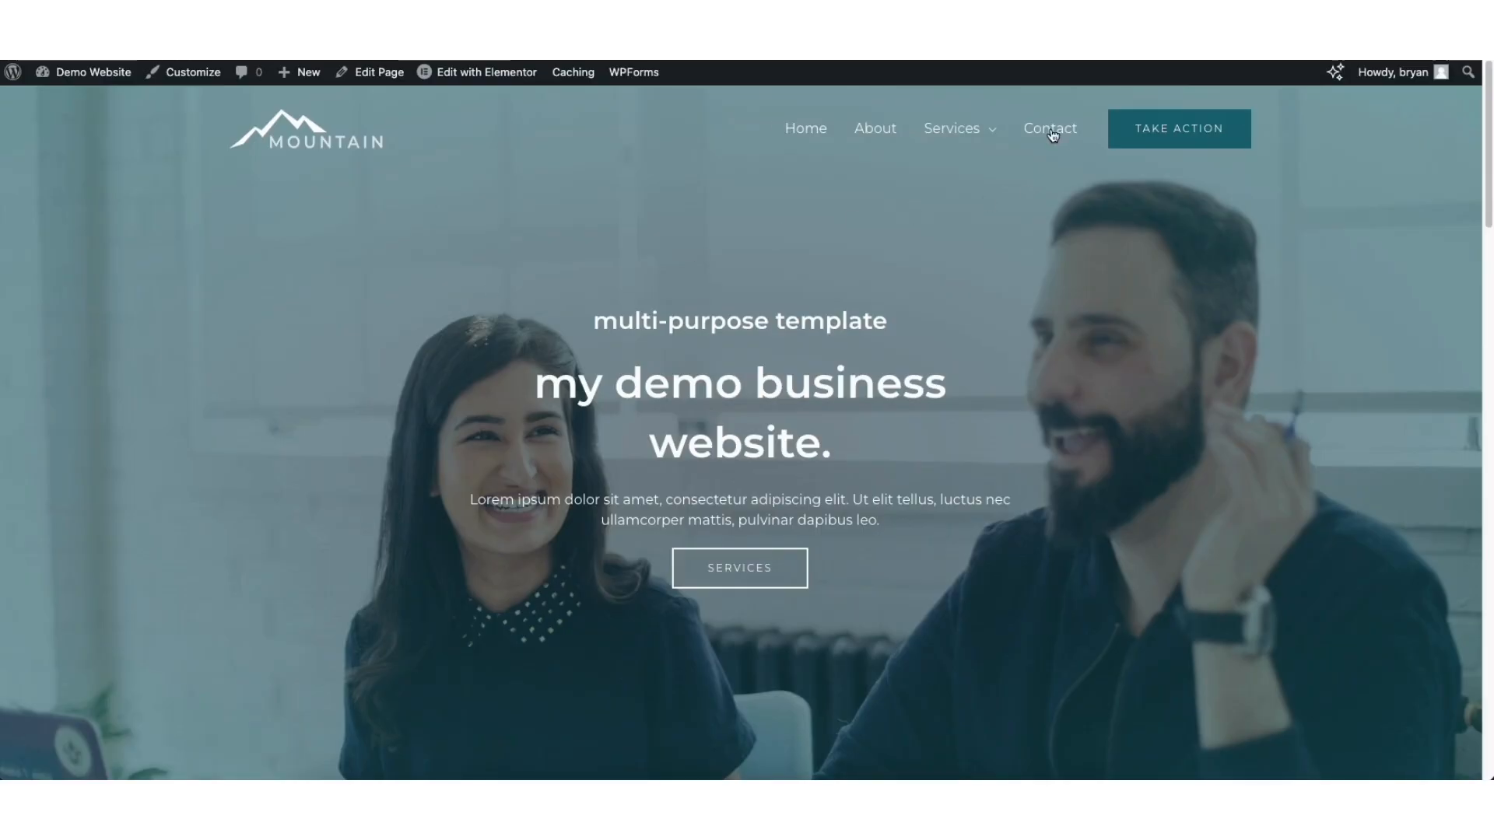
Open the live site's Contact page and look over its contact details and message form
click(1052, 135)
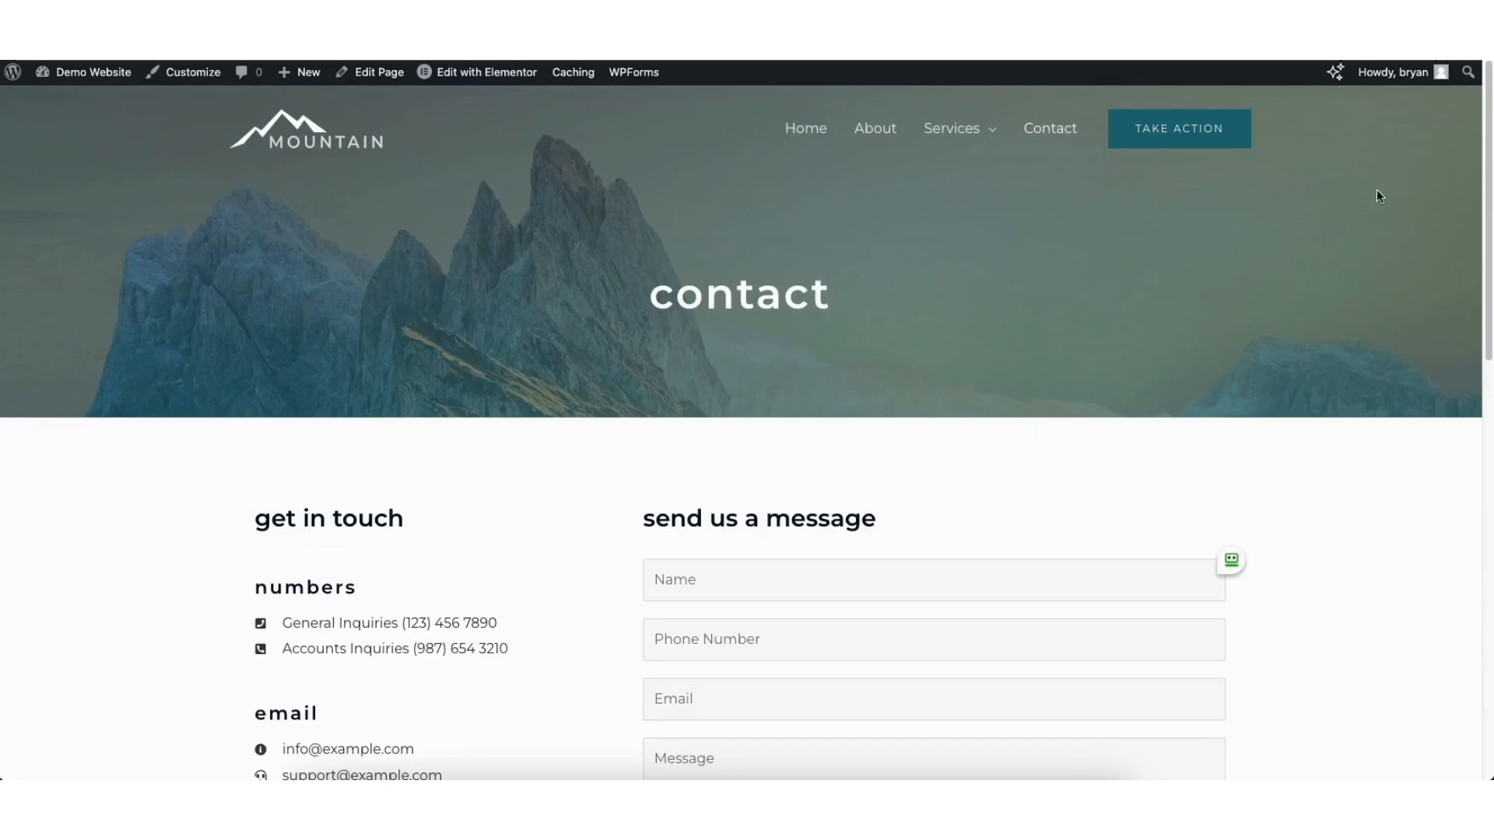
scroll(1486, 117, down, 1)
scroll(1486, 117, down, 3)
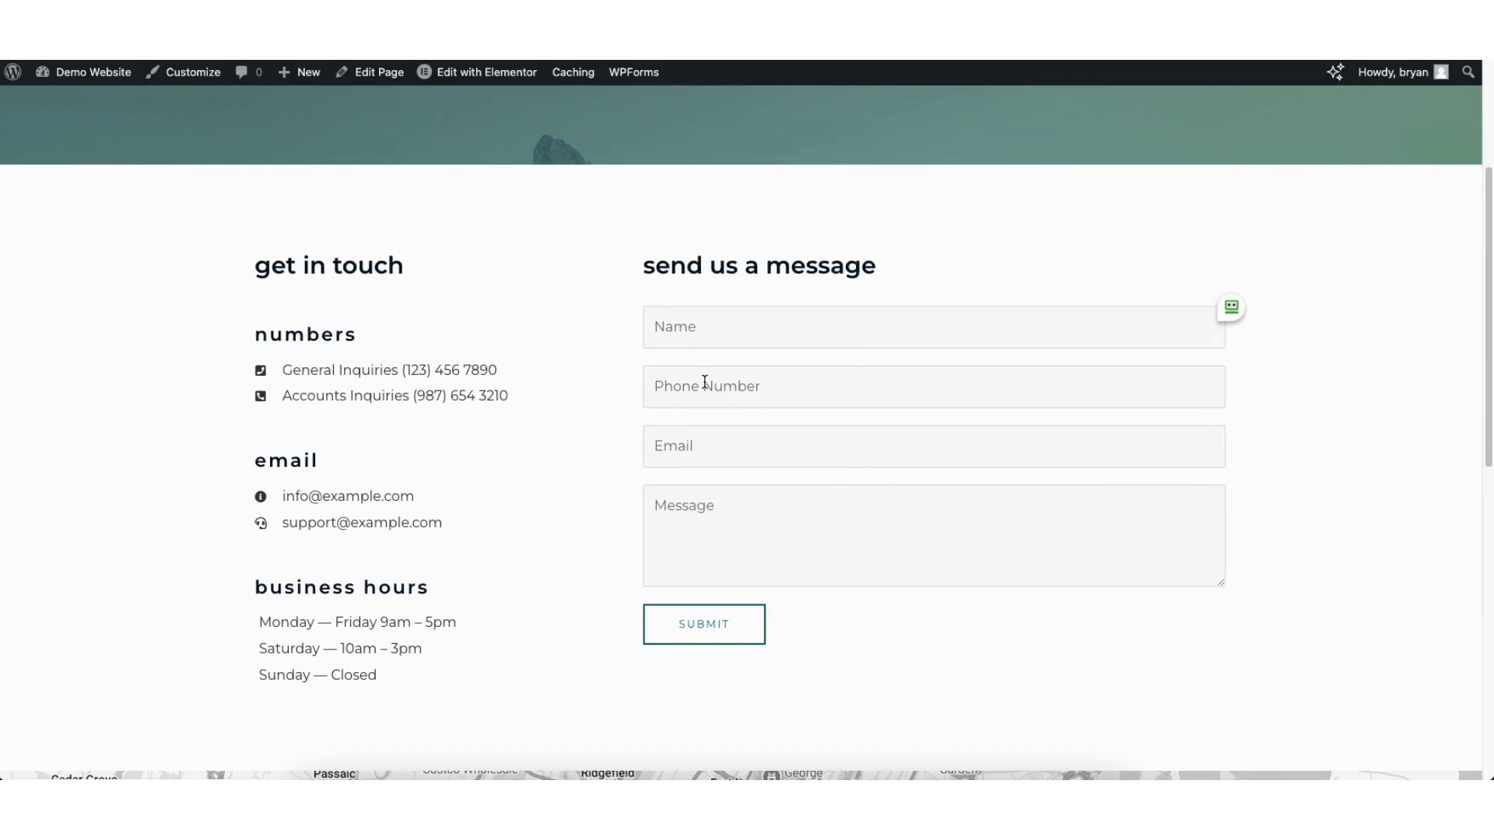
Go to the site's admin dashboard and open the WPForms form named Contact Form for editing
mouse_move(80, 76)
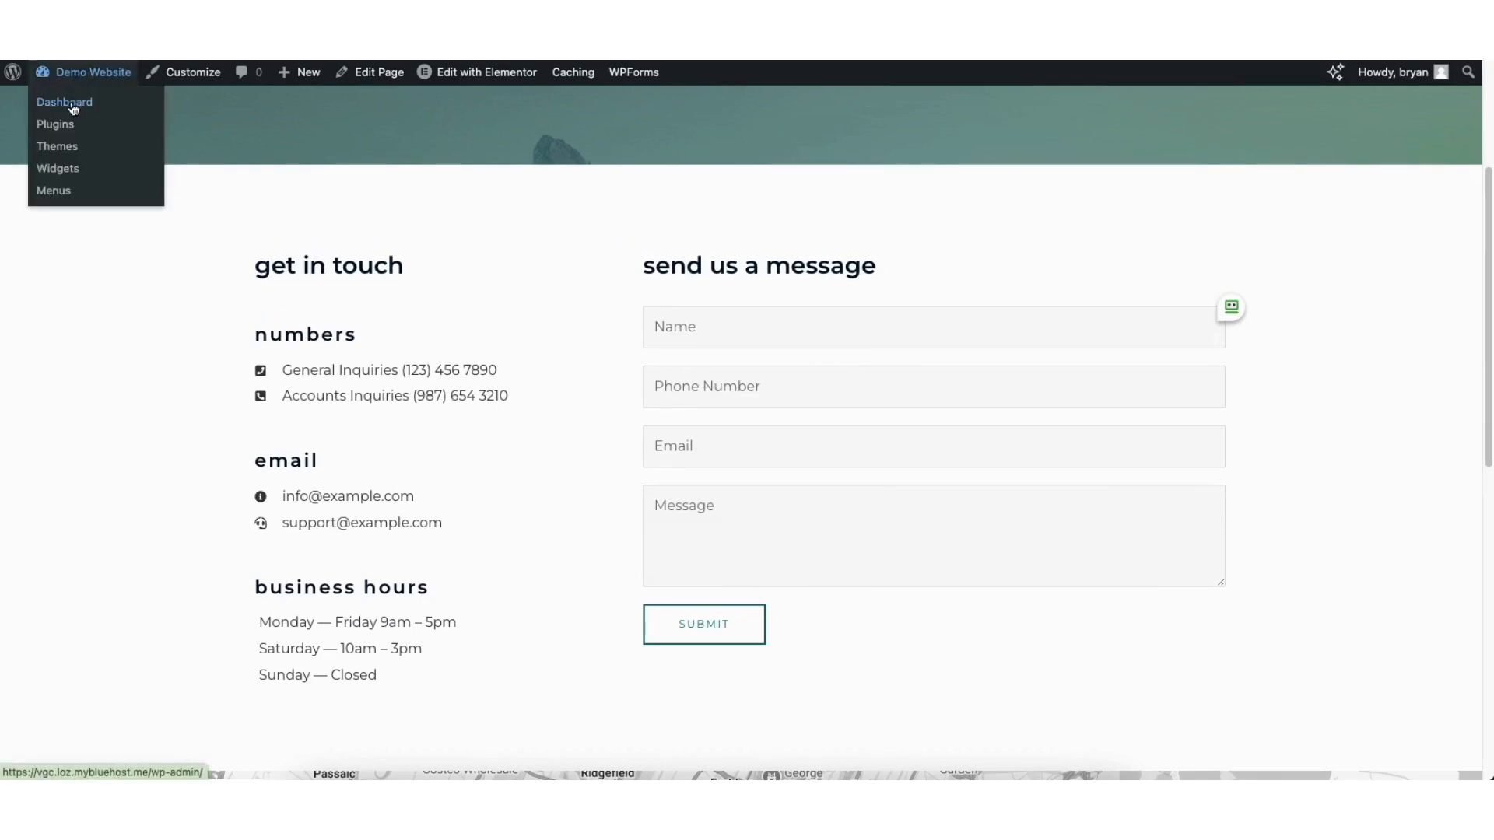
click(74, 108)
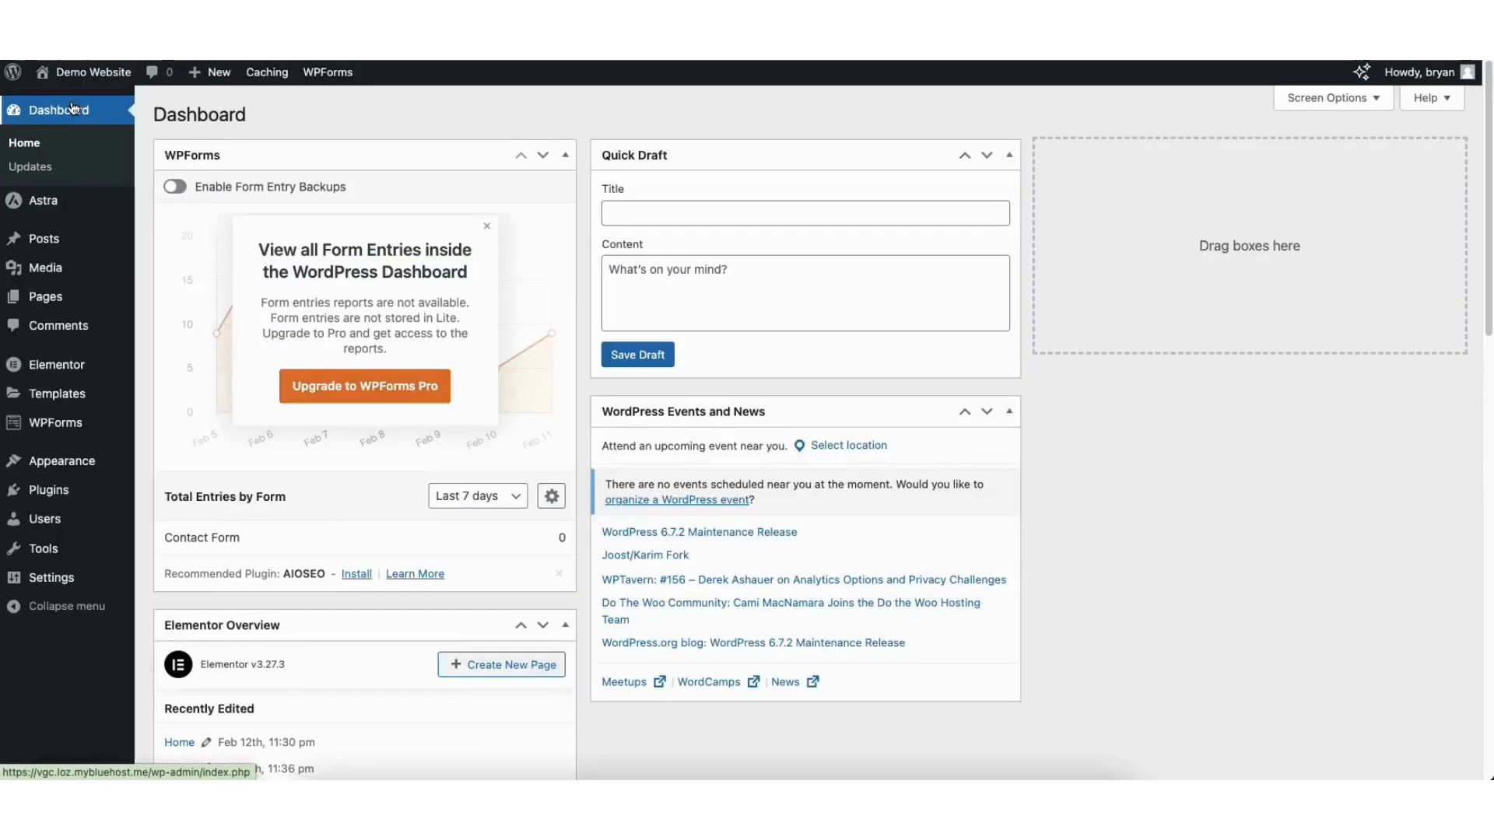
click(48, 428)
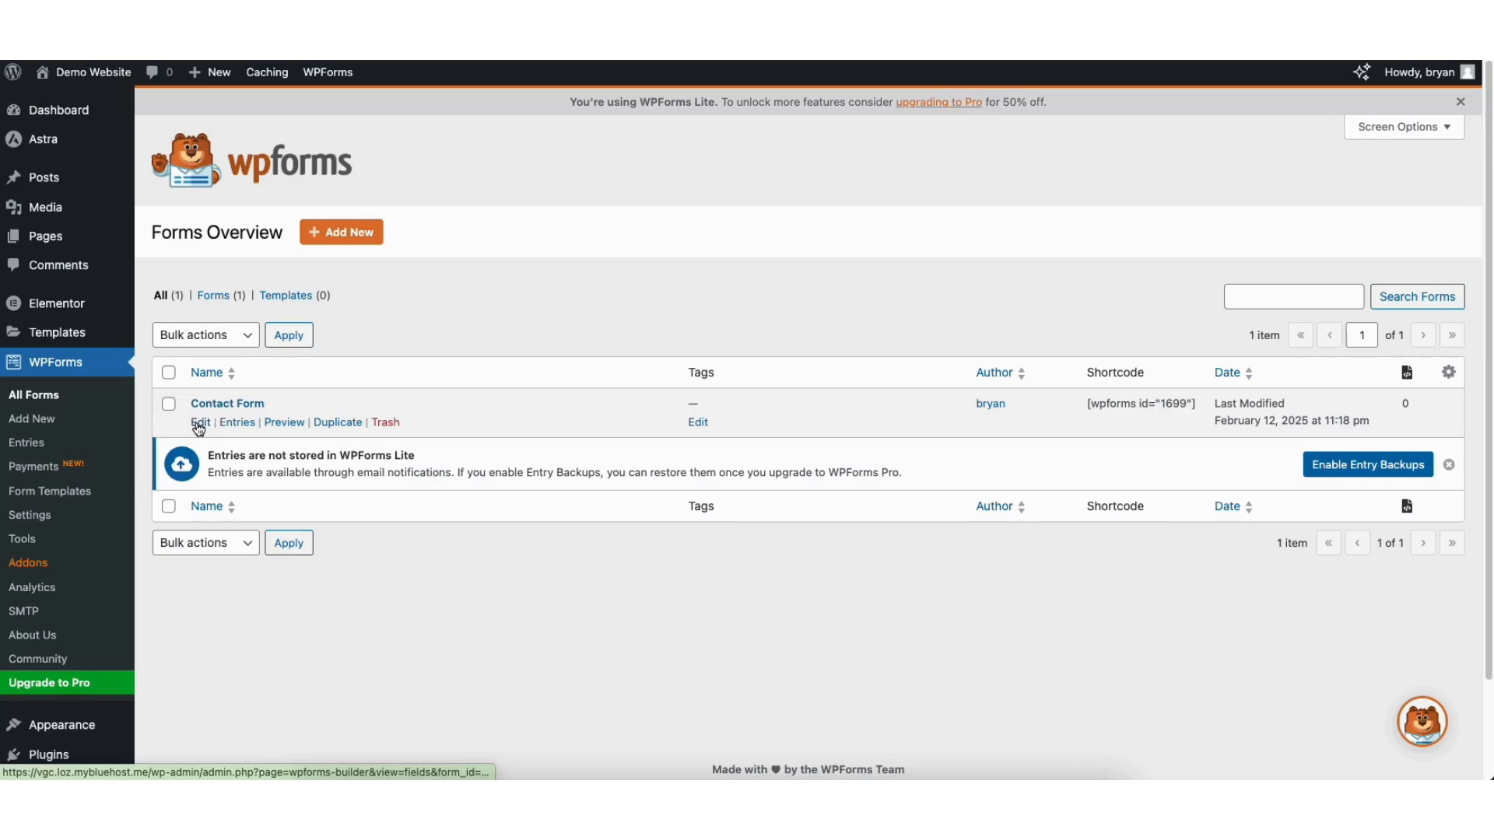
click(200, 427)
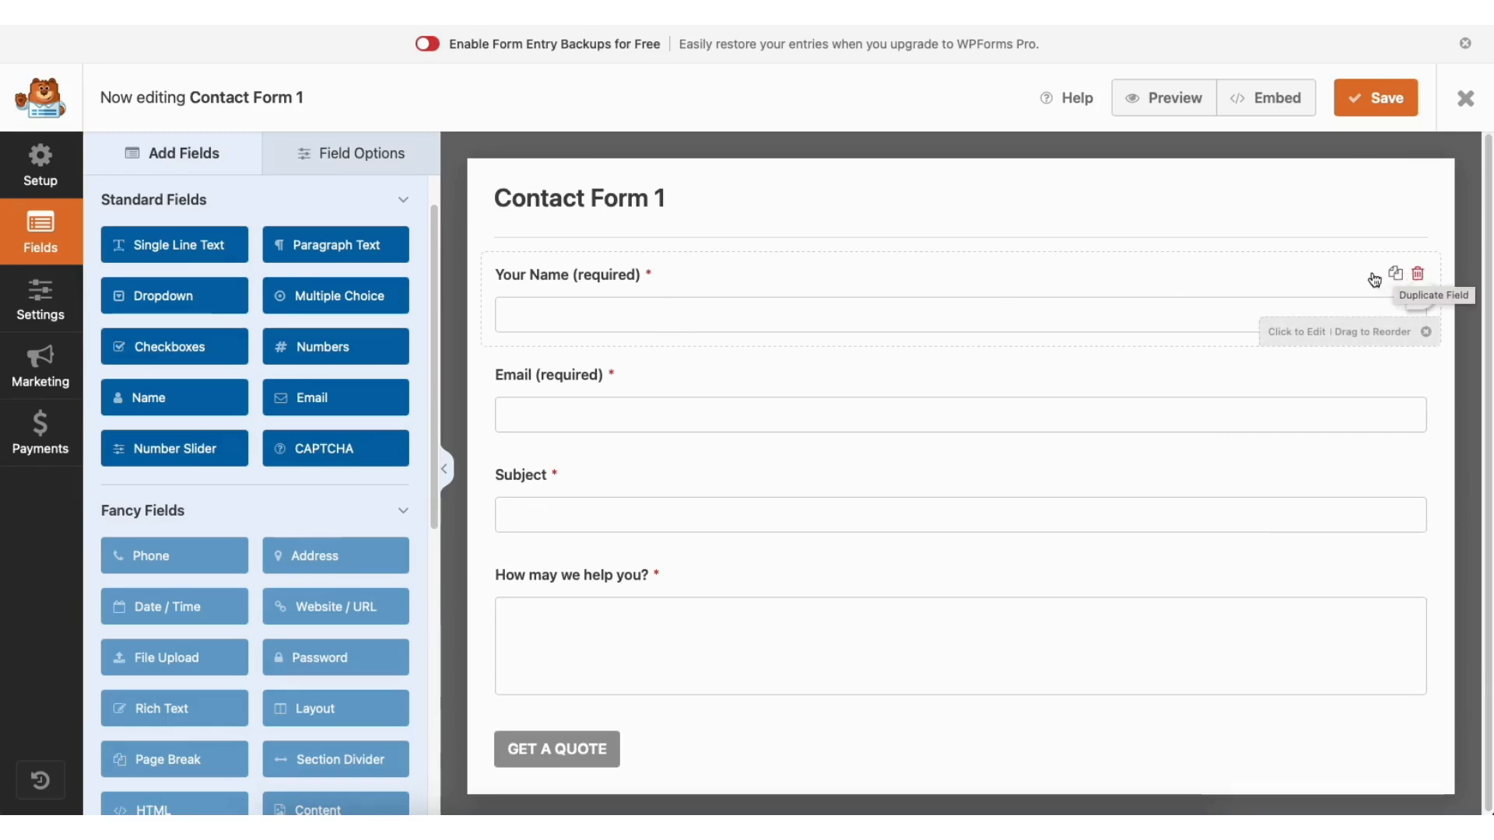
Add a Single Line Text field between the Your Name and Email fields of the form
mouse_move(558, 280)
mouse_down()
mouse_move(560, 390)
mouse_move(554, 281)
mouse_up()
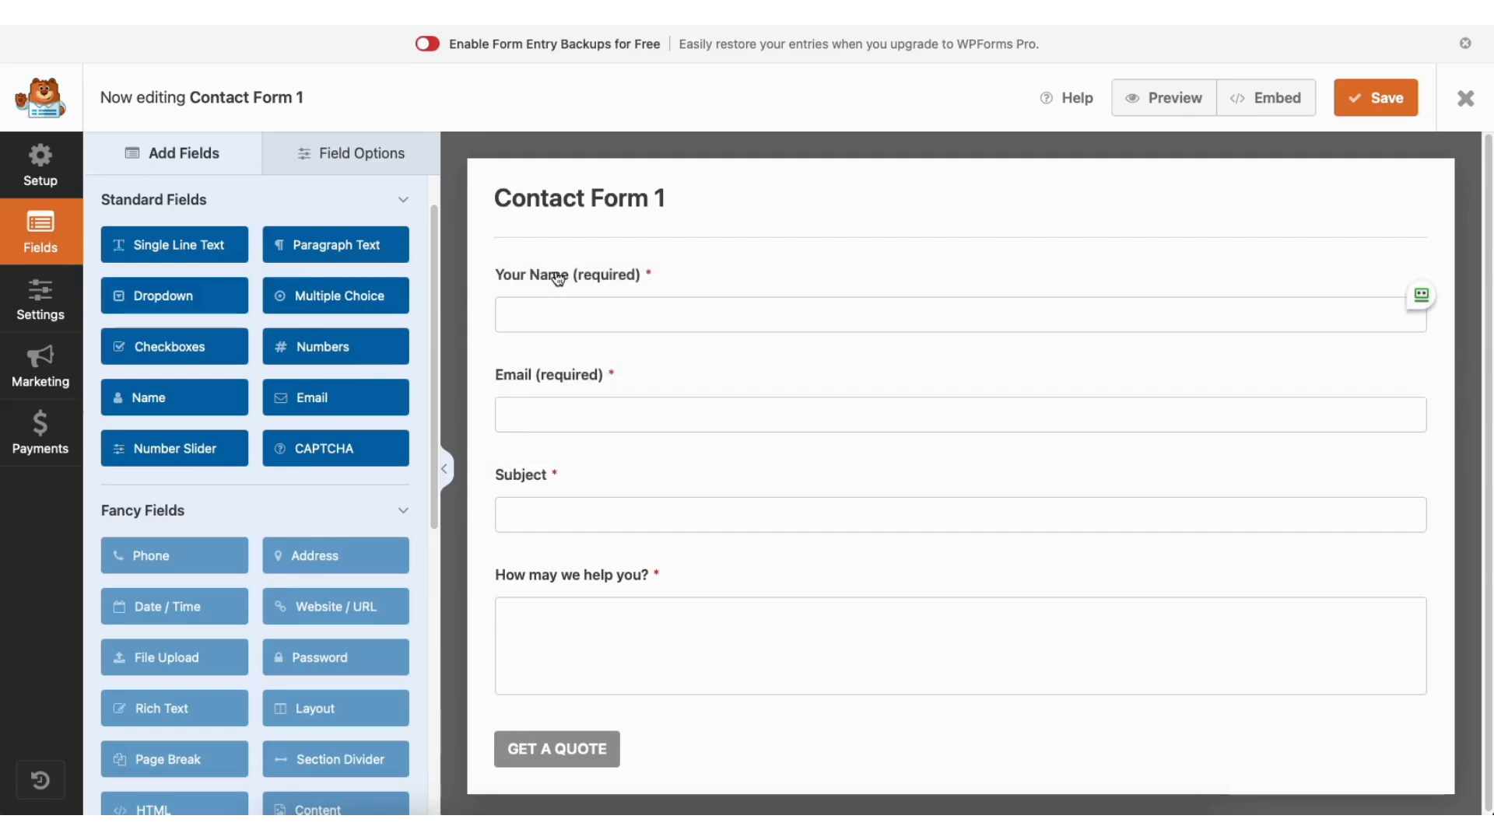
drag(198, 249, 585, 367)
Examine the Your Name field's label, required and size options, leaving it required with the Large field size
click(343, 147)
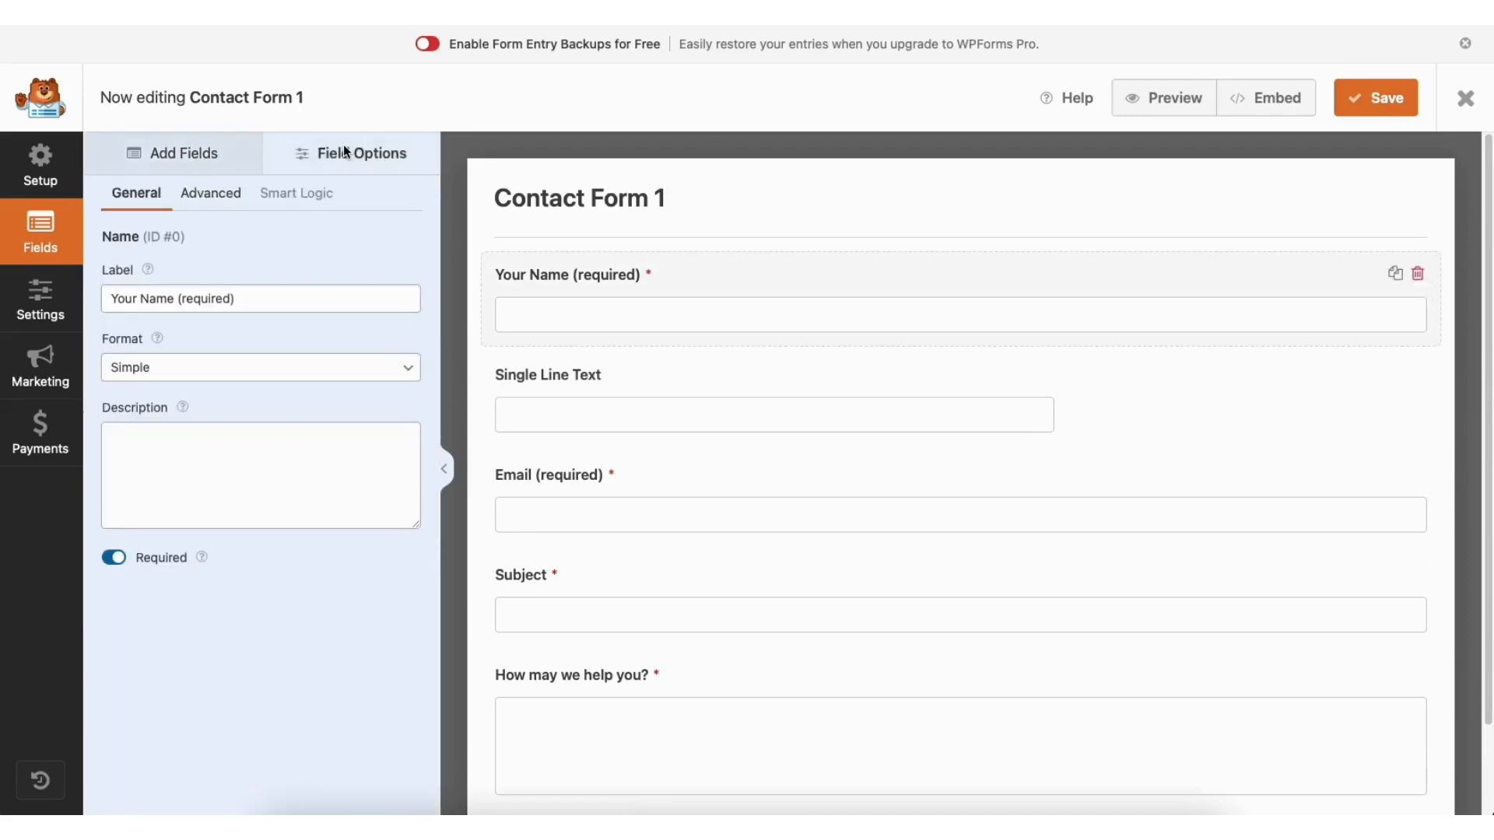
click(228, 299)
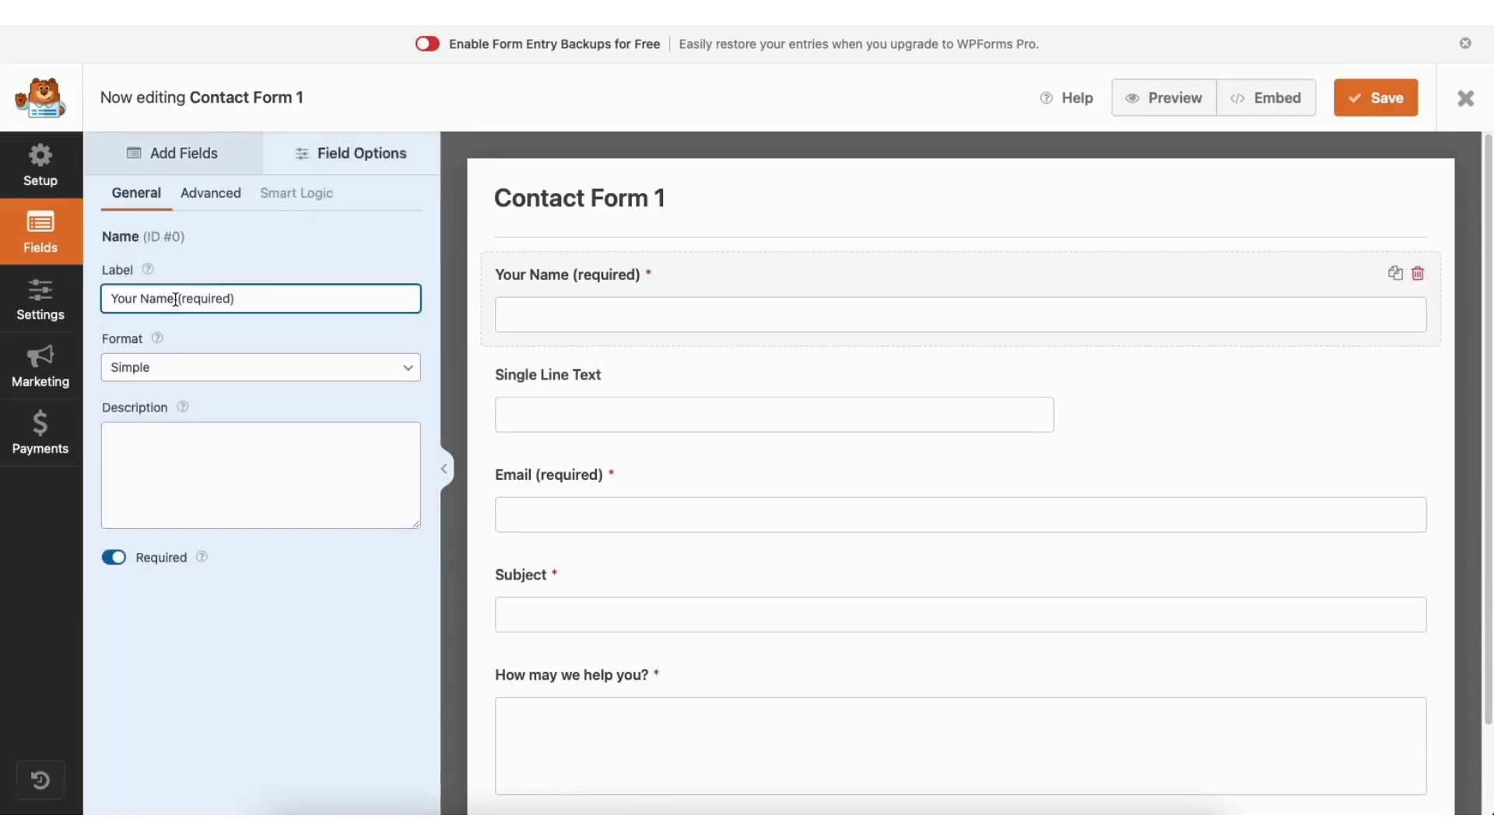
click(114, 558)
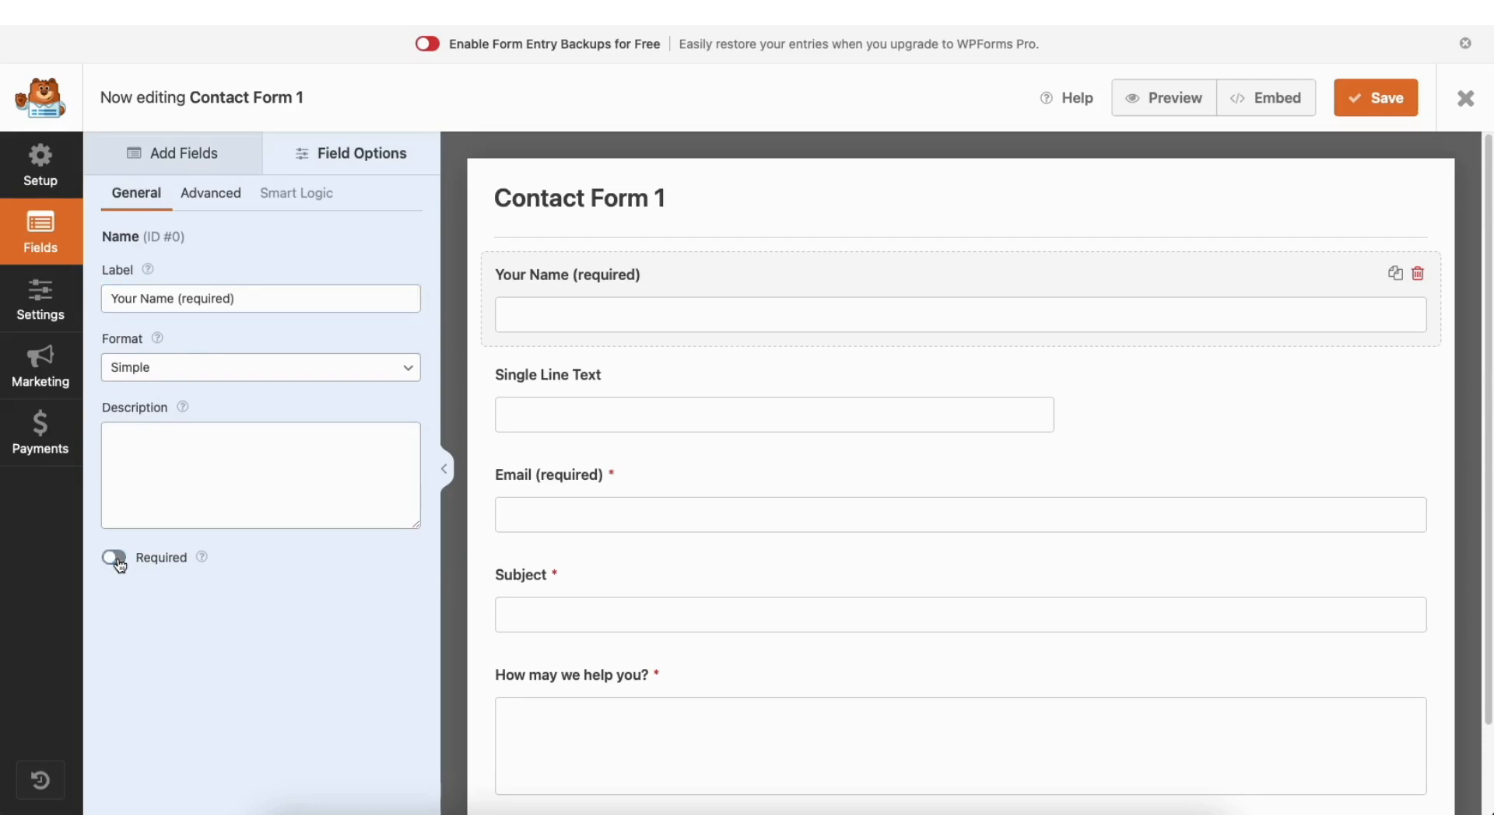
click(118, 561)
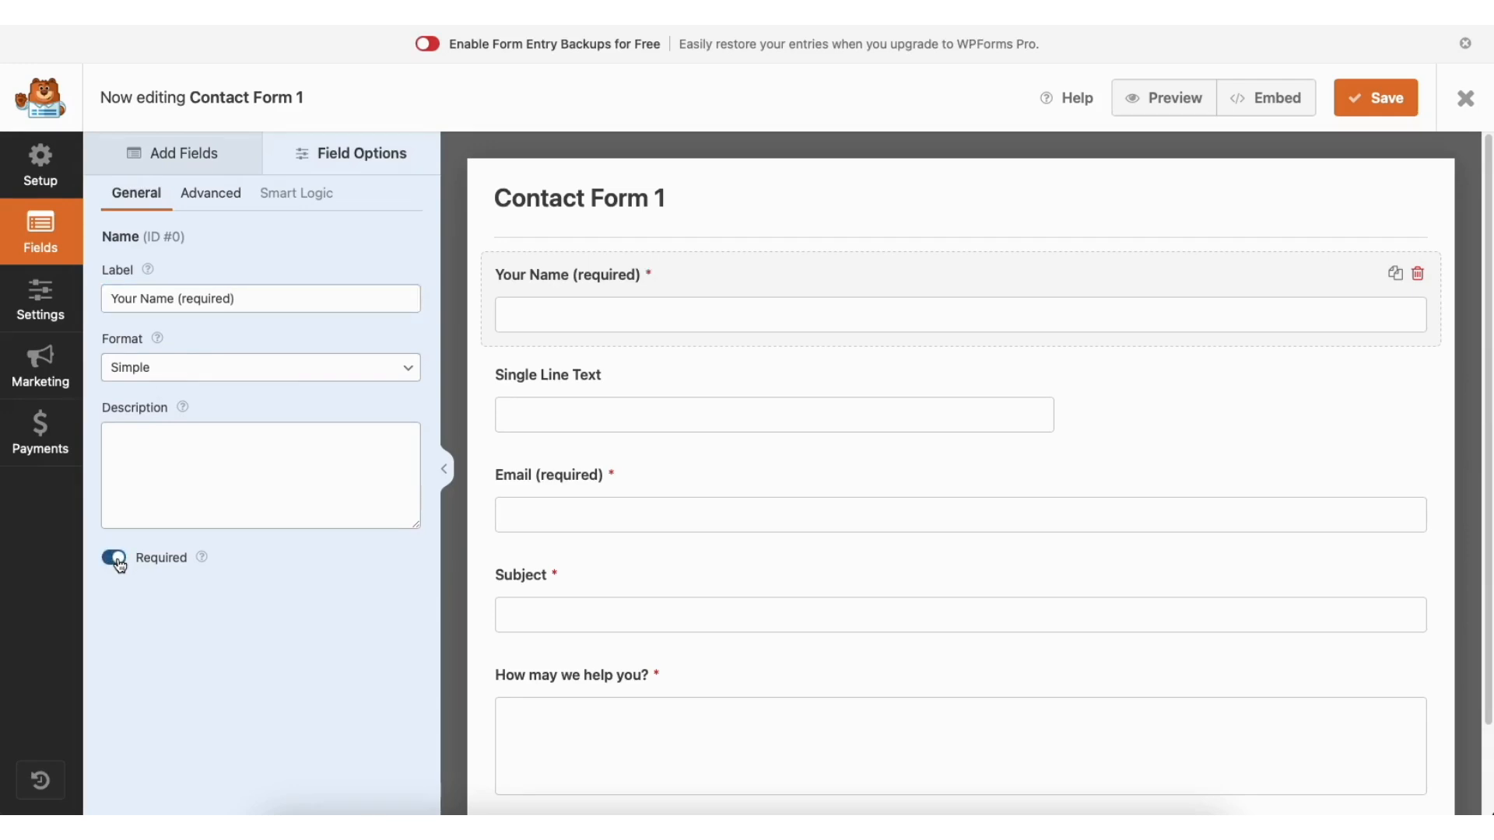
click(230, 200)
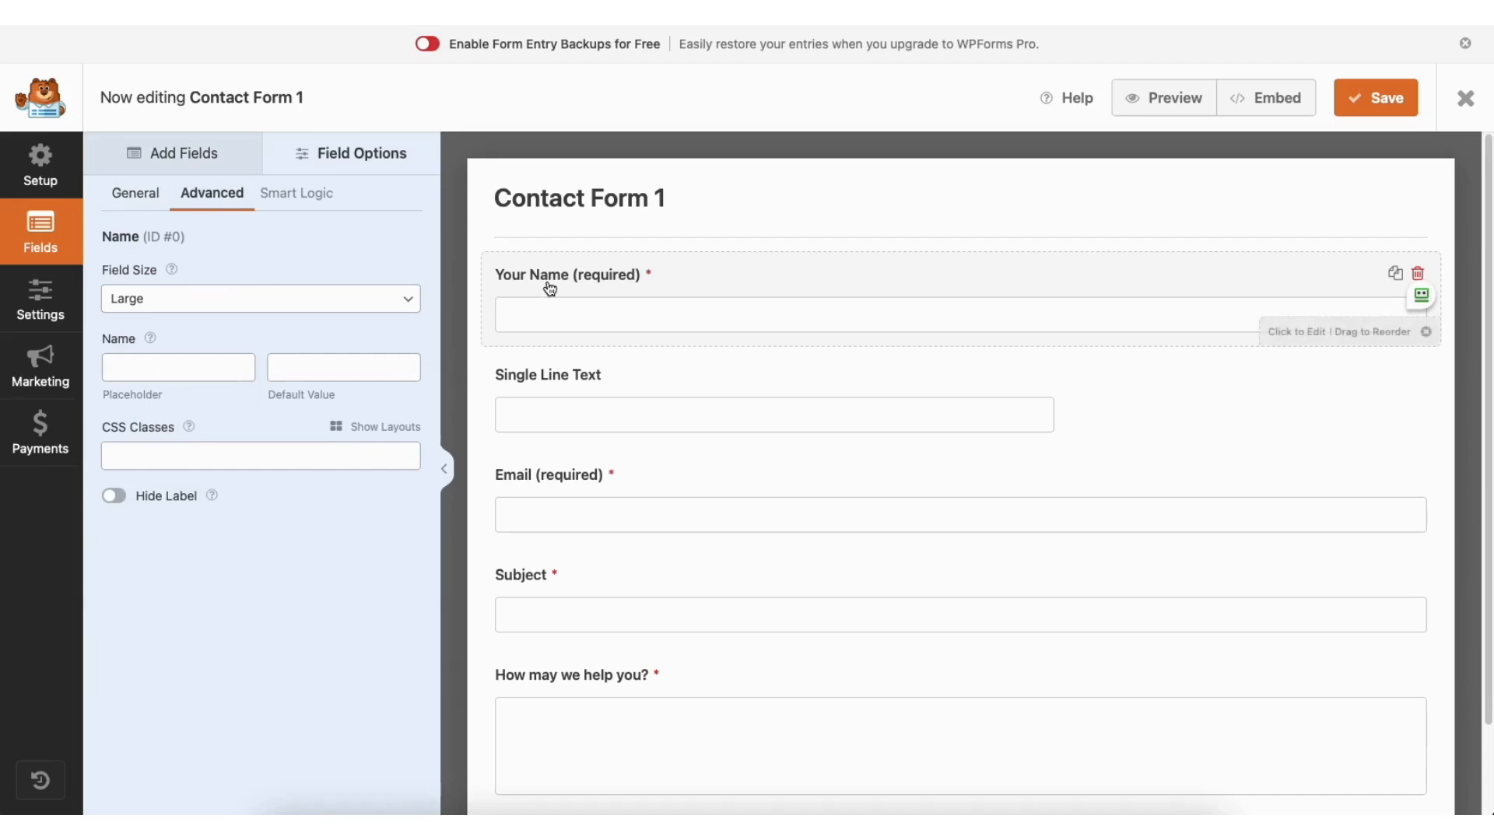
click(210, 301)
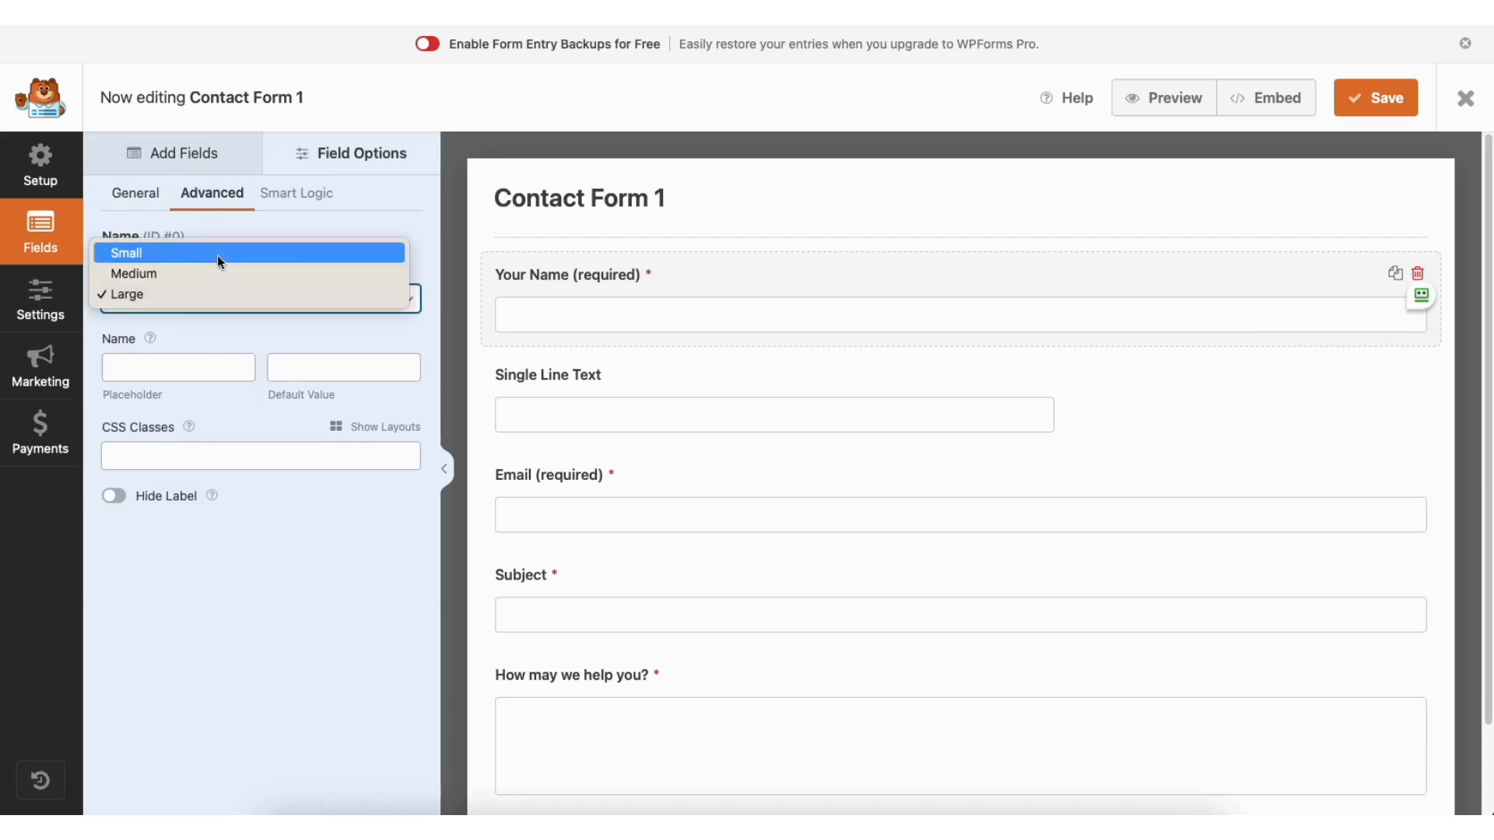
click(205, 292)
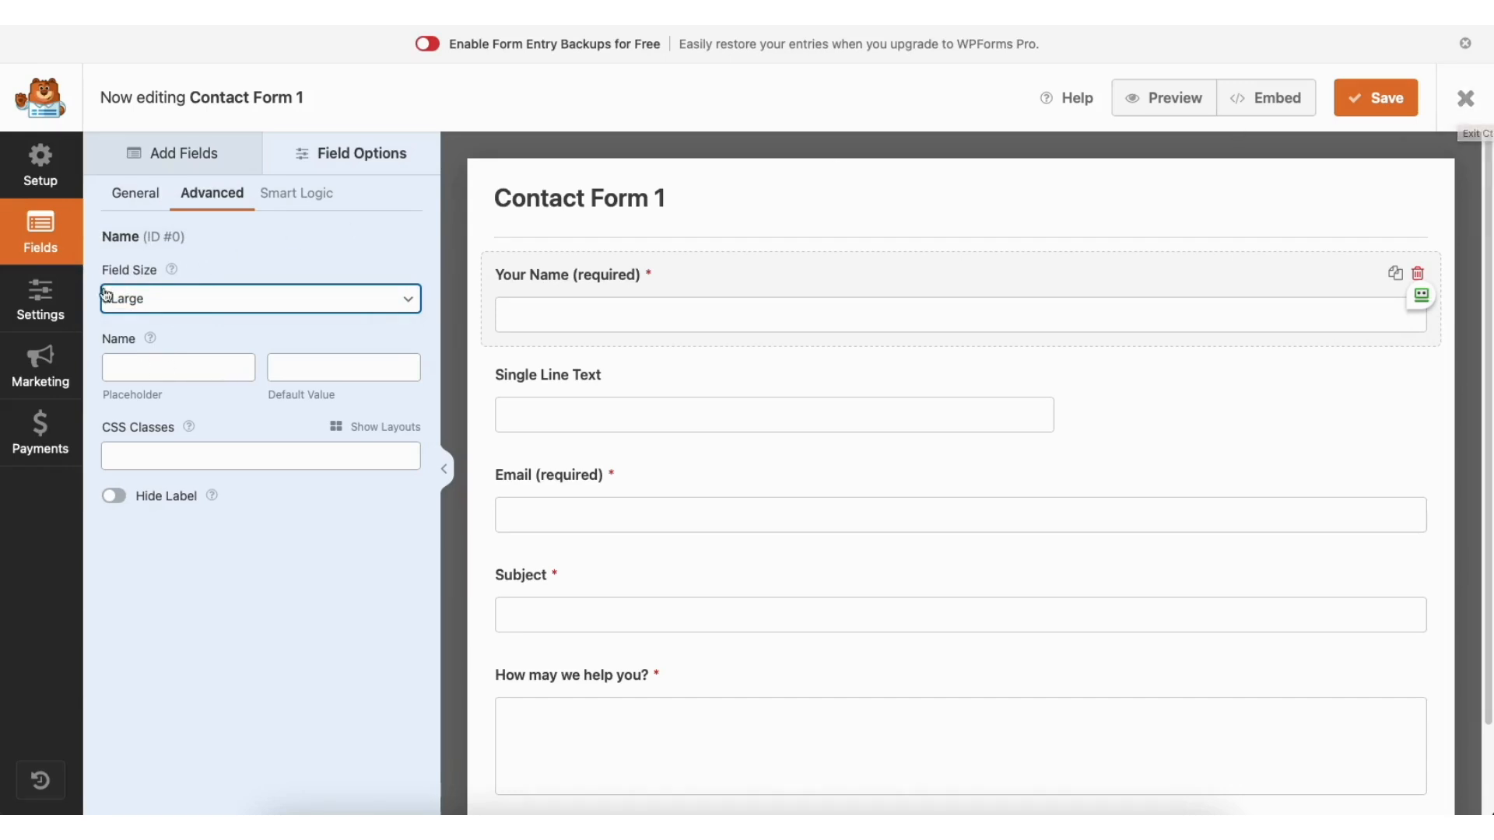
Look over the form's General, Spam Protection and Security, Notifications and Confirmations settings and exit the form builder
click(47, 295)
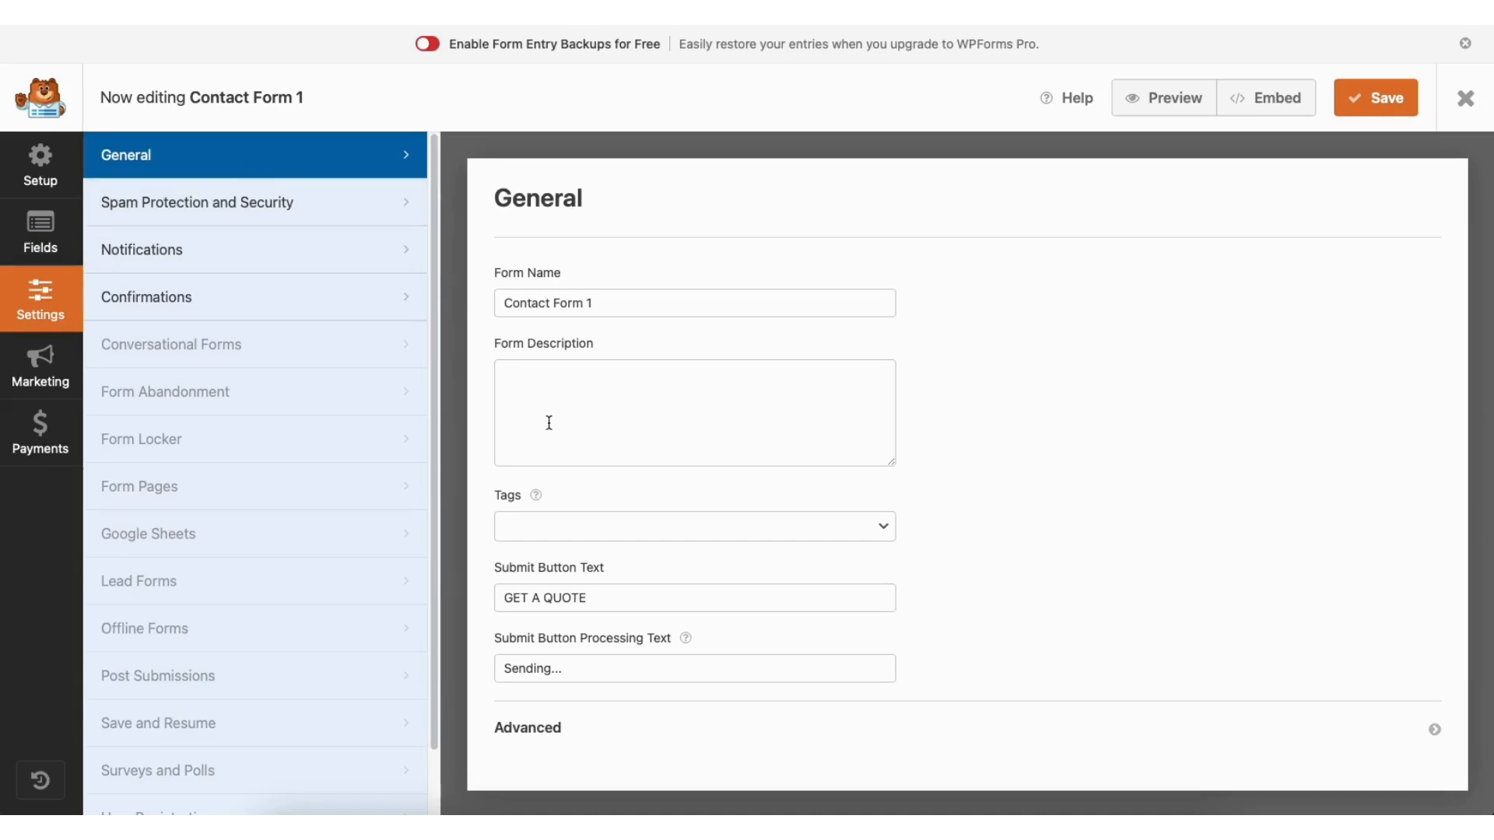
click(311, 206)
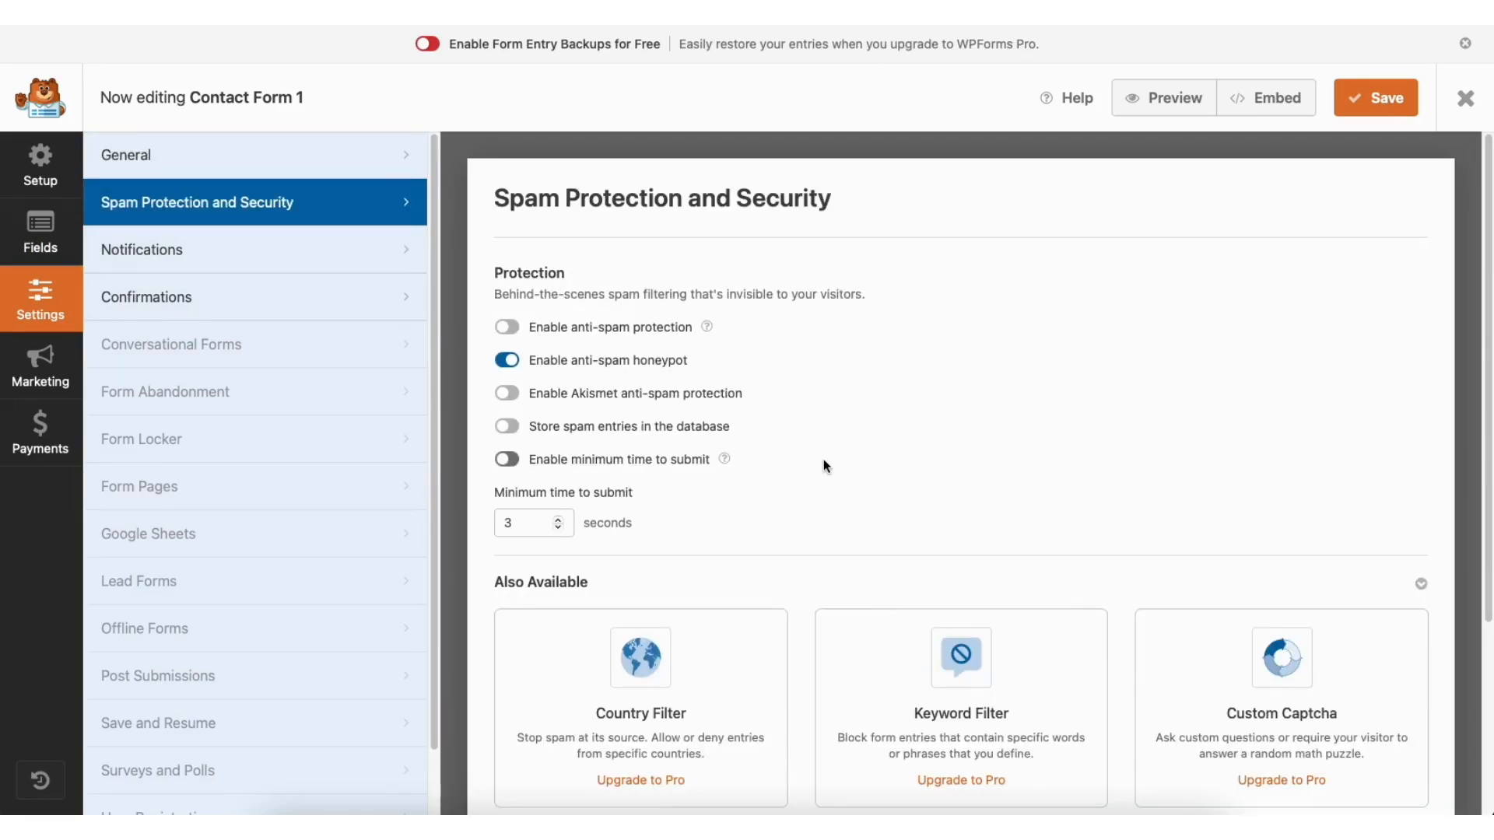
click(285, 255)
drag(1482, 265, 1486, 423)
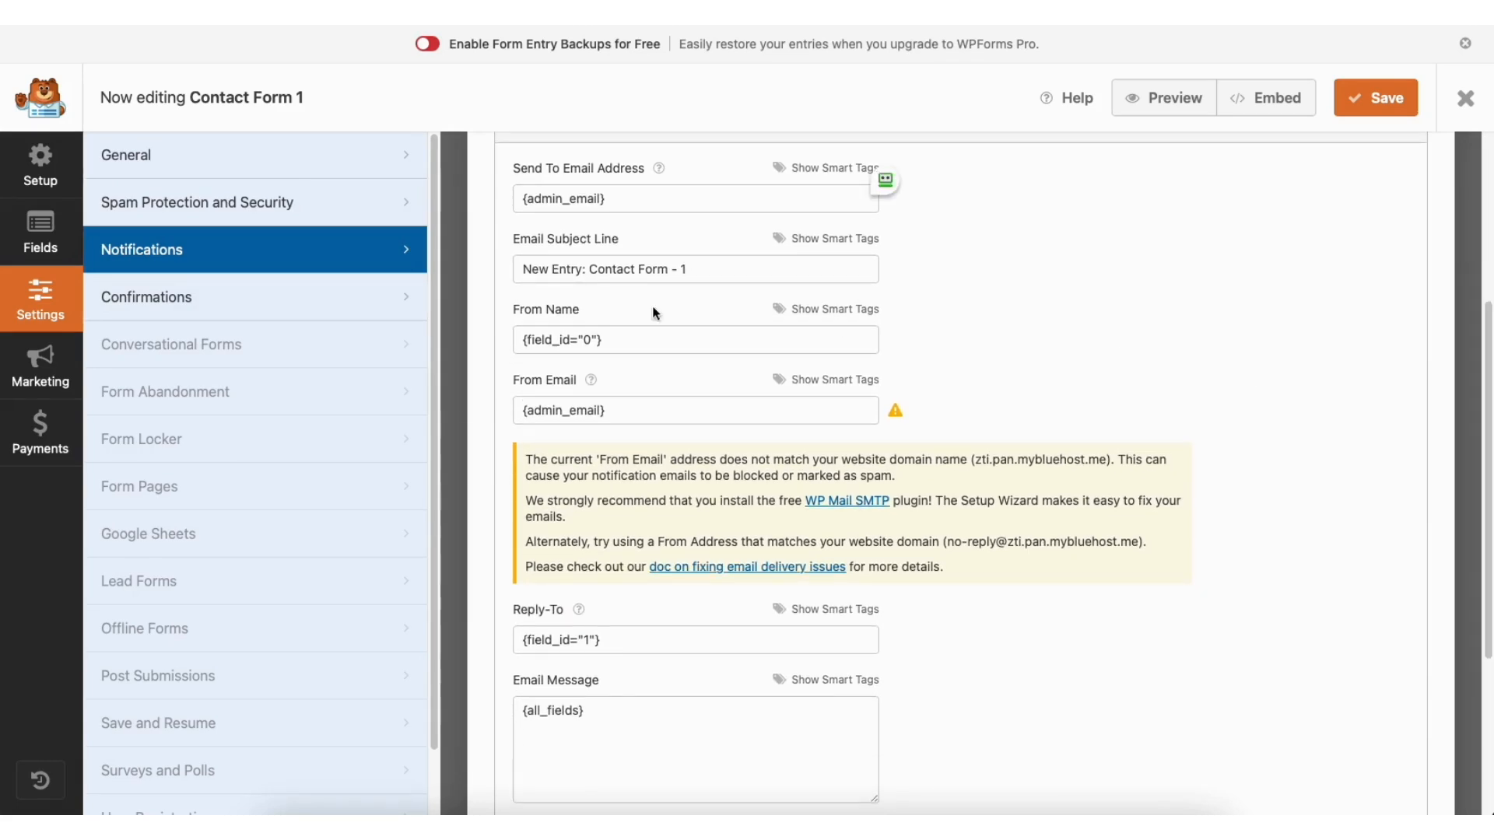
click(290, 301)
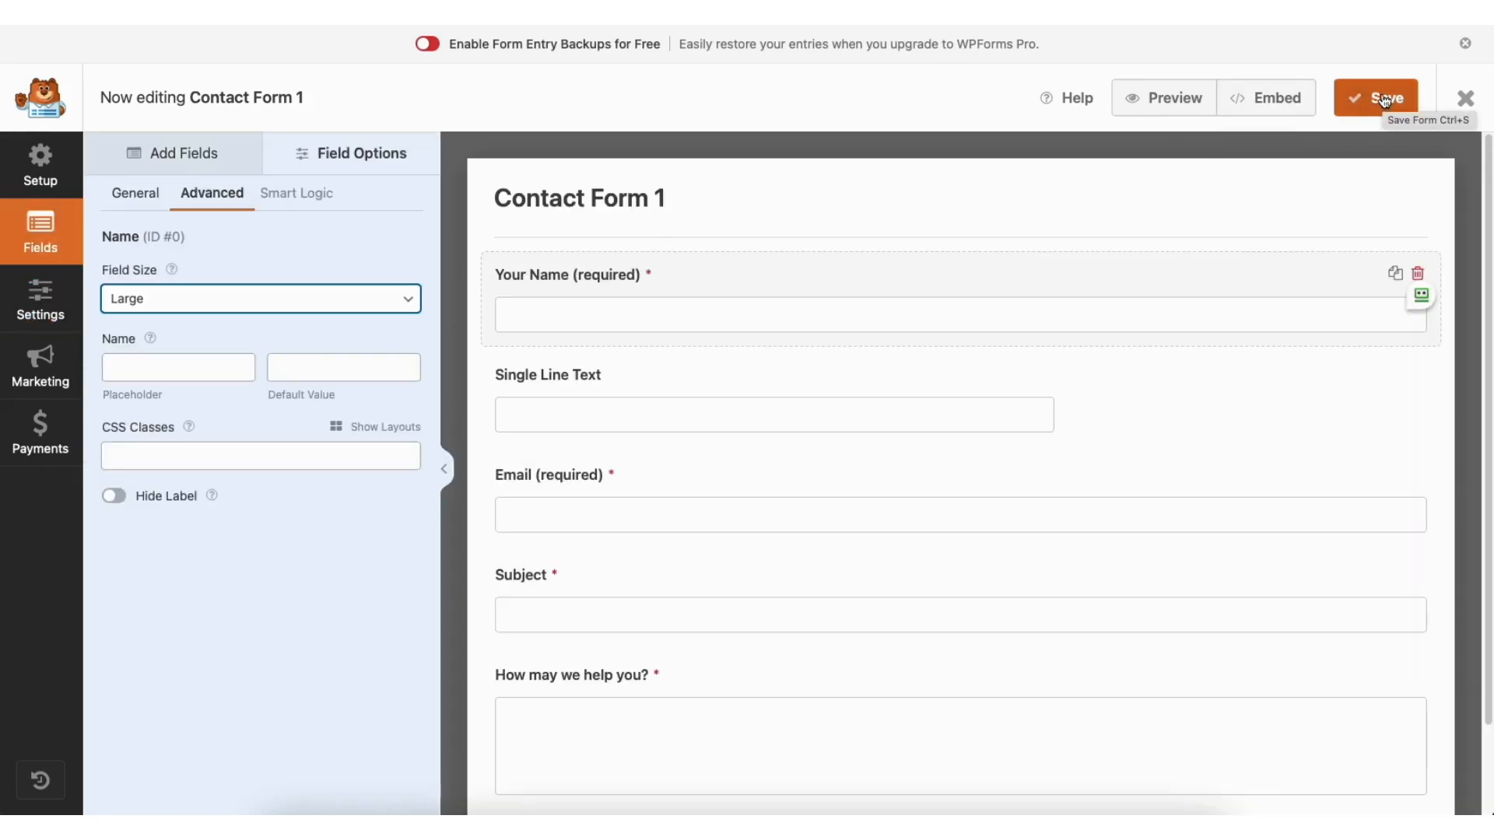
click(1462, 102)
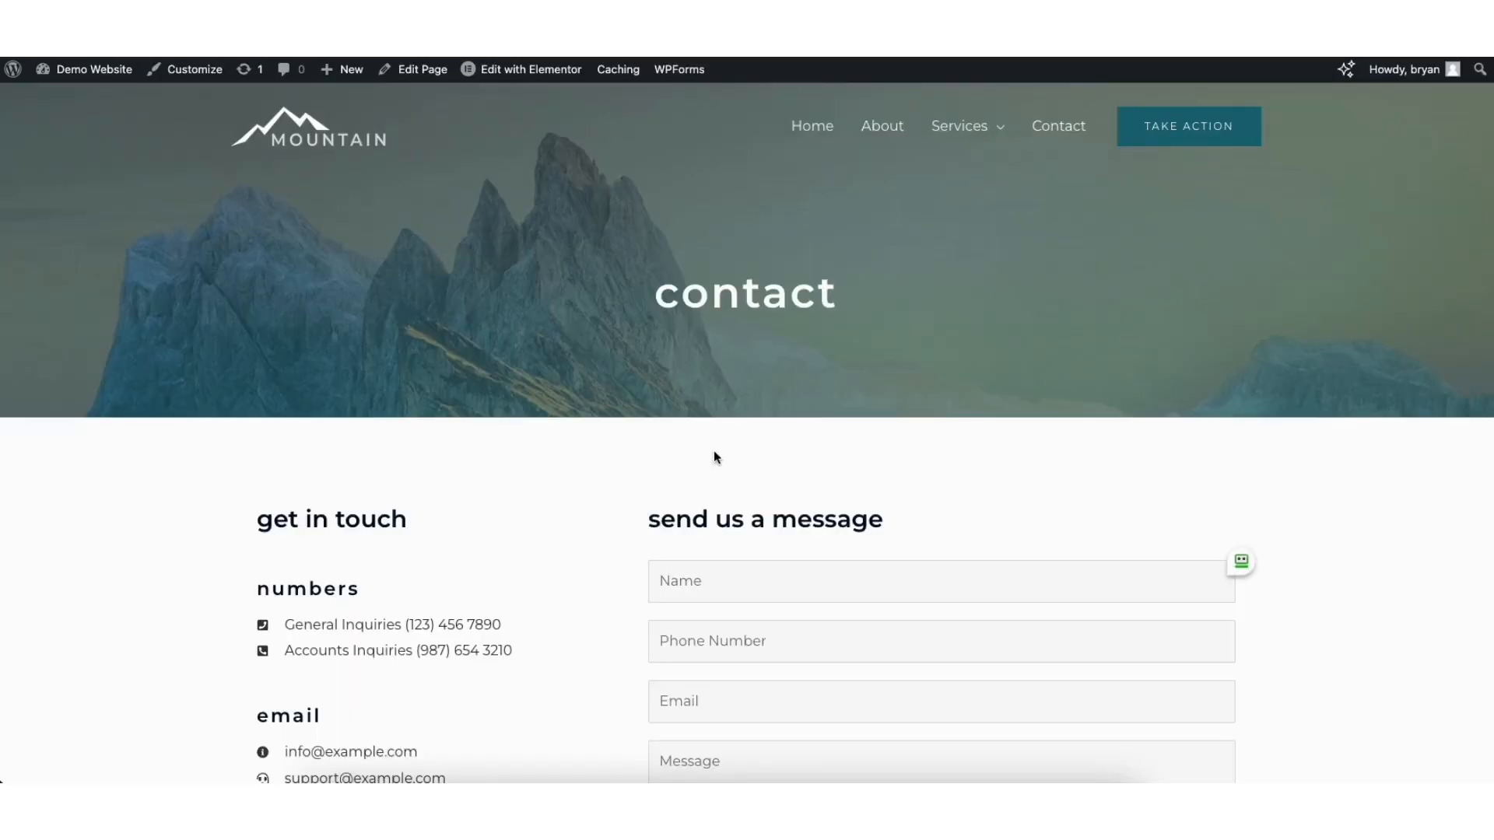
Open the Contact page in Elementor and open its Google Maps widget for editing
mouse_move(522, 74)
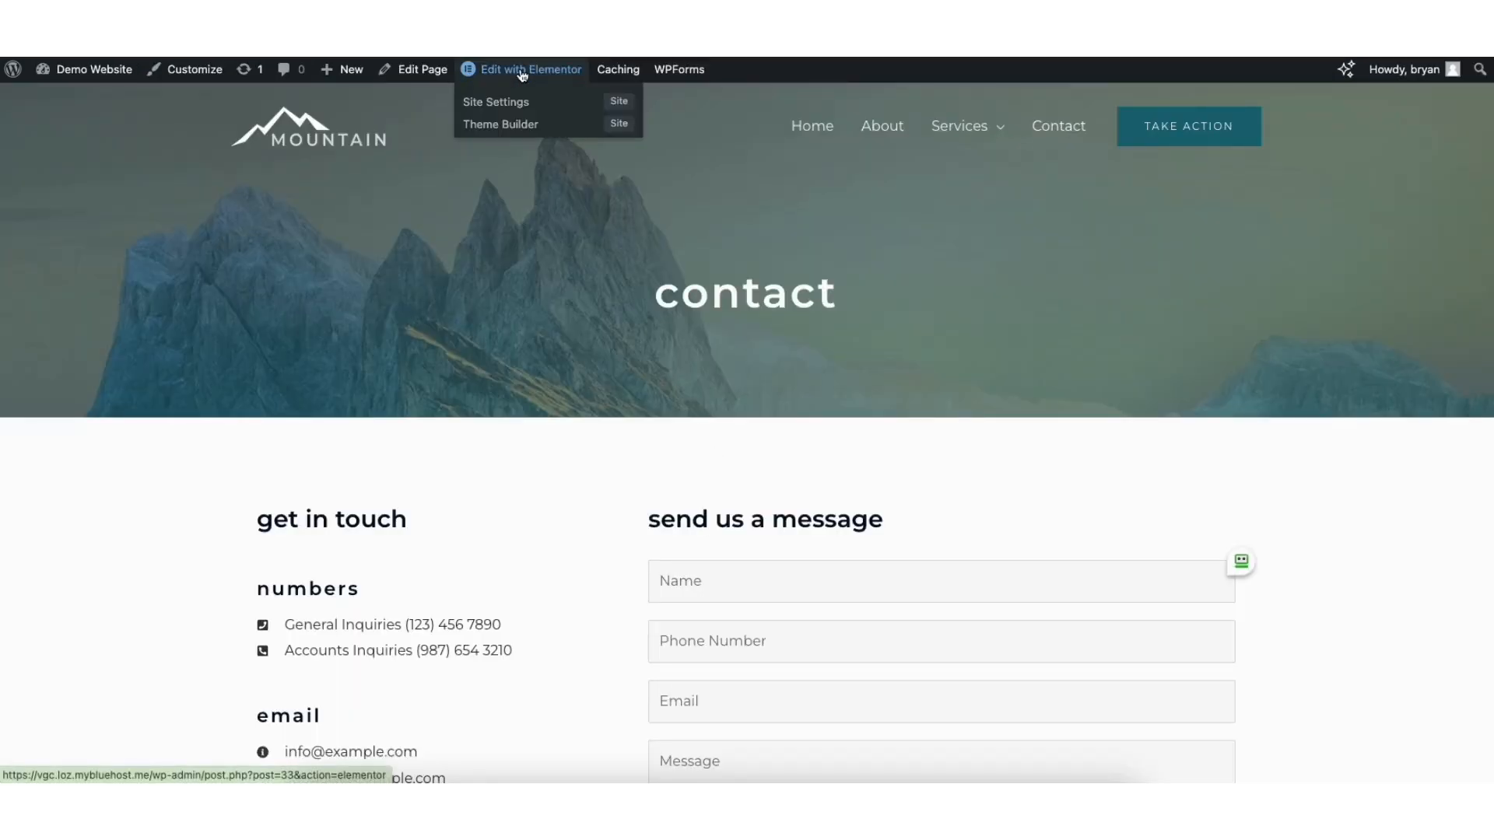
click(522, 74)
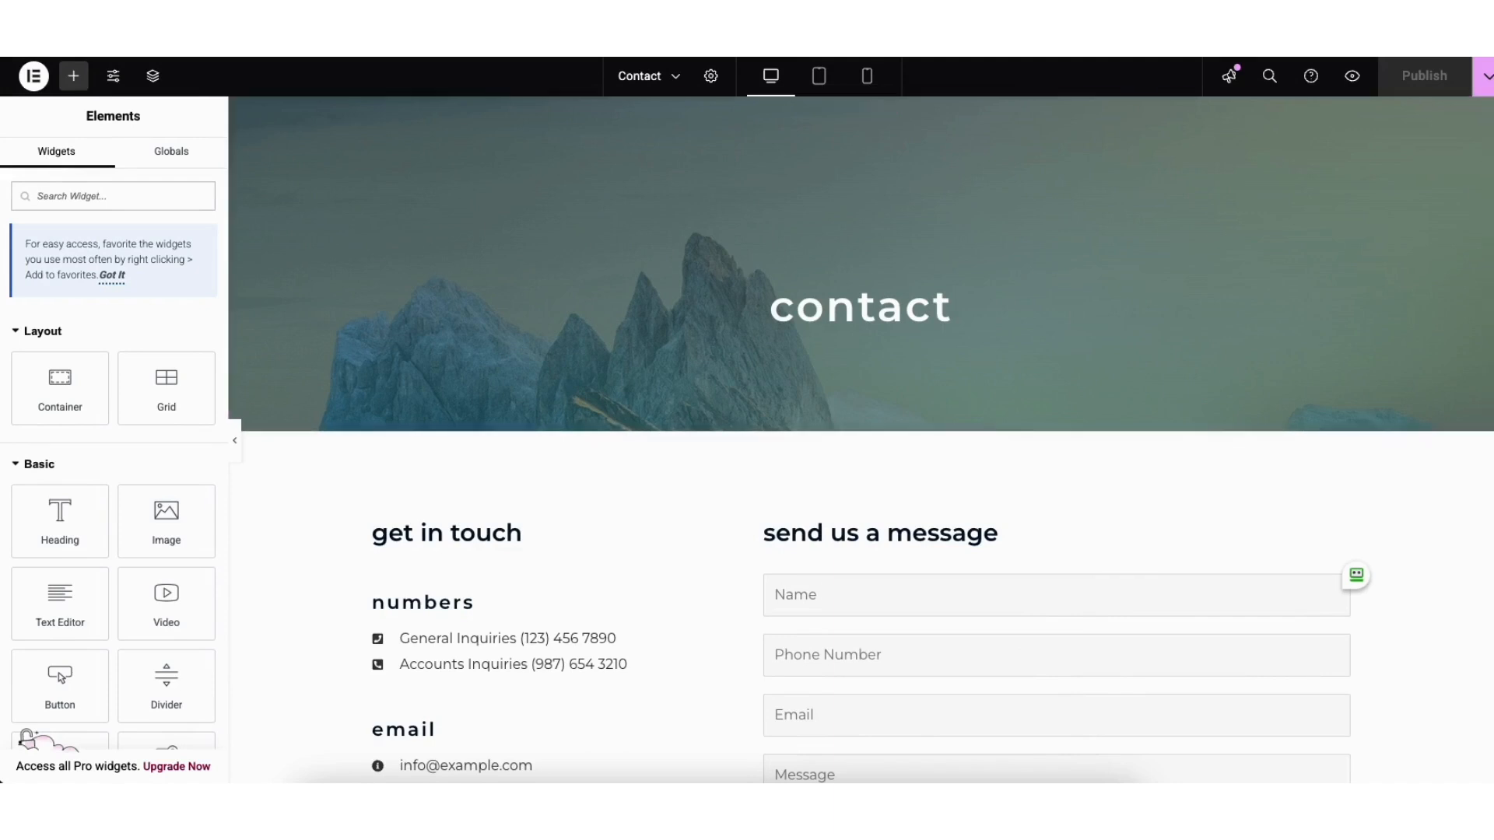
scroll(1471, 330, down, 10)
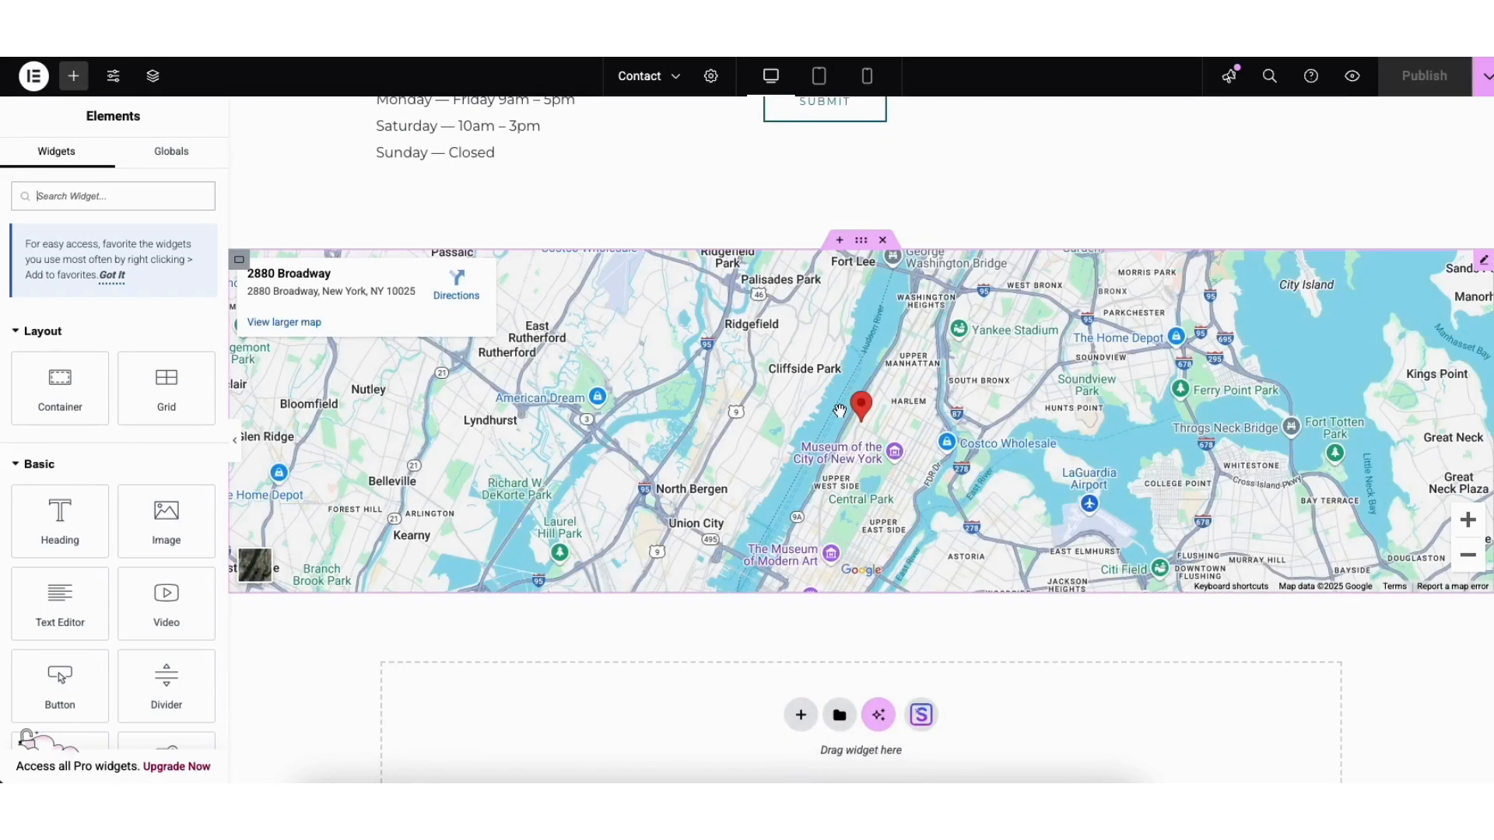
click(1484, 266)
Set the Contact page map's zoom to 10 and its height to 486 px, keeping its location
drag(20, 364, 142, 367)
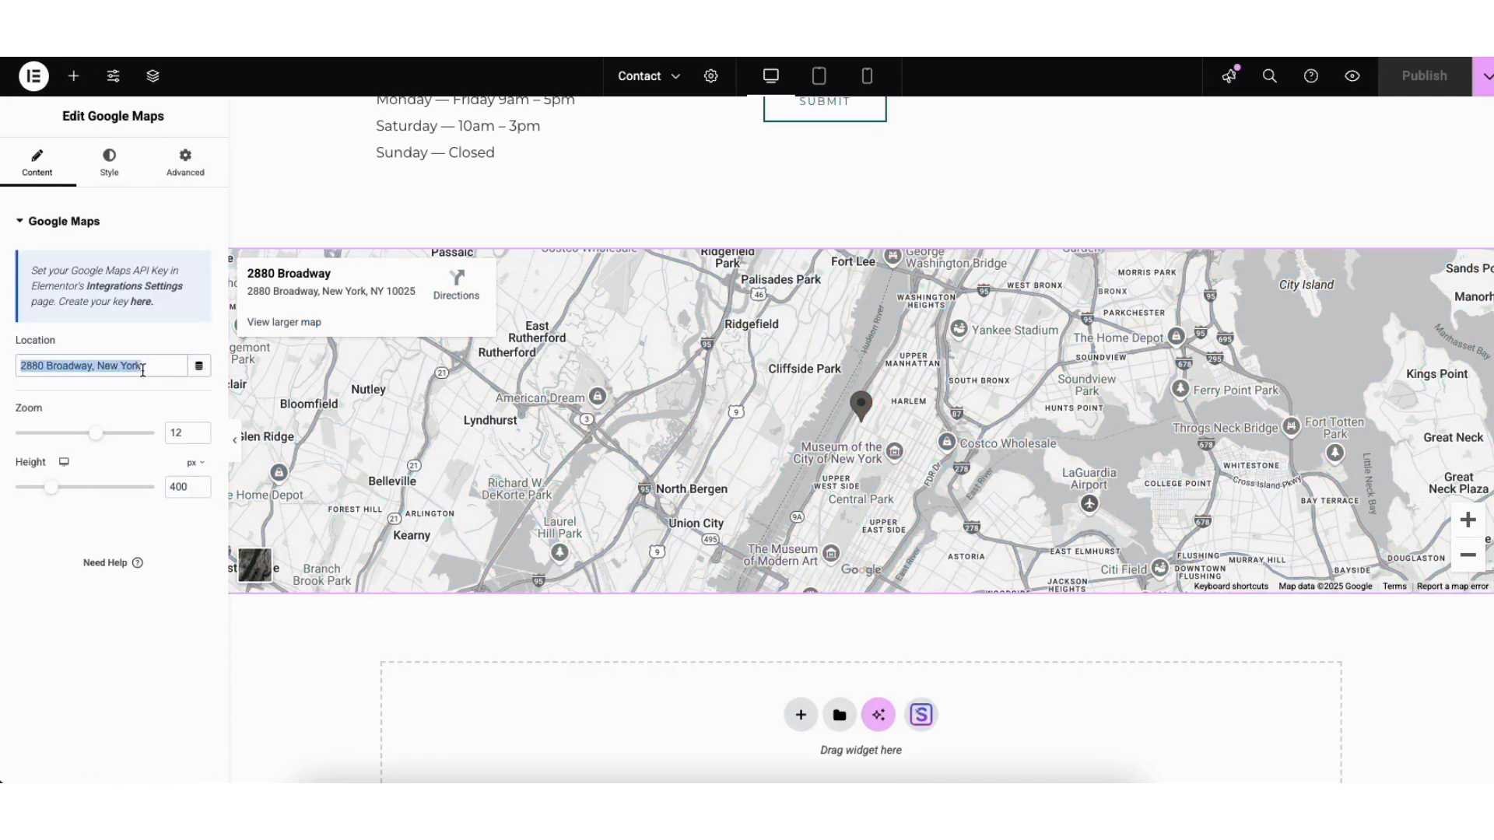
click(91, 402)
drag(97, 437, 85, 438)
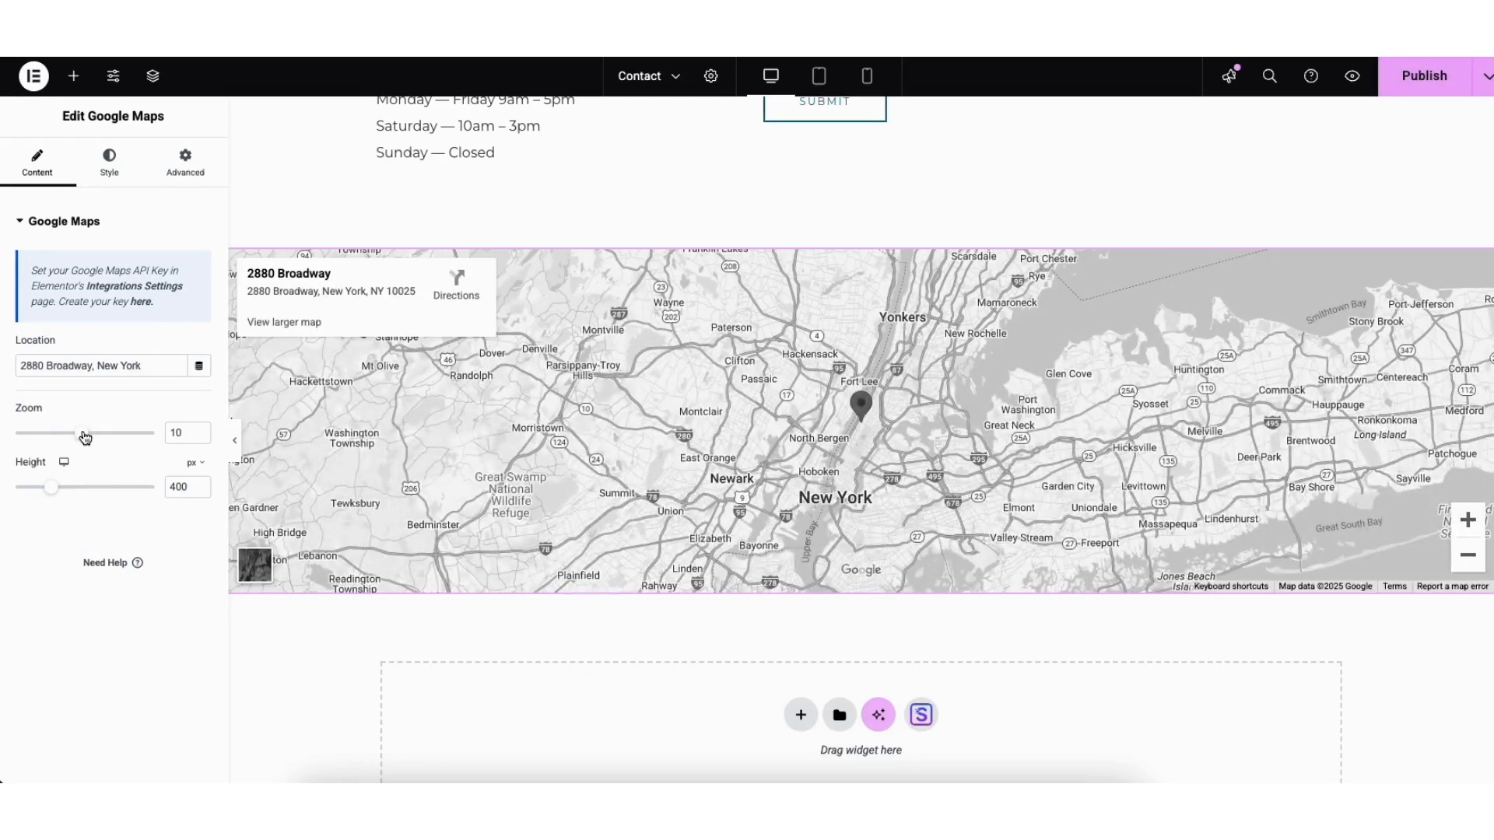
mouse_move(51, 487)
mouse_down()
mouse_move(74, 492)
mouse_move(60, 497)
mouse_up()
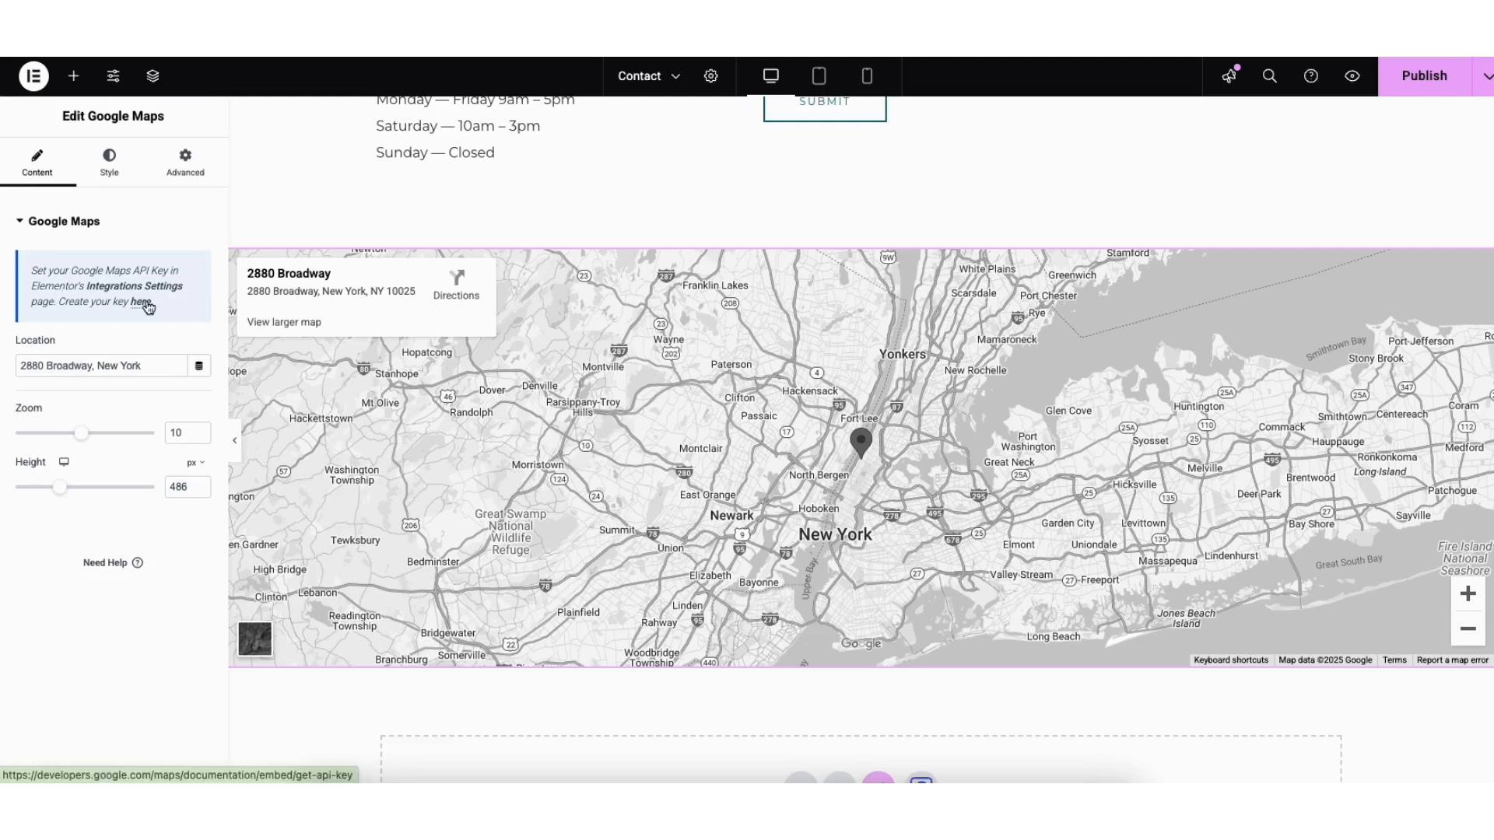
Create a Google Cloud project named Demo1 with no organization for the Maps API key and open Elementor's Integrations Settings
click(145, 303)
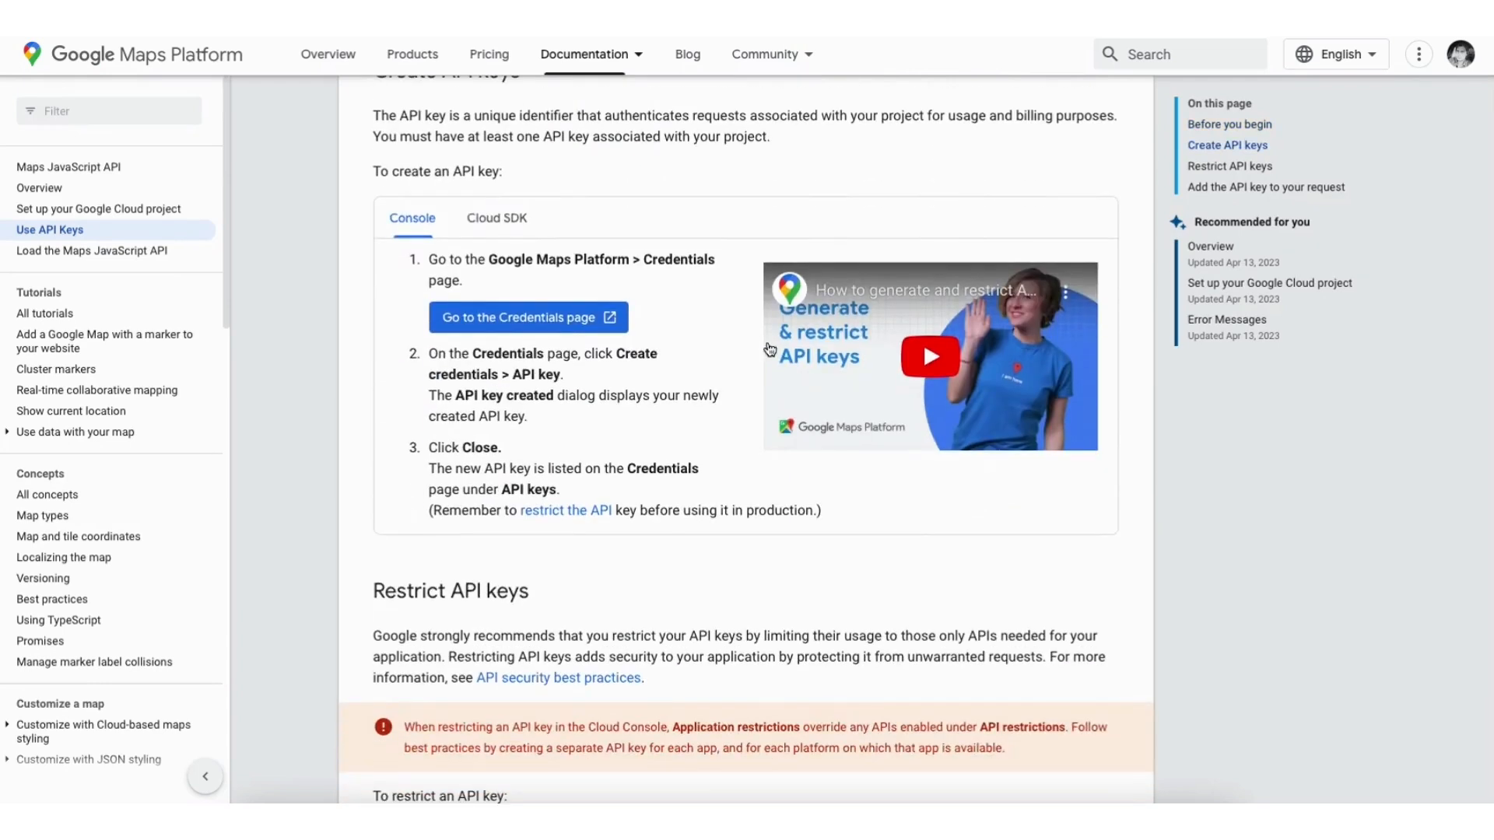
click(497, 320)
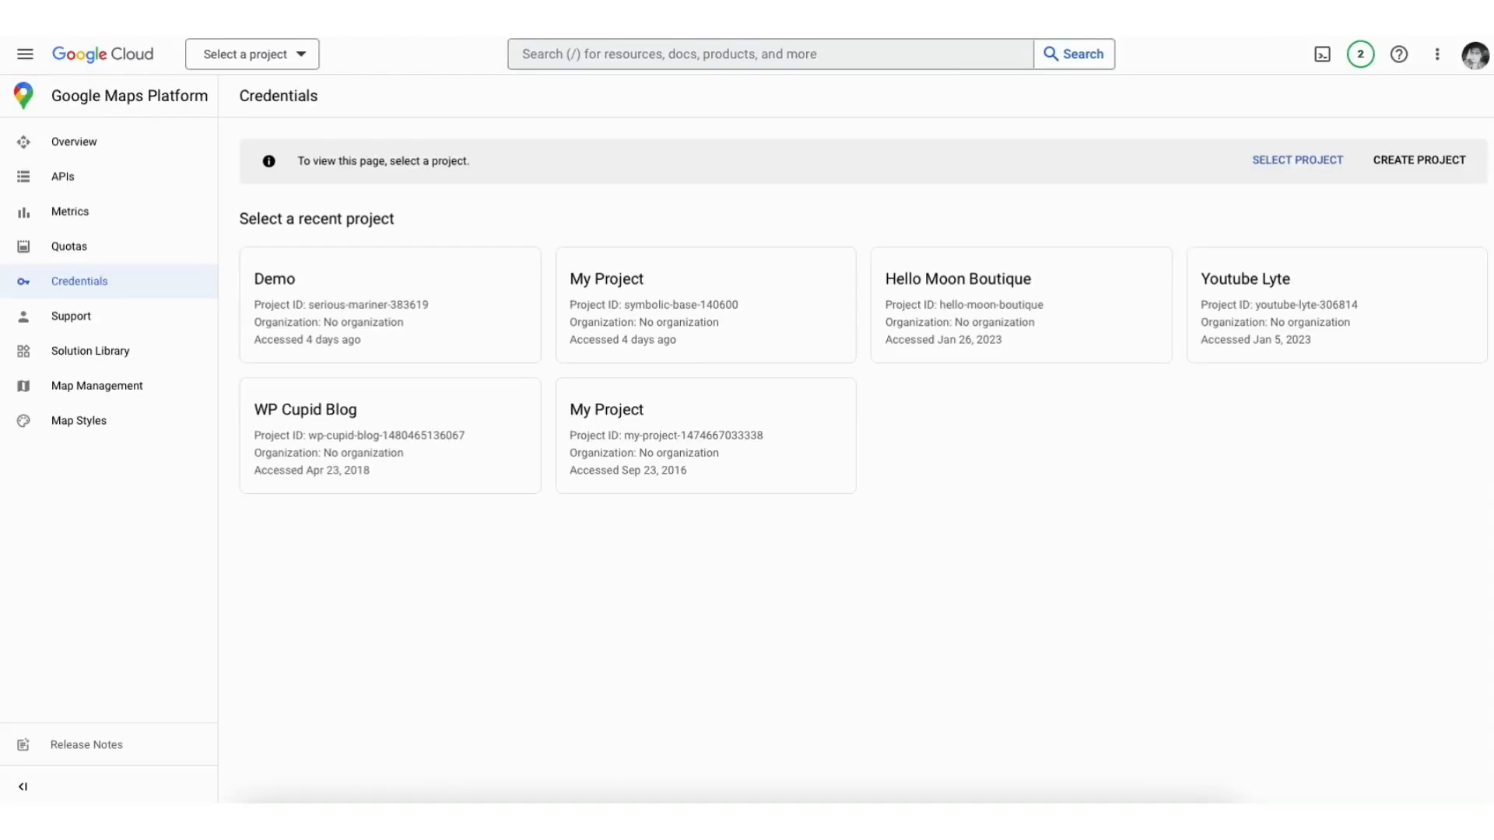
click(1419, 160)
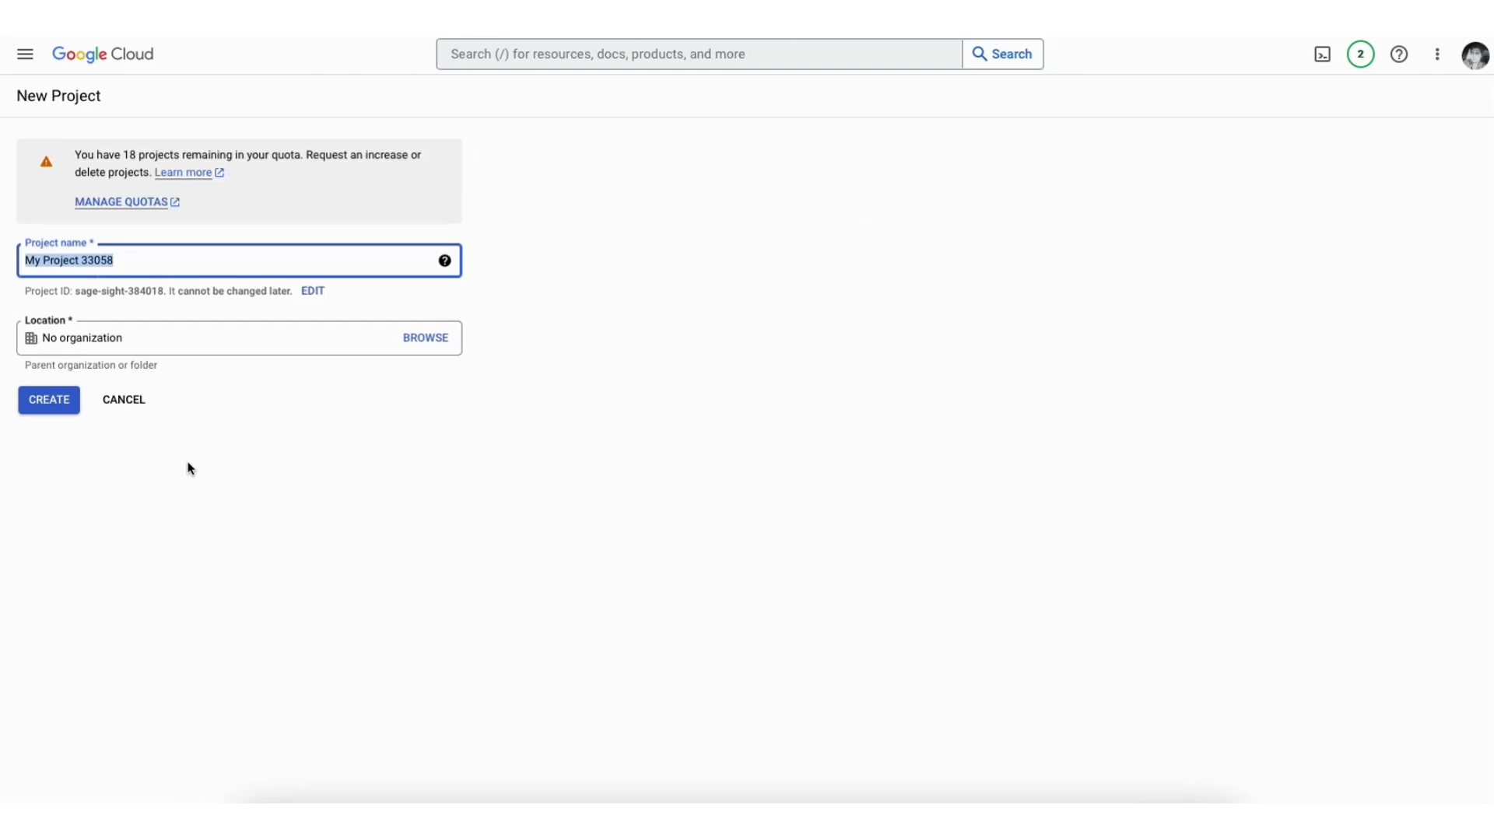
text(Demo1)
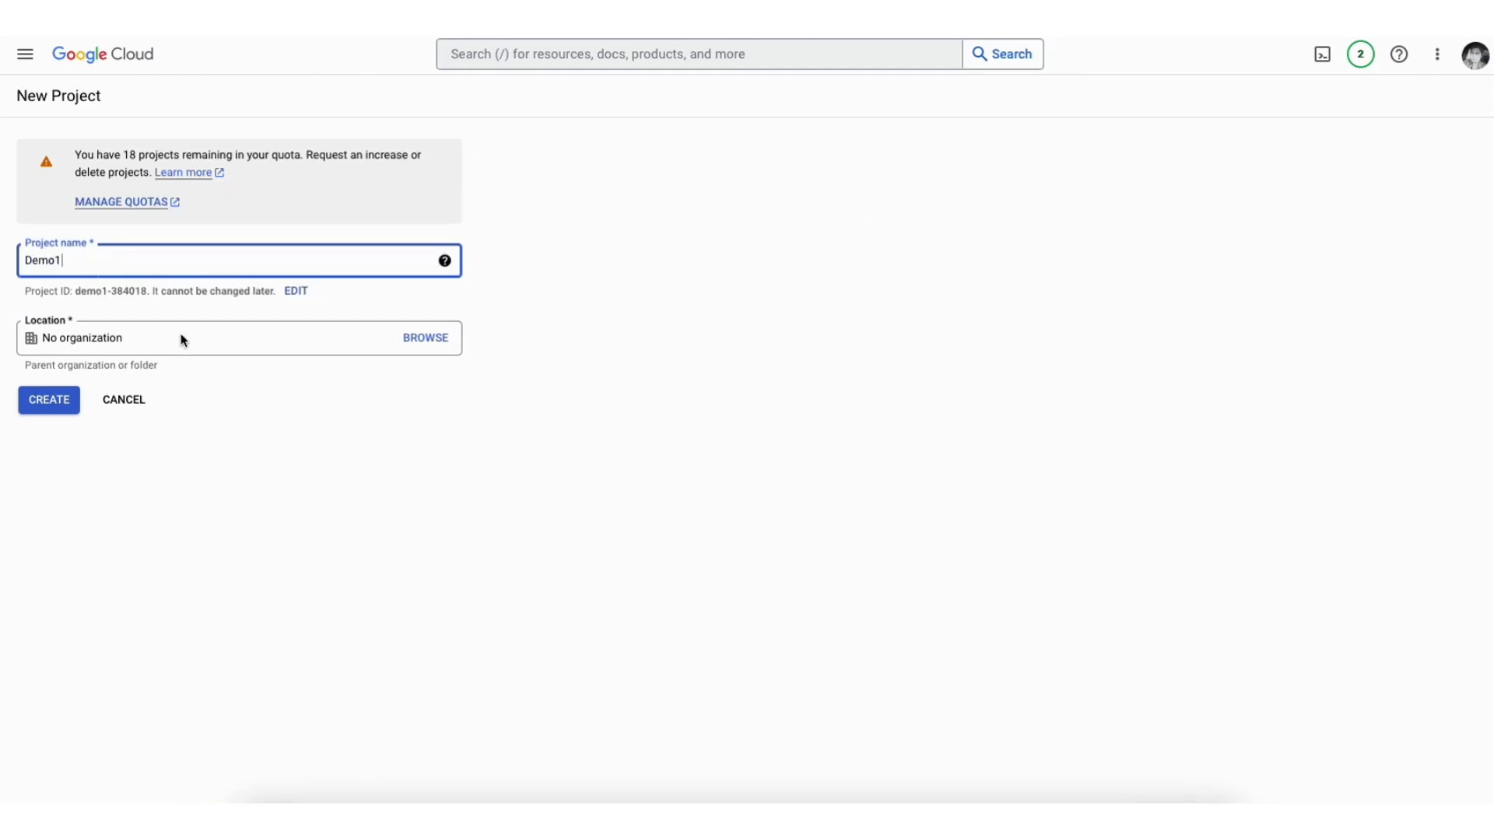
click(183, 340)
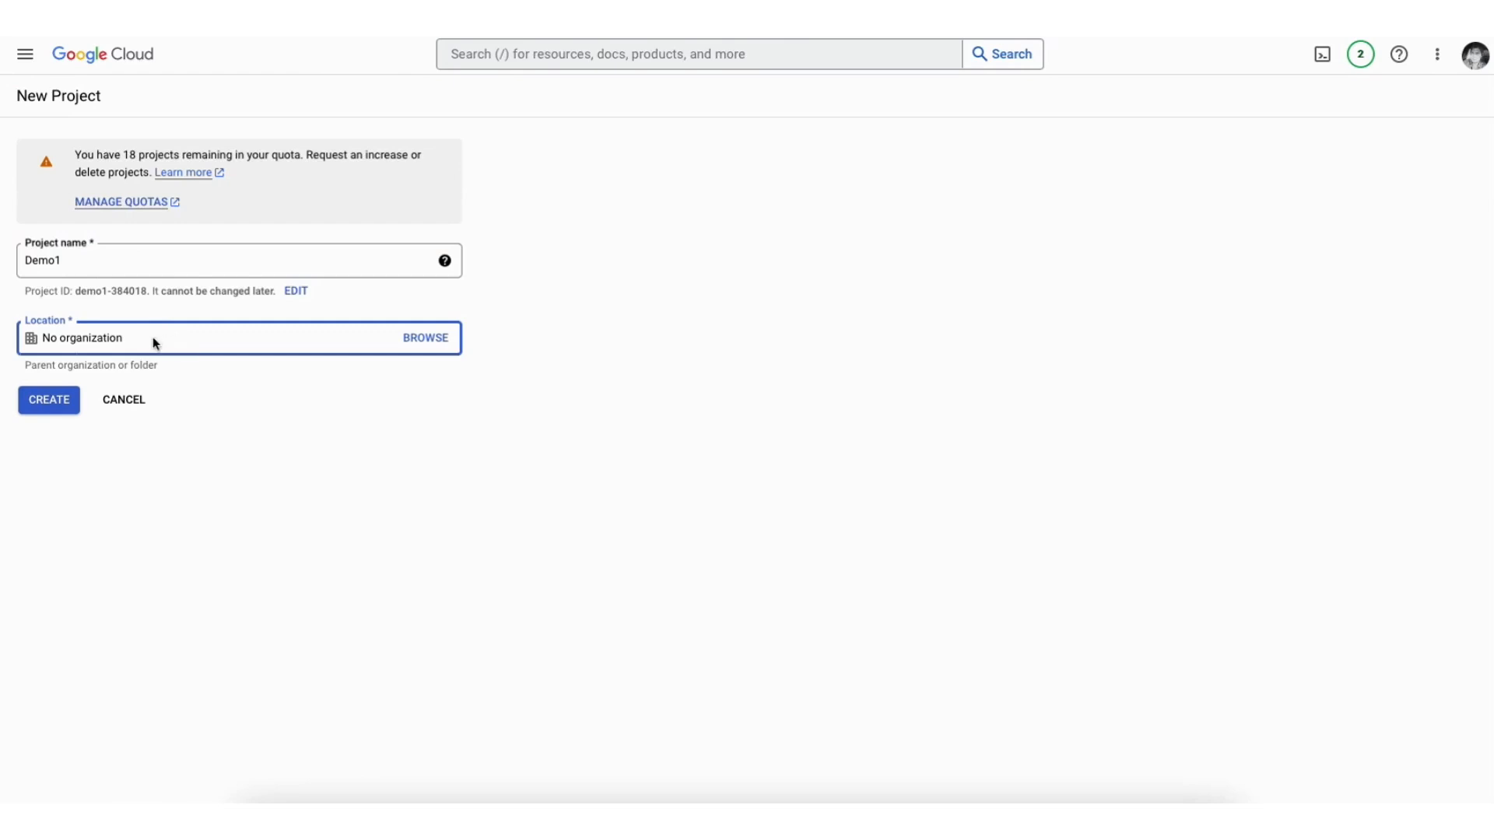
click(71, 398)
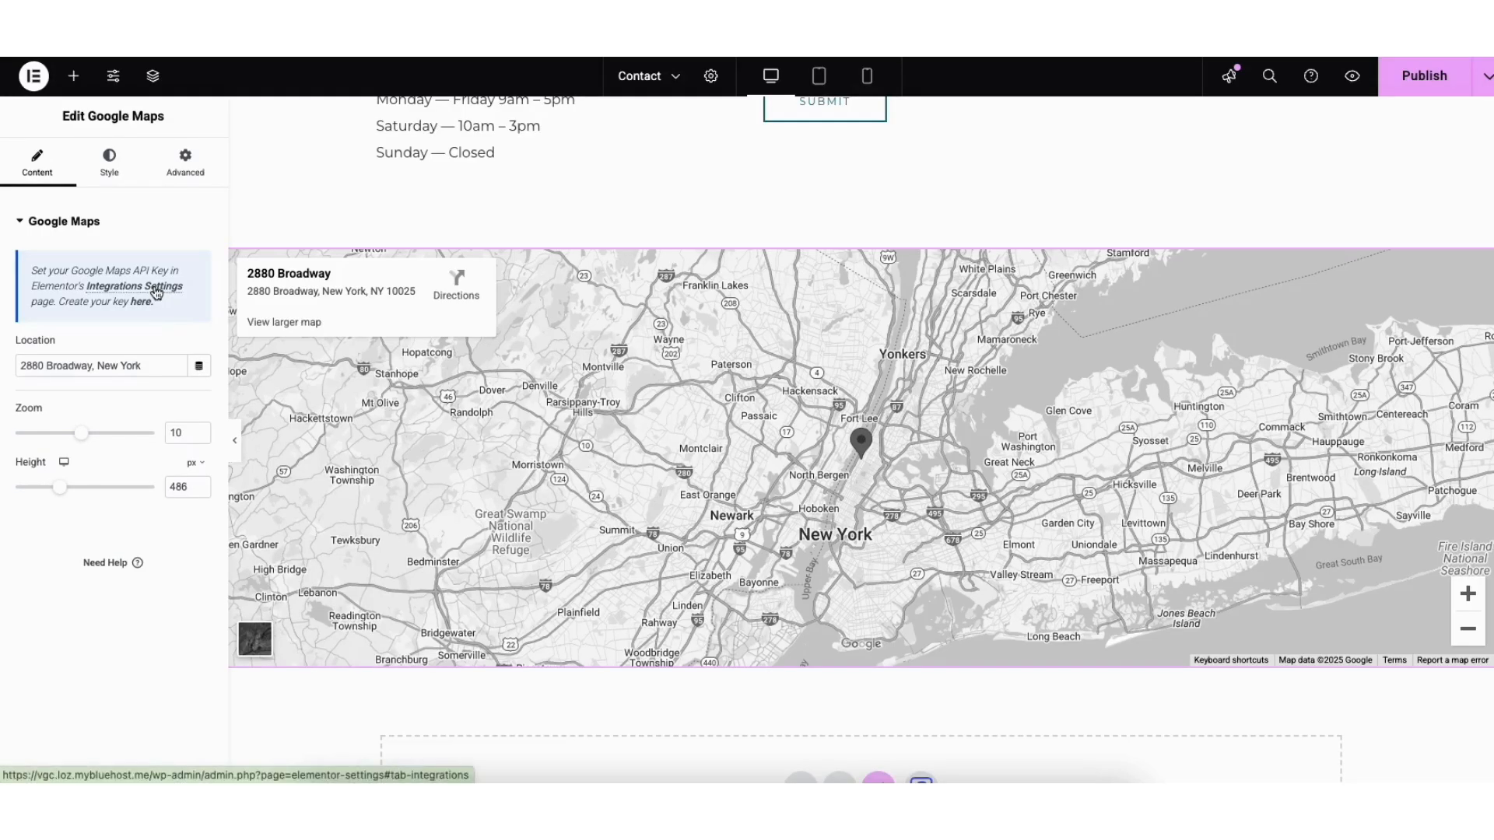
click(156, 288)
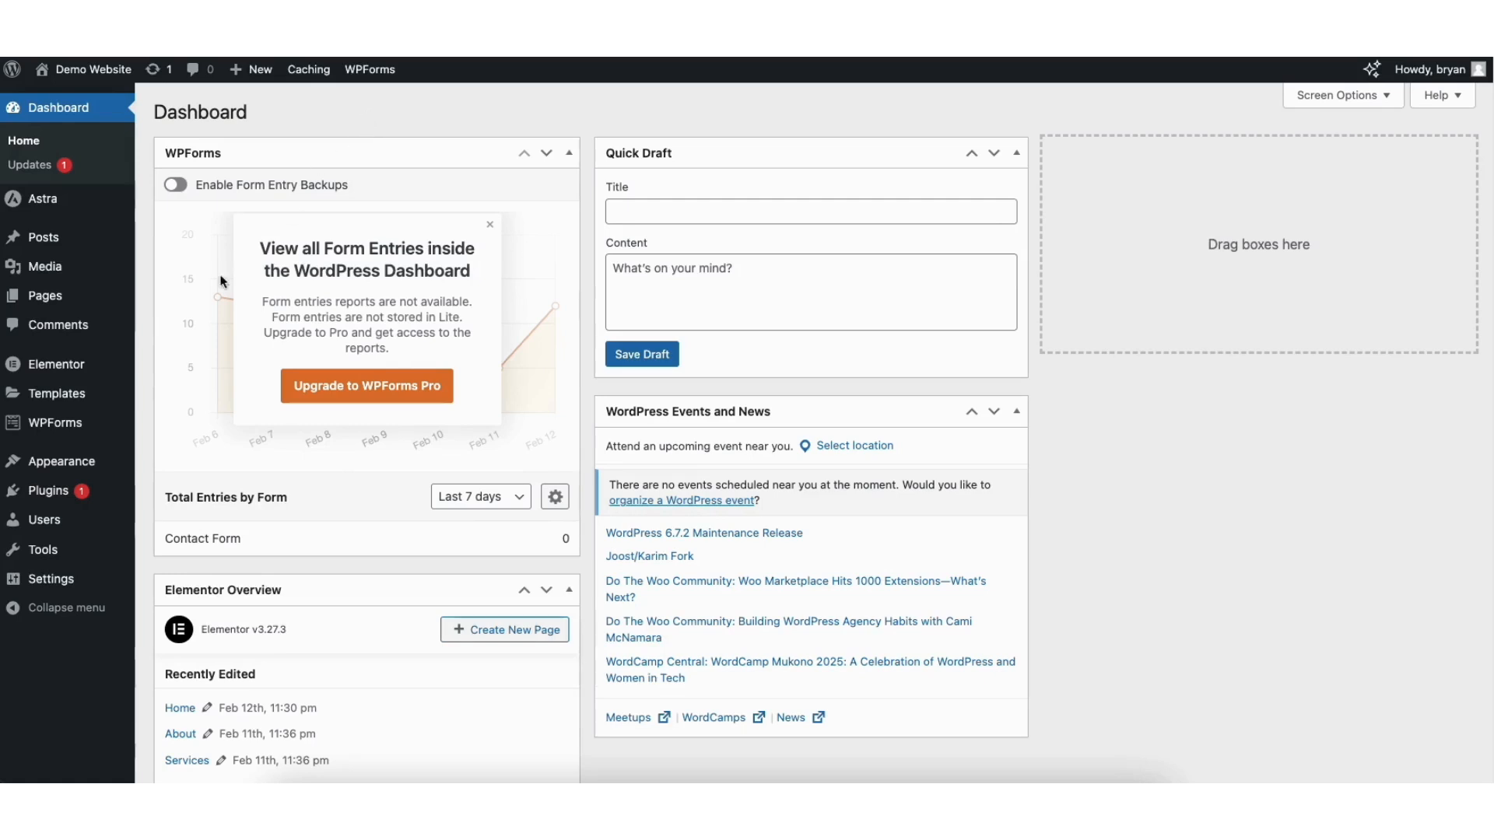
Open the theme customizer's Footer Builder and go through the address text and design options of footer Widget 3
mouse_move(47, 464)
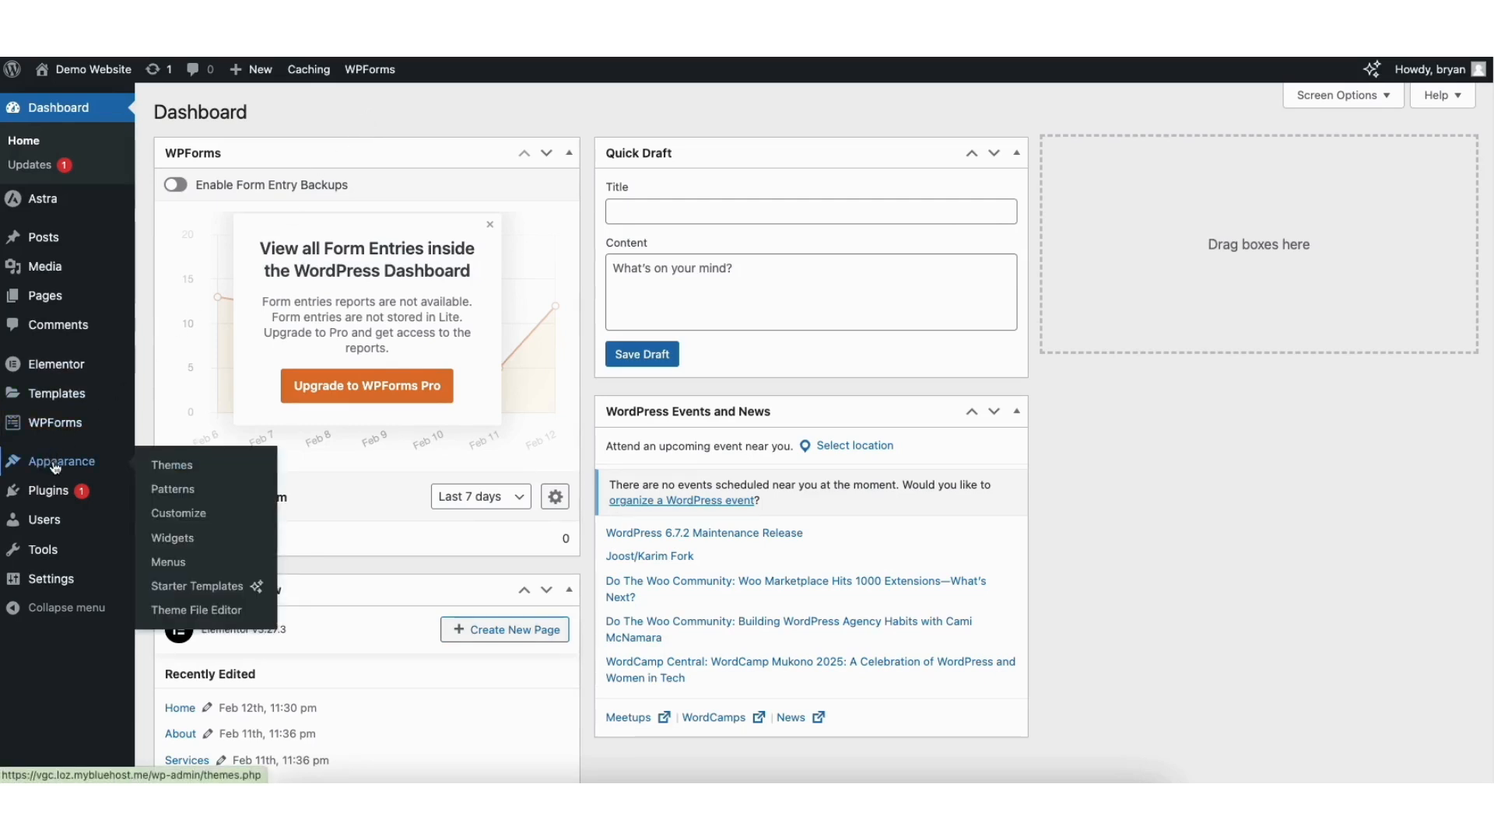
click(189, 504)
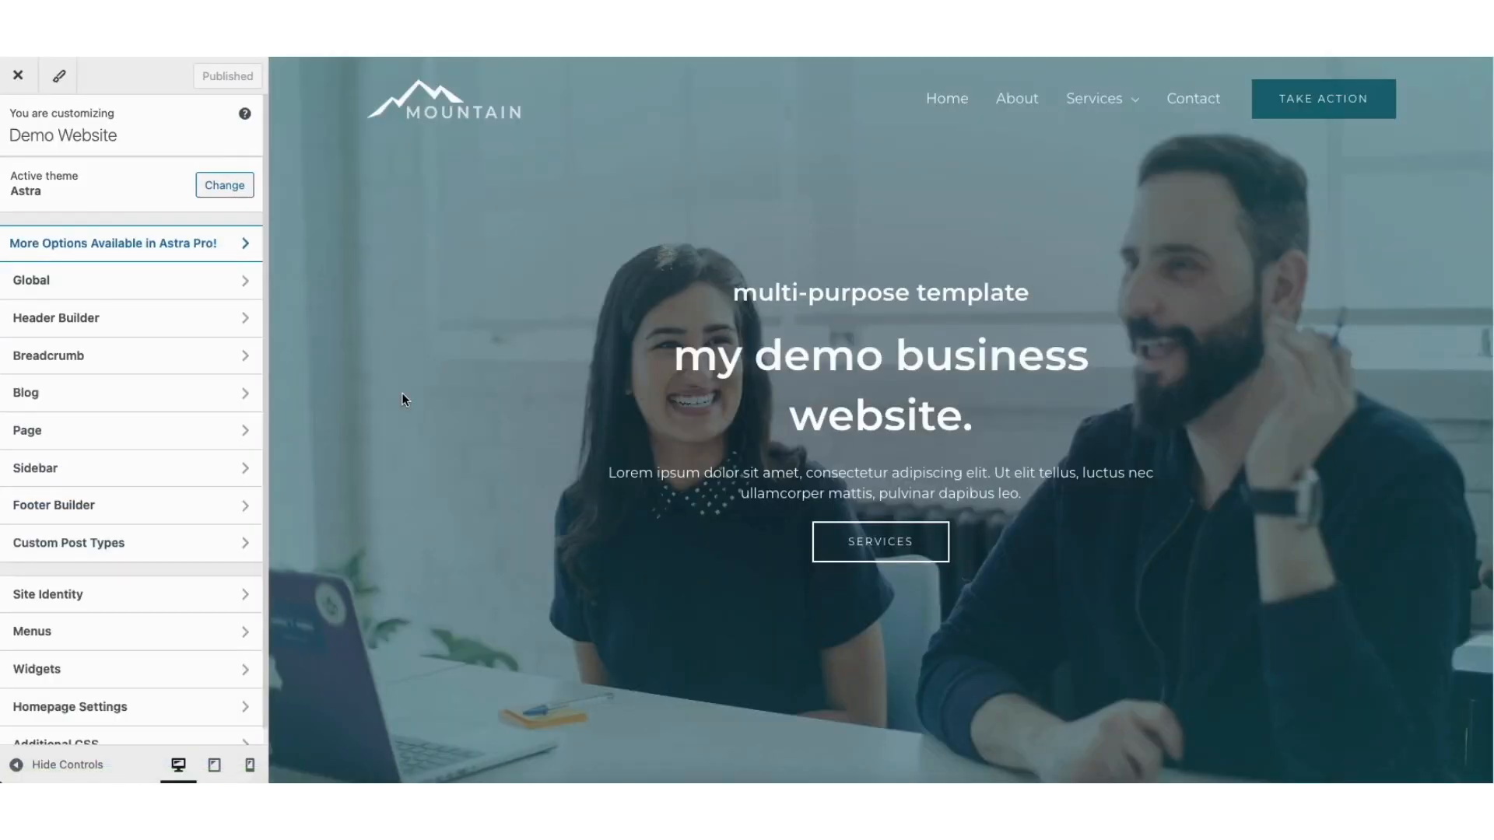
click(97, 511)
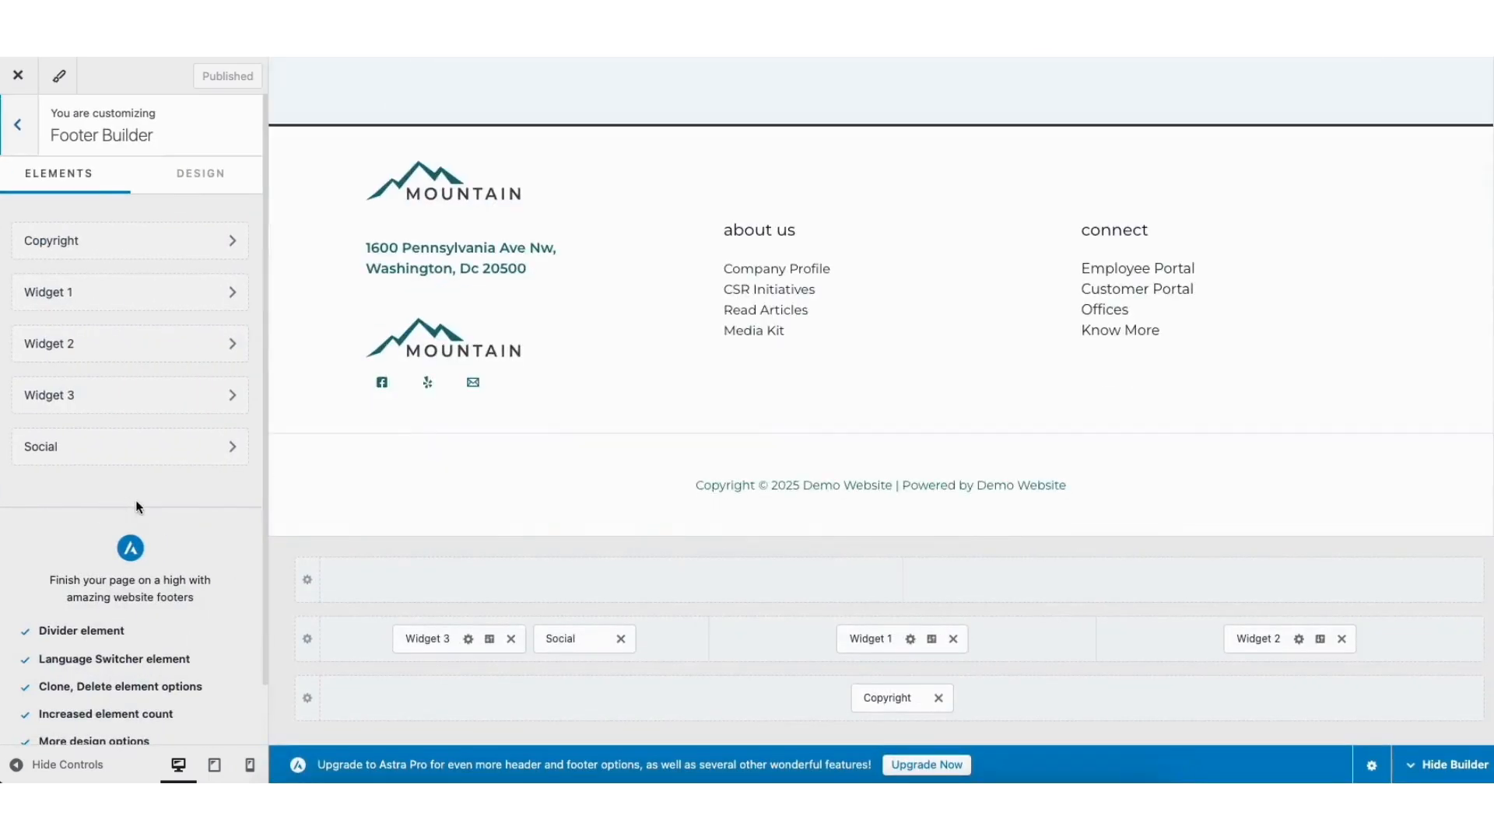
click(376, 252)
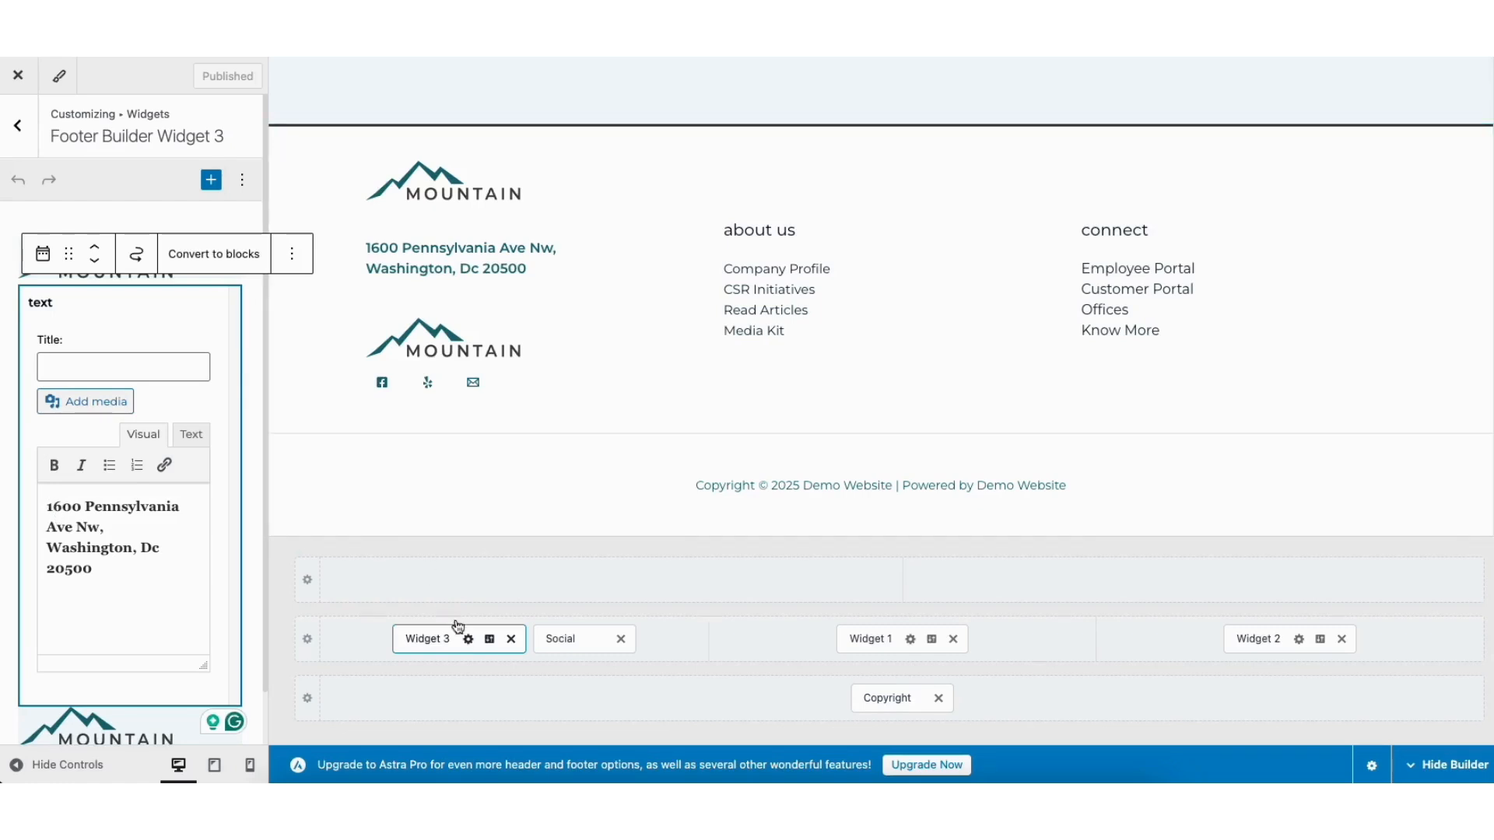
click(490, 640)
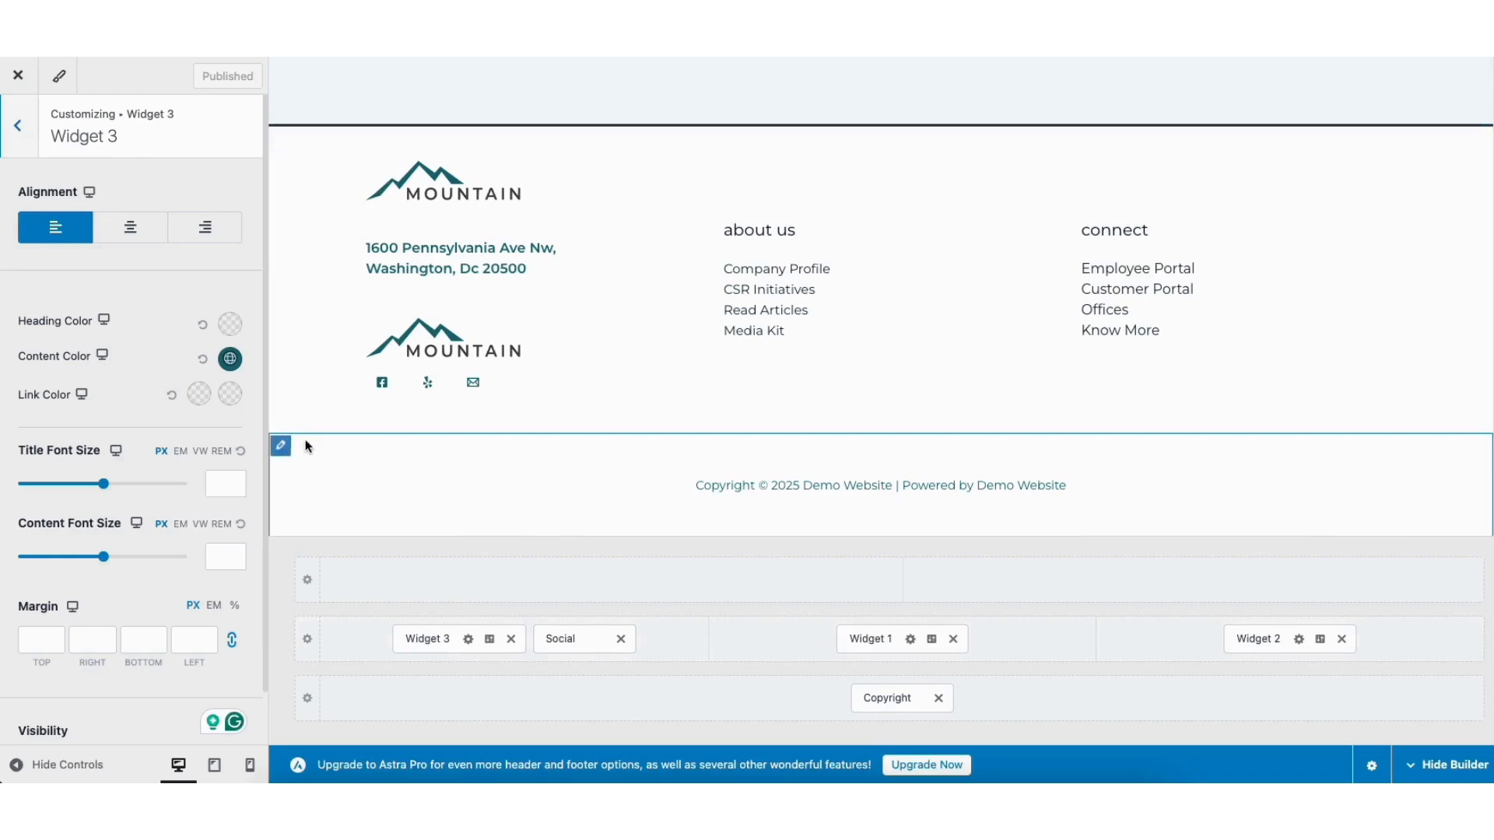
Open the Primary Footer row's settings and look through the elements that can be inserted into the footer row above it
click(282, 140)
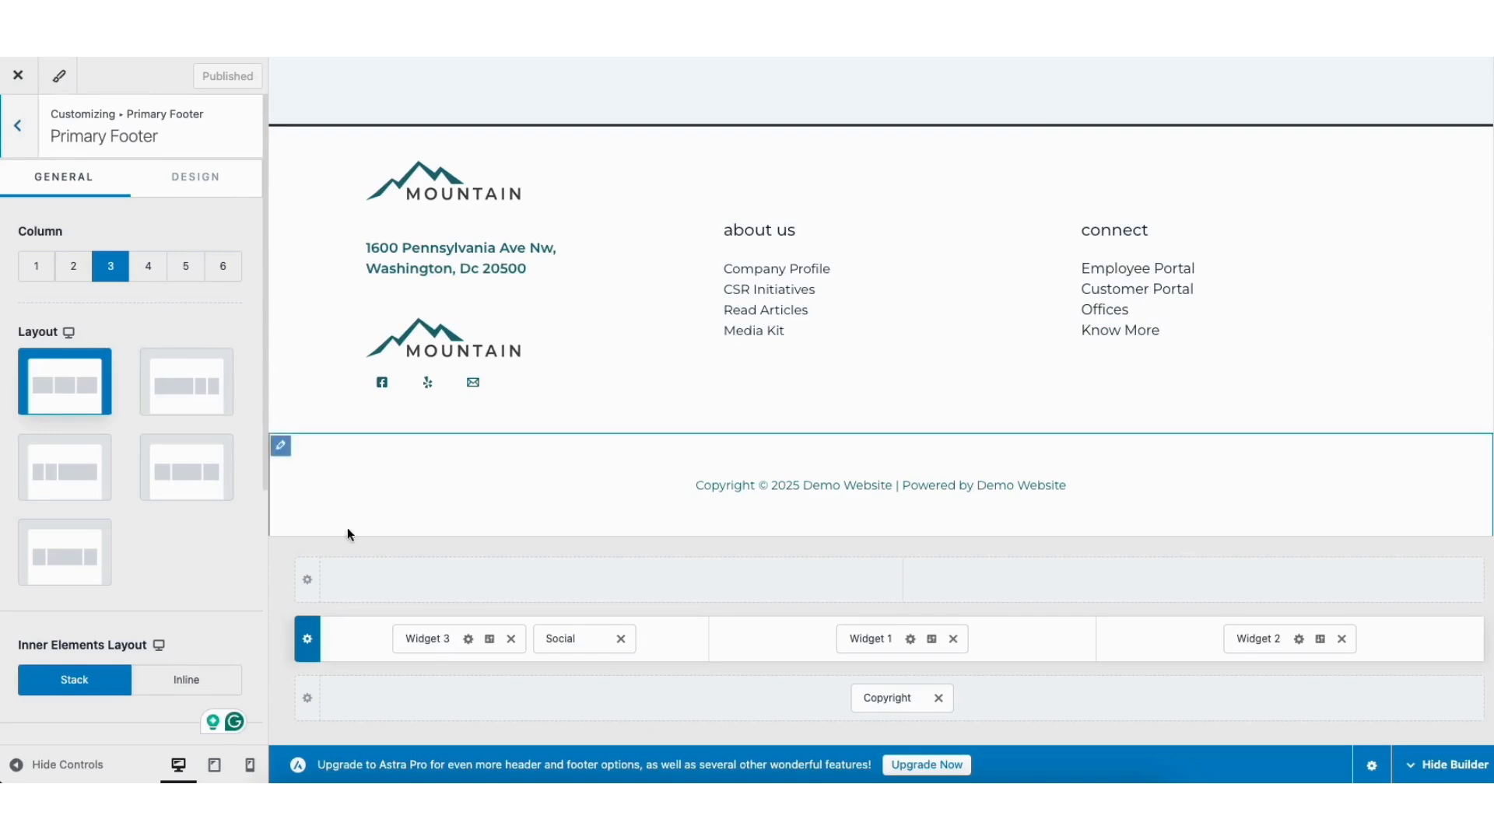
click(612, 583)
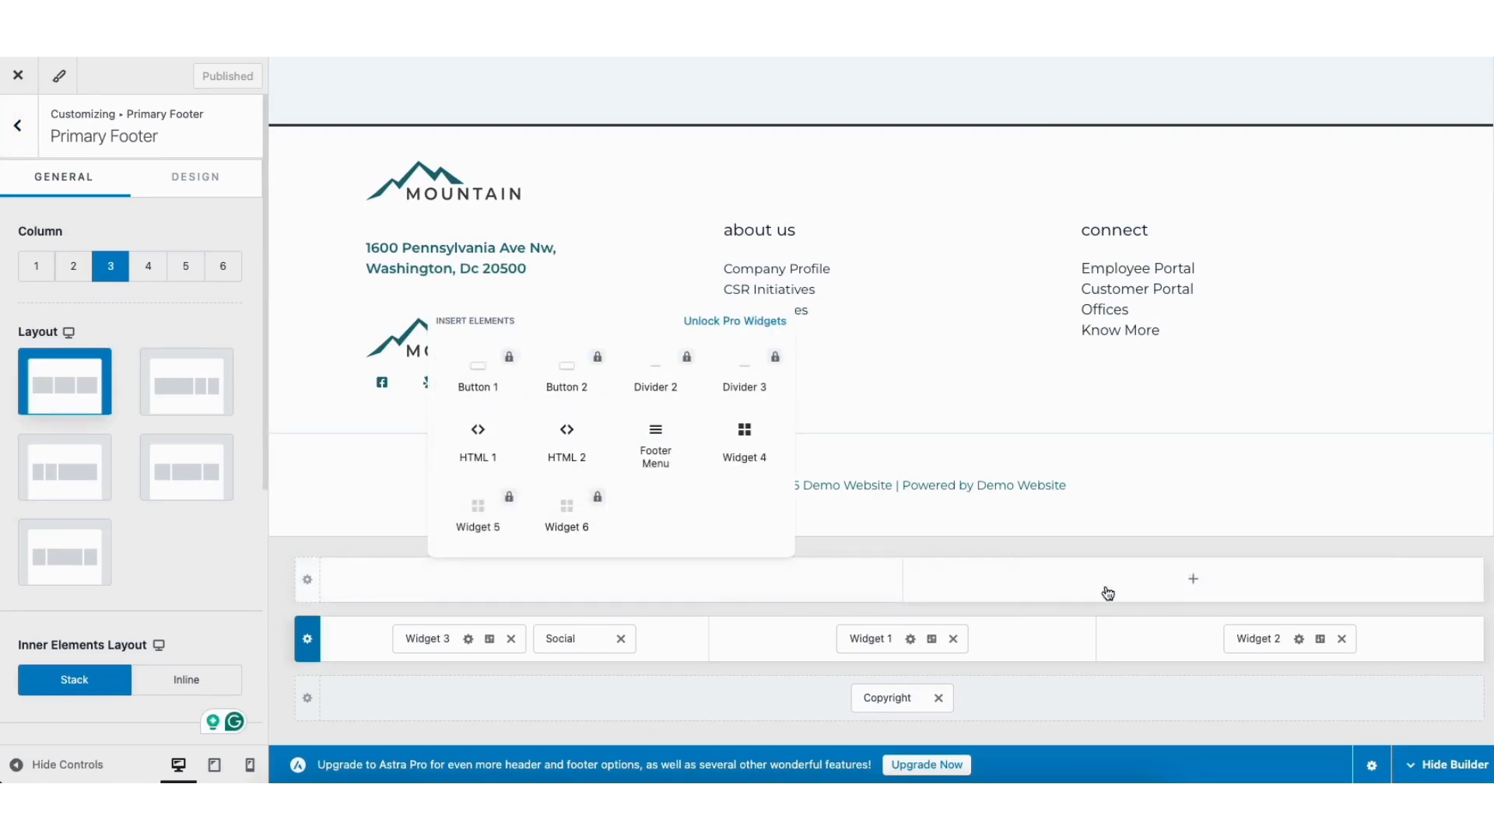
click(1350, 546)
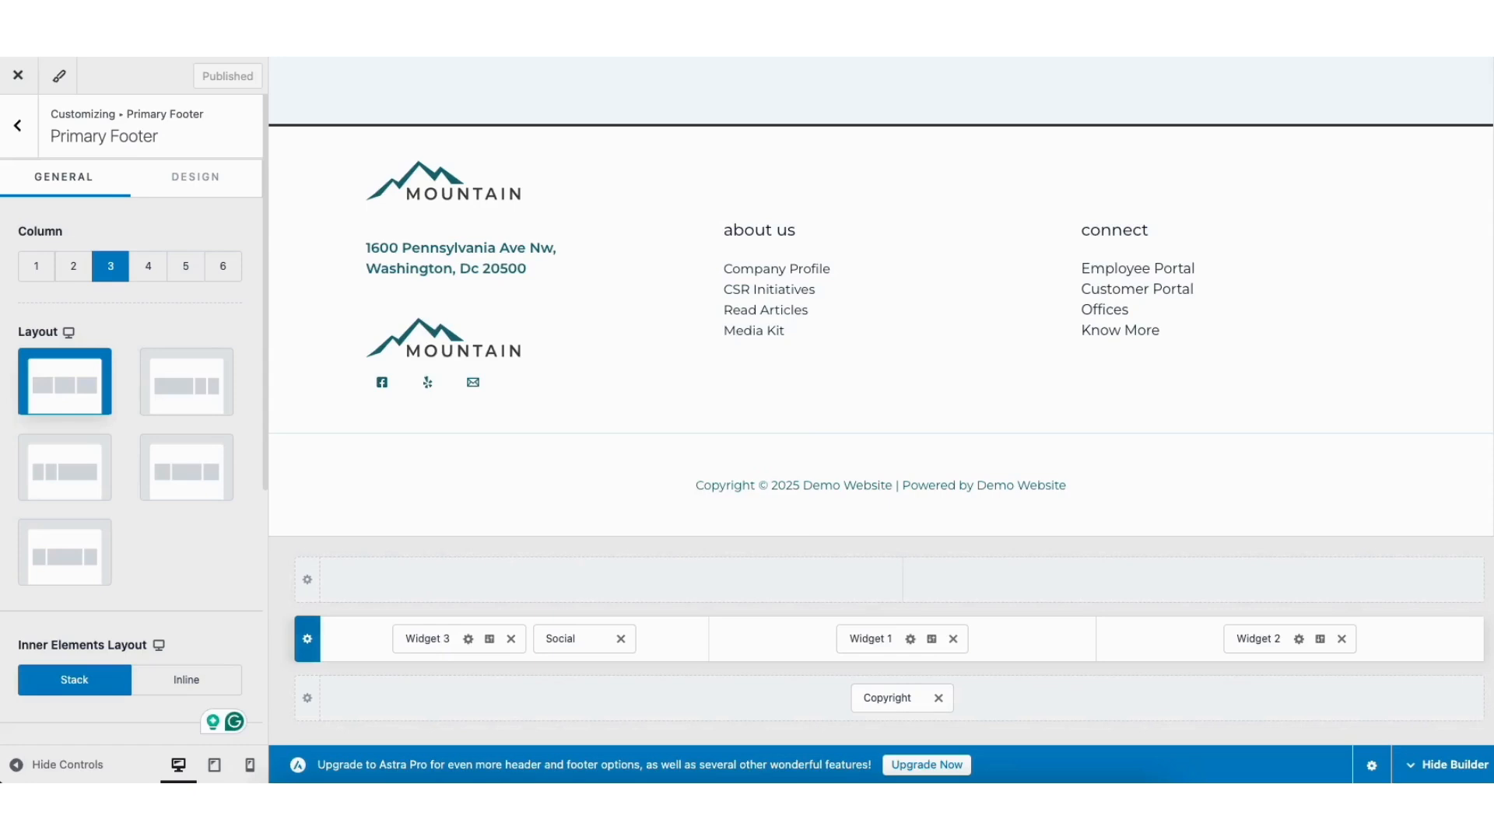
Open the settings of the header's Take Action button and remove the button from the header
scroll(881, 297, up, 13)
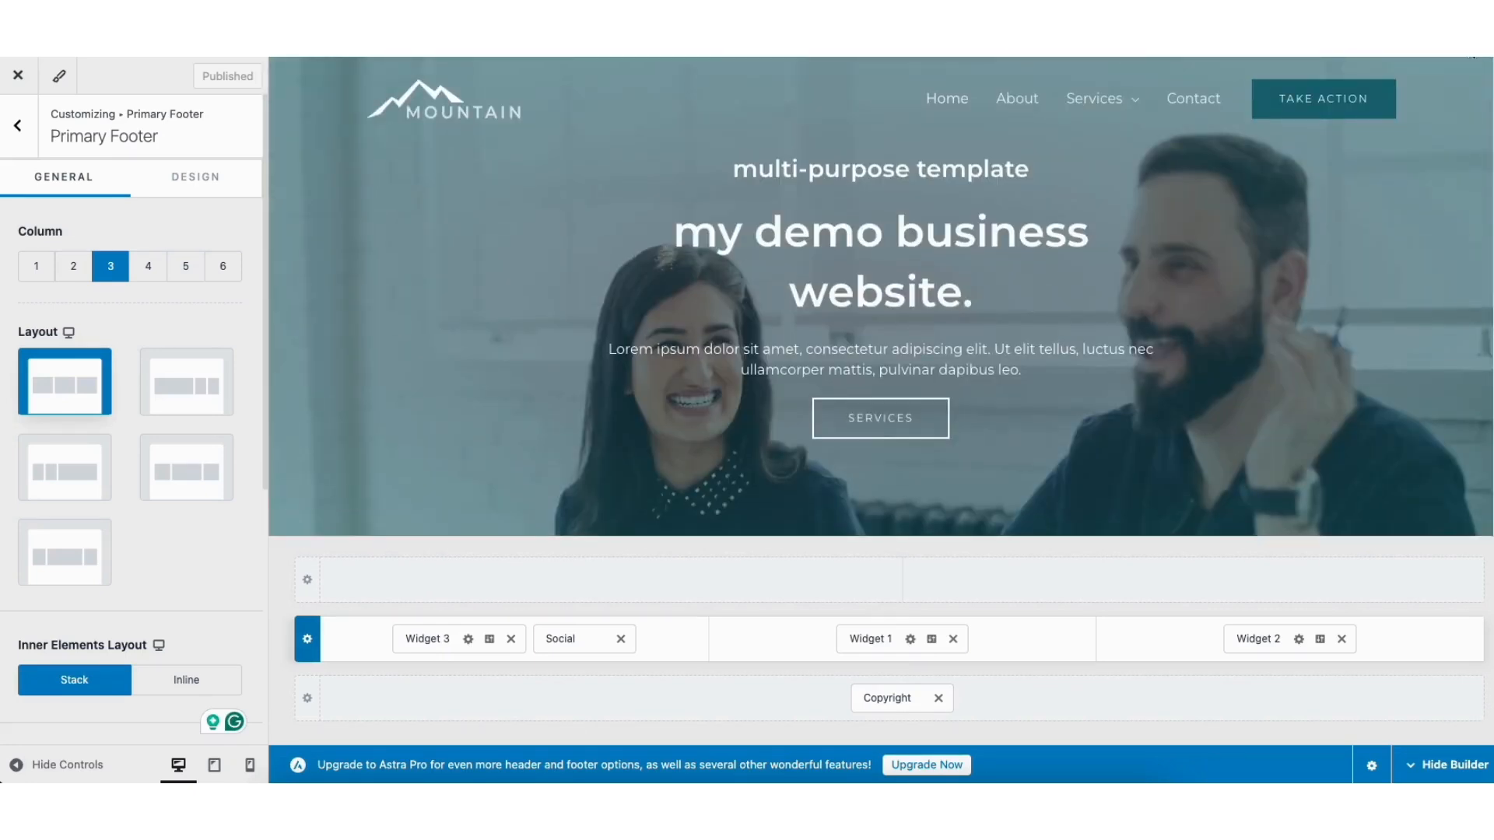
mouse_move(1278, 98)
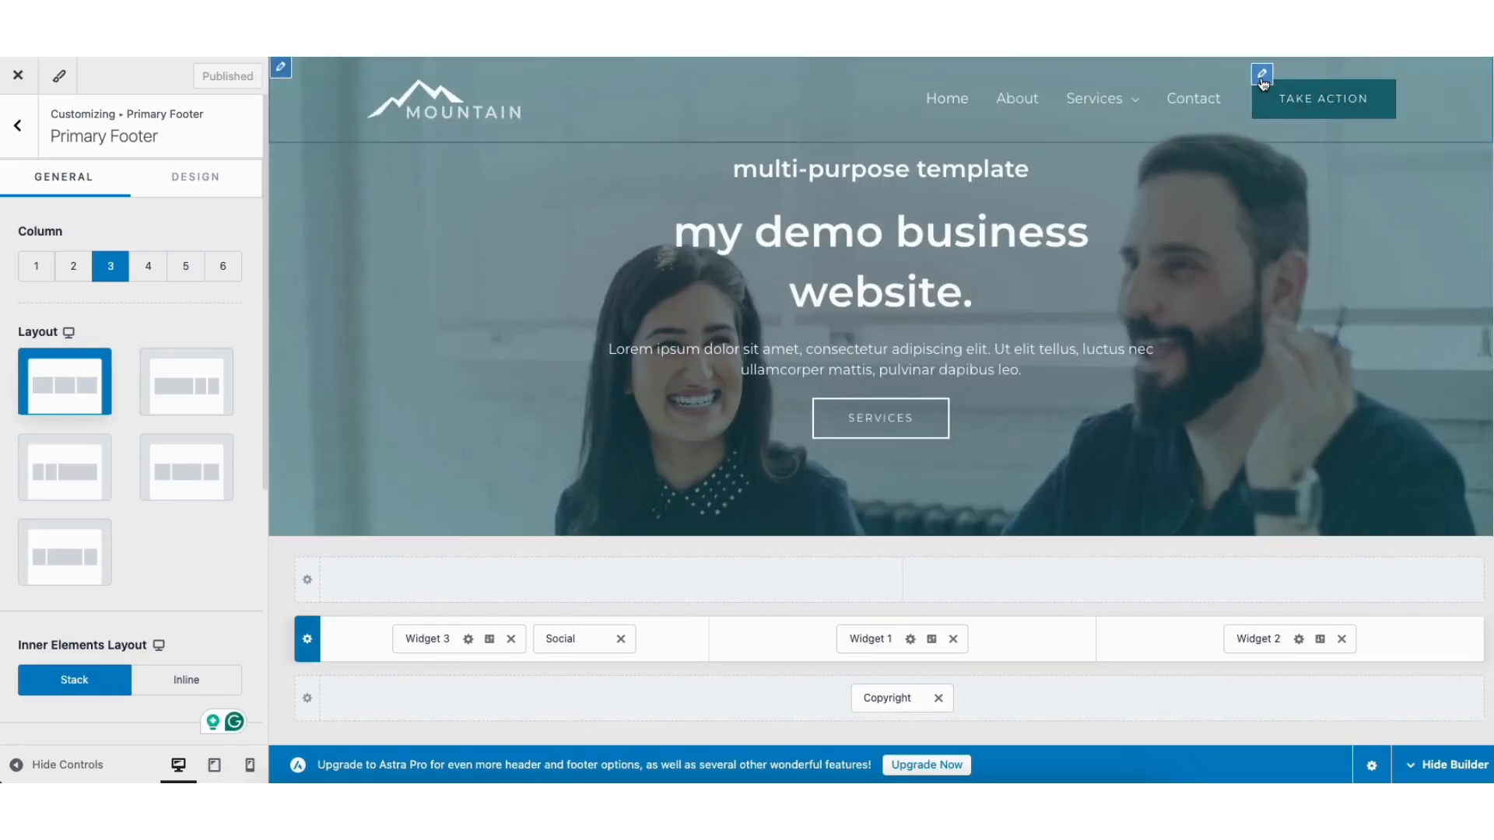
click(1263, 77)
drag(27, 264, 122, 267)
click(134, 328)
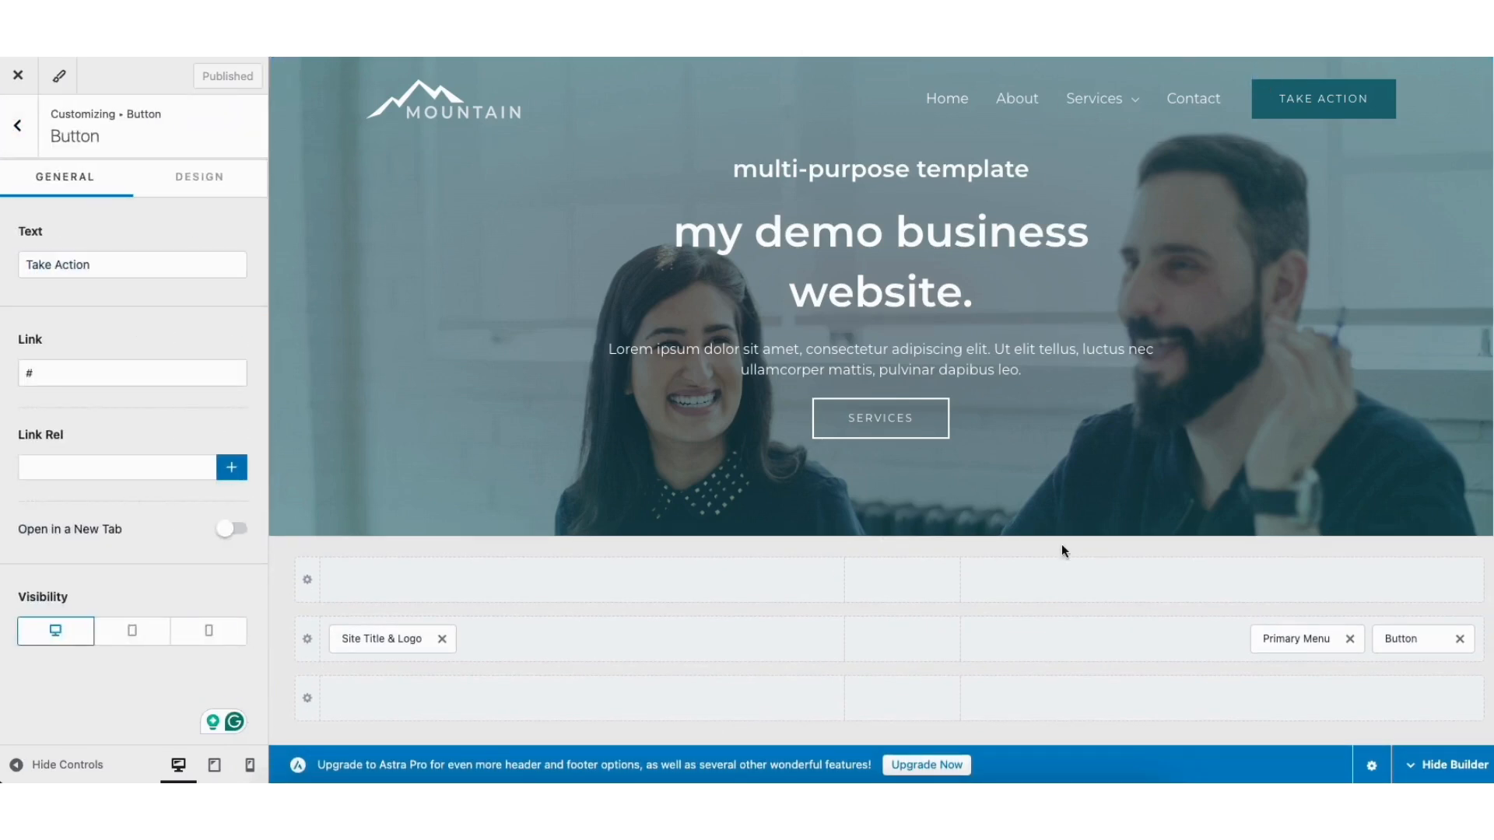
click(1460, 640)
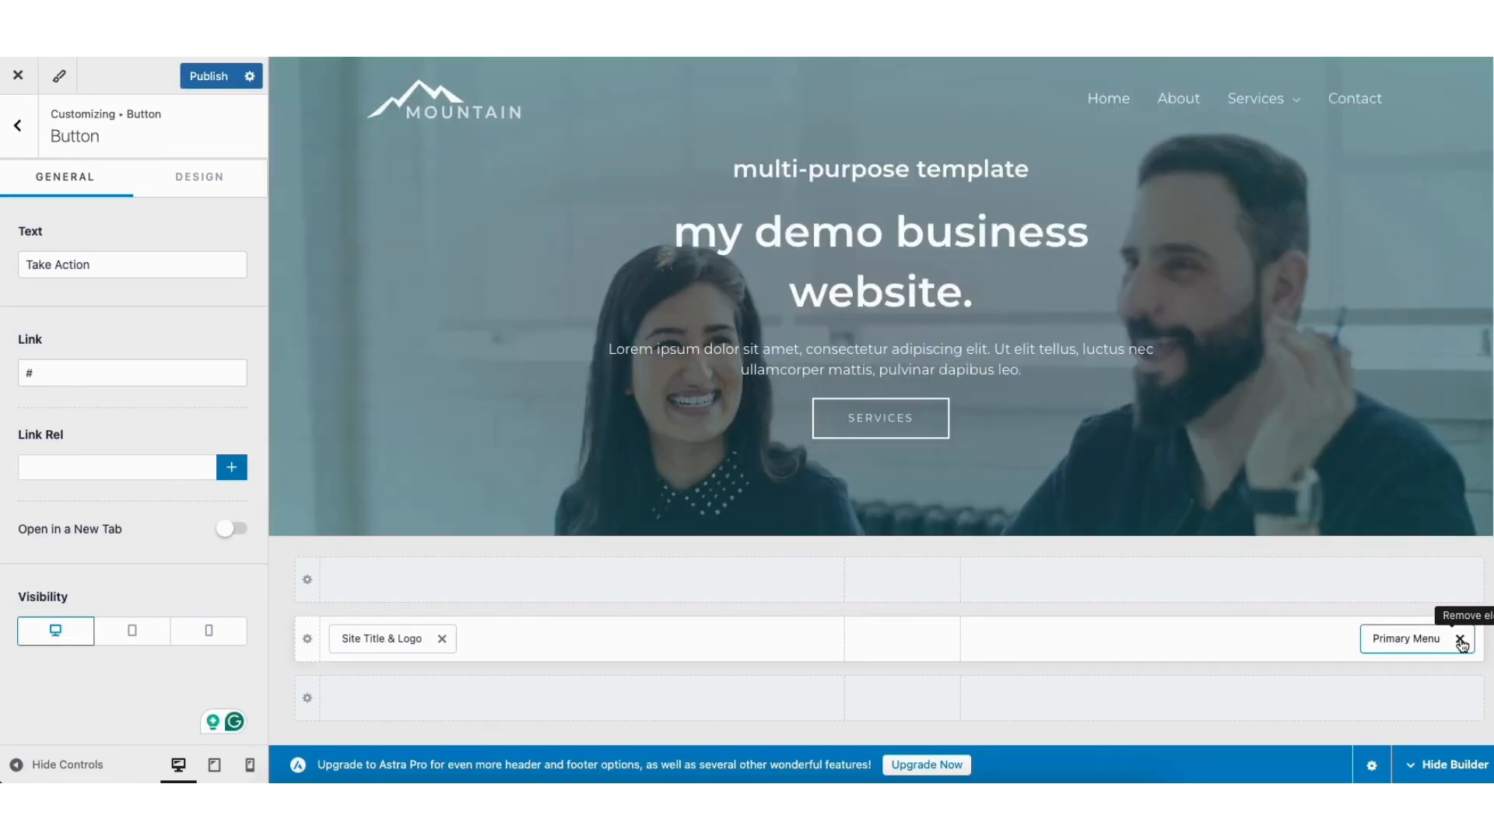
drag(1394, 642, 1350, 657)
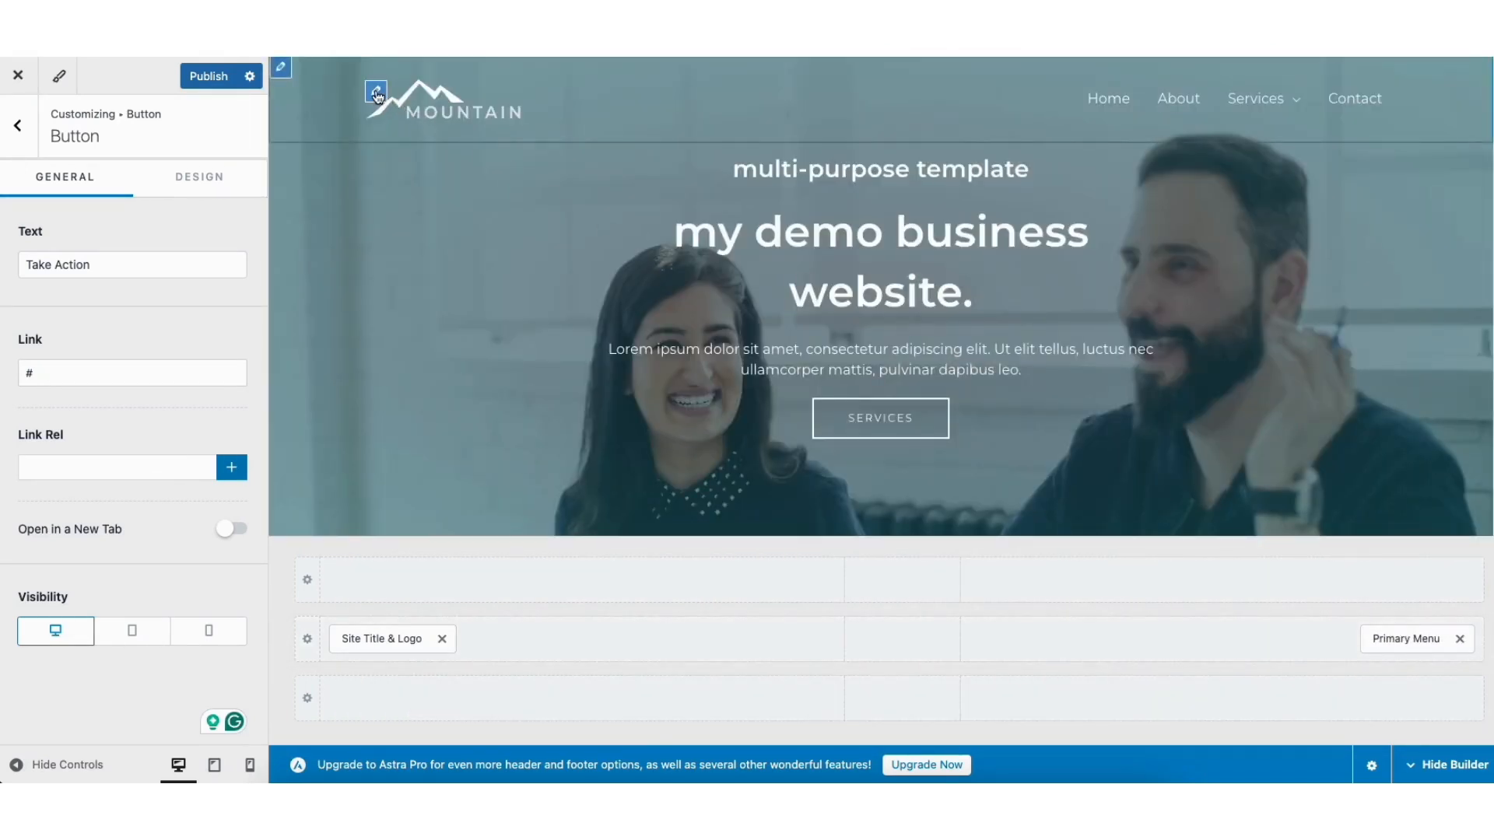
Look over the general and design options of the header logo, then return to the main customizer options
click(377, 94)
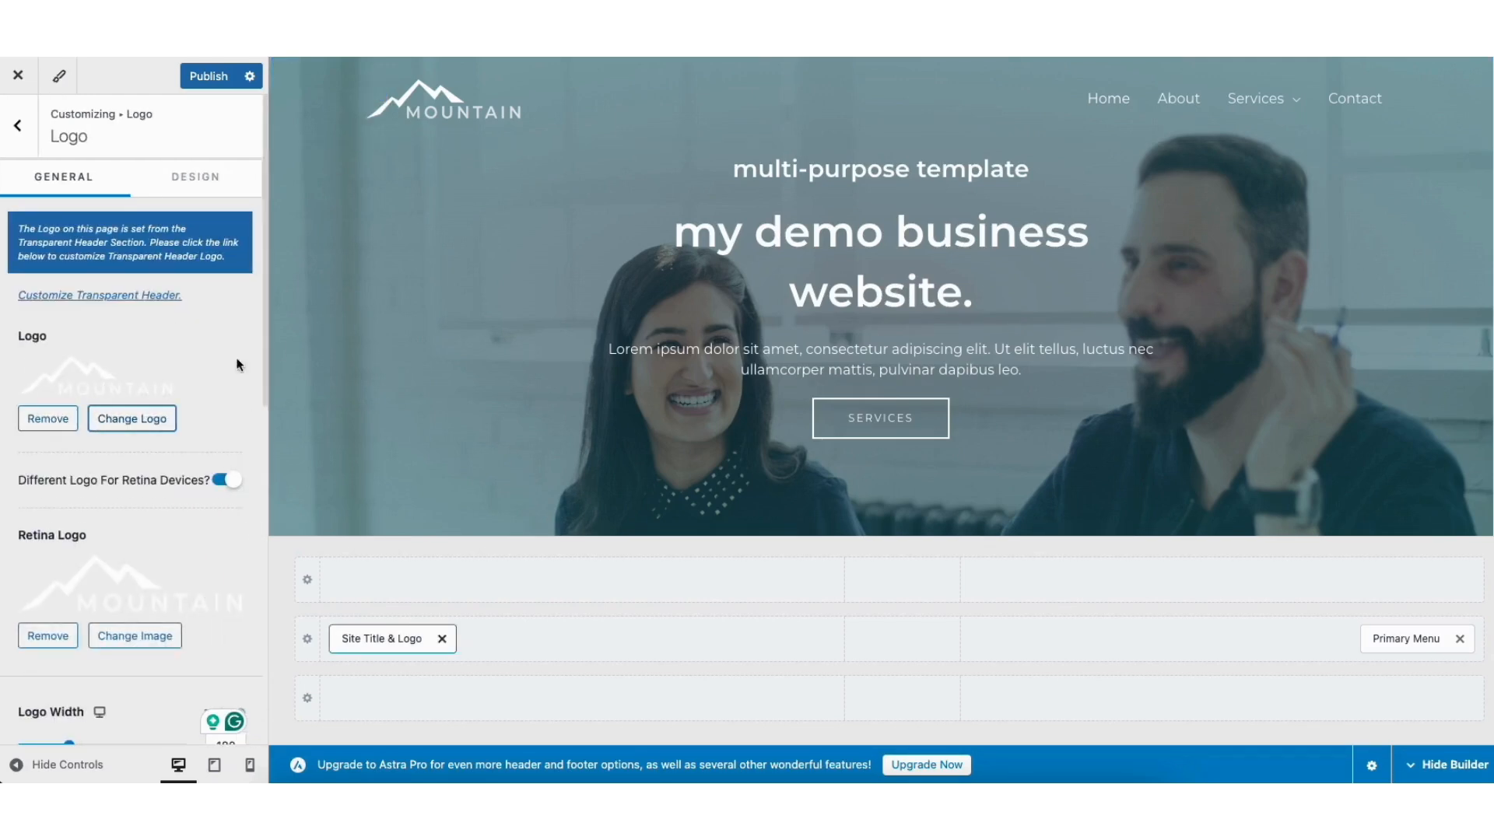
click(189, 185)
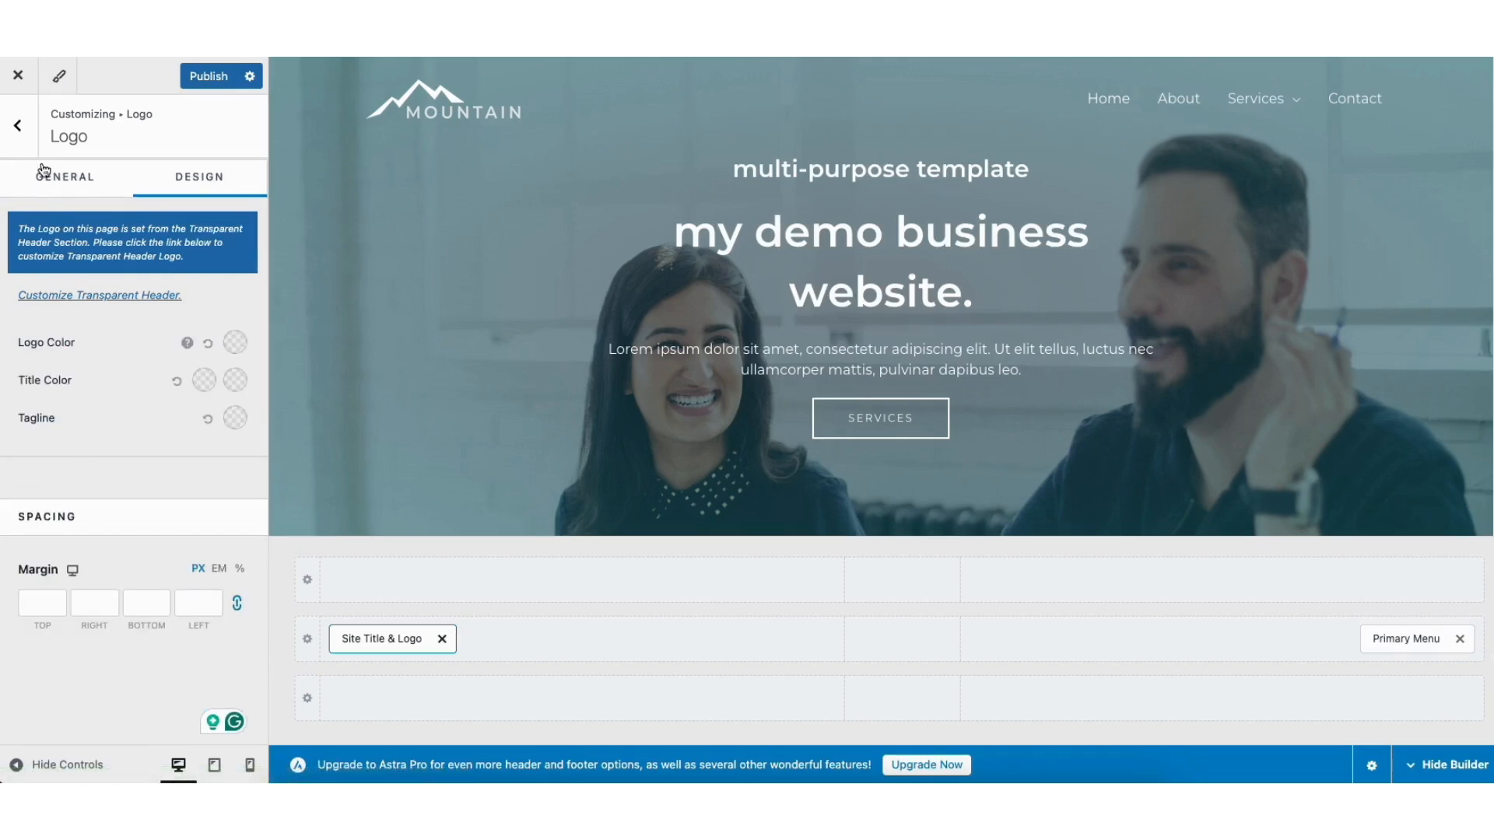
click(21, 130)
click(21, 131)
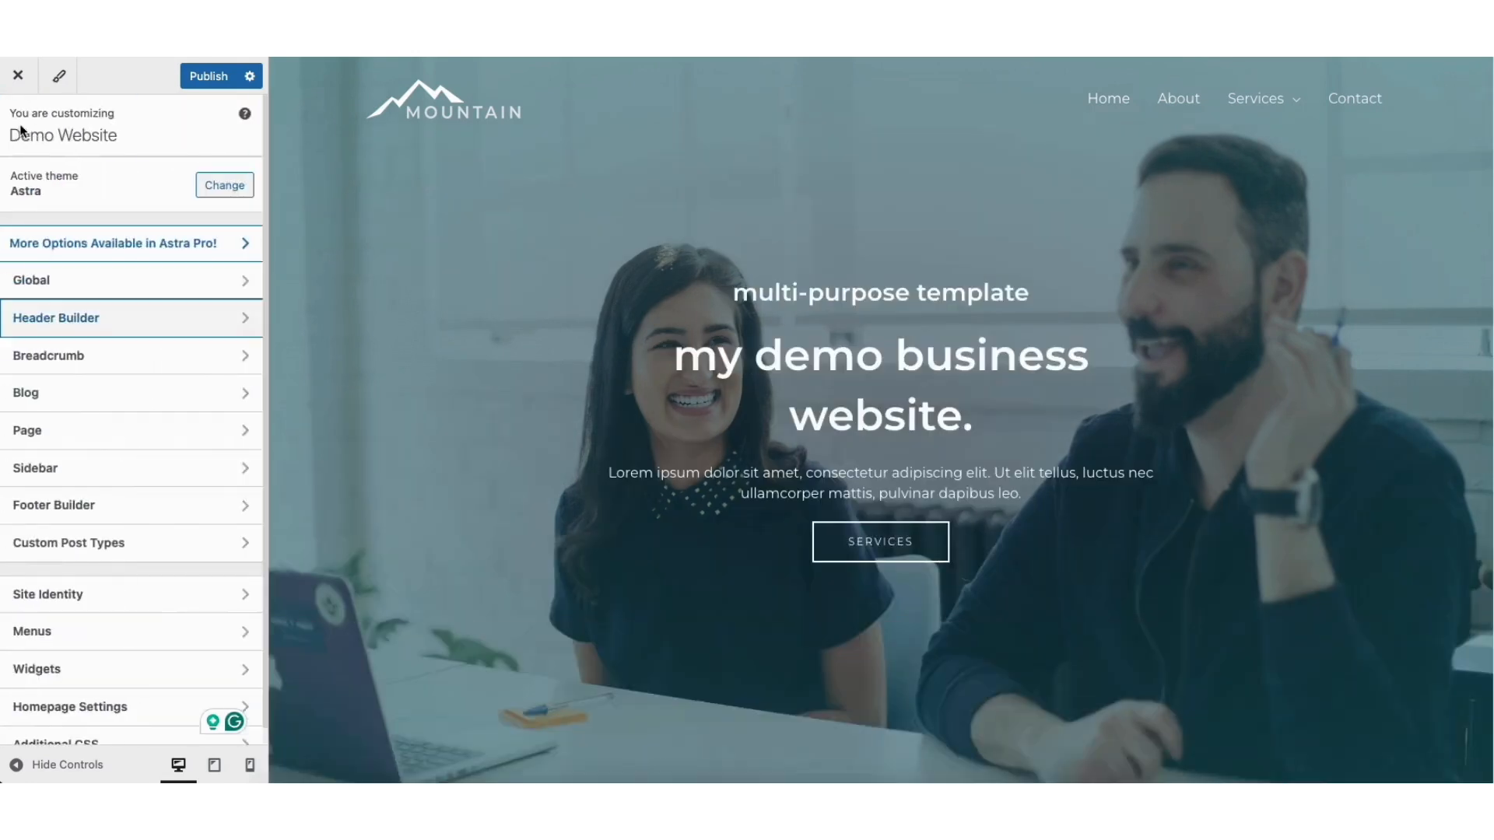
Check the Site Identity options, including the site icon and the logo width, site title and tagline settings
click(86, 594)
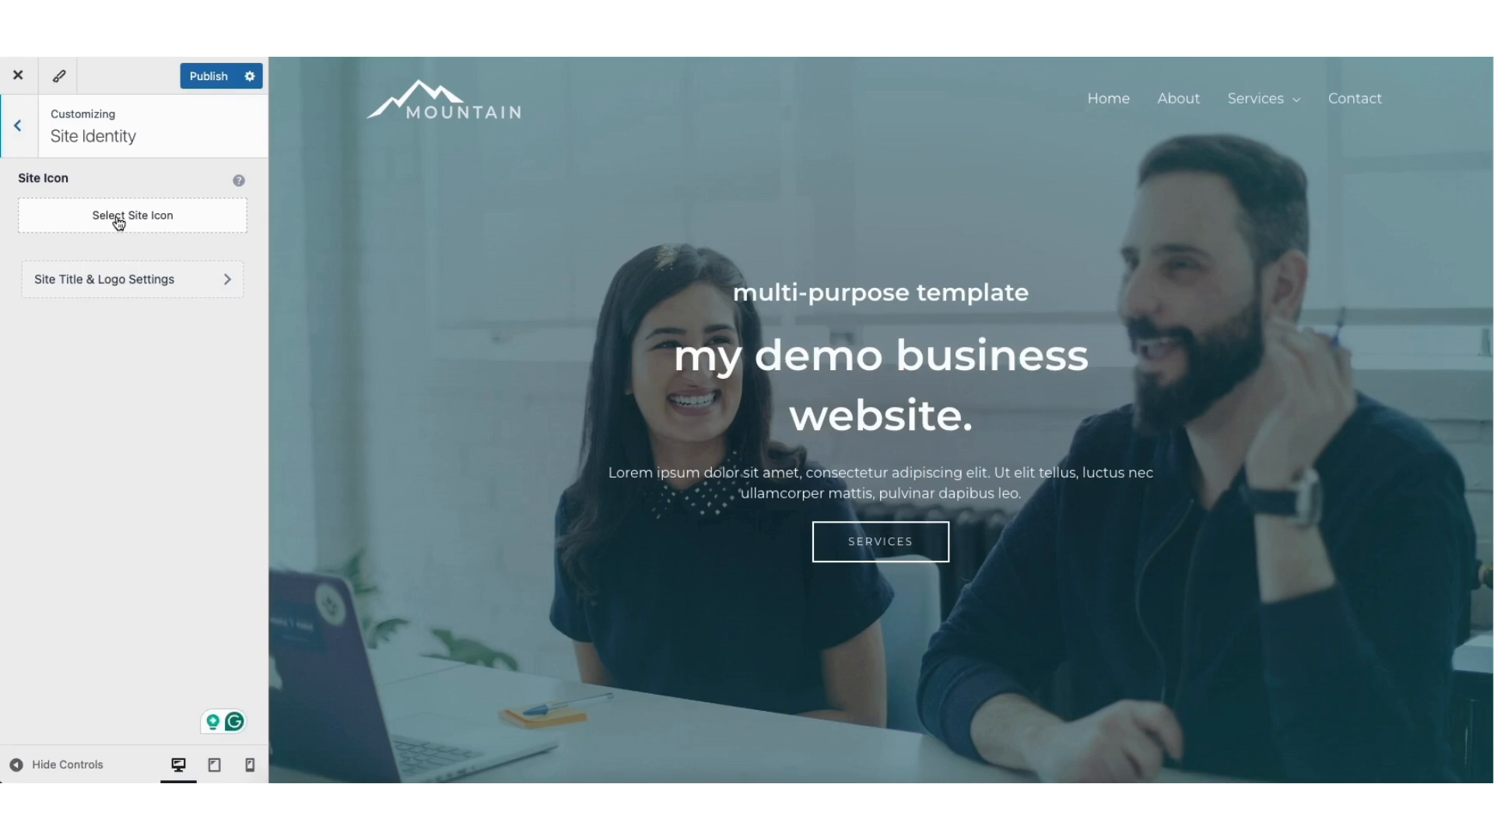
click(112, 287)
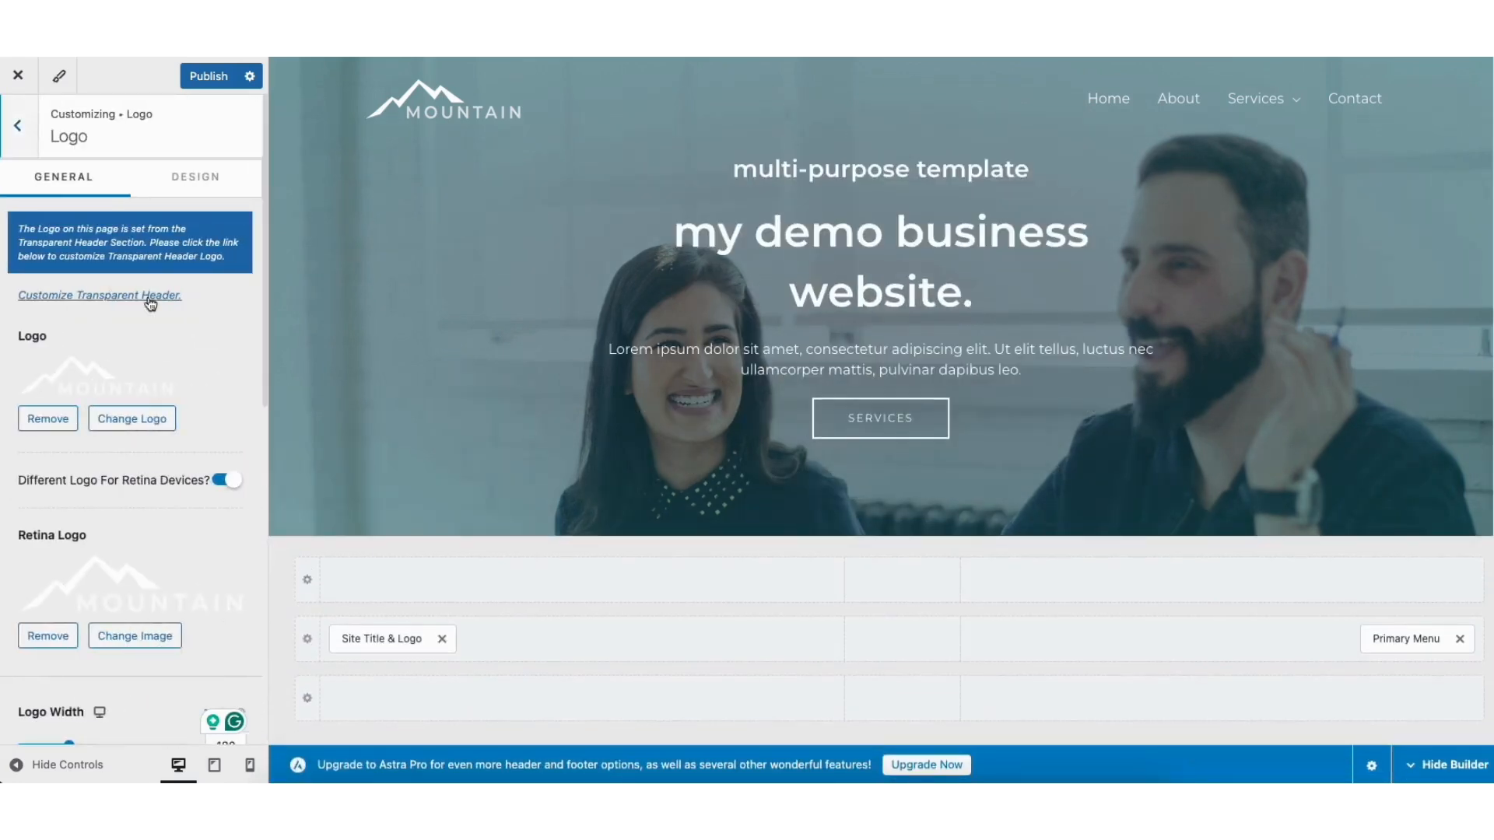
drag(266, 323, 260, 568)
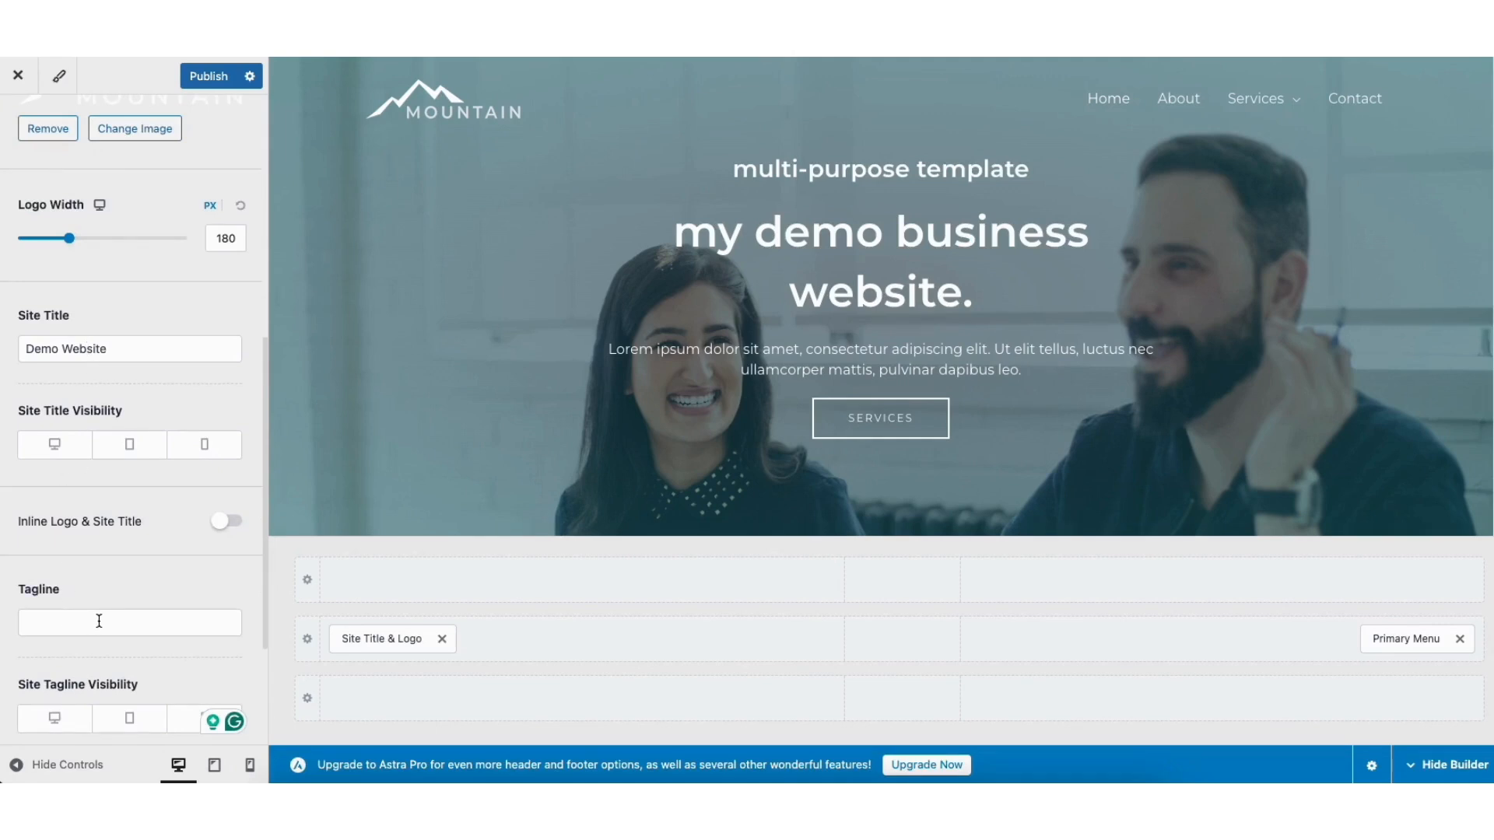
drag(263, 585, 283, 343)
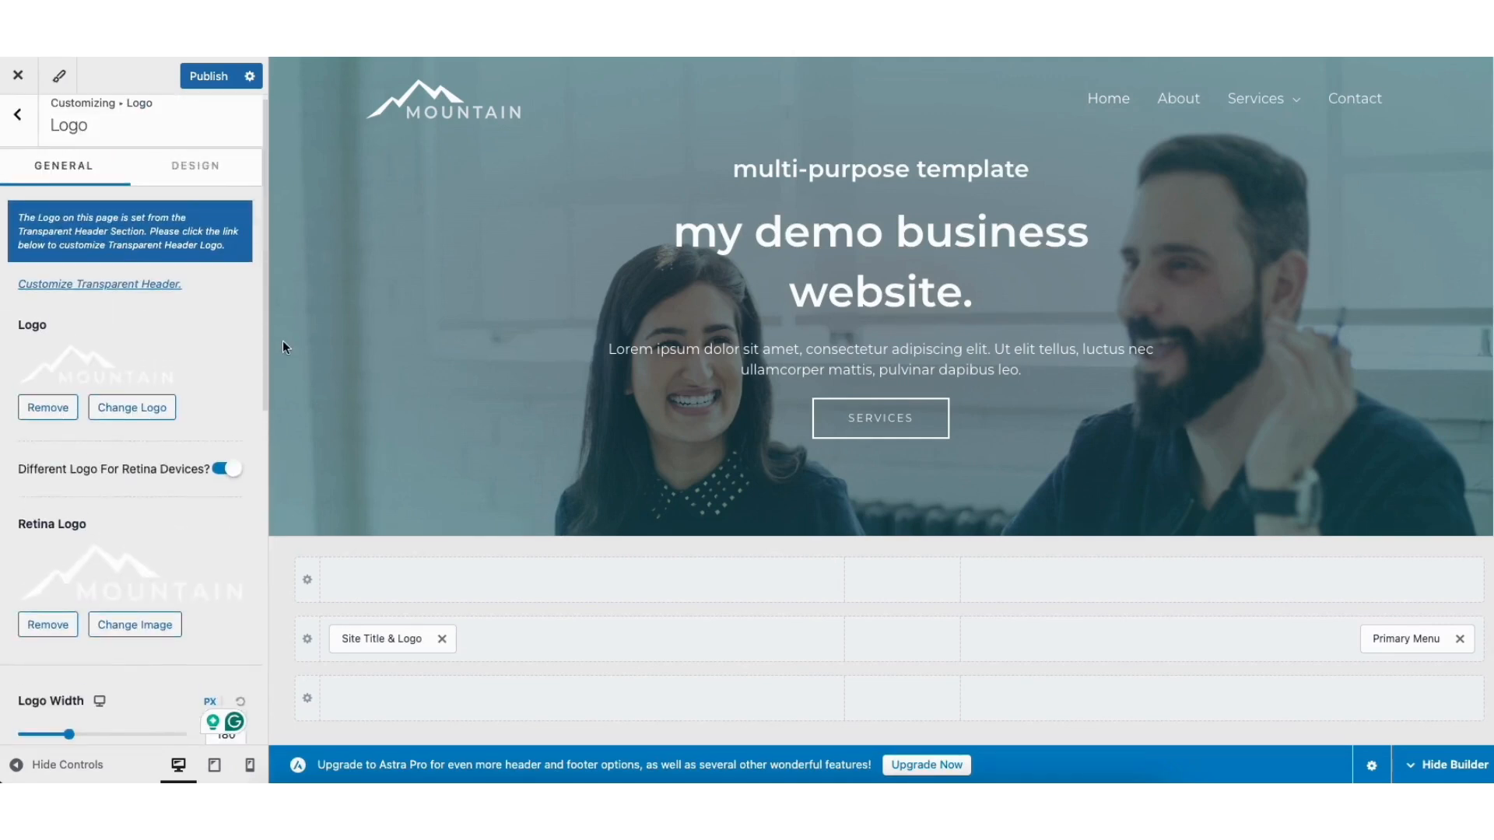
click(20, 120)
click(17, 123)
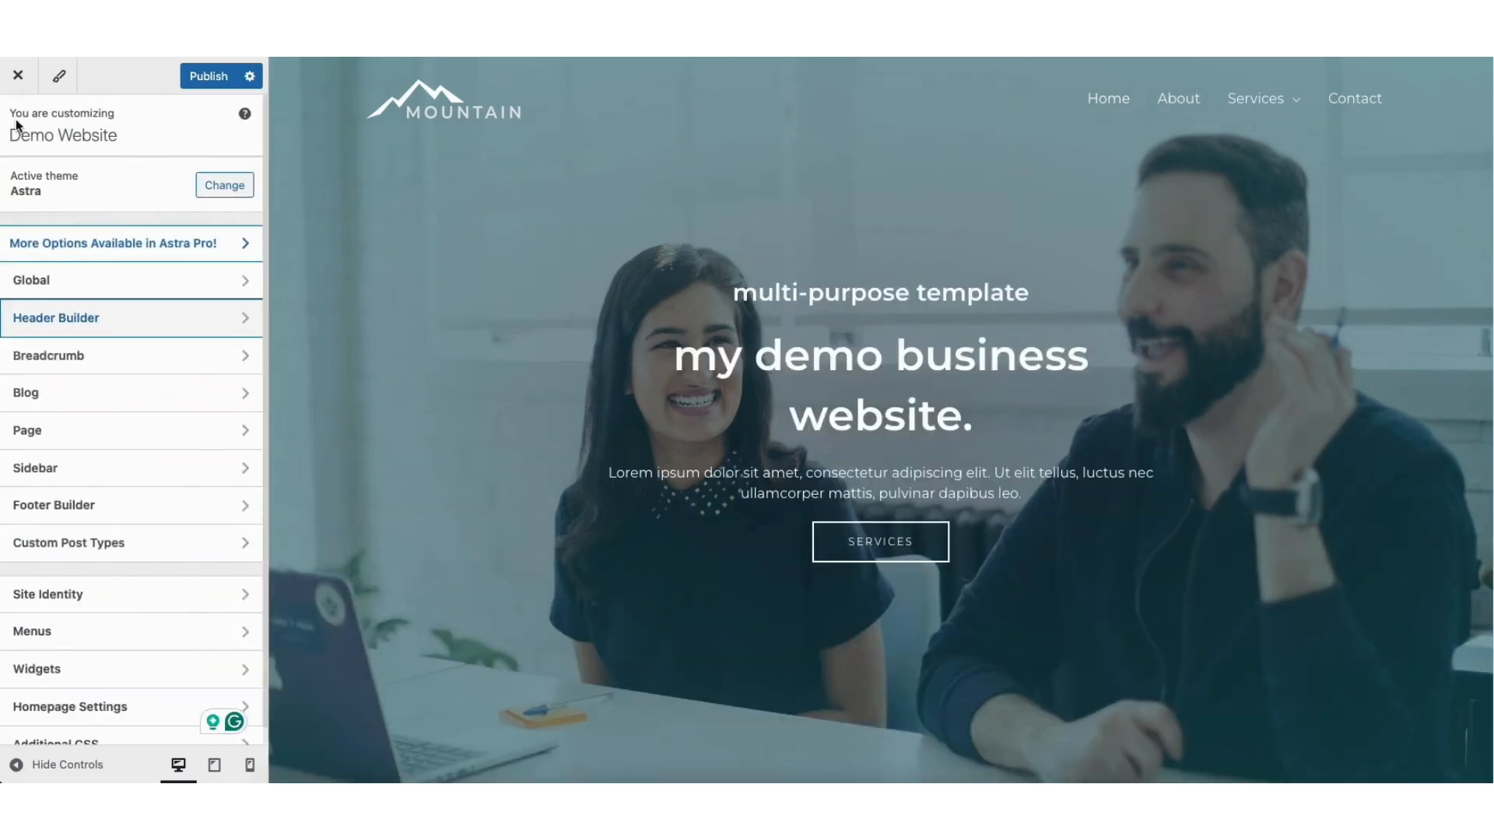
Look through the theme's Global options for Typography and Colors, and open the Buttons options
click(71, 282)
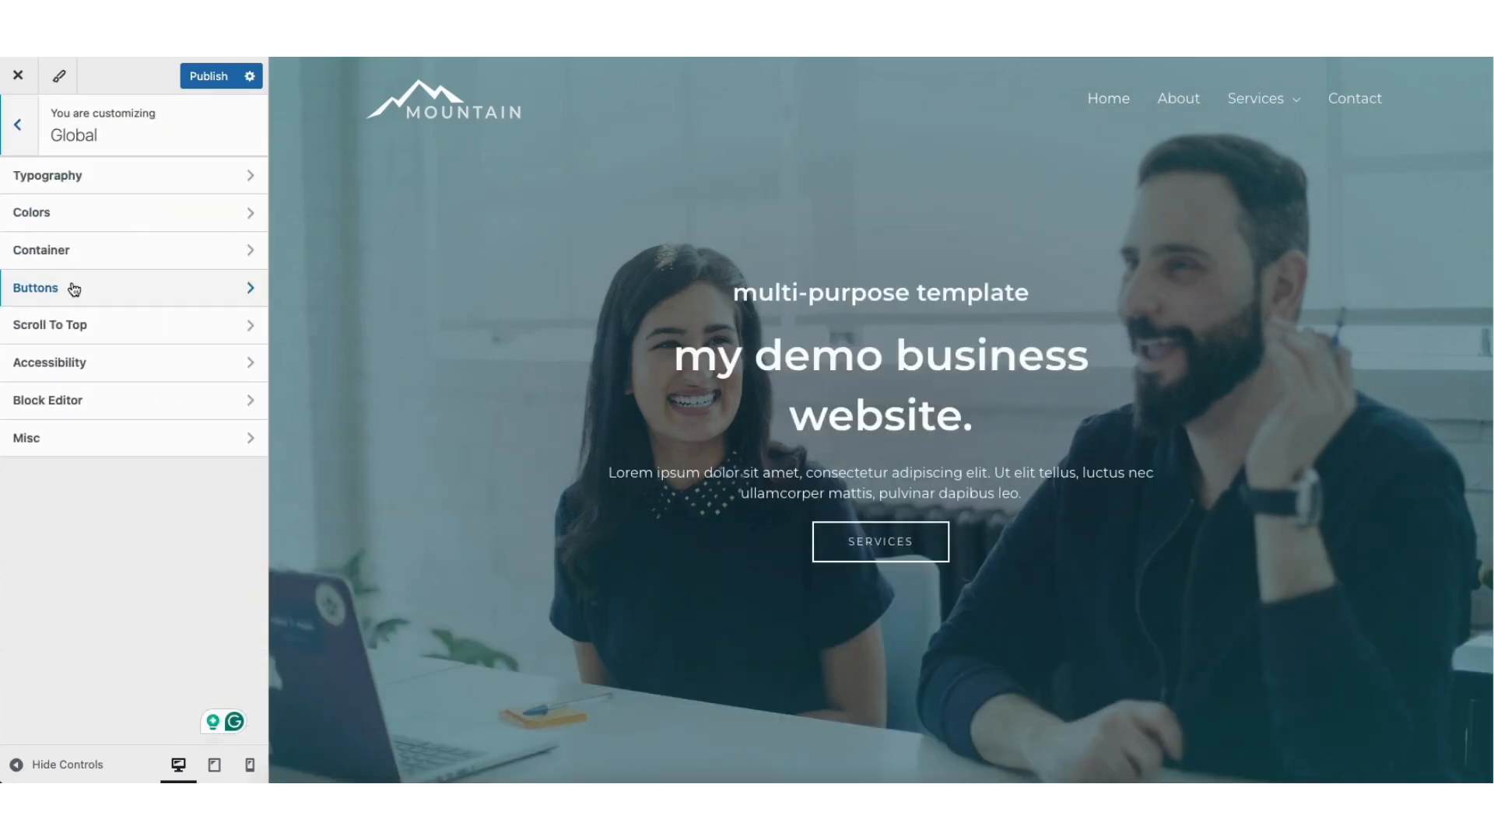
click(91, 183)
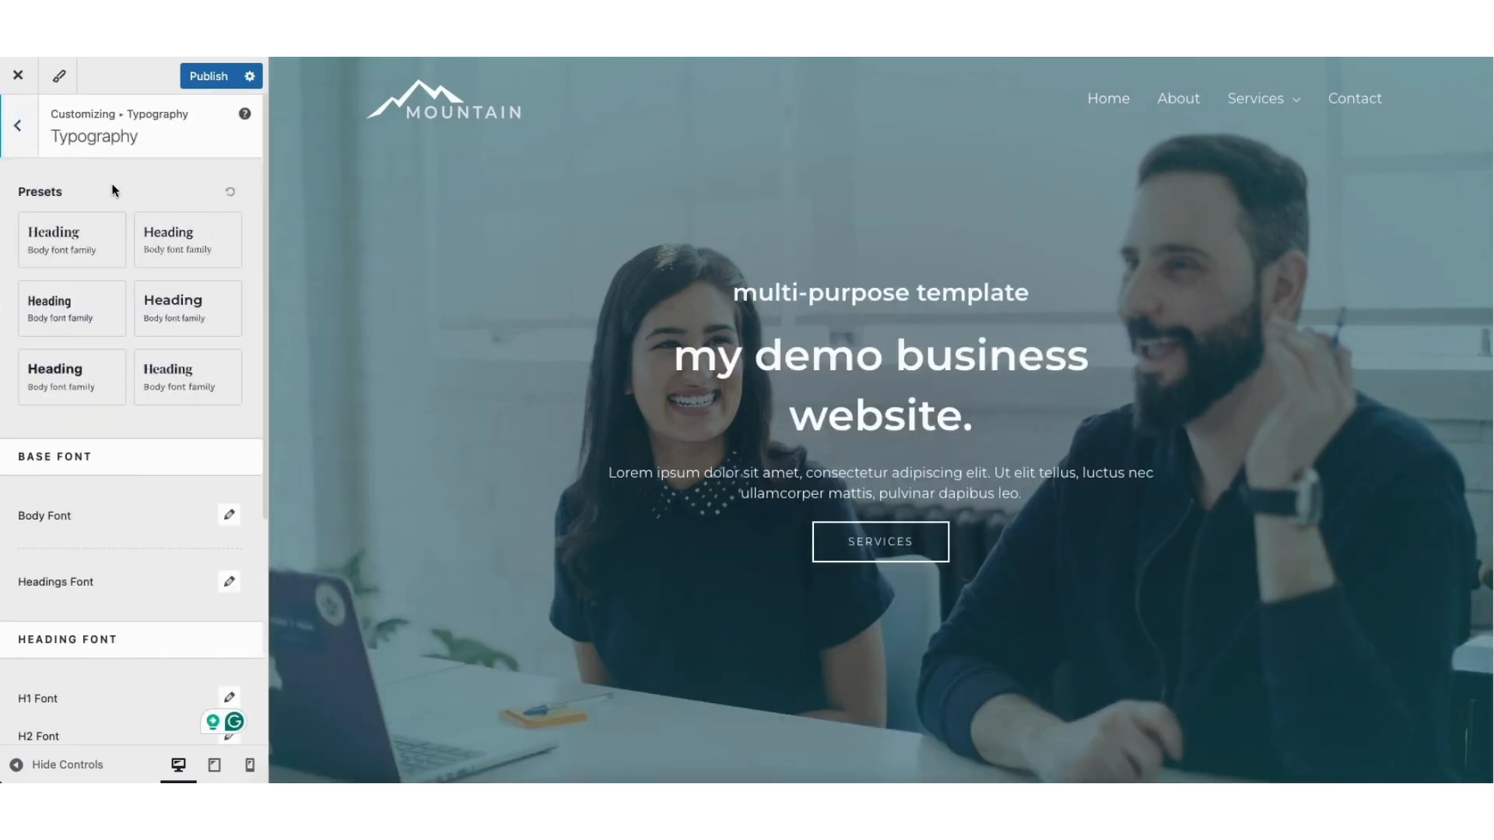
click(18, 125)
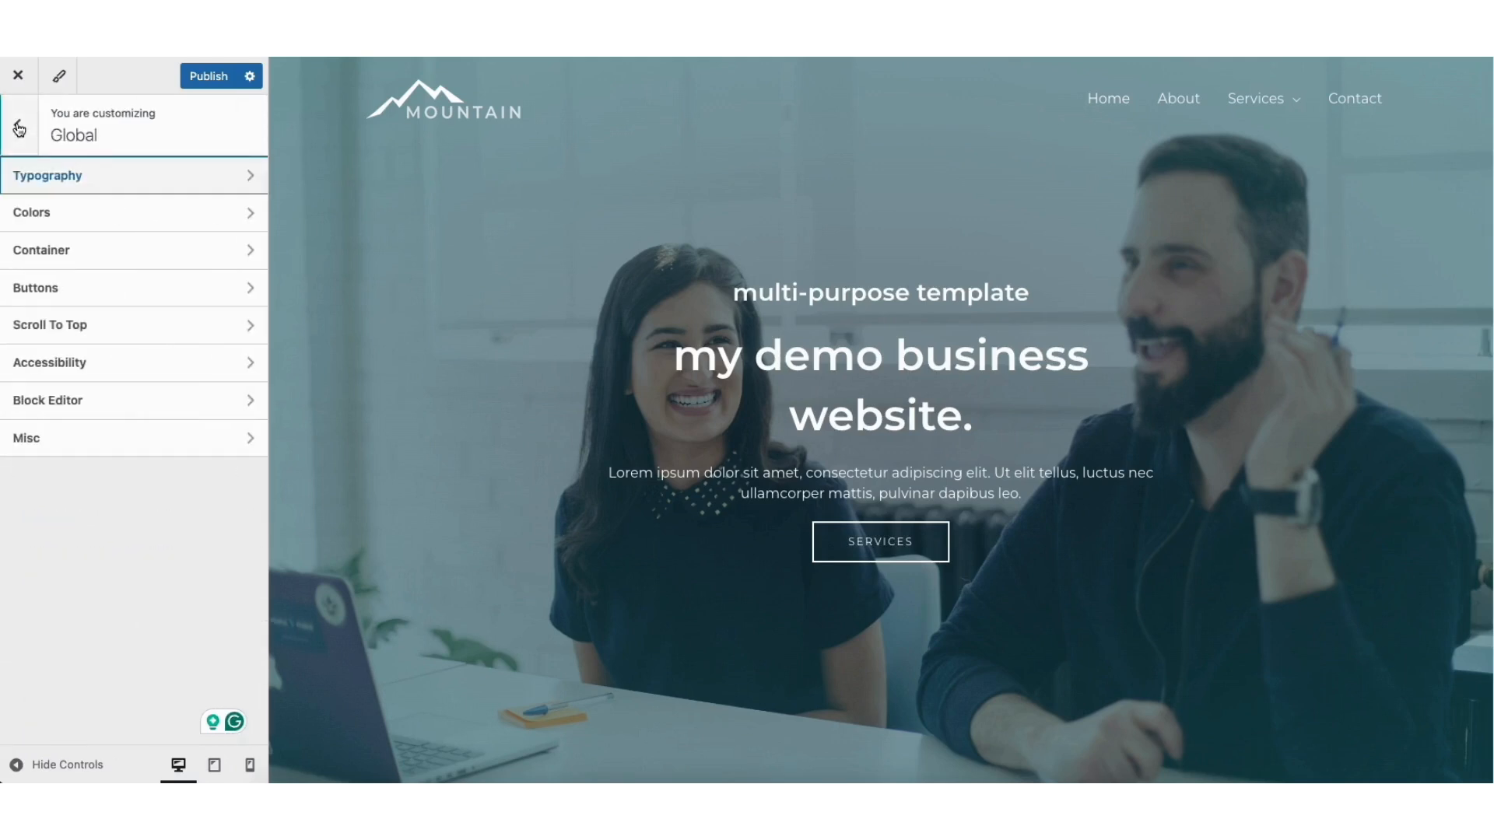
click(61, 207)
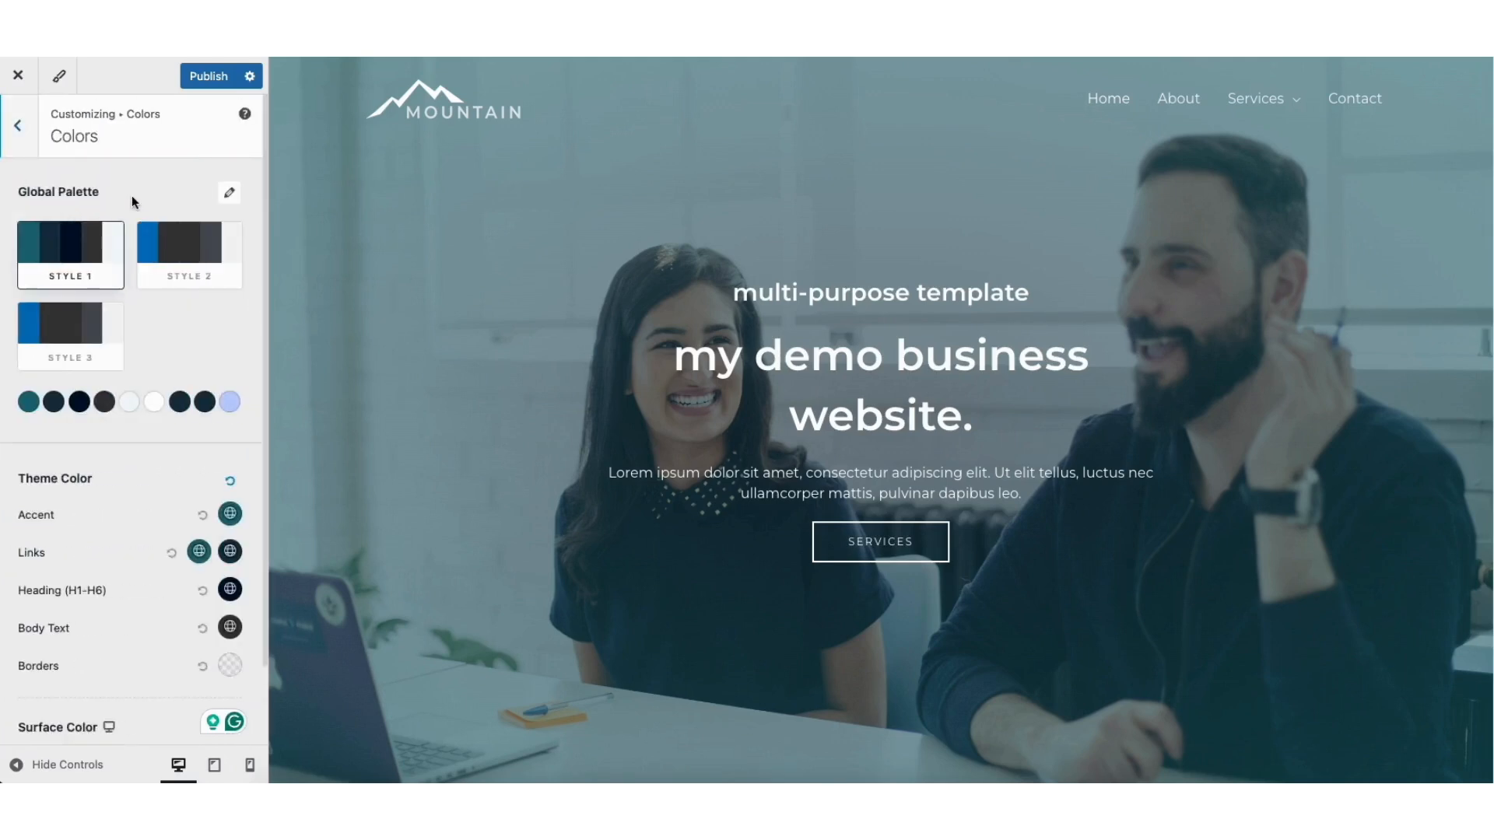
click(23, 142)
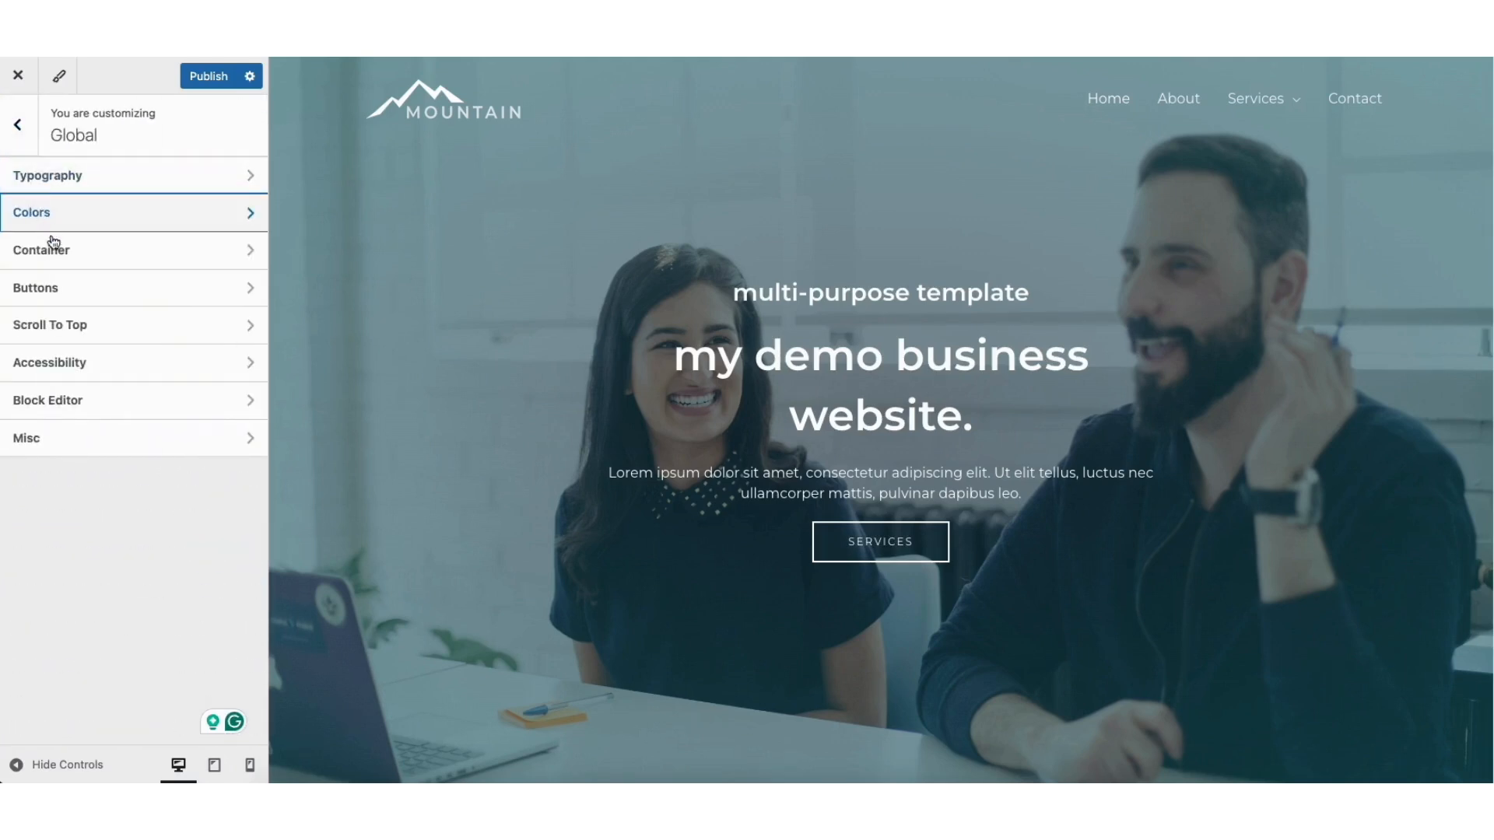
click(71, 288)
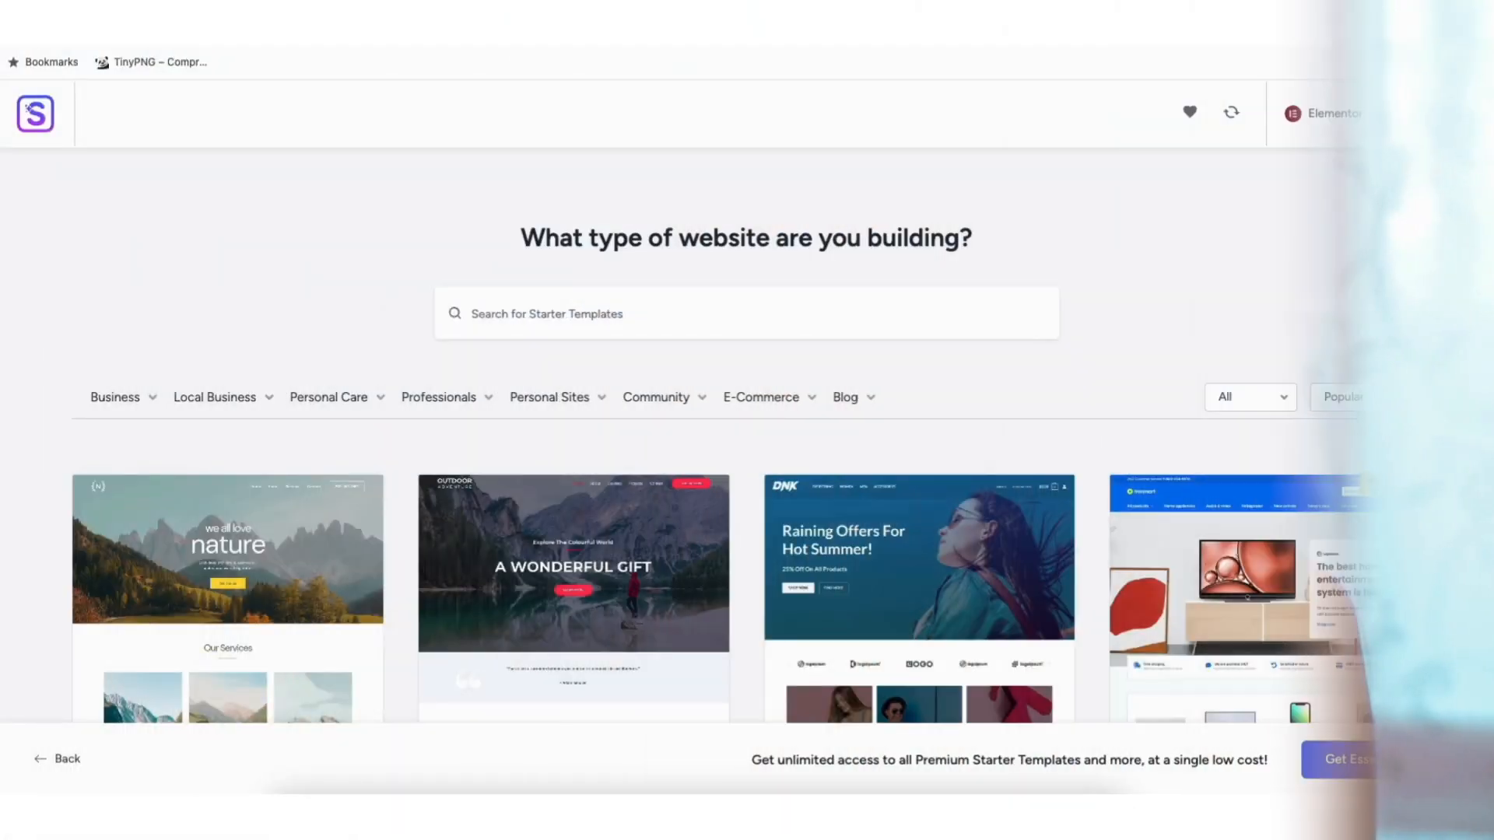
Complete the Home page hero title as "my demo business website" and place a Heading widget in the text column beside "amazing things for you"
scroll(747, 467, down, 5)
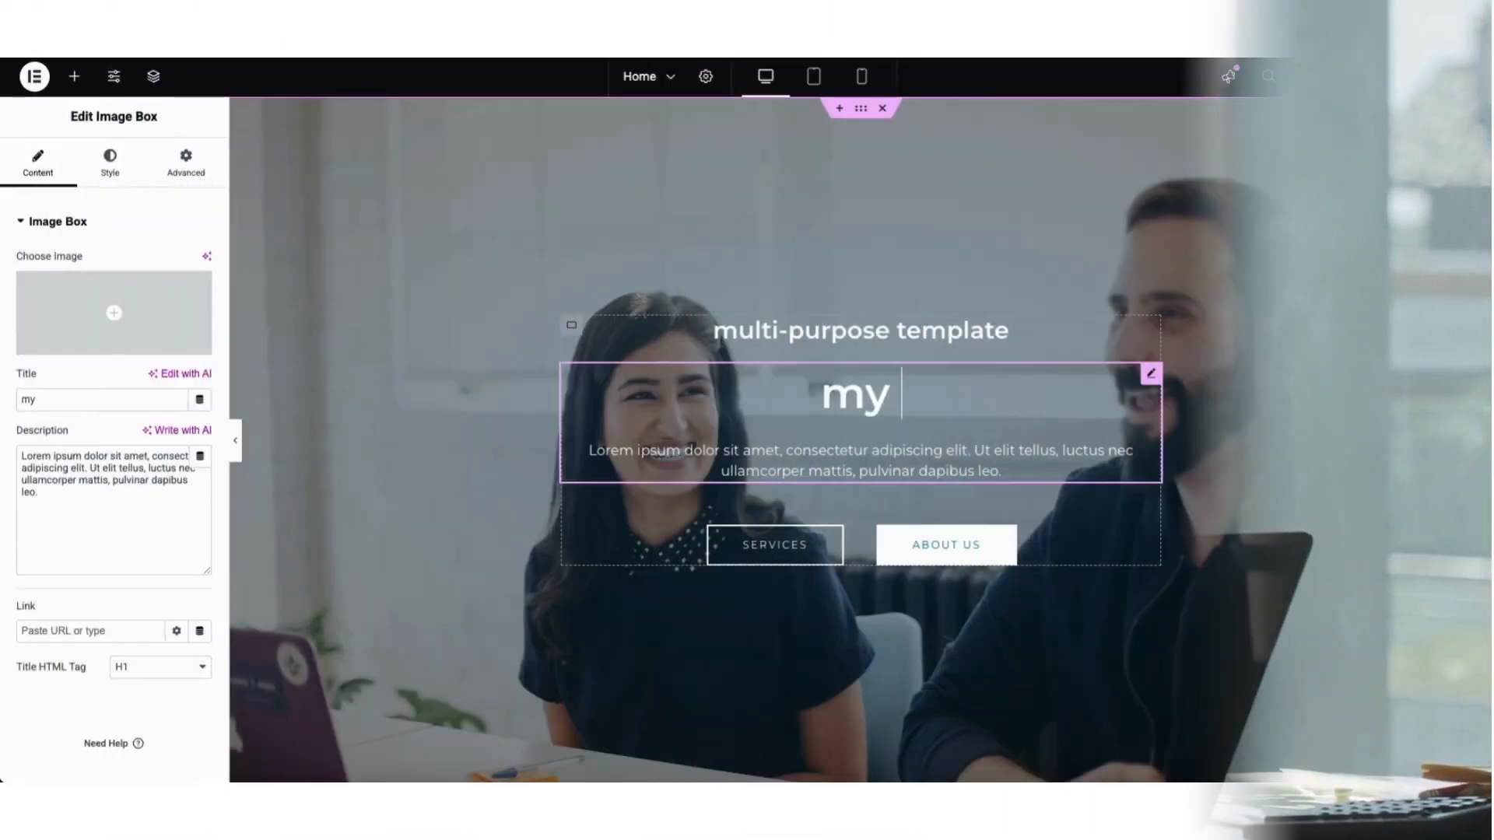
text(demo)
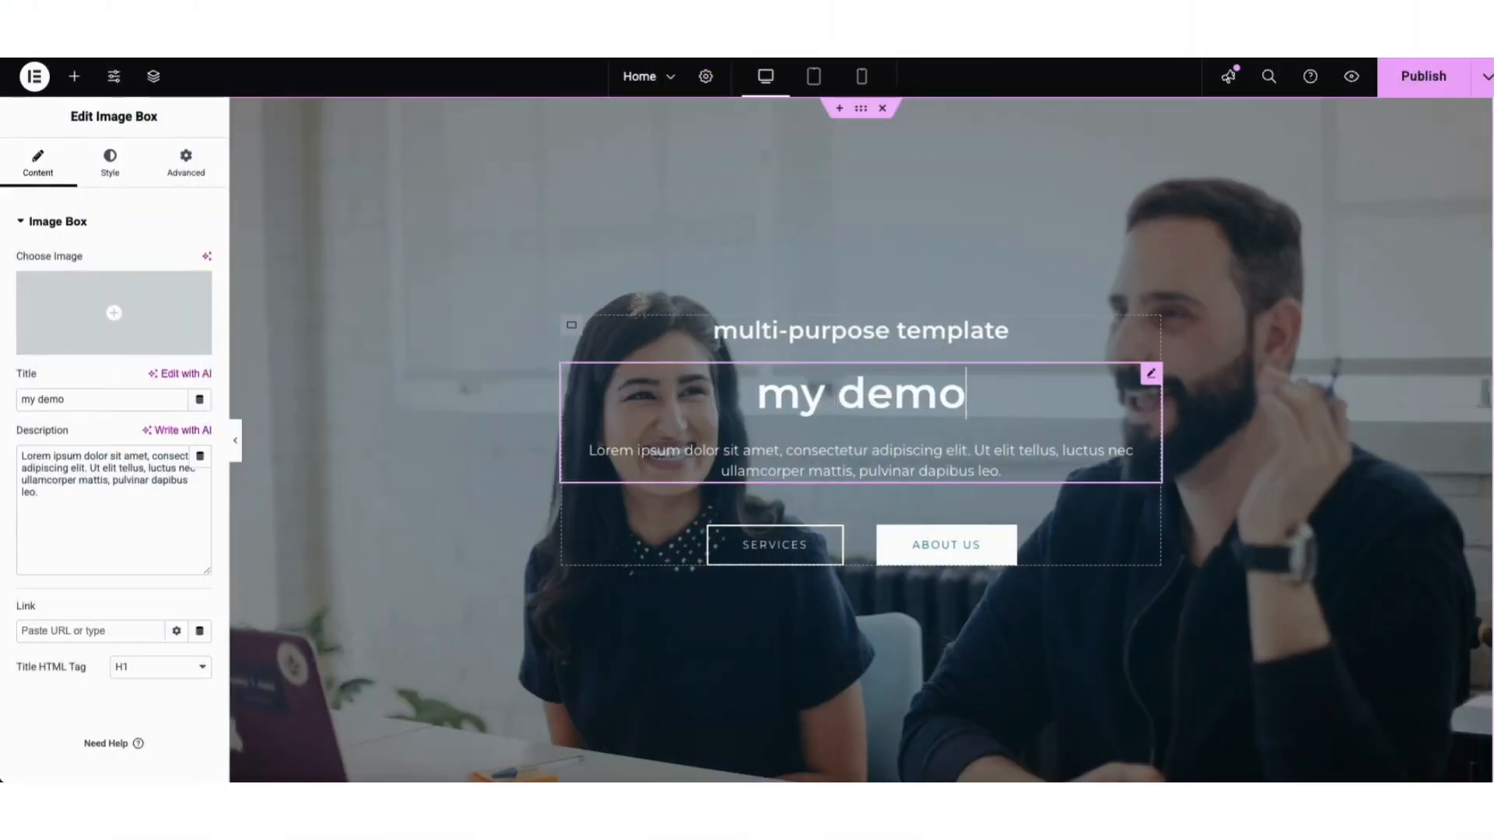
text( business we)
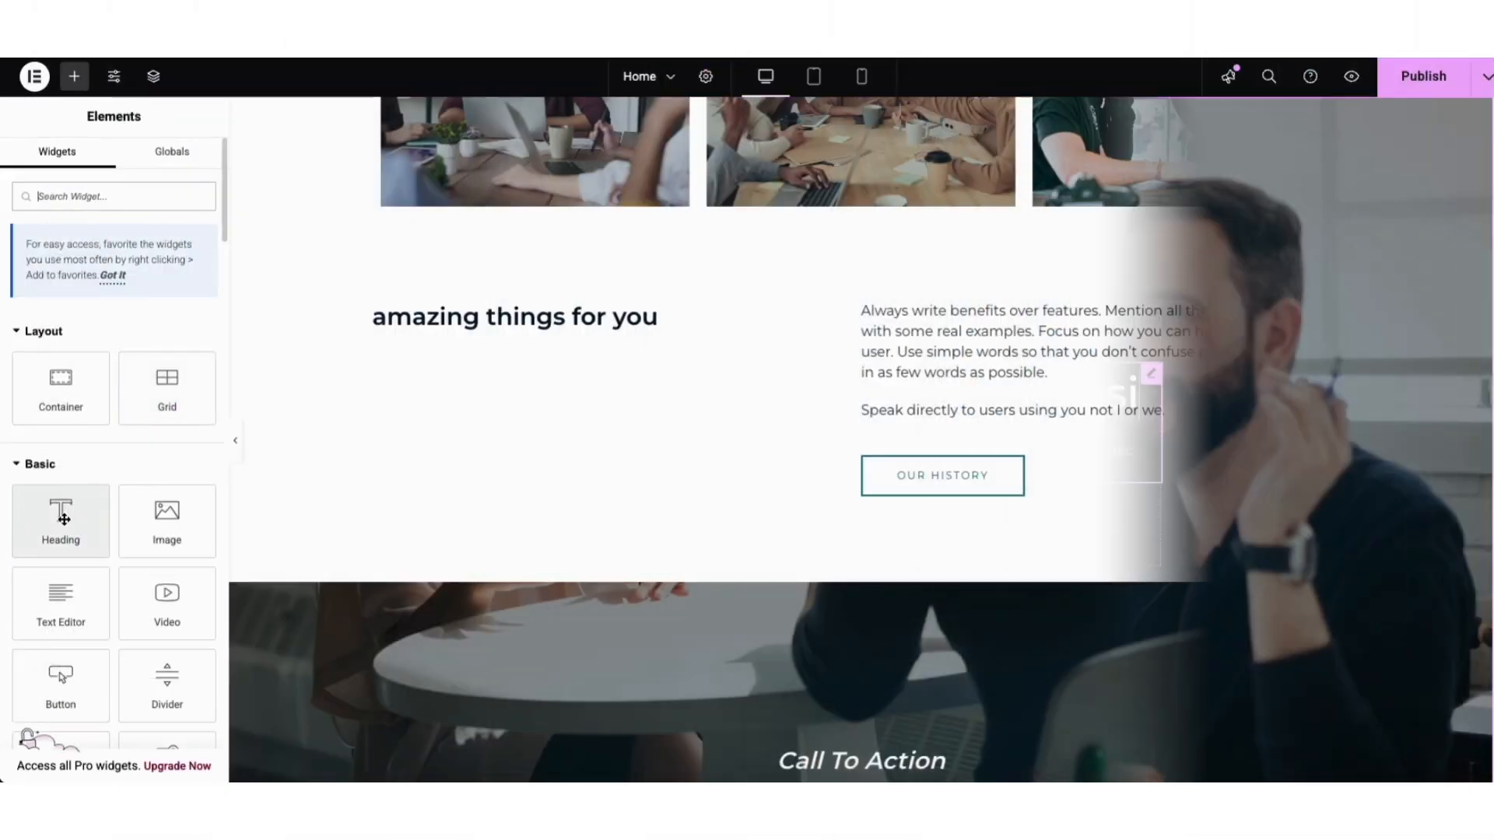
drag(60, 521, 962, 312)
drag(962, 311, 962, 311)
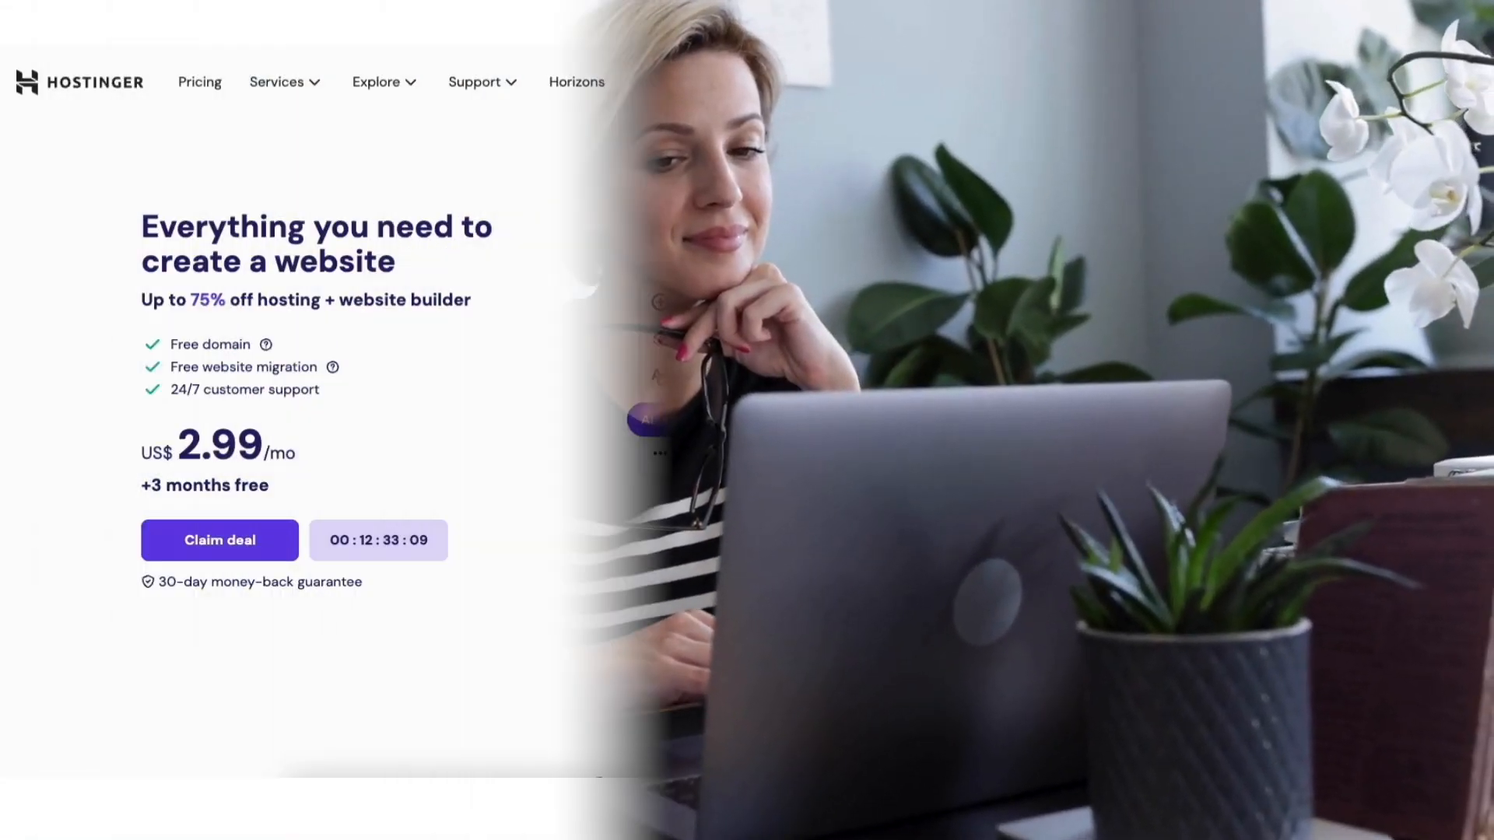
Switch to the Hostinger website and review its hosting plans, plan benefits and website migration offer
scroll(746, 452, down, 2)
scroll(747, 451, down, 10)
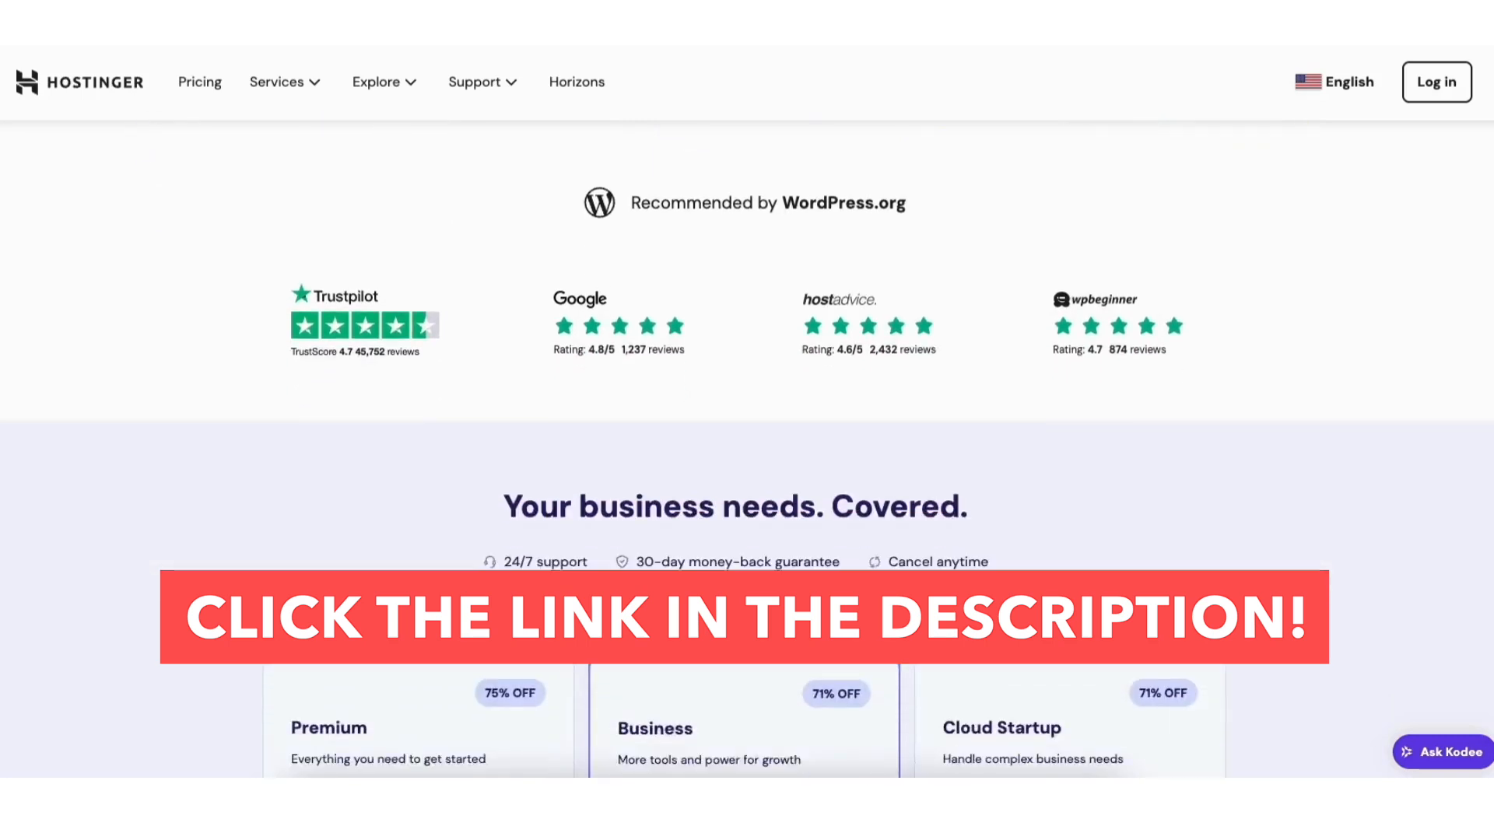
scroll(747, 452, down, 12)
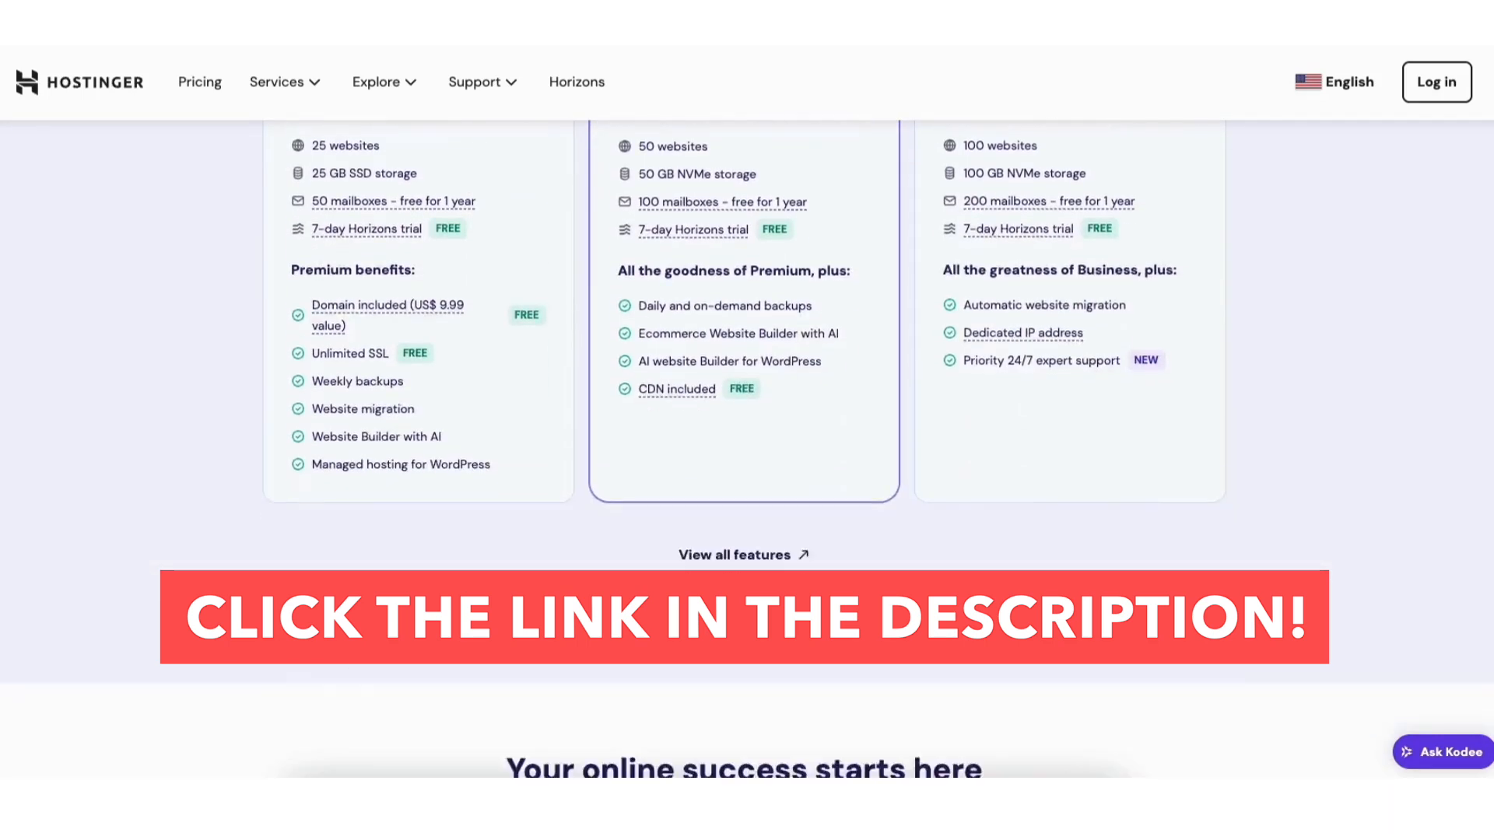
scroll(747, 451, down, 14)
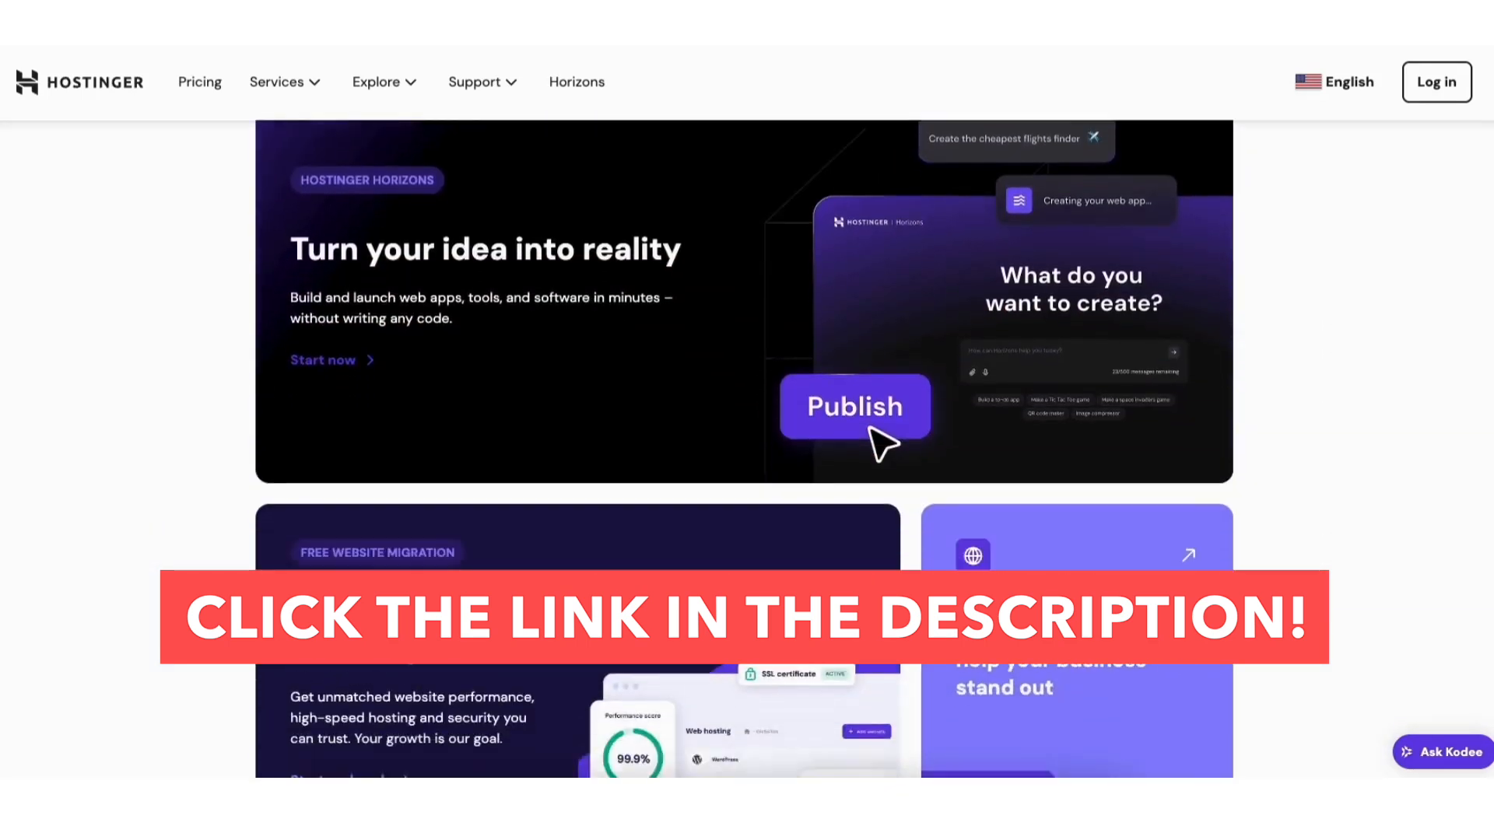
scroll(747, 452, down, 12)
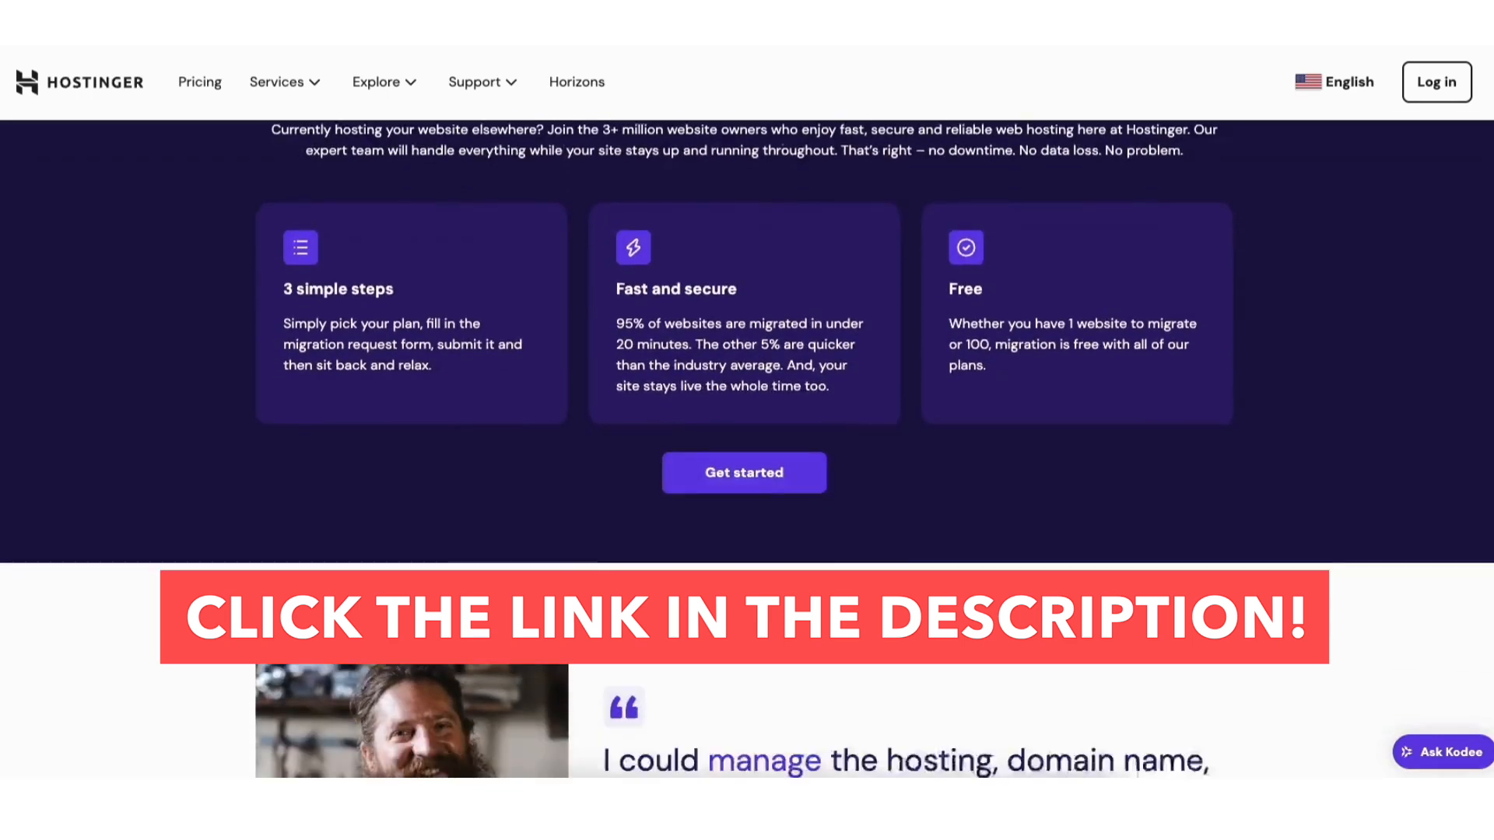